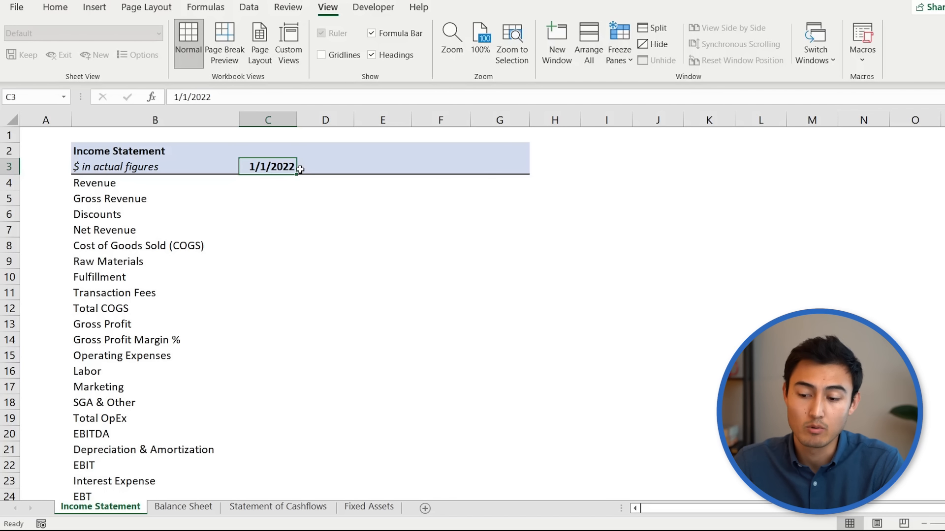
# Step: Enter the formula =EDATE(C3,12) in D3 to place the second year's date beside the starting date
pyautogui.press('Right')
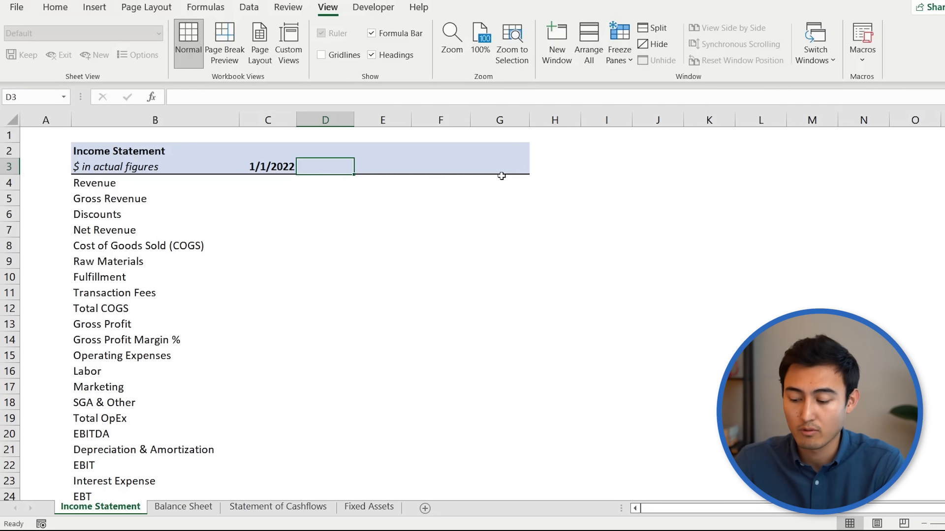
pyautogui.write('=e')
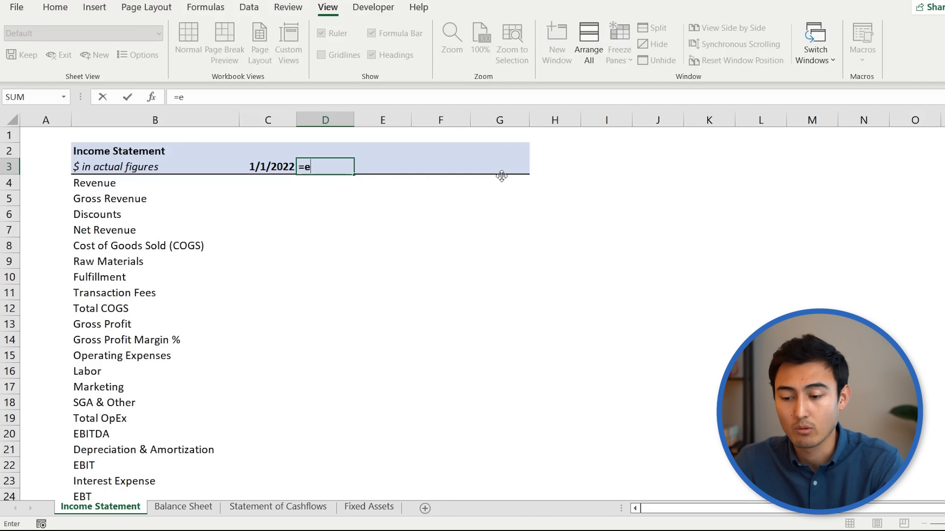
pyautogui.write('d')
pyautogui.press('Tab')
pyautogui.press('Left')
pyautogui.write(',')
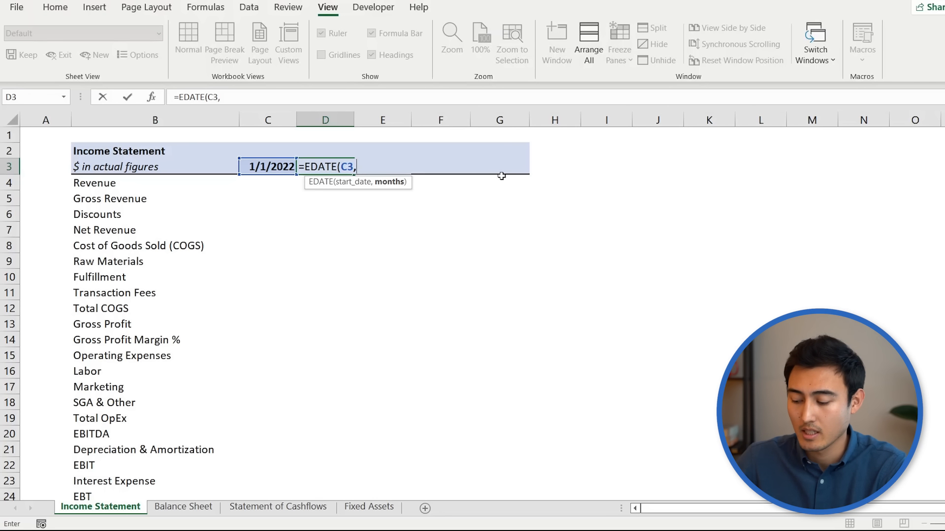
pyautogui.write('12)')
pyautogui.press('Return')
pyautogui.press('Up')
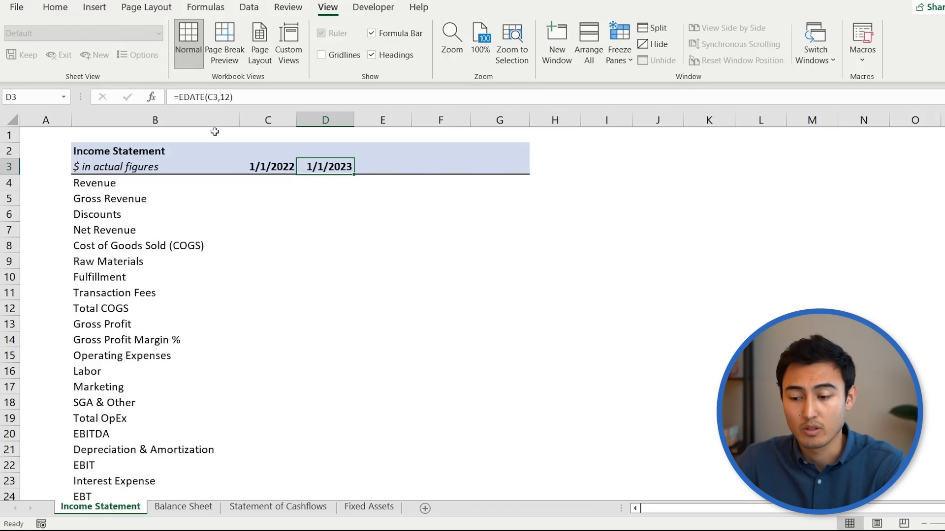
# Step: Copy the EDATE formula from D3 across the header row through G3
pyautogui.hotkey('ctrl', 'c')
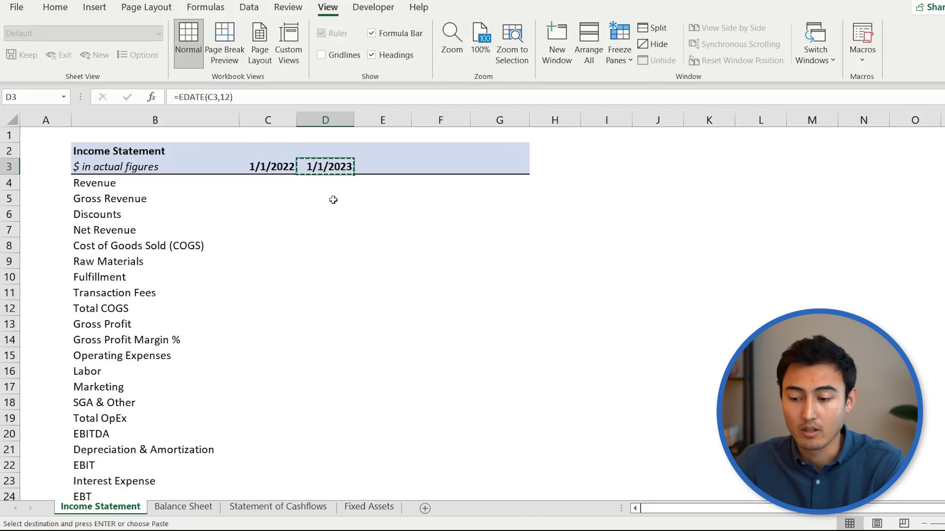
pyautogui.hotkey('shift', 'Right')
pyautogui.hotkey('shift', 'Right')
pyautogui.hotkey('shift', 'Right')
pyautogui.hotkey('ctrl', 'v')
# Step: Apply the custom number format yyyy\E to the header dates in C3:G3
pyautogui.press('Left')
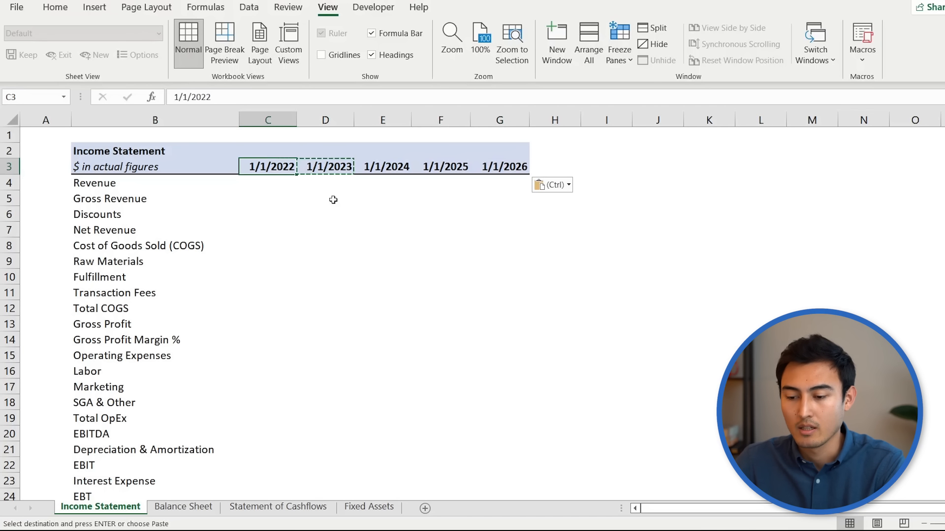
pyautogui.hotkey('shift', 'Right')
pyautogui.hotkey('shift', 'Right')
pyautogui.hotkey('shift', 'Right')
pyautogui.hotkey('shift', 'Right')
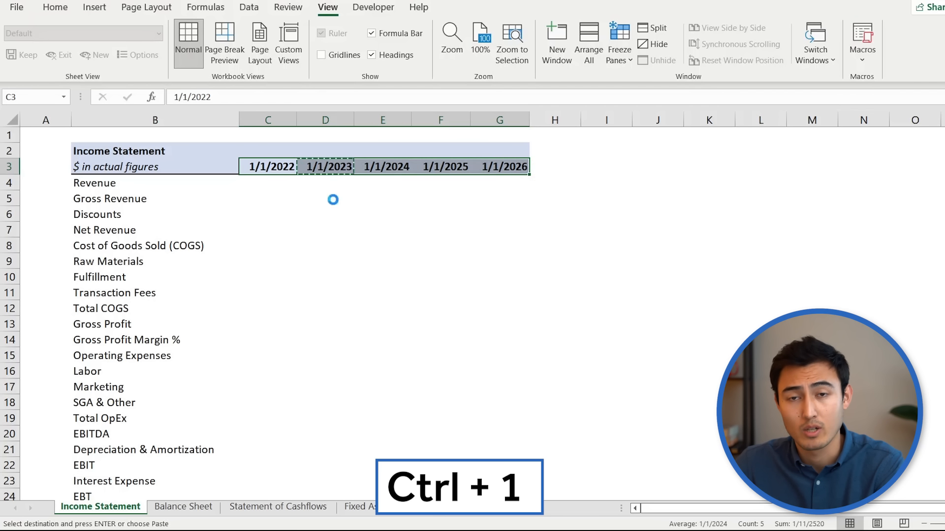
pyautogui.hotkey('ctrl', '1')
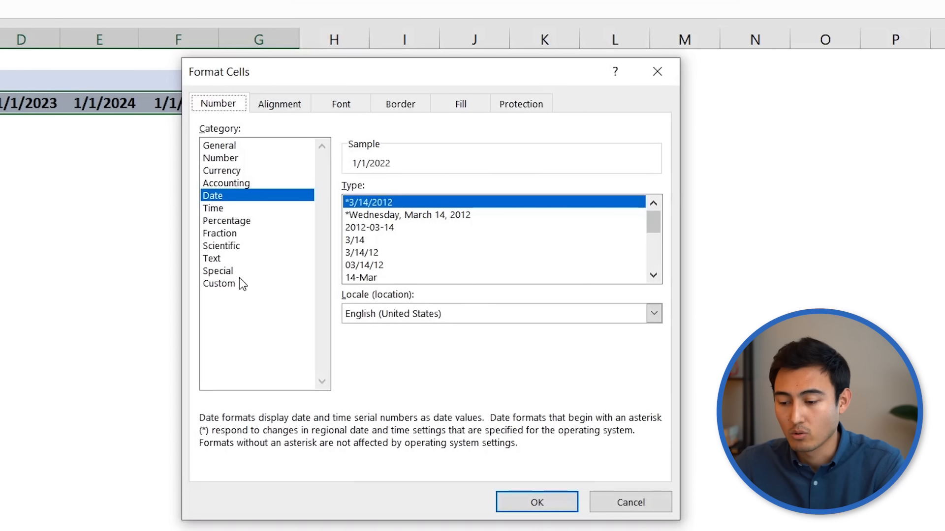
pyautogui.click(240, 280)
pyautogui.click(401, 201)
pyautogui.press('BackSpace')
pyautogui.press('BackSpace')
pyautogui.press('BackSpace')
pyautogui.press('BackSpace')
pyautogui.press('BackSpace')
pyautogui.press('BackSpace')
pyautogui.press('BackSpace')
pyautogui.press('BackSpace')
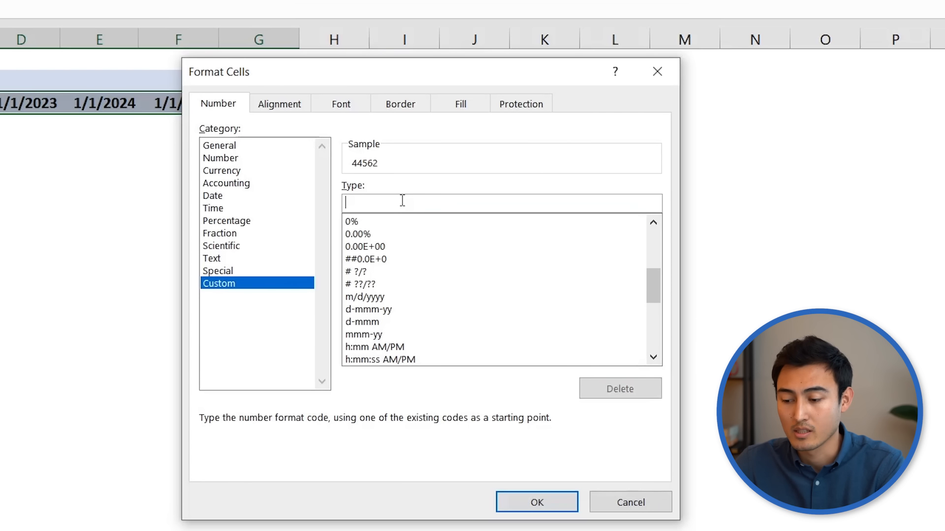
pyautogui.write('yyyy\\E')
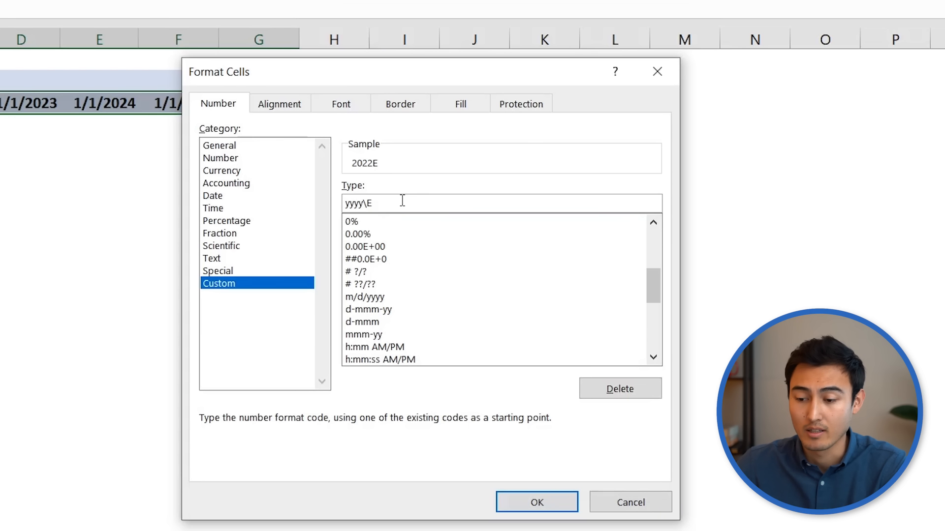
pyautogui.press('Return')
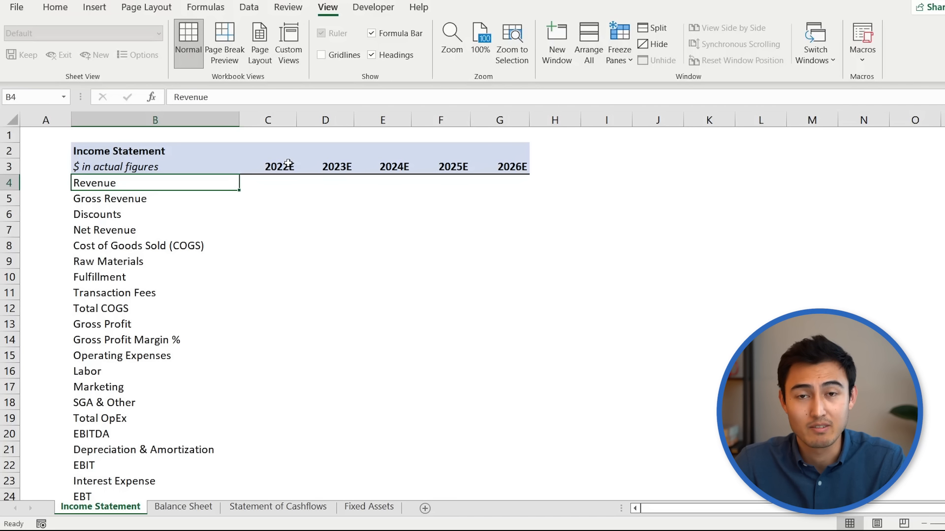
# Step: Indent the Gross Revenue and Discounts labels in B5:B6 by one level
pyautogui.press('Down')
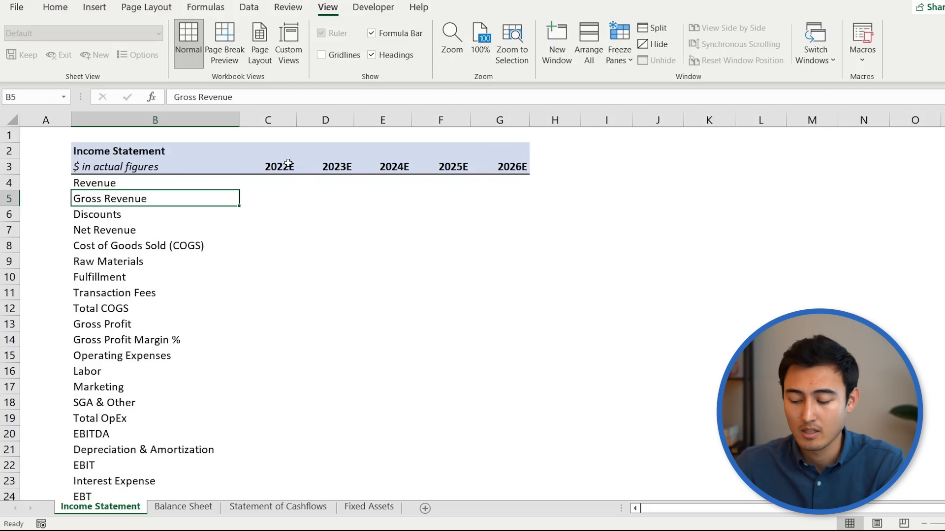
pyautogui.hotkey('shift', 'Down')
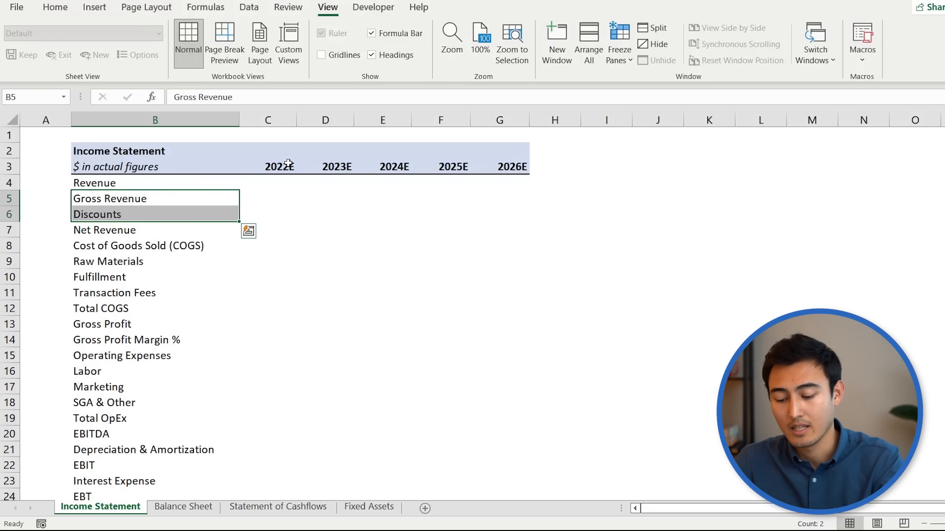
pyautogui.hotkey('alt', 'h')
pyautogui.press('6')
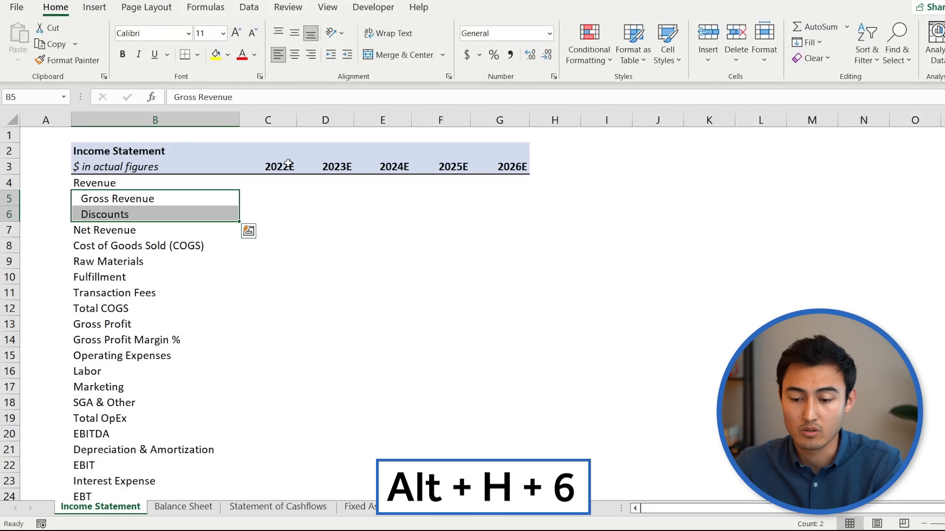
# Step: Make the Net Revenue row bold across B7:G7
pyautogui.press('Down')
pyautogui.press('Down')
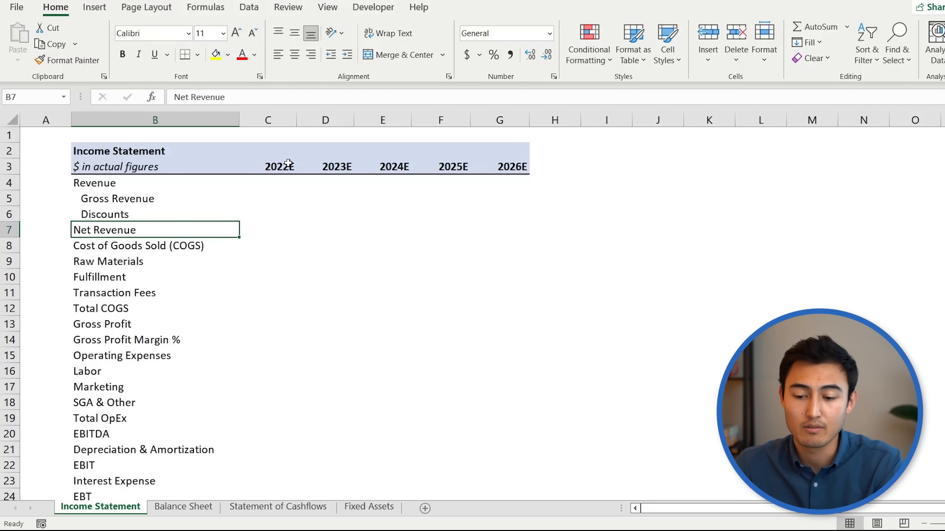
pyautogui.hotkey('shift', 'Right')
pyautogui.hotkey('shift', 'Right')
pyautogui.hotkey('shift', 'Right')
pyautogui.hotkey('shift', 'Right')
pyautogui.hotkey('shift', 'Right')
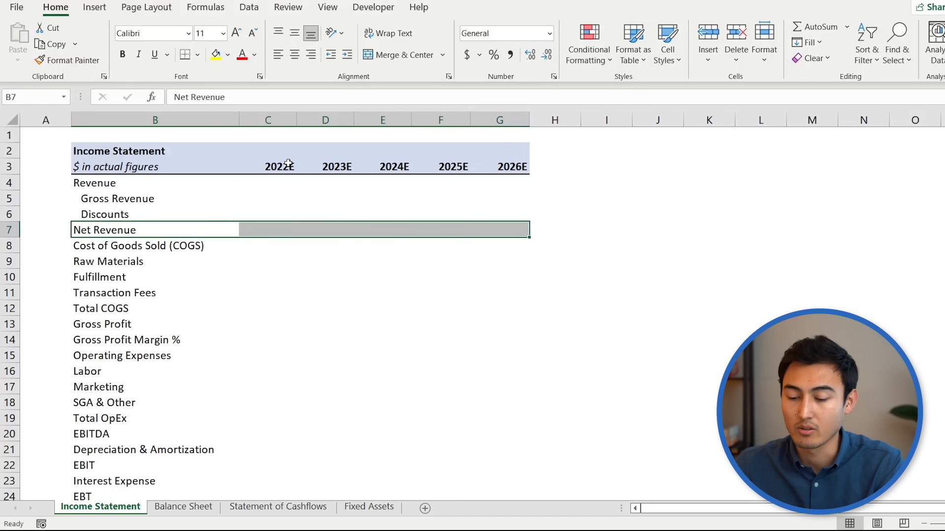
pyautogui.hotkey('ctrl', 'b')
pyautogui.hotkey('ctrl', 'b')
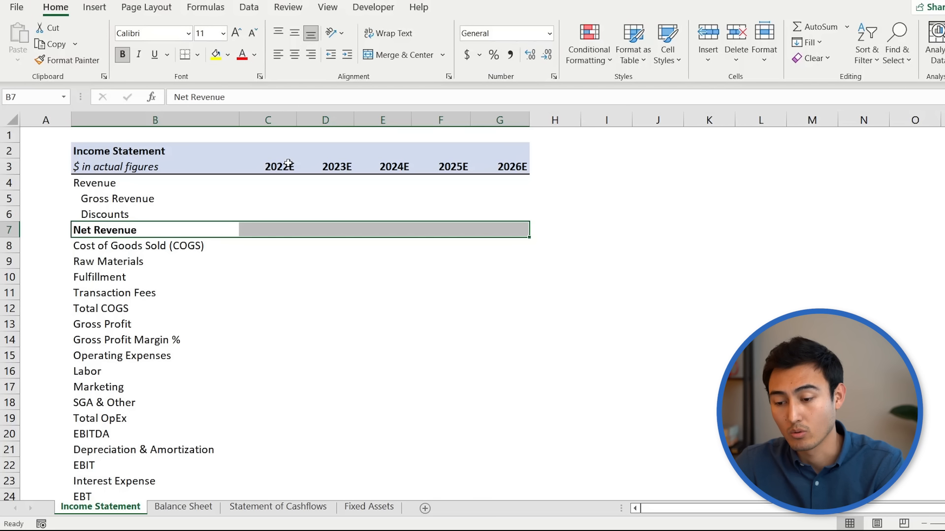
# Step: Add a top border to the Net Revenue row across B7:G7
pyautogui.press('alt')
pyautogui.press('h')
pyautogui.press('b')
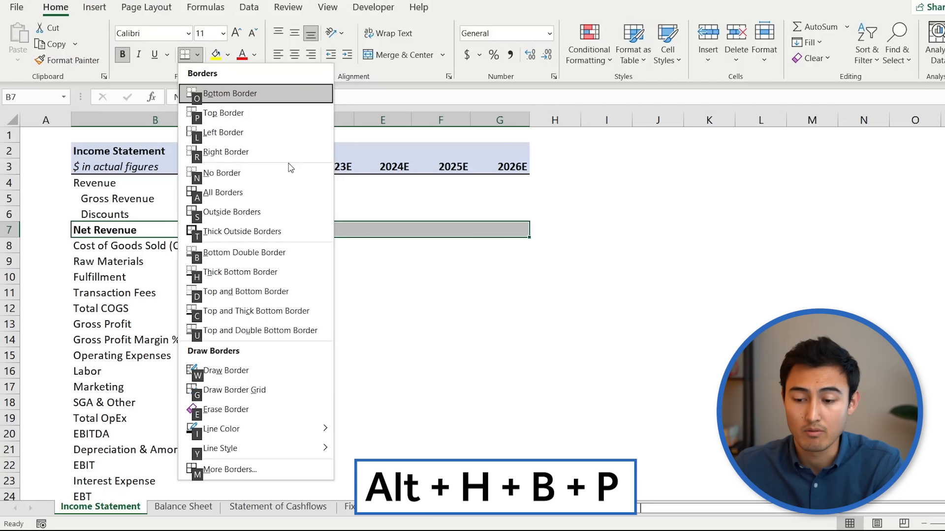
pyautogui.press('p')
pyautogui.press('Up')
pyautogui.press('Up')
pyautogui.press('Down')
pyautogui.press('Down')
pyautogui.press('Down')
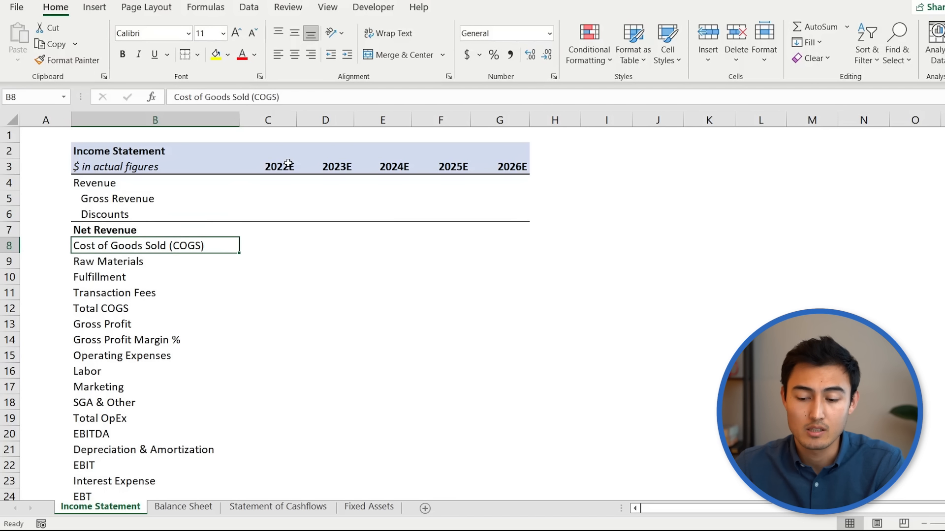
# Step: Indent the Raw Materials, Fulfillment and Transaction Fees labels in B9:B11 by one level
pyautogui.press('Down')
pyautogui.hotkey('shift', 'Down')
pyautogui.hotkey('shift', 'Down')
pyautogui.hotkey('shift', 'Down')
pyautogui.hotkey('shift', 'Up')
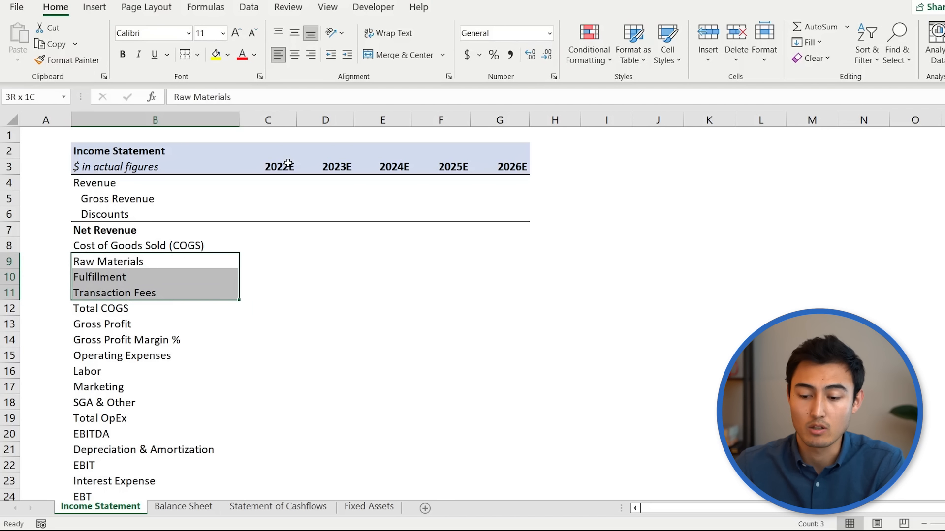
pyautogui.press('alt')
pyautogui.press('h')
pyautogui.press('6')
# Step: Make the Total COGS row bold across B12:G12
pyautogui.press('Down')
pyautogui.press('Down')
pyautogui.press('Down')
pyautogui.hotkey('shift', 'Right')
pyautogui.hotkey('shift', 'Right')
pyautogui.hotkey('shift', 'Right')
pyautogui.hotkey('shift', 'Right')
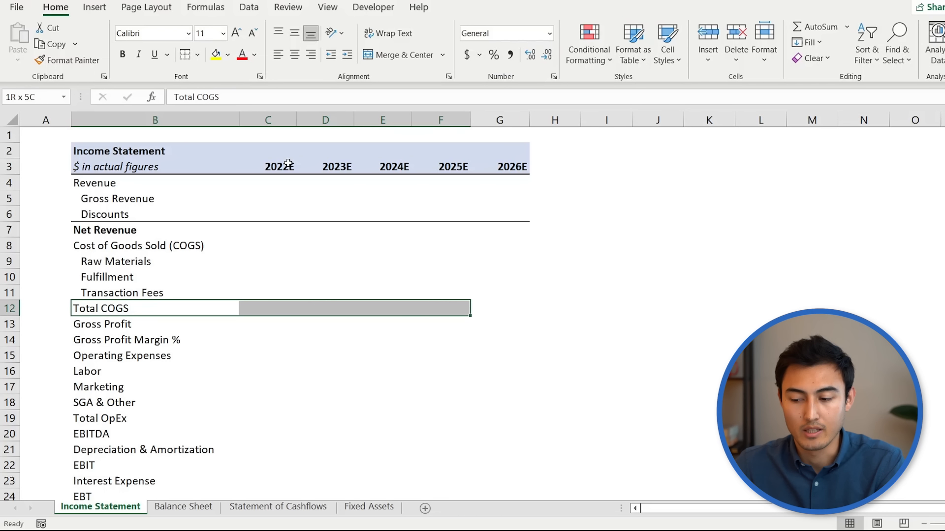
pyautogui.hotkey('shift', 'Right')
pyautogui.hotkey('ctrl', 'b')
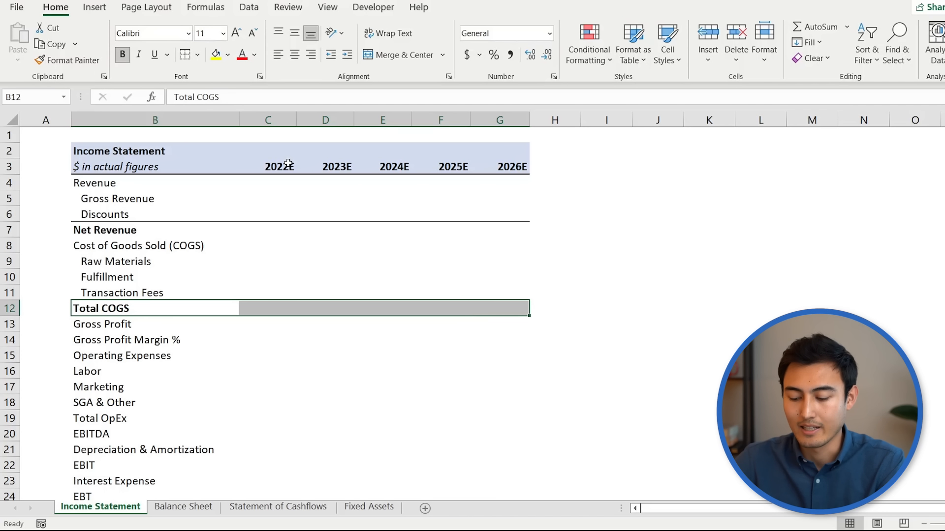
# Step: Add a top border to the Total COGS row across B12:G12
pyautogui.press('alt')
pyautogui.press('h')
pyautogui.press('b')
pyautogui.press('p')
pyautogui.press('Up')
pyautogui.press('Up')
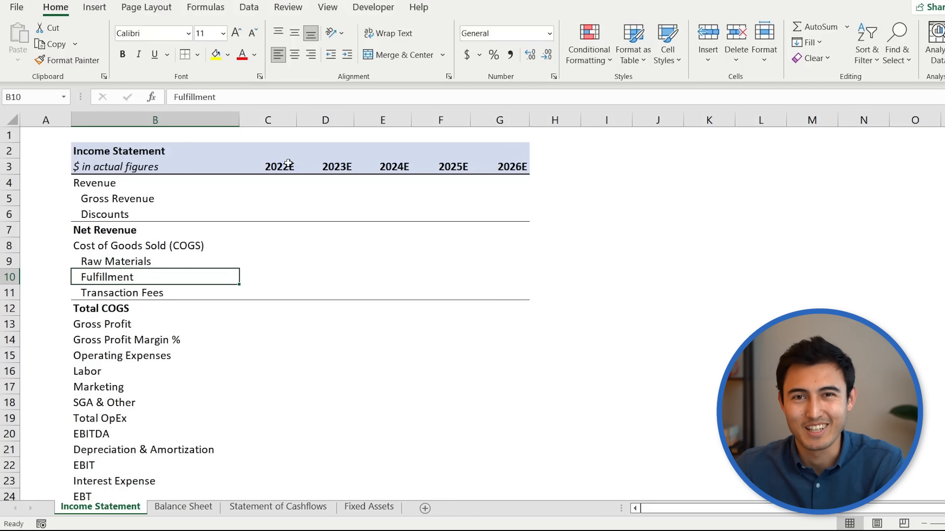
# Step: Italicize the Gross Profit Margin % row
pyautogui.press('Down')
pyautogui.press('Down')
pyautogui.press('Down')
pyautogui.press('Down')
pyautogui.hotkey('shift', 'Right')
pyautogui.hotkey('shift', 'Right')
pyautogui.hotkey('ctrl', 'i')
# Step: Indent the Labor, Marketing and SGA & Other labels in B16:B18 by one level
pyautogui.press('Down')
pyautogui.press('Down')
pyautogui.hotkey('shift', 'Down')
pyautogui.hotkey('shift', 'Down')
pyautogui.hotkey('alt', 'h')
pyautogui.press('6')
# Step: Make the EBITDA row bold and add a top border across B20:G20
pyautogui.press('Down')
pyautogui.press('Down')
pyautogui.press('Down')
pyautogui.press('Down')
pyautogui.hotkey('shift', 'Right')
pyautogui.hotkey('shift', 'Right')
pyautogui.hotkey('shift', 'Right')
pyautogui.hotkey('shift', 'Right')
pyautogui.hotkey('shift', 'Right')
pyautogui.hotkey('ctrl', 'b')
pyautogui.hotkey('alt', 'h')
pyautogui.press('b')
pyautogui.press('p')
# Step: Make the EBIT row bold and add a top border across B22:G22
pyautogui.press('Down')
pyautogui.press('Down')
pyautogui.hotkey('shift', 'Right')
pyautogui.hotkey('shift', 'Right')
pyautogui.hotkey('shift', 'Right')
pyautogui.hotkey('shift', 'Right')
pyautogui.hotkey('shift', 'Right')
pyautogui.hotkey('ctrl', 'b')
pyautogui.hotkey('alt', 'h')
pyautogui.press('b')
pyautogui.press('p')
# Step: Make the EBT row bold and add a top border across B24:G24
pyautogui.press('Down')
pyautogui.press('Down')
pyautogui.hotkey('shift', 'Right')
pyautogui.hotkey('shift', 'Right')
pyautogui.hotkey('shift', 'Right')
pyautogui.hotkey('shift', 'Right')
pyautogui.hotkey('shift', 'Right')
pyautogui.hotkey('shift', 'Right')
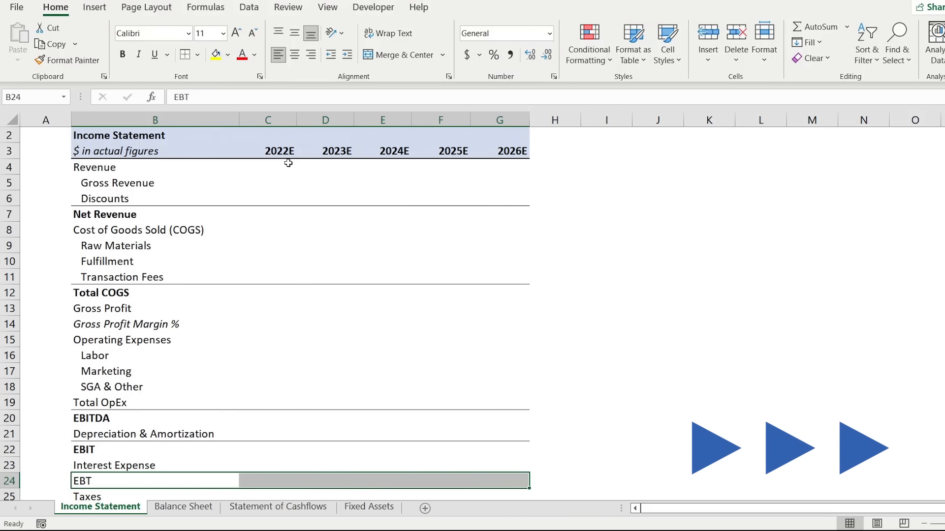
pyautogui.hotkey('ctrl', 'b')
pyautogui.hotkey('alt', 'h')
pyautogui.press('b')
pyautogui.press('p')
# Step: Make the Net Income row bold and give B26:G26 a top and double bottom border
pyautogui.press('Down')
pyautogui.press('Down')
pyautogui.hotkey('shift', 'Right')
pyautogui.hotkey('shift', 'Right')
pyautogui.hotkey('shift', 'Right')
pyautogui.hotkey('shift', 'Right')
pyautogui.hotkey('shift', 'Right')
pyautogui.hotkey('ctrl', 'b')
pyautogui.hotkey('alt', 'h')
pyautogui.press('b')
pyautogui.press('u')
# Step: Italicize the Net Income as % of Revenue row across B28:G28
pyautogui.press('Down')
pyautogui.press('Down')
pyautogui.hotkey('shift', 'Right')
pyautogui.hotkey('shift', 'Right')
pyautogui.hotkey('shift', 'Right')
pyautogui.hotkey('shift', 'Right')
pyautogui.hotkey('shift', 'Right')
pyautogui.hotkey('ctrl', 'i')
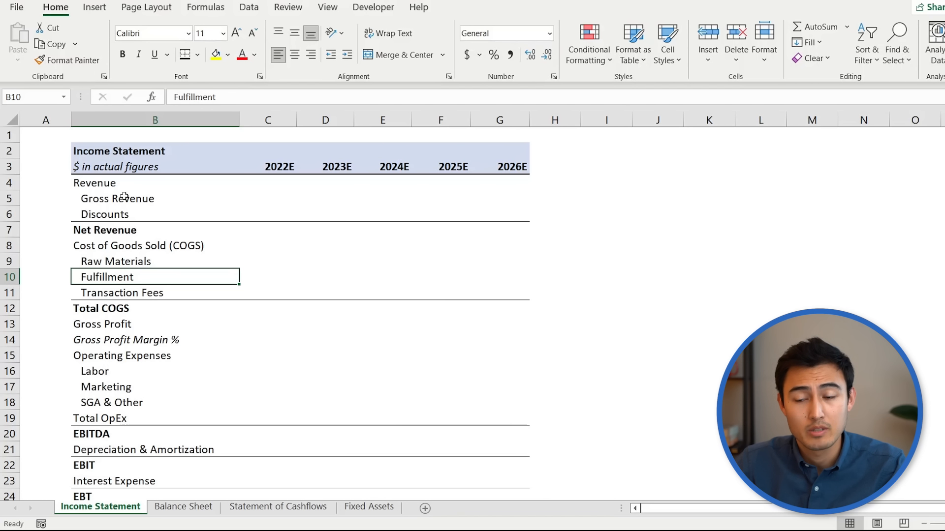
# Step: Examine the Assumptions block below the income statement, covering revenue, COGS, operating expenses and the corporate tax rate
pyautogui.hotkey('ctrl', 'Down')
pyautogui.hotkey('ctrl', 'Down')
pyautogui.hotkey('ctrl', 'Down')
pyautogui.hotkey('ctrl', 'Down')
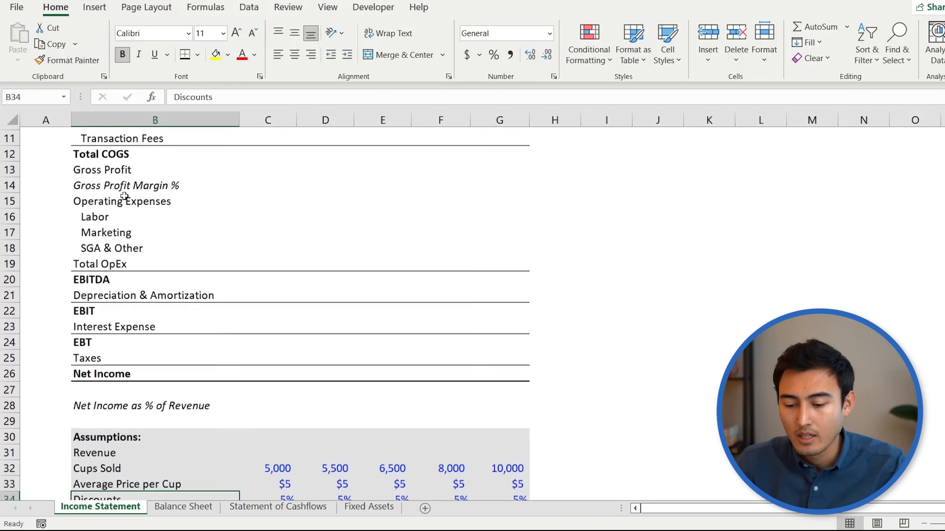
pyautogui.press('Down')
pyautogui.press('Down')
pyautogui.press('Down')
pyautogui.press('Down')
pyautogui.press('Down')
pyautogui.press('Down')
pyautogui.press('Down')
pyautogui.press('Down')
pyautogui.press('Down')
pyautogui.press('Down')
pyautogui.press('Down')
pyautogui.press('Down')
pyautogui.press('Up')
pyautogui.press('Up')
pyautogui.press('Up')
pyautogui.press('Up')
pyautogui.press('Up')
pyautogui.press('Up')
pyautogui.press('Up')
pyautogui.press('Up')
pyautogui.press('Up')
pyautogui.press('Up')
pyautogui.press('Up')
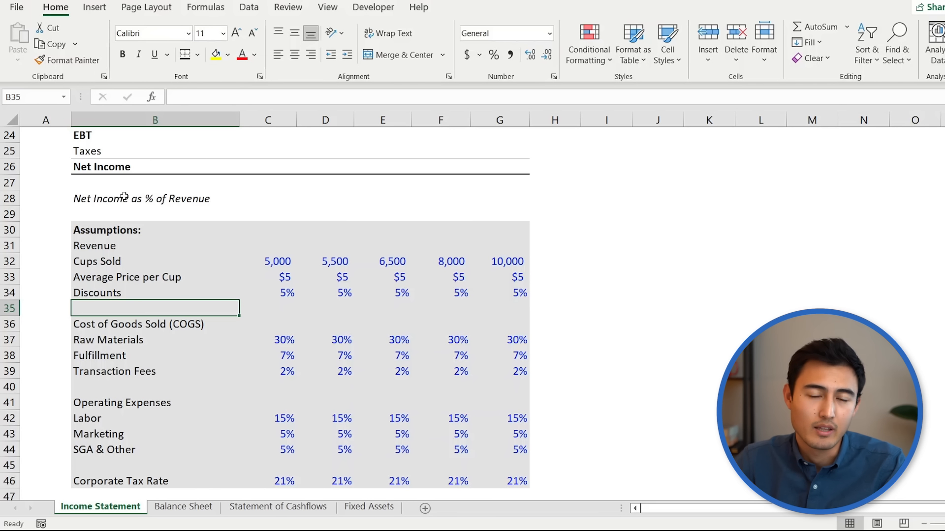
pyautogui.press('Up')
pyautogui.press('Up')
pyautogui.press('Up')
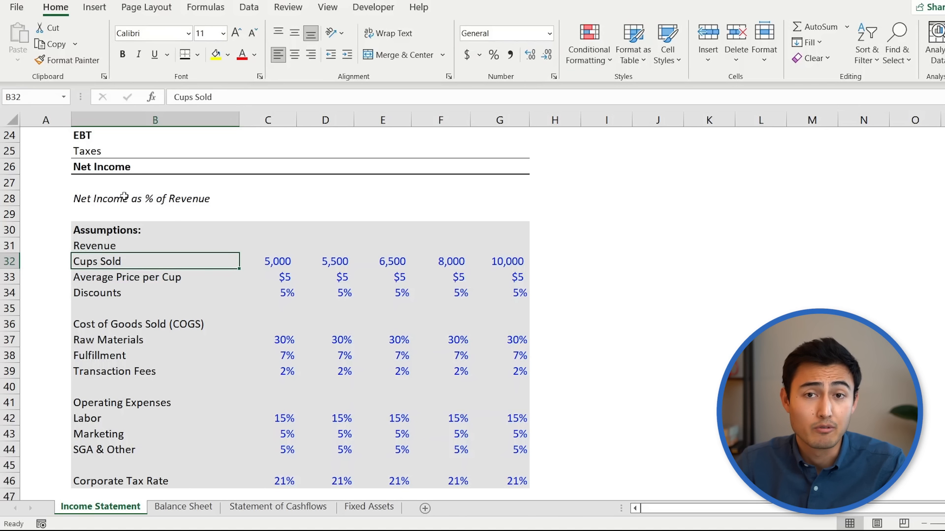
# Step: Review the first-year assumption values in column C, from Cups Sold down to Corporate Tax Rate
pyautogui.press('Right')
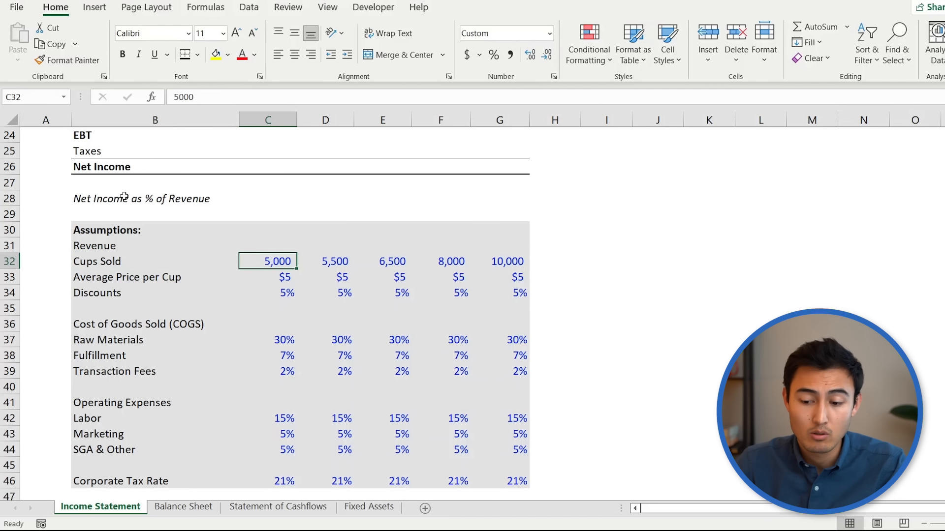
pyautogui.press('Down')
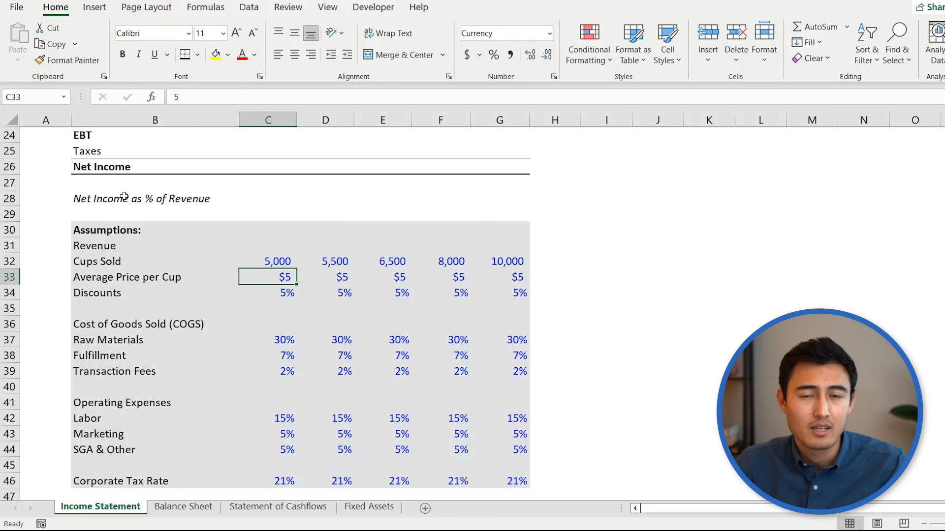
pyautogui.press('Down')
pyautogui.press('Down')
pyautogui.press('Down')
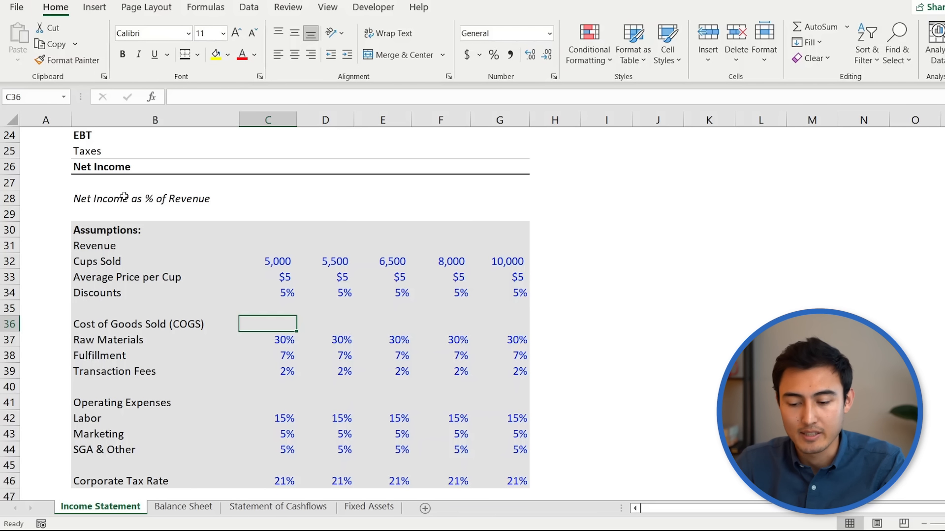
pyautogui.press('Down')
pyautogui.press('Down')
pyautogui.press('Down')
pyautogui.press('Down')
pyautogui.press('Down')
pyautogui.press('Down')
pyautogui.press('Down')
pyautogui.press('Down')
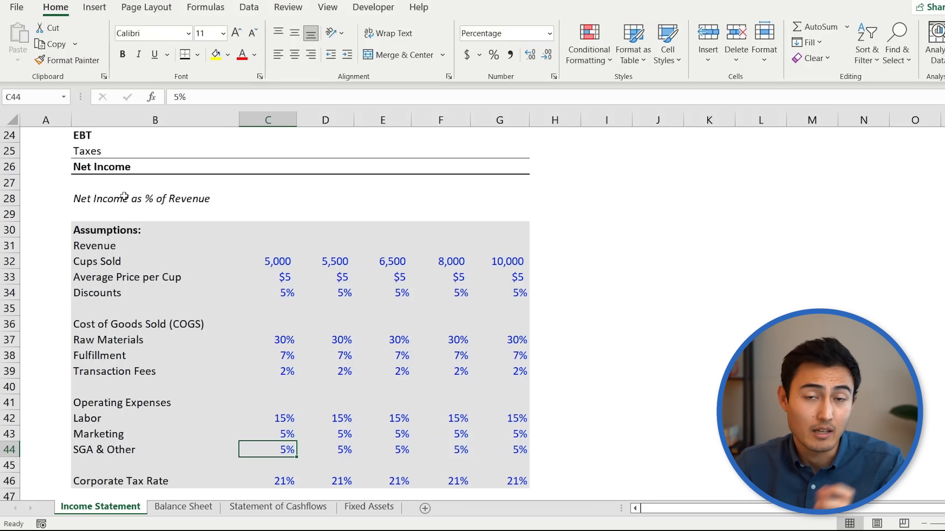
pyautogui.press('Down')
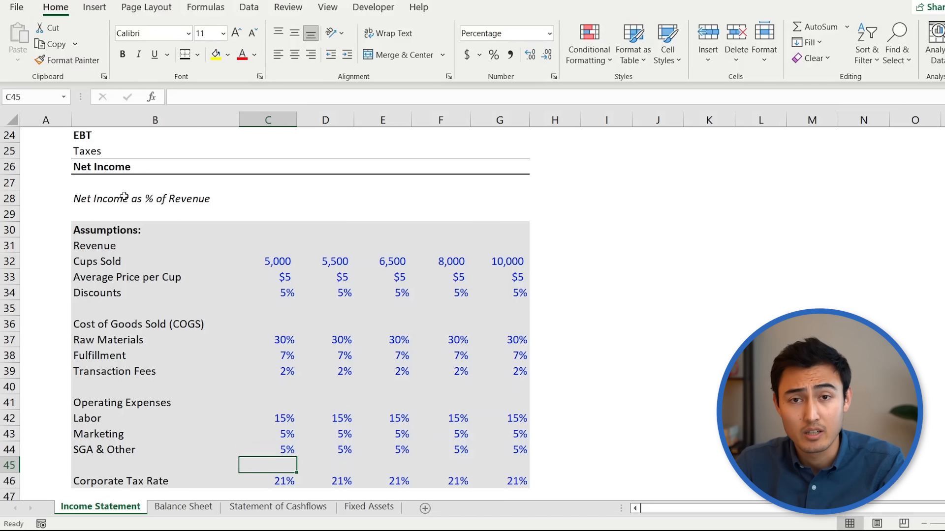
pyautogui.press('Down')
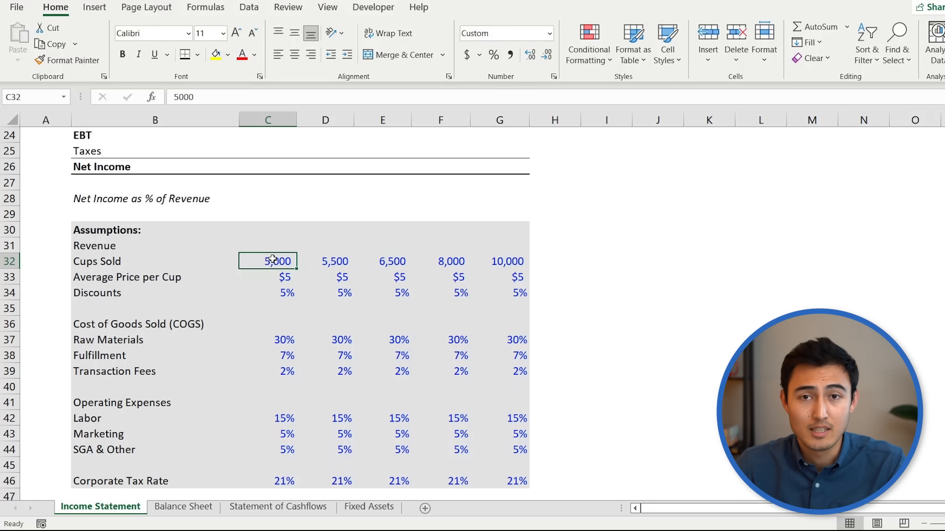
# Step: Indent the revenue assumption labels Cups Sold, Average Price per Cup and Discounts in B32:B34
pyautogui.press('Left')
pyautogui.press('Left')
pyautogui.press('Right')
pyautogui.hotkey('shift', 'Down')
pyautogui.hotkey('shift', 'Down')
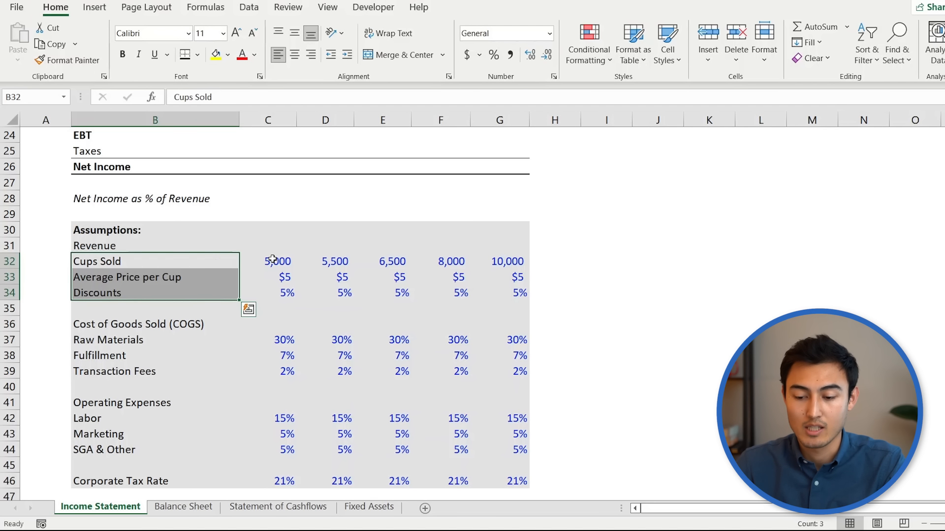
pyautogui.hotkey('alt', 'h')
pyautogui.press('6')
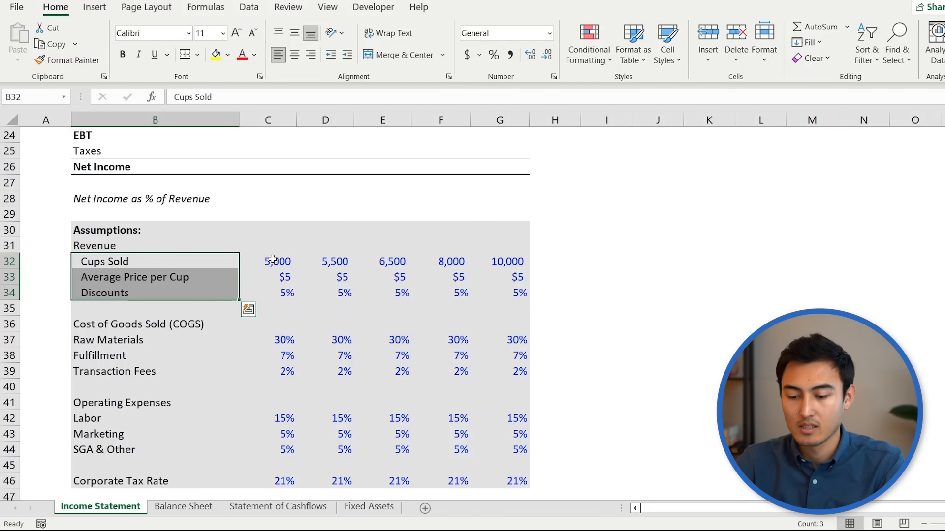
# Step: Indent the COGS assumption labels Raw Materials, Fulfillment and Transaction Fees in B37:B39
pyautogui.press('Down')
pyautogui.press('Down')
pyautogui.press('Down')
pyautogui.press('Down')
pyautogui.press('Down')
pyautogui.hotkey('shift', 'Down')
pyautogui.hotkey('shift', 'Down')
pyautogui.hotkey('alt', 'h')
pyautogui.press('6')
# Step: Indent the operating expense assumption labels Labor, Marketing and SGA & Other in B42:B44
pyautogui.press('Down')
pyautogui.press('Down')
pyautogui.press('Down')
pyautogui.press('Down')
pyautogui.press('Down')
pyautogui.hotkey('shift', 'Down')
pyautogui.hotkey('shift', 'Down')
pyautogui.hotkey('alt', 'h')
pyautogui.press('6')
# Step: Look over the assumption labels to identify those that need a percentage-of-revenue description
pyautogui.press('Down')
pyautogui.press('Down')
pyautogui.press('Down')
pyautogui.press('Down')
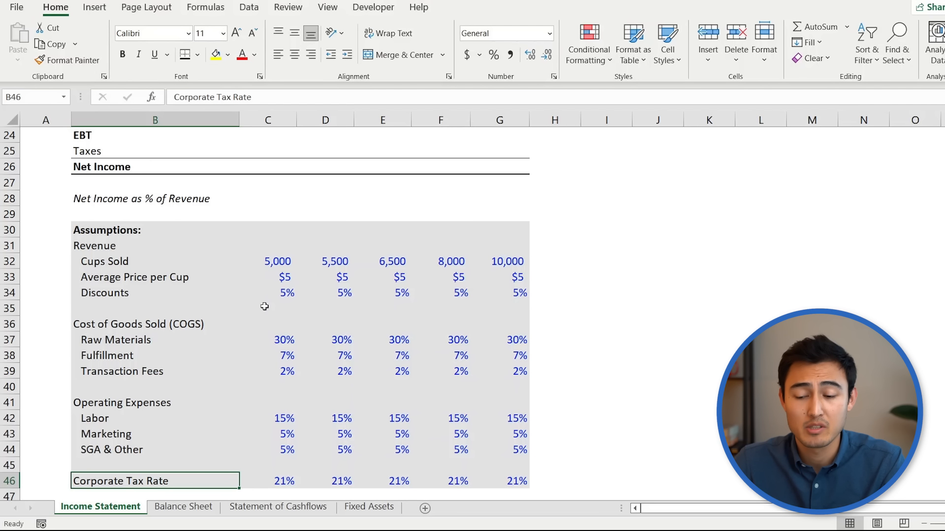
pyautogui.press('Up')
pyautogui.press('Up')
pyautogui.press('Up')
pyautogui.press('Up')
pyautogui.press('Up')
pyautogui.press('Up')
pyautogui.press('Up')
pyautogui.press('Up')
pyautogui.press('Up')
pyautogui.press('Up')
pyautogui.press('Up')
pyautogui.press('Up')
pyautogui.press('Up')
pyautogui.press('Up')
pyautogui.press('Down')
pyautogui.press('Down')
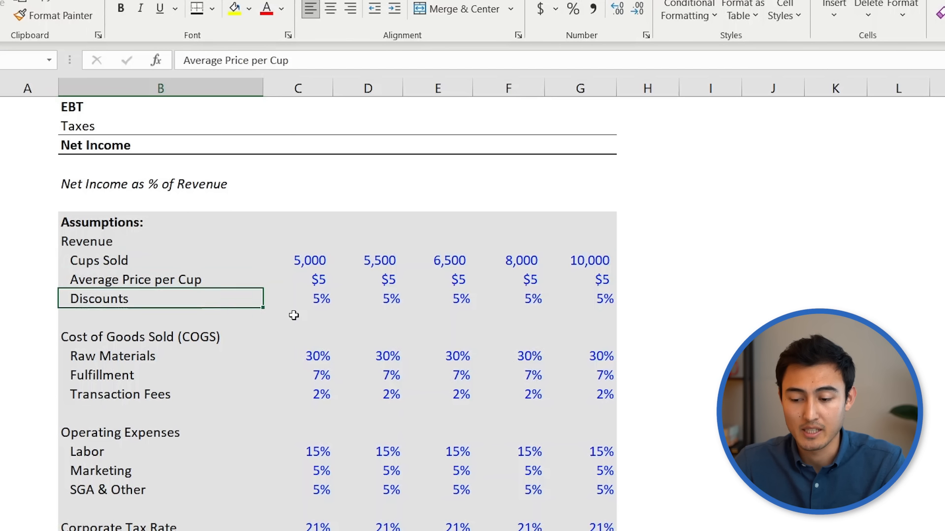
pyautogui.press('Right')
pyautogui.press('Left')
pyautogui.press('Down')
pyautogui.press('Down')
pyautogui.press('Down')
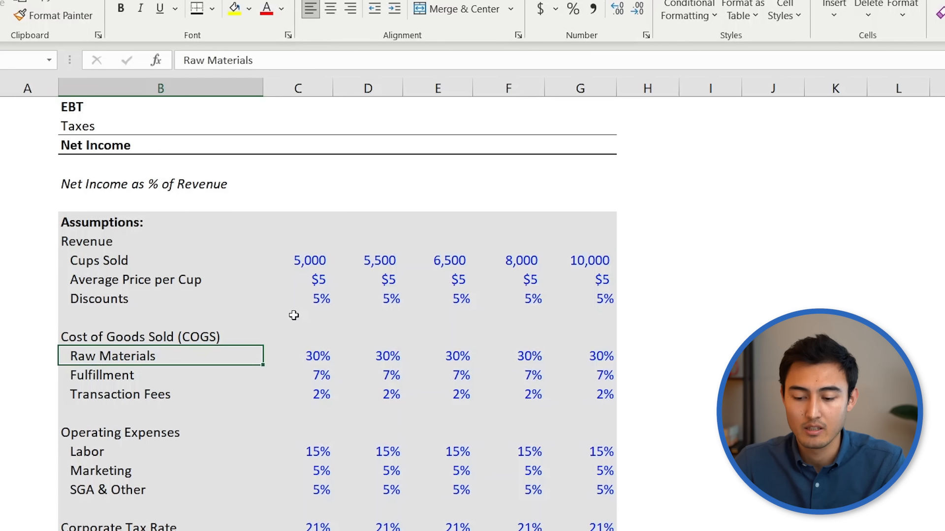
# Step: Replace the Discounts assumption label in B34 with the formula =B6&"as a % of rev"
pyautogui.press('Up')
pyautogui.press('Up')
pyautogui.press('Up')
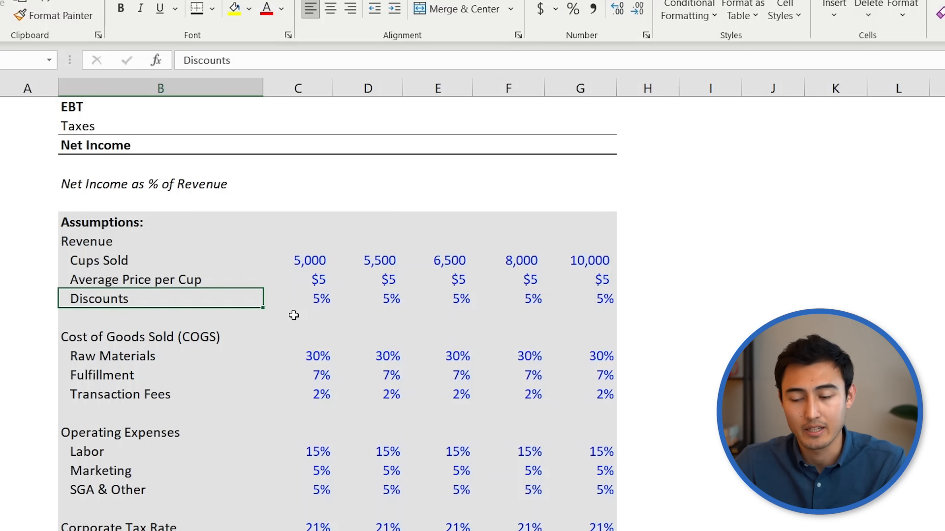
pyautogui.write('=')
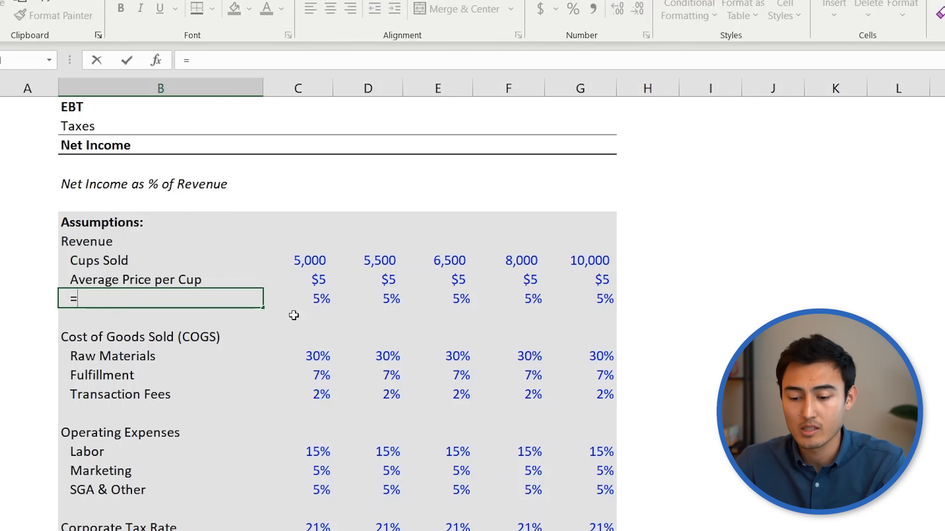
pyautogui.press('Up')
pyautogui.press('Up')
pyautogui.press('Up')
pyautogui.press('Up')
pyautogui.press('Up')
pyautogui.press('Up')
pyautogui.press('Up')
pyautogui.press('Up')
pyautogui.press('Up')
pyautogui.press('Up')
pyautogui.press('Up')
pyautogui.press('Up')
pyautogui.press('Up')
pyautogui.press('Up')
pyautogui.press('Up')
pyautogui.press('Up')
pyautogui.press('Up')
pyautogui.press('Up')
pyautogui.press('Up')
pyautogui.press('Up')
pyautogui.press('Down')
pyautogui.press('Down')
pyautogui.press('Down')
pyautogui.press('Down')
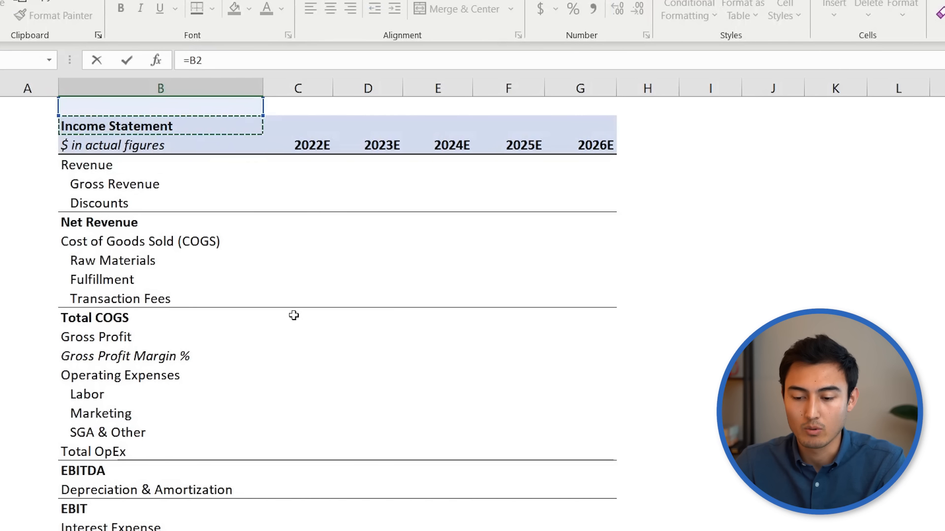
pyautogui.press('Down')
pyautogui.press('Down')
pyautogui.press('Up')
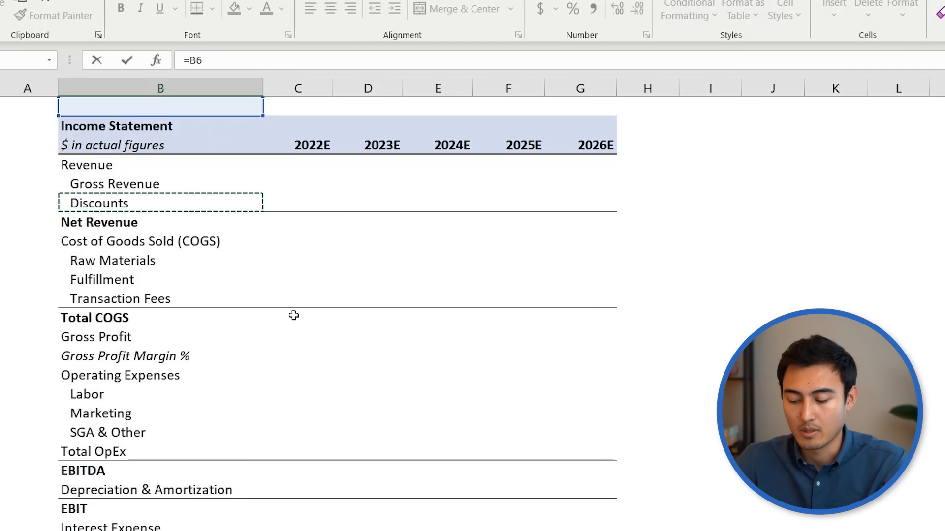
pyautogui.write('&')
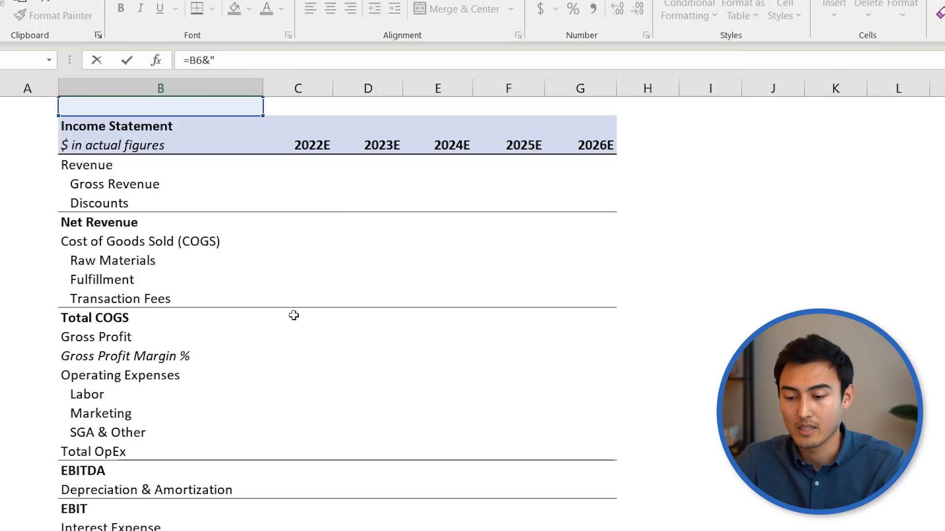
pyautogui.write('as a % of rev')
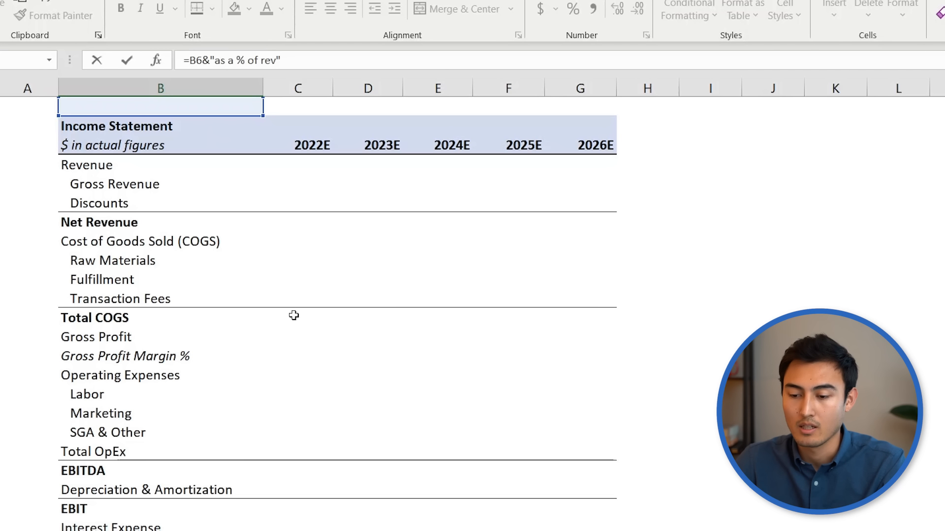
pyautogui.press('Return')
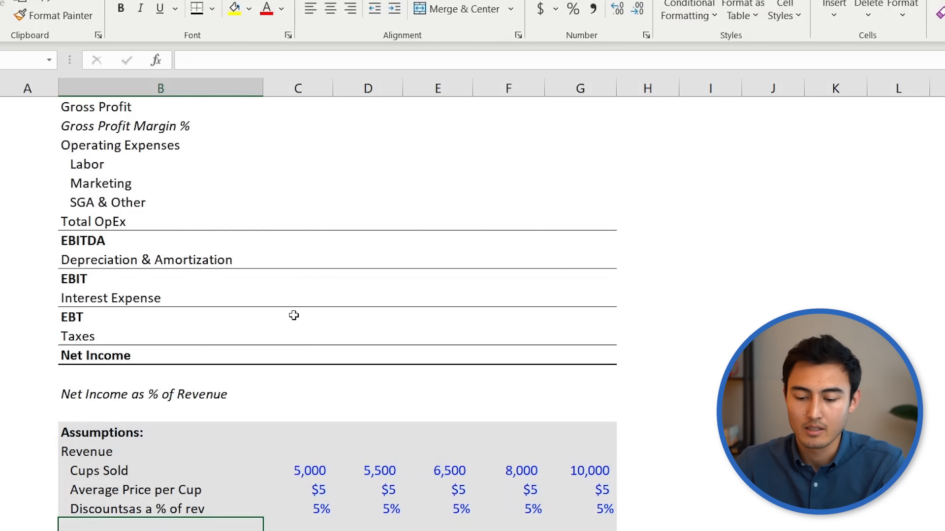
# Step: Add a space before "as" in the B34 label formula, making it =B6&" as a % of rev"
pyautogui.press('Up')
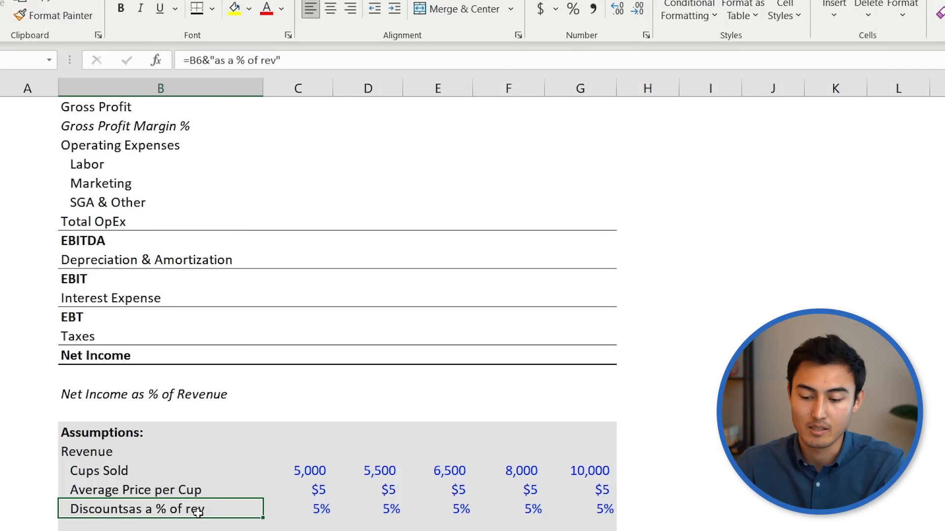
pyautogui.doubleClick(214, 513)
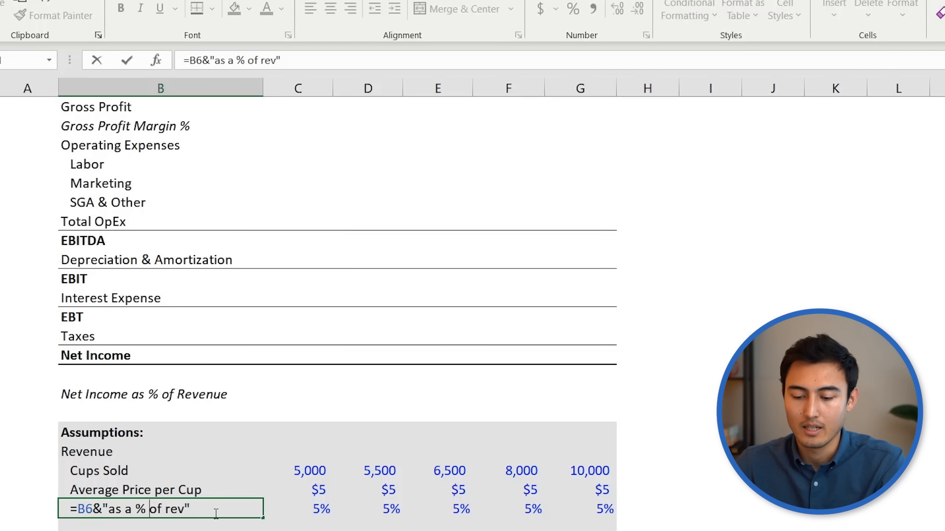
pyautogui.press('Right')
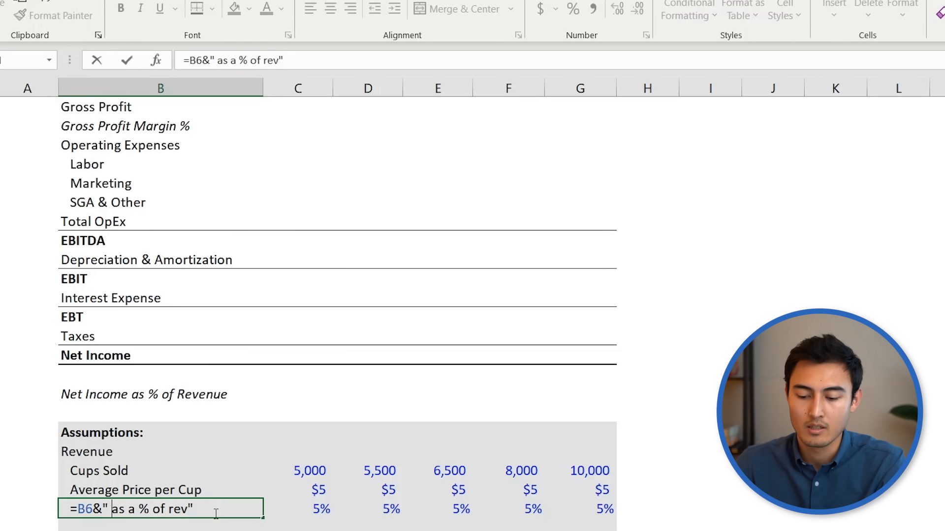
pyautogui.press('Return')
pyautogui.press('Up')
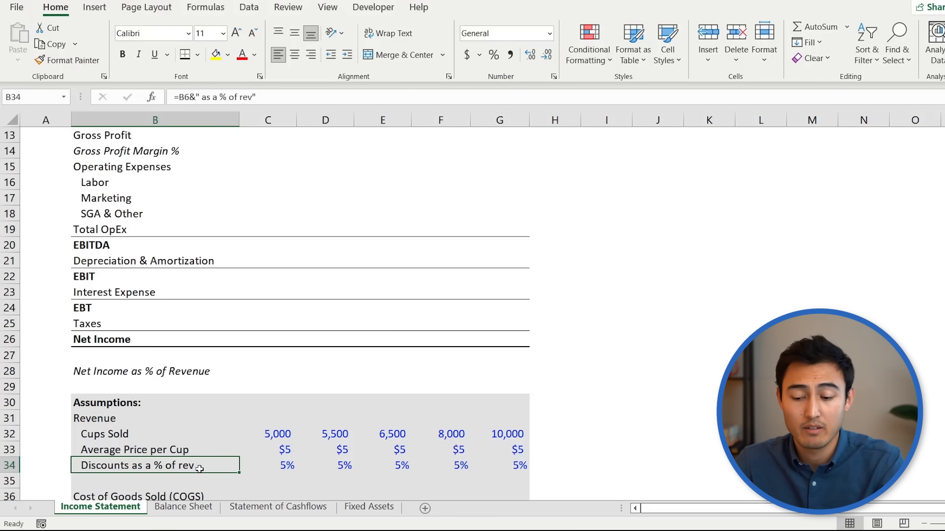
# Step: Copy the label formula from B34 over the Raw Materials, Fulfillment and Transaction Fees labels in B37:B39
pyautogui.hotkey('ctrl', 'c')
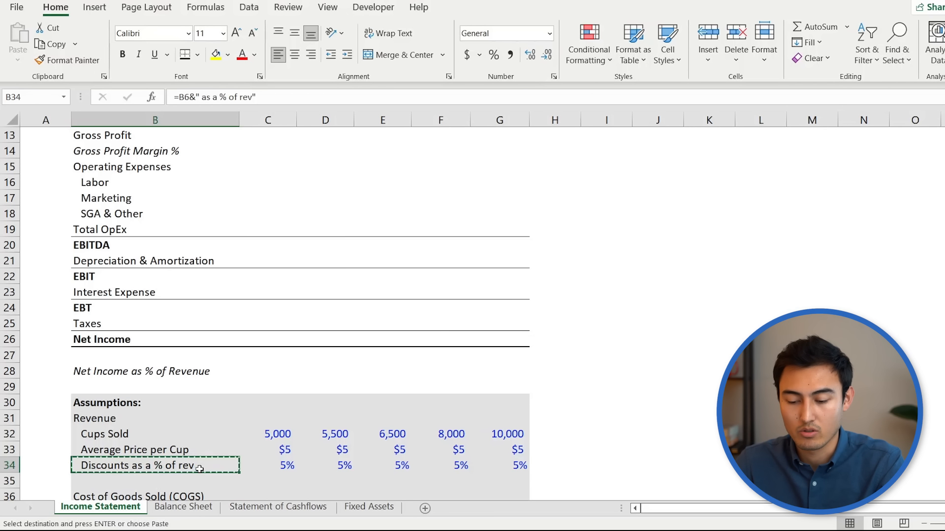
pyautogui.press('Down')
pyautogui.press('Down')
pyautogui.press('Down')
pyautogui.press('Down')
pyautogui.press('Down')
pyautogui.press('Up')
pyautogui.press('Up')
pyautogui.hotkey('shift', 'Down')
pyautogui.hotkey('shift', 'Down')
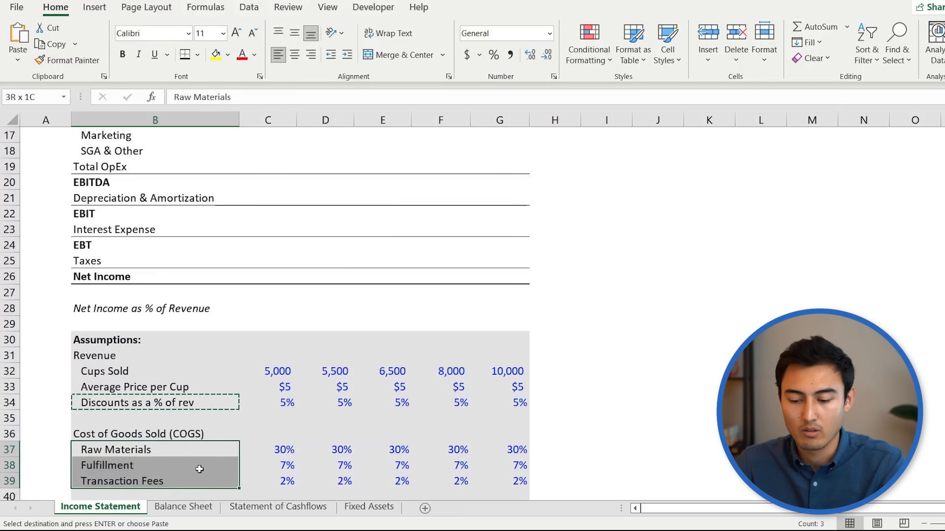
pyautogui.hotkey('ctrl', 'v')
pyautogui.click(200, 467)
pyautogui.press('Down')
pyautogui.press('Down')
pyautogui.press('Down')
pyautogui.press('Down')
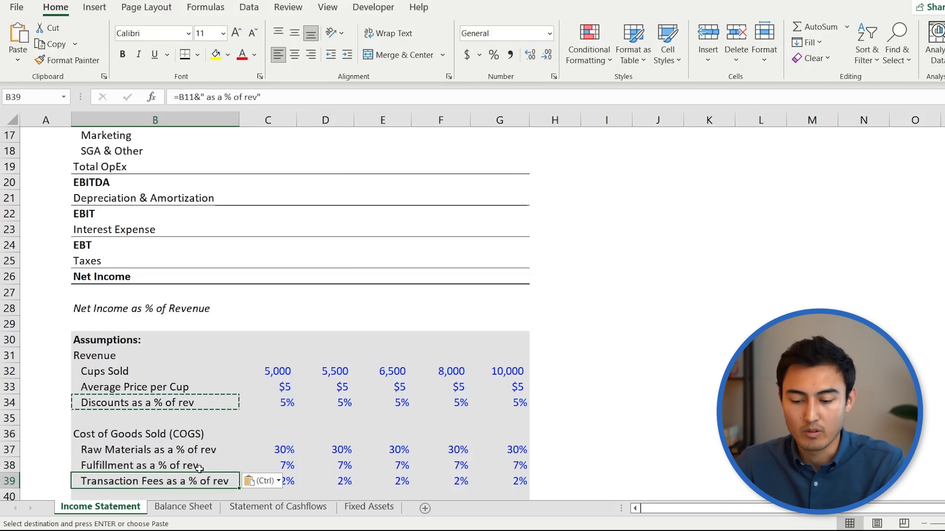
# Step: Paste the copied "as a % of rev" label formula over the Labor, Marketing and SGA & Other assumption labels in B42:B44
pyautogui.press('Up')
pyautogui.press('Up')
pyautogui.press('Up')
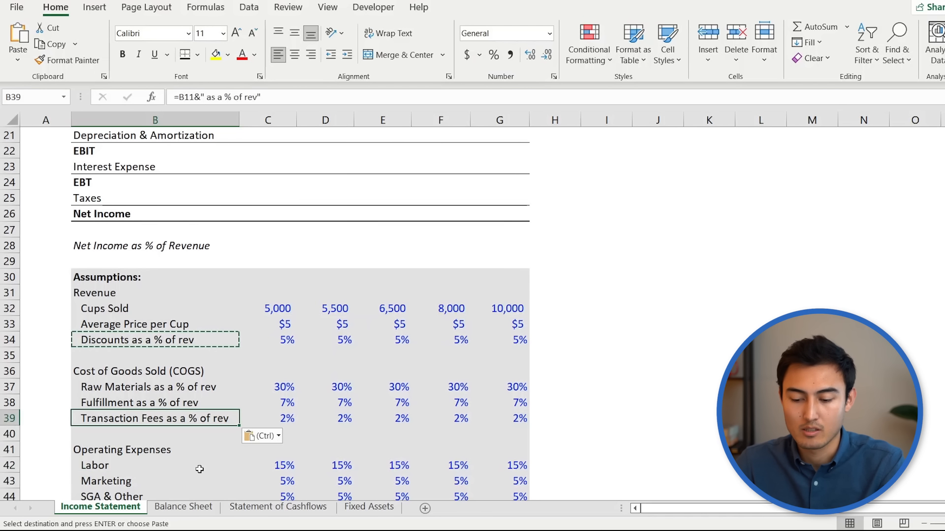
pyautogui.press('Up')
pyautogui.press('Down')
pyautogui.press('Down')
pyautogui.press('Down')
pyautogui.press('Down')
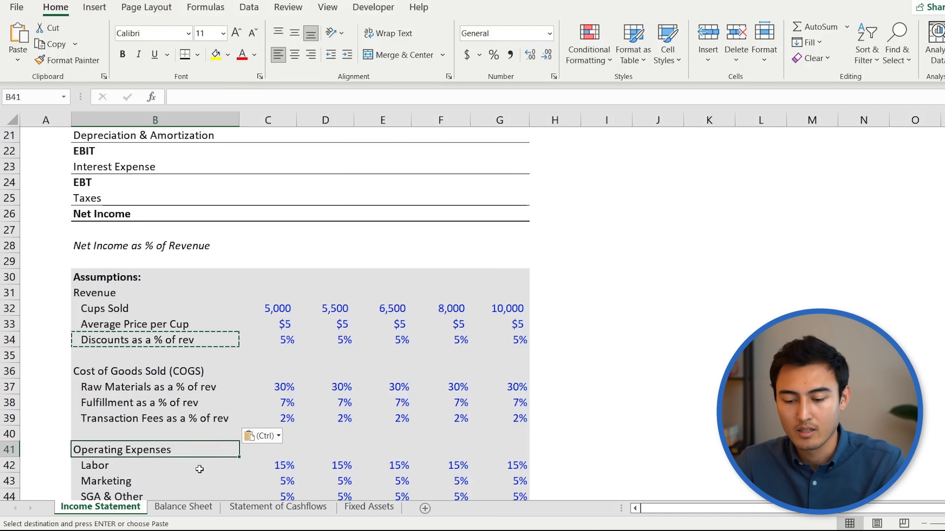
pyautogui.press('ctrl')
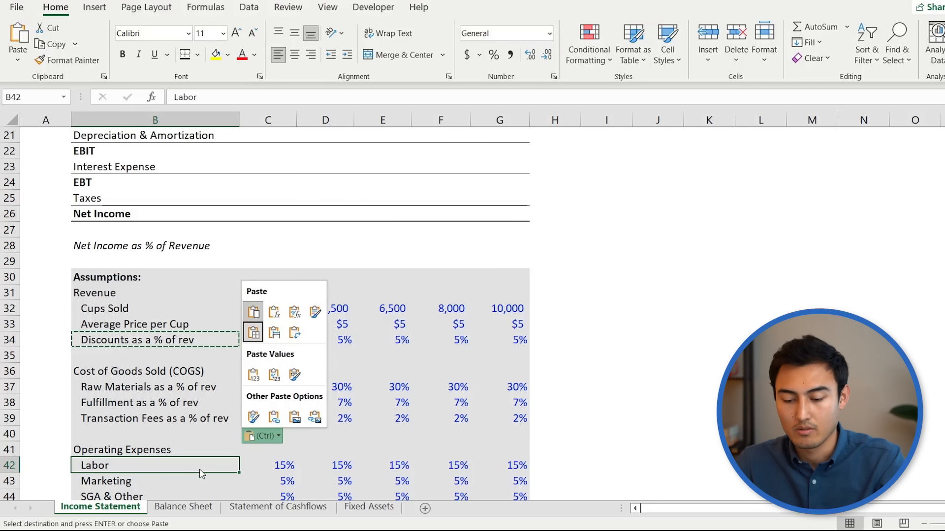
pyautogui.press('Escape')
pyautogui.hotkey('shift', 'Down')
pyautogui.hotkey('shift', 'Down')
pyautogui.hotkey('ctrl', 'v')
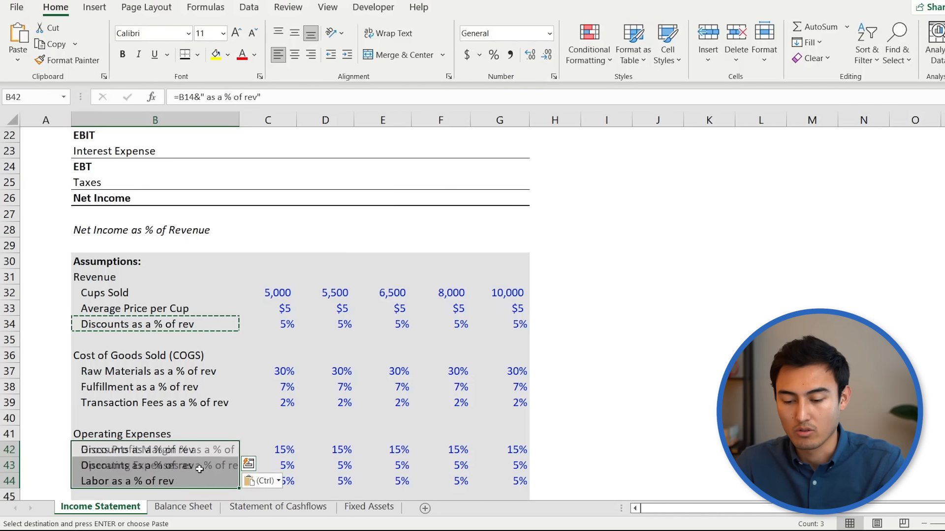
# Step: Point the B42 label formula at the Labor row of the income statement, making it =B16&" as a % of rev"
pyautogui.press('Up')
pyautogui.press('Down')
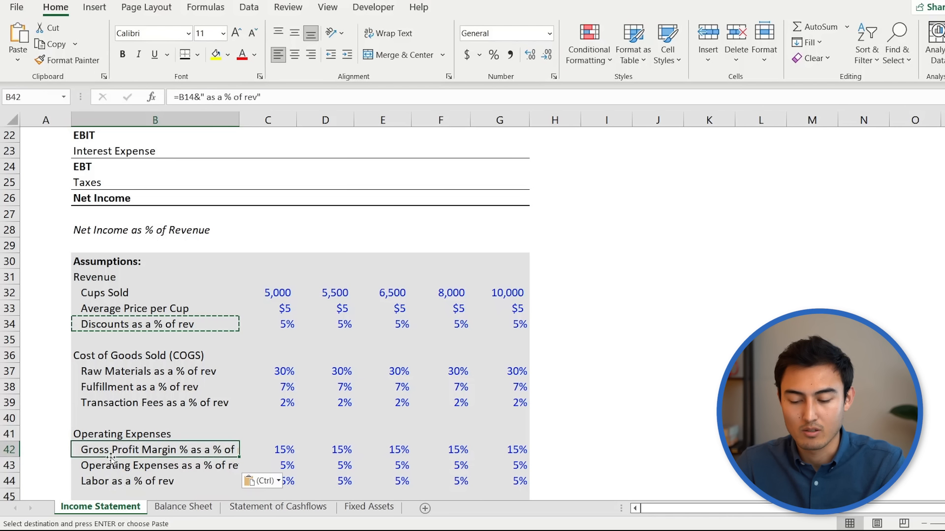
pyautogui.press('F2')
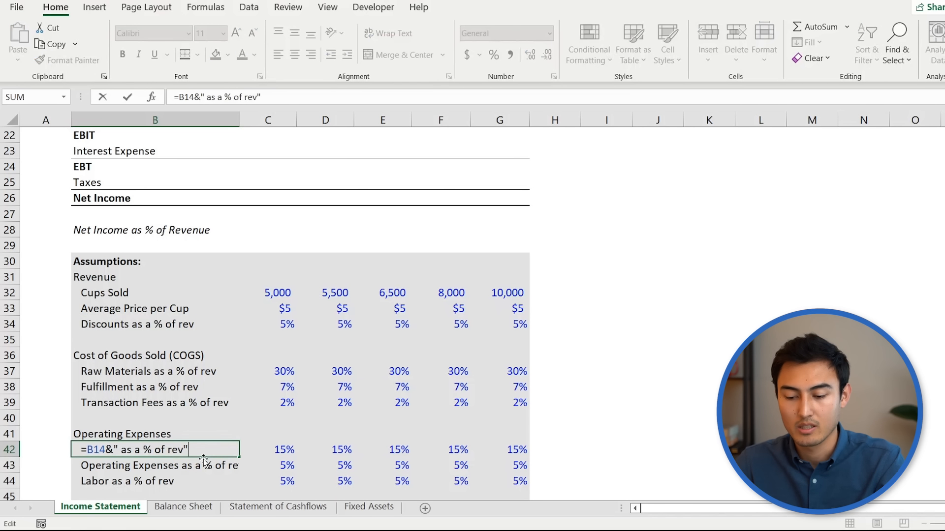
pyautogui.scroll(4, 123, 279)
pyautogui.scroll(1, 122, 279)
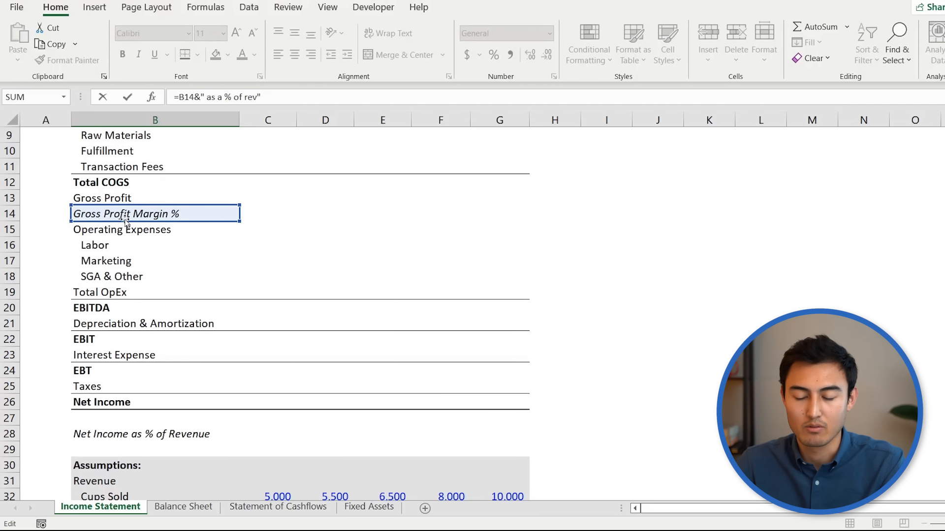
pyautogui.click(126, 245)
pyautogui.hotkey('ctrl', 'Return')
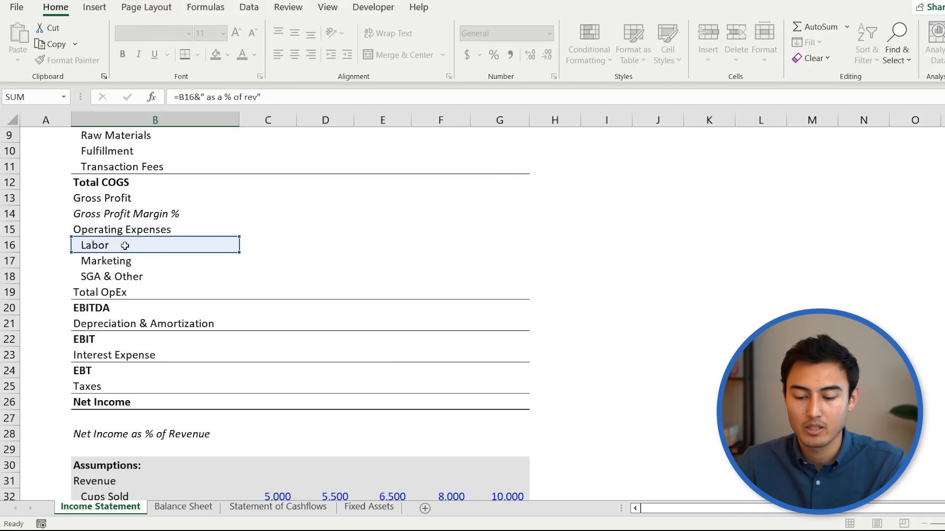
# Step: Copy the corrected B42 label formula down over the Marketing and SGA & Other labels in B43:B44
pyautogui.hotkey('ctrl', 'c')
pyautogui.hotkey('shift', 'Down')
pyautogui.hotkey('shift', 'Down')
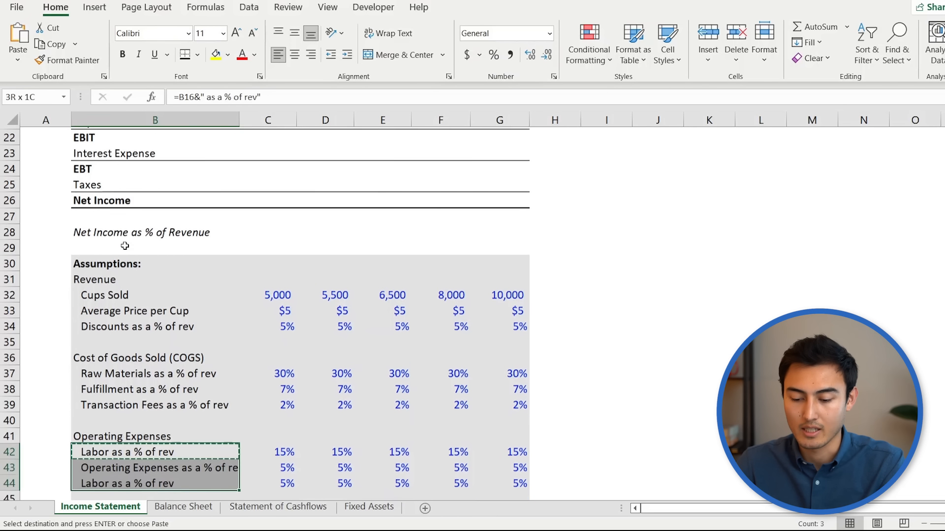
pyautogui.hotkey('ctrl', 'v')
pyautogui.press('Down')
pyautogui.press('Down')
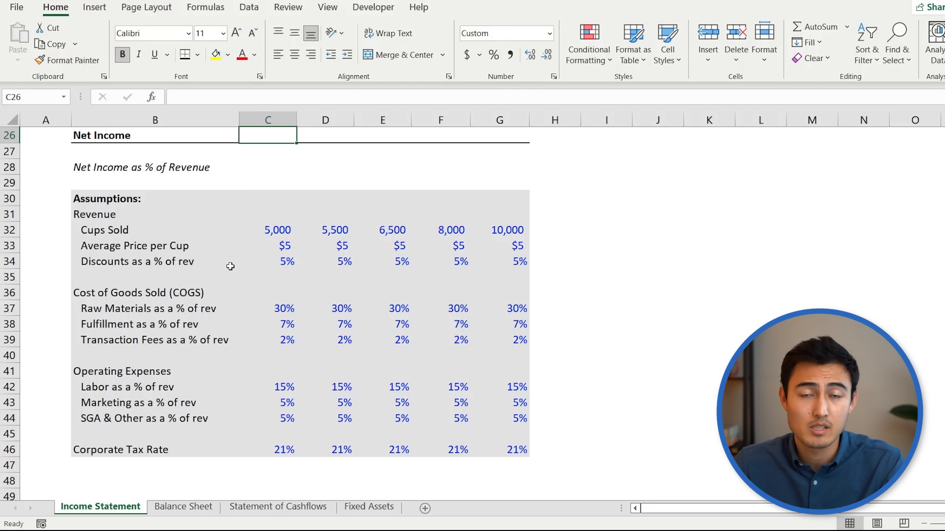
# Step: Calculate 2022E Gross Revenue in C5 by multiplying the Cups Sold assumption by the Average Price per Cup assumption
pyautogui.hotkey('ctrl', 'Up')
pyautogui.press('Down')
pyautogui.press('Down')
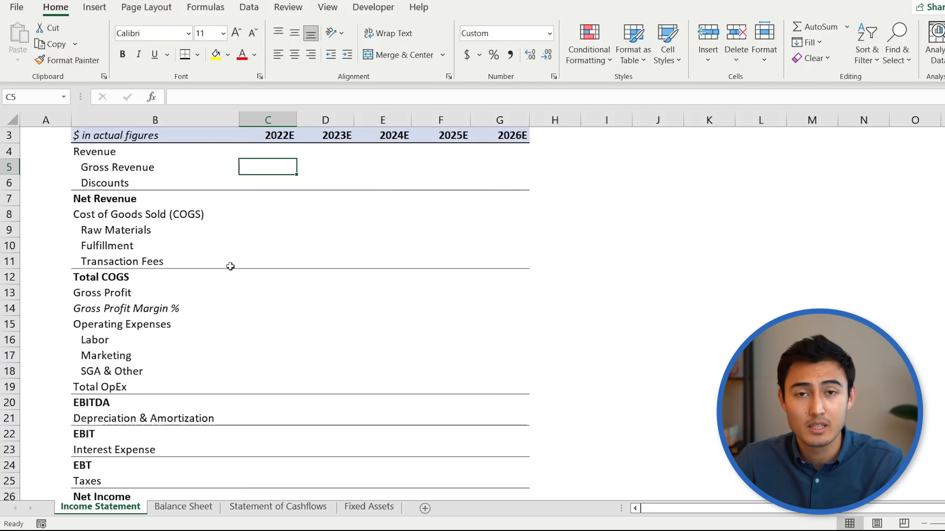
pyautogui.write('=')
pyautogui.hotkey('ctrl', 'Down')
pyautogui.press('Down')
pyautogui.press('Down')
pyautogui.press('Up')
pyautogui.press('Up')
pyautogui.write('*')
pyautogui.hotkey('ctrl', 'Down')
pyautogui.press('Down')
pyautogui.hotkey('ctrl', 'Return')
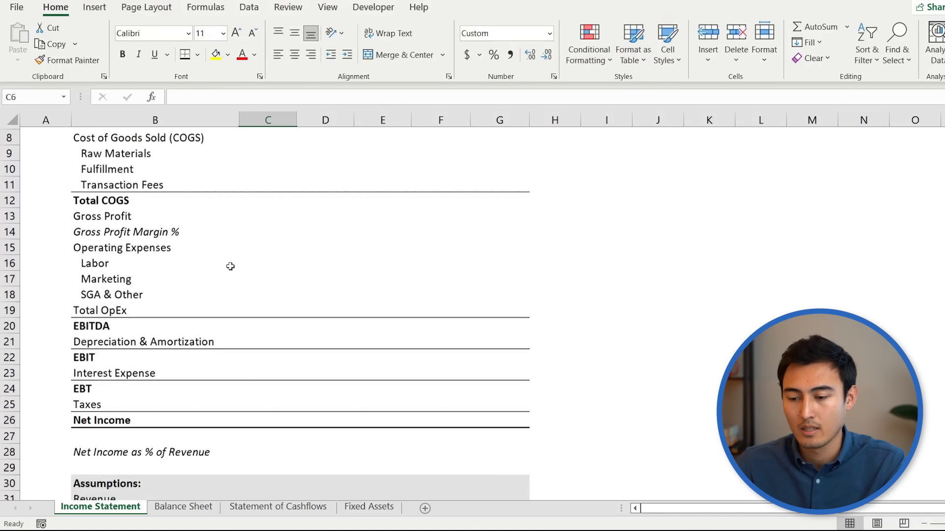
# Step: Calculate 2022E Discounts in C6 as a negative share of gross revenue with the formula =C5*-C34
pyautogui.press('Down')
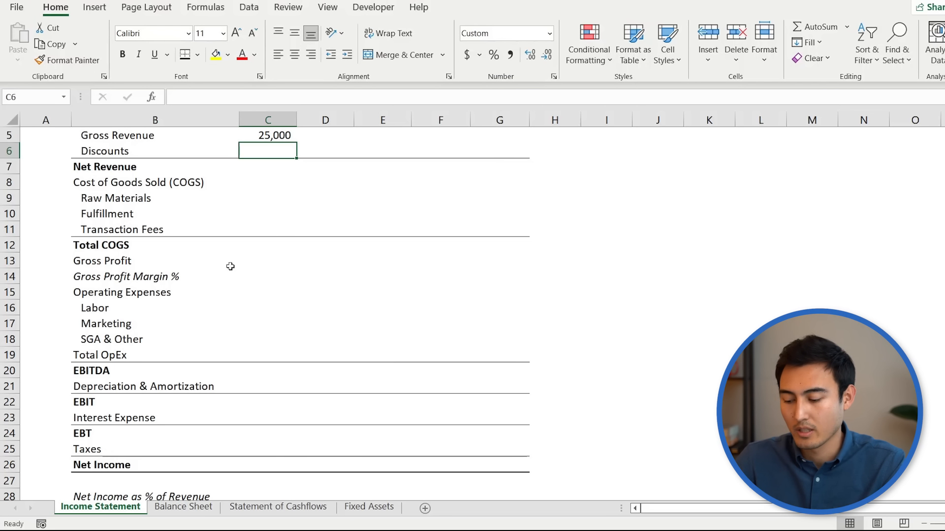
pyautogui.write('=')
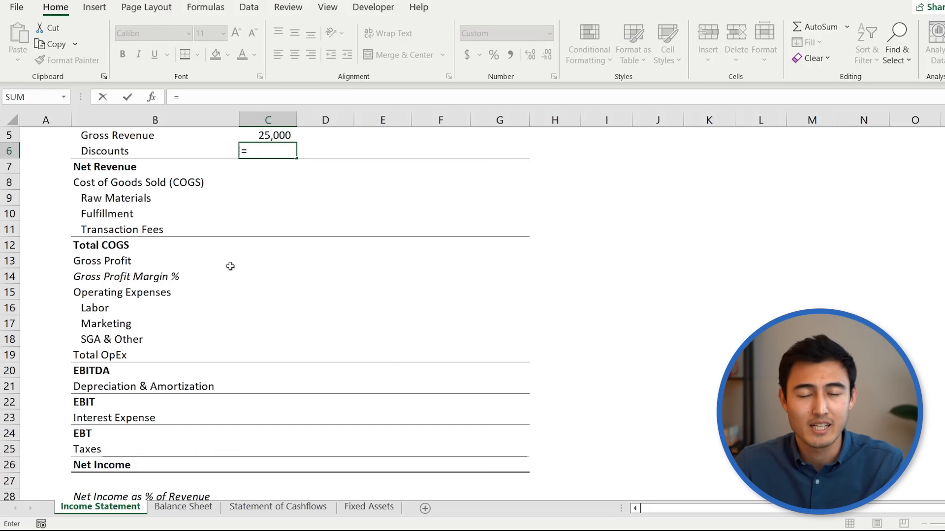
pyautogui.press('Up')
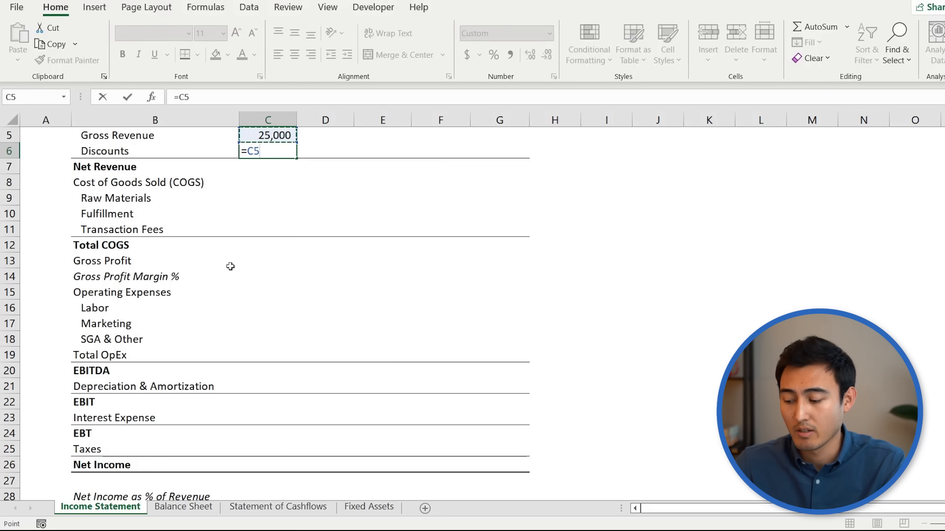
pyautogui.write('*')
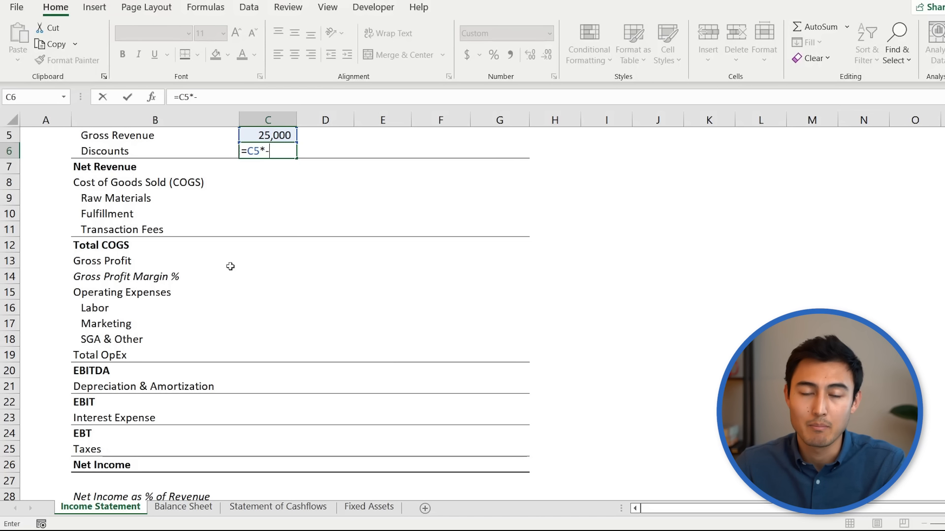
pyautogui.write('-')
pyautogui.hotkey('ctrl', 'Down')
pyautogui.press('Down')
pyautogui.press('Down')
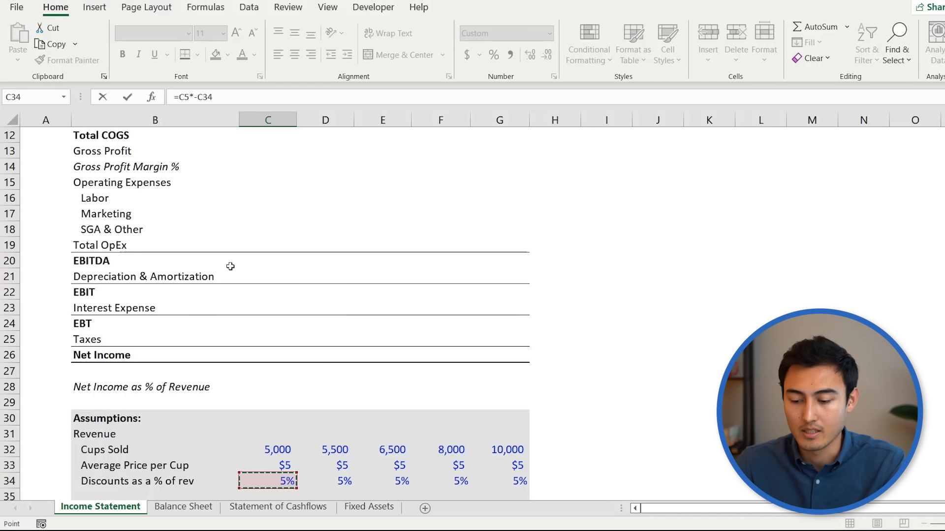
pyautogui.press('Return')
# Step: Total 2022E Net Revenue in C7 with the formula =SUM(C5:C6)
pyautogui.scroll(1, 230, 266)
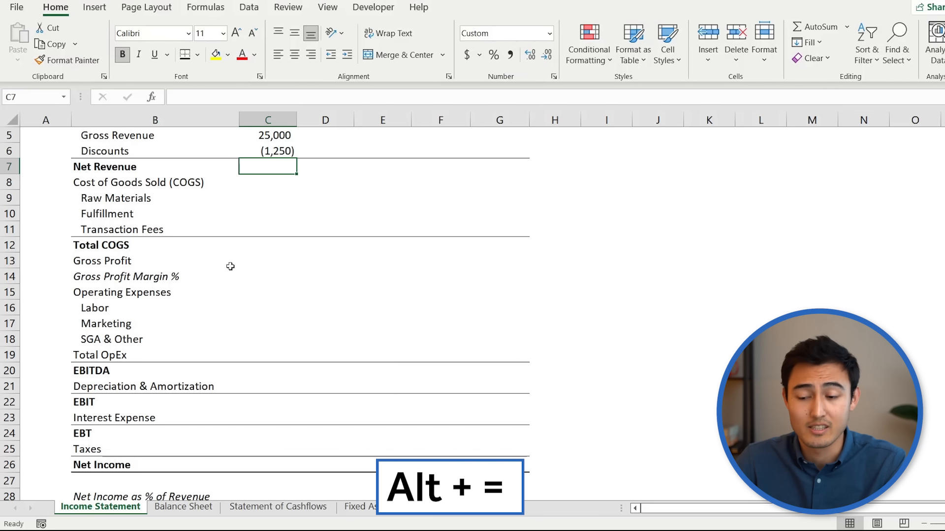
pyautogui.hotkey('alt', '=')
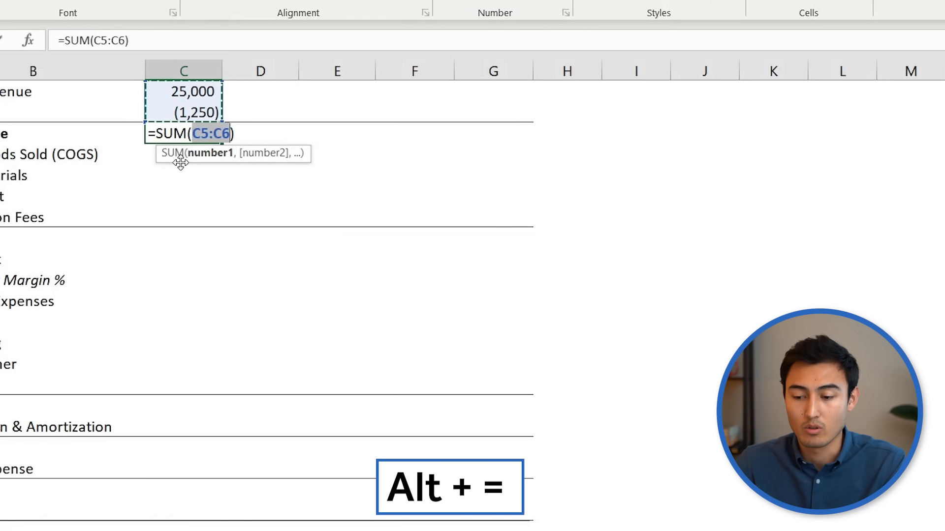
pyautogui.scroll(1, 202, 168)
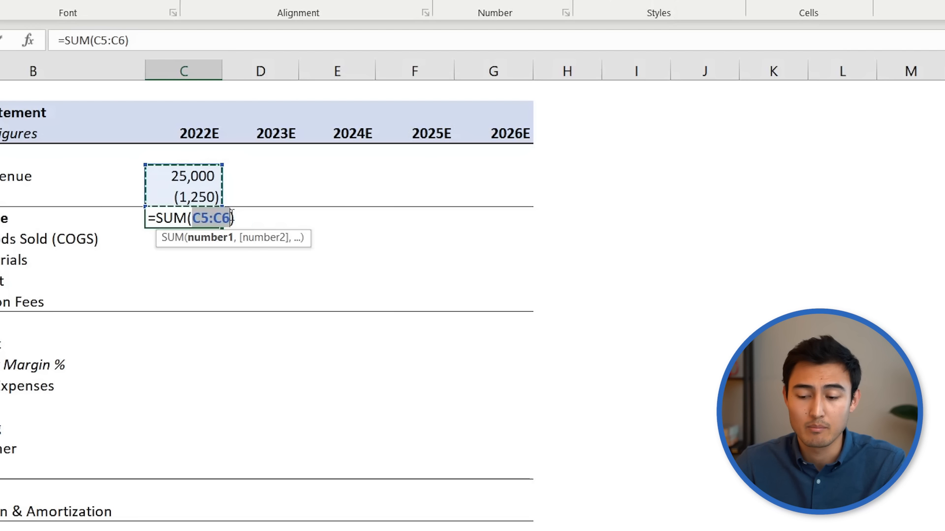
pyautogui.press('Return')
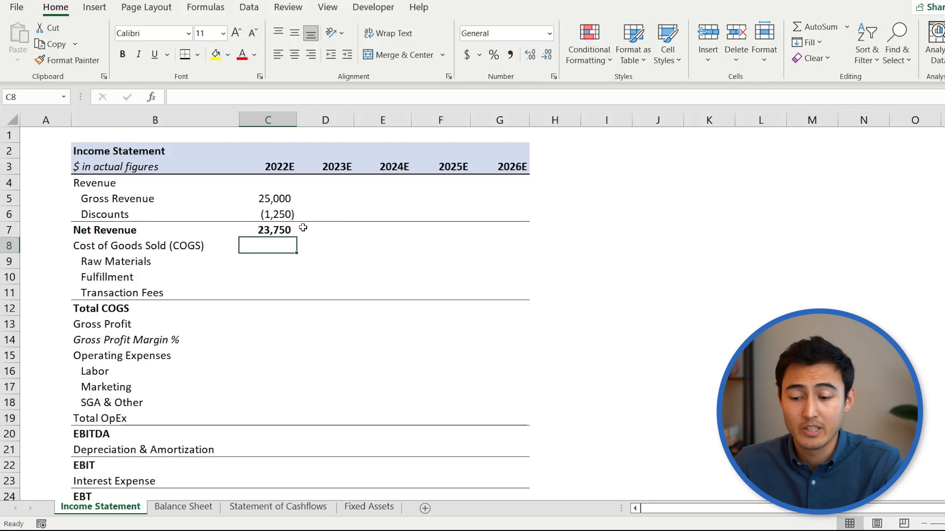
# Step: Calculate 2022E Raw Materials in C9 with the formula =C$5*C37, locking the row of the gross revenue reference
pyautogui.press('Down')
pyautogui.write('=')
pyautogui.press('Up')
pyautogui.press('Up')
pyautogui.press('Up')
pyautogui.press('Up')
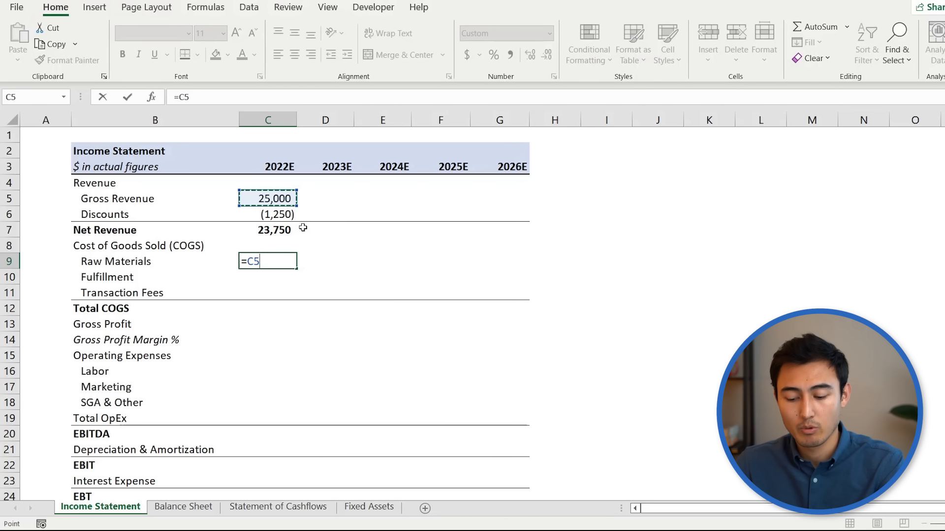
pyautogui.press('F4')
pyautogui.press('F4')
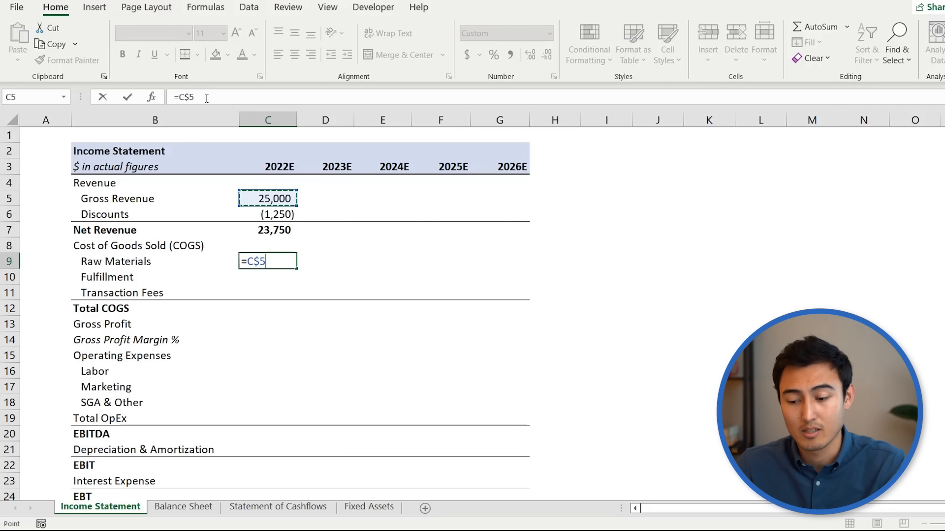
pyautogui.write('*')
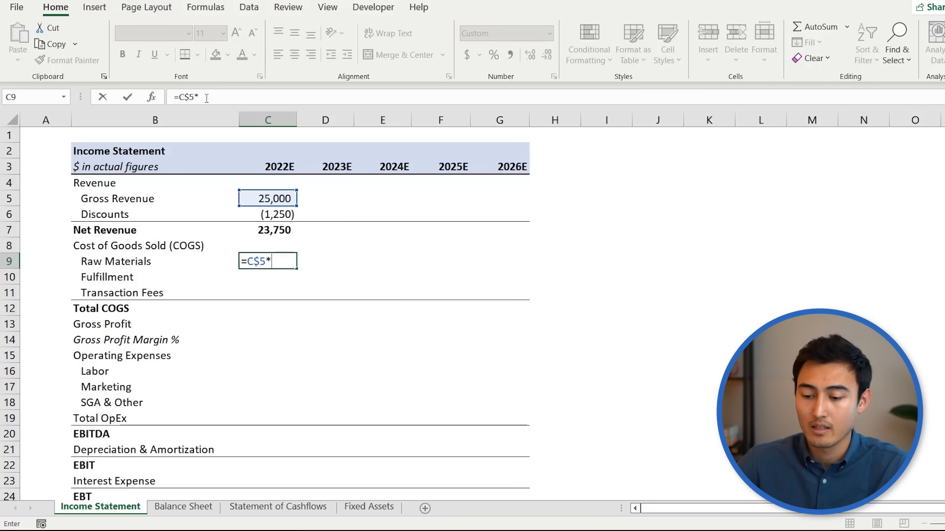
pyautogui.press('Down')
pyautogui.press('Down')
pyautogui.press('Down')
pyautogui.press('Down')
pyautogui.press('Down')
pyautogui.press('Down')
pyautogui.press('Down')
pyautogui.press('Down')
pyautogui.press('Down')
pyautogui.press('Down')
pyautogui.press('Down')
pyautogui.press('Down')
pyautogui.press('Down')
pyautogui.press('Down')
pyautogui.press('Down')
pyautogui.press('Down')
pyautogui.press('Down')
pyautogui.press('Down')
pyautogui.press('Down')
pyautogui.press('Down')
pyautogui.press('Down')
pyautogui.press('Down')
pyautogui.press('Down')
pyautogui.press('Down')
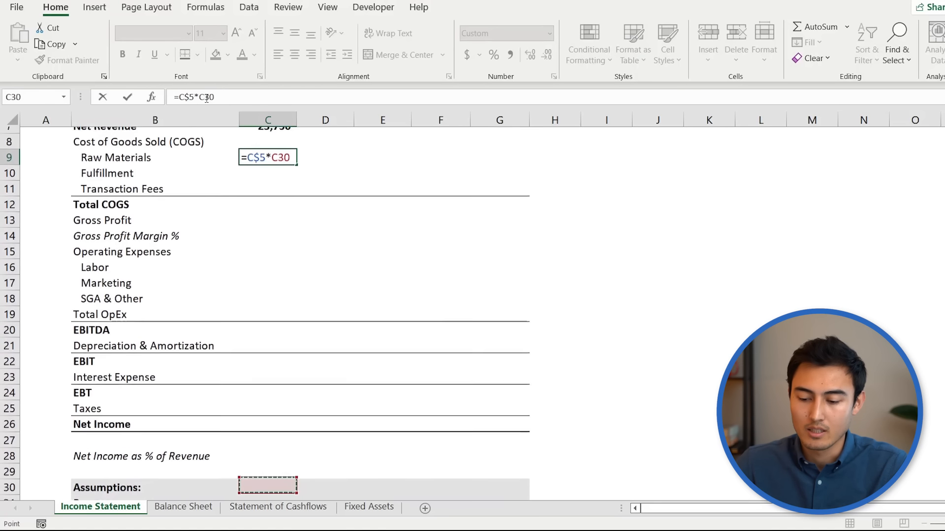
pyautogui.press('Down')
pyautogui.press('Down')
pyautogui.press('Up')
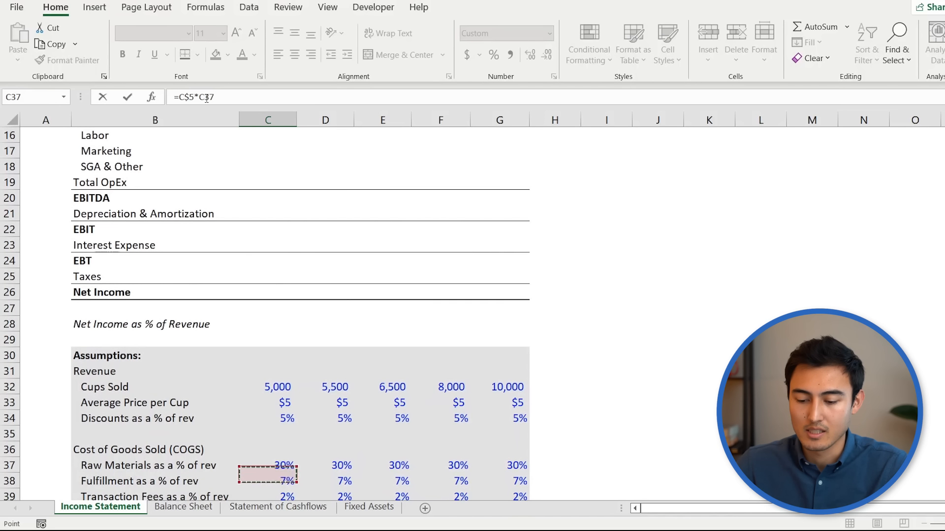
pyautogui.press('Return')
# Step: Make the Raw Materials cost in C9 negative by changing its formula to =-C$5*C37
pyautogui.press('Up')
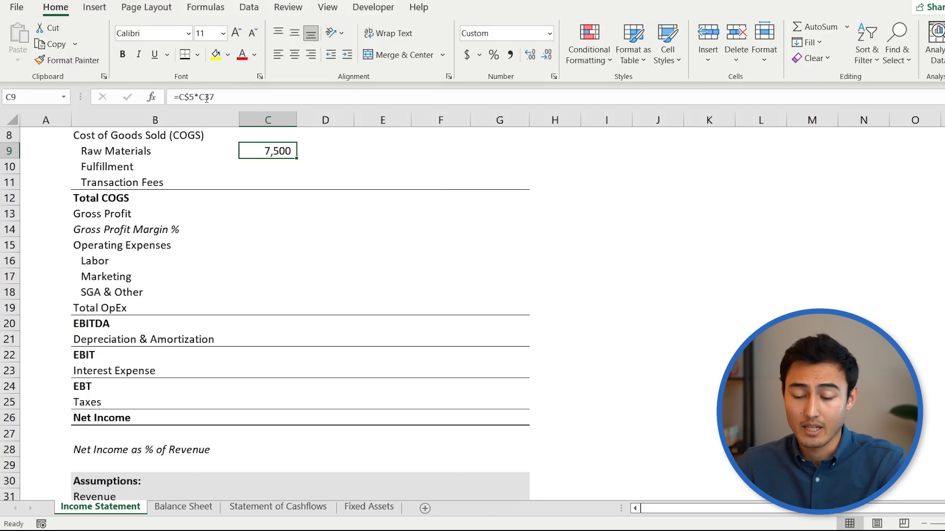
pyautogui.press('F2')
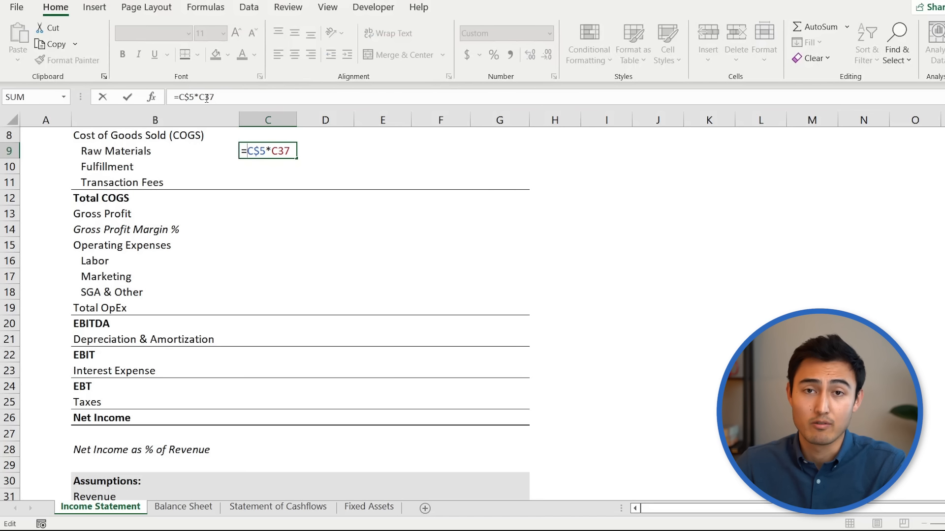
pyautogui.write('-')
pyautogui.press('Return')
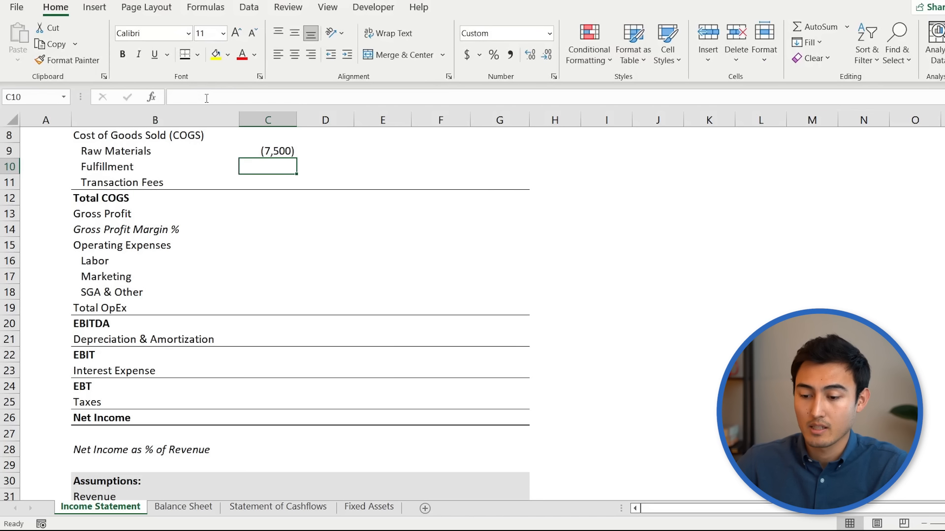
# Step: Copy the Raw Materials formula from C9 down to Fulfillment and Transaction Fees in C10:C11
pyautogui.press('Up')
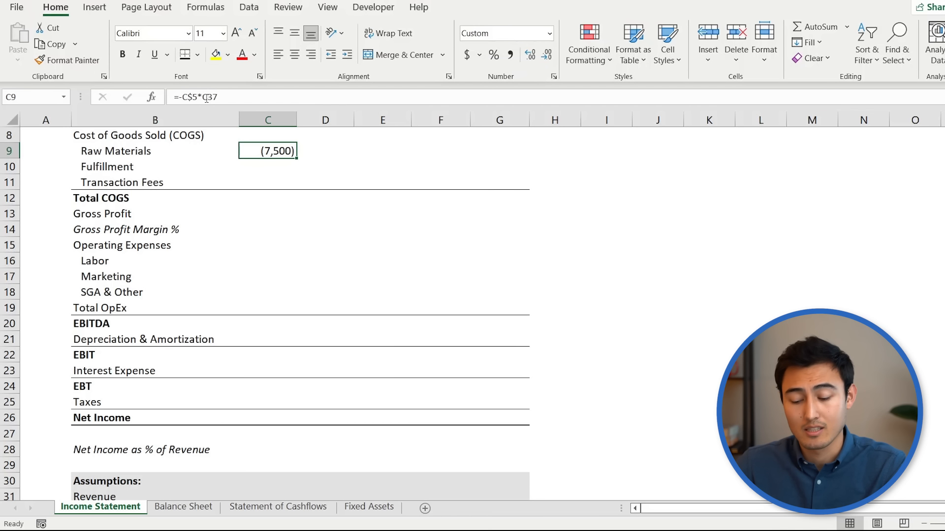
pyautogui.hotkey('ctrl', 'c')
pyautogui.press('Down')
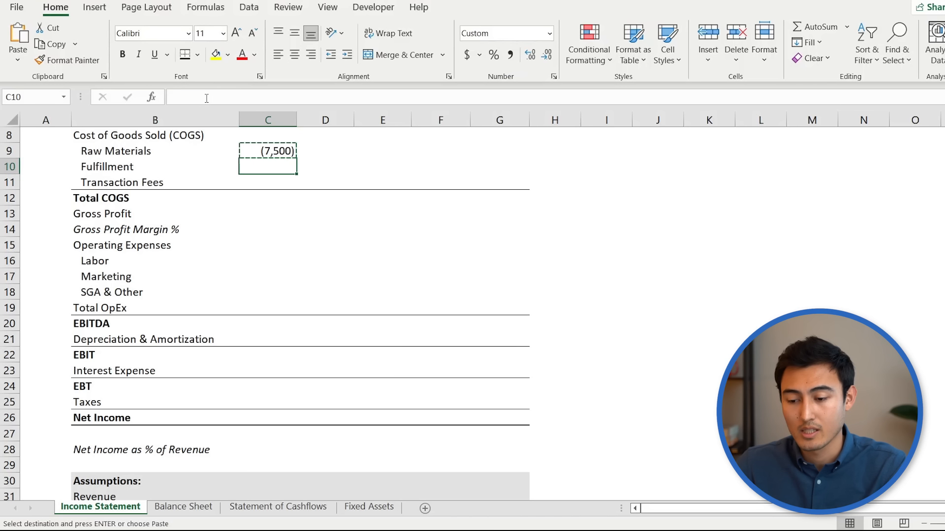
pyautogui.hotkey('shift', 'Down')
pyautogui.hotkey('ctrl', 'v')
# Step: Sum the 2022E cost lines into Total COGS in C12 with =SUM(C9:C11), then select the Total COGS label
pyautogui.press('Down')
pyautogui.press('Down')
pyautogui.press('Down')
pyautogui.press('Up')
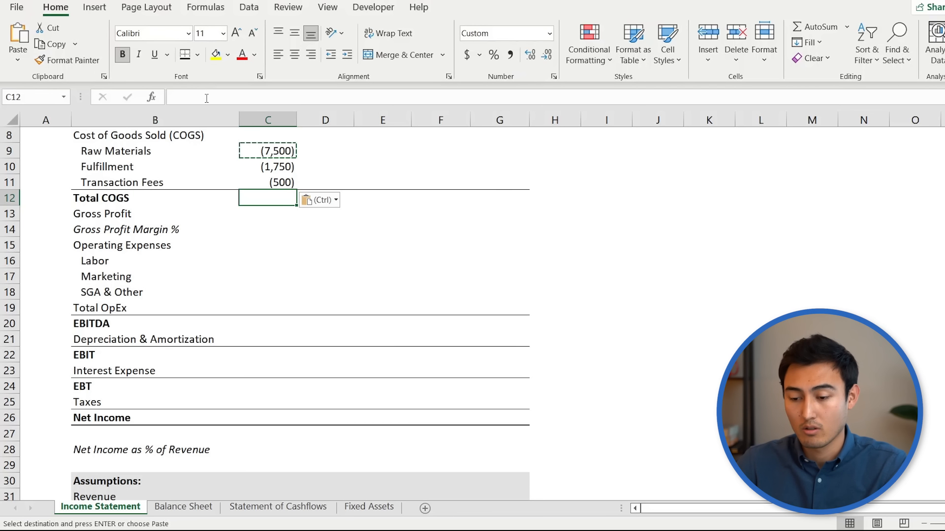
pyautogui.hotkey('alt', '=')
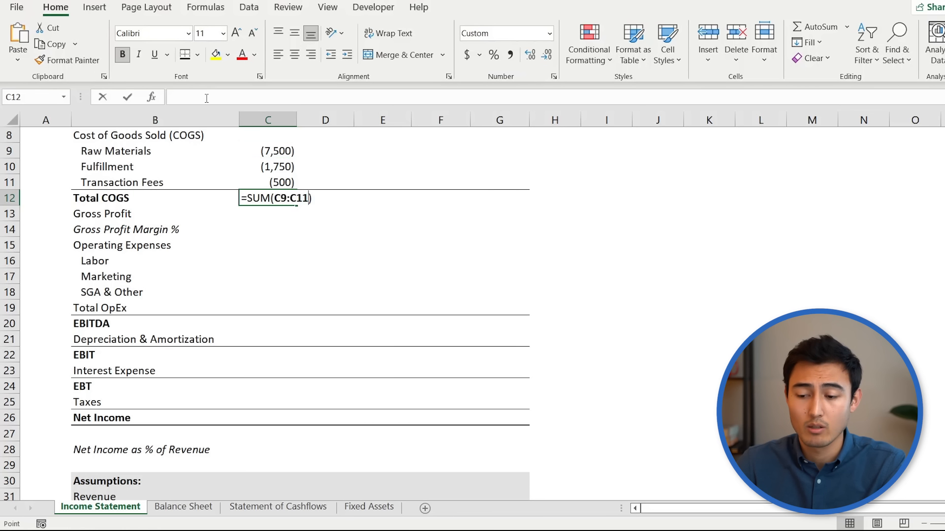
pyautogui.press('Return')
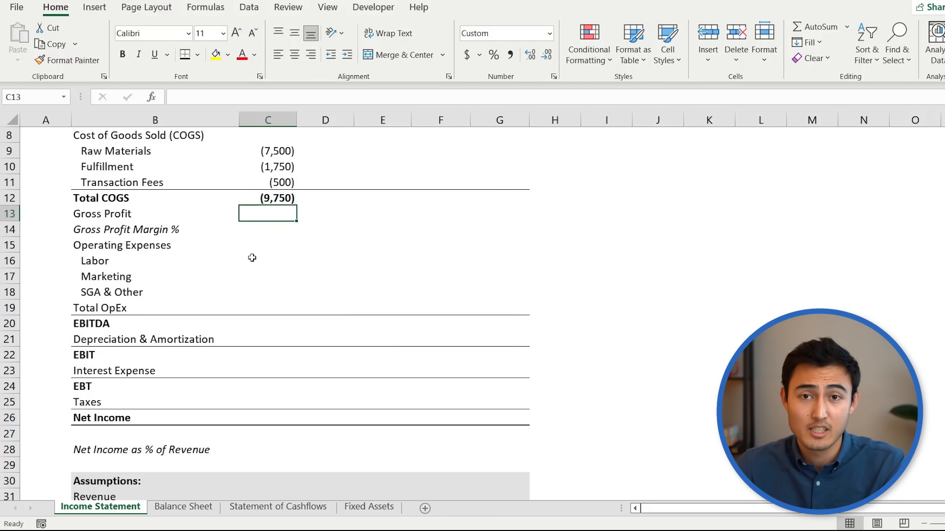
pyautogui.press('Up')
pyautogui.press('Left')
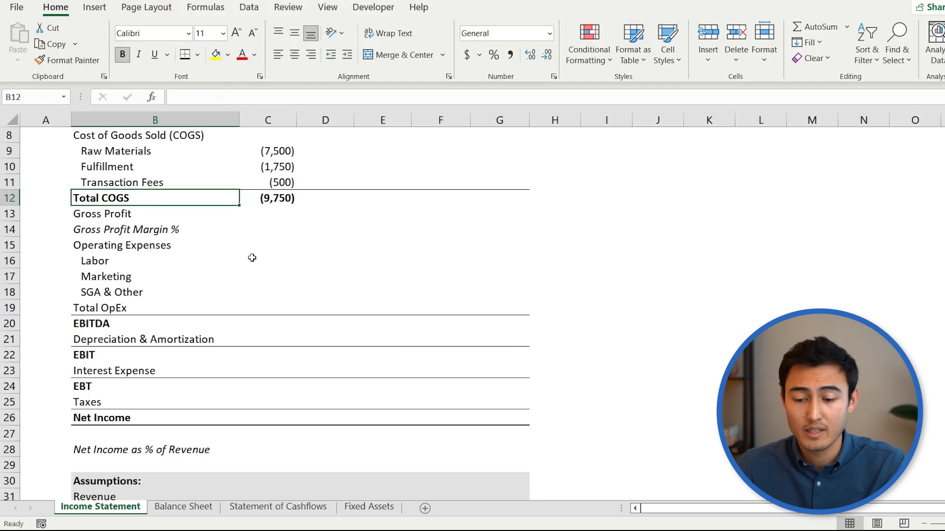
pyautogui.hotkey('shift', 'Right')
pyautogui.hotkey('shift', 'Right')
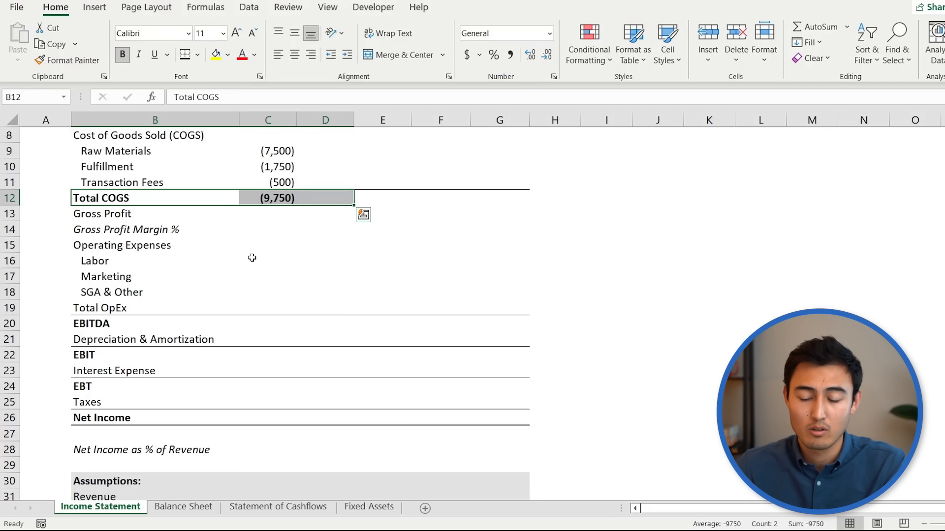
pyautogui.press('Down')
pyautogui.press('Up')
pyautogui.press('Down')
pyautogui.press('Up')
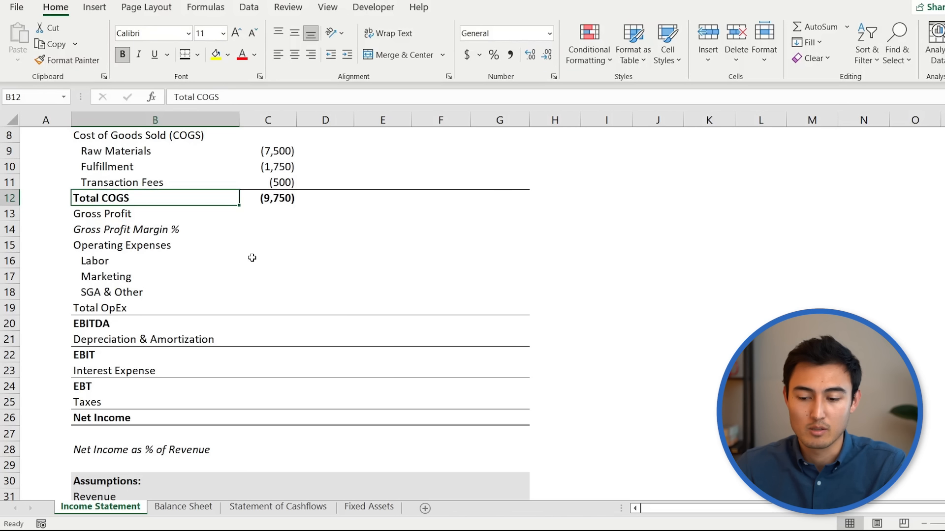
# Step: Copy the formatting of the Total COGS row, B12:G12, onto the Gross Profit row with Format Painter
pyautogui.hotkey('shift', 'Right')
pyautogui.hotkey('shift', 'Right')
pyautogui.hotkey('shift', 'Right')
pyautogui.hotkey('shift', 'Right')
pyautogui.hotkey('shift', 'Right')
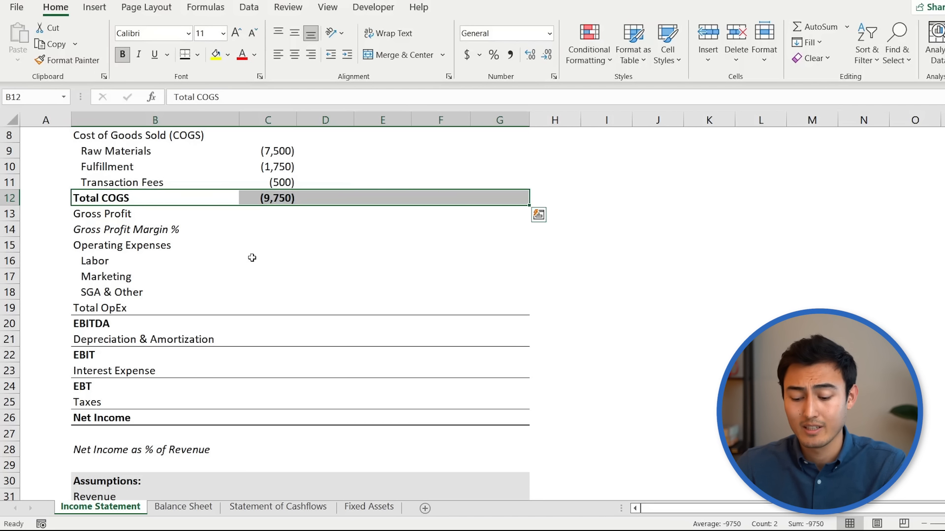
pyautogui.hotkey('alt', 'h')
pyautogui.press('f')
pyautogui.press('p')
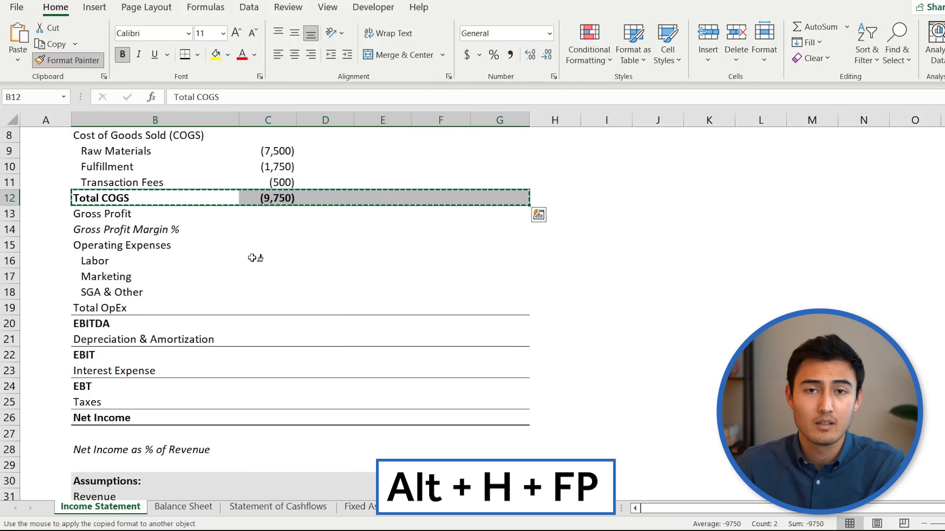
pyautogui.press('Down')
pyautogui.press('Return')
pyautogui.press('Left')
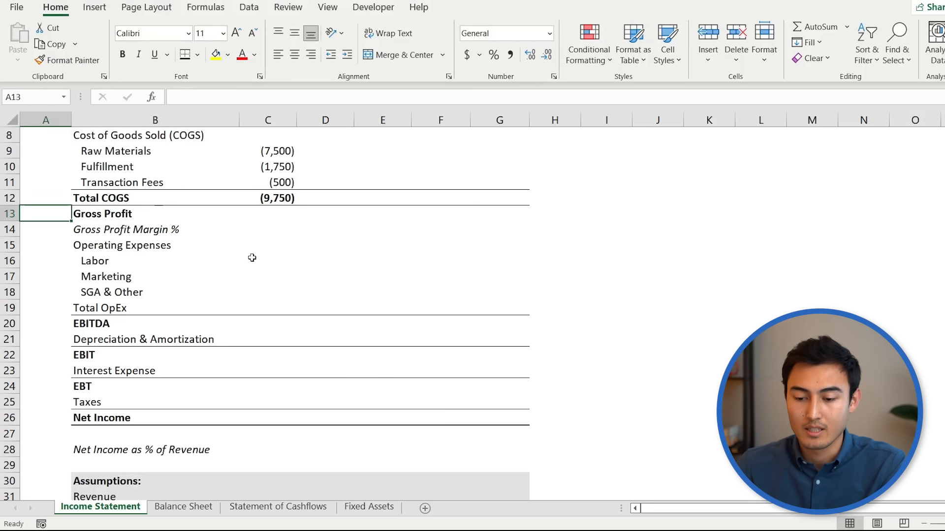
pyautogui.press('Up')
pyautogui.press('Right')
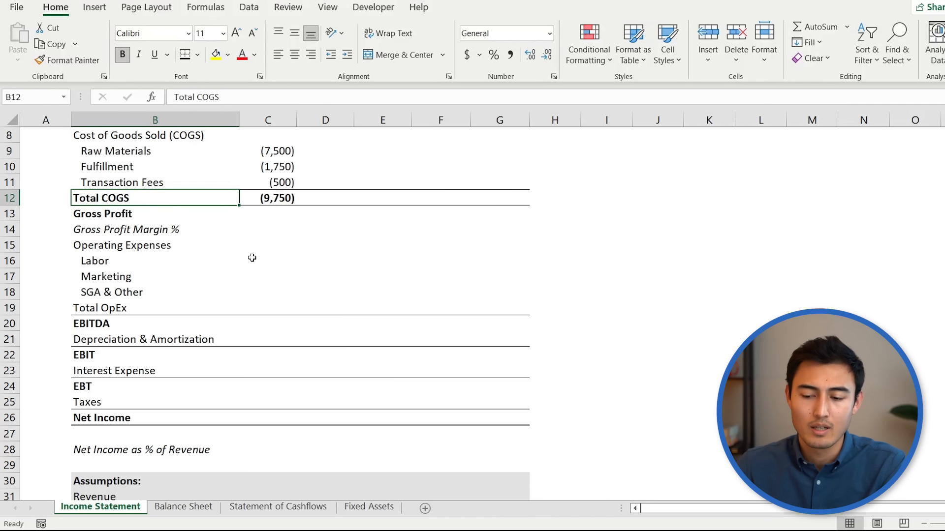
pyautogui.hotkey('shift', 'Right')
pyautogui.hotkey('shift', 'Right')
pyautogui.hotkey('shift', 'Right')
pyautogui.hotkey('shift', 'Right')
pyautogui.hotkey('shift', 'Right')
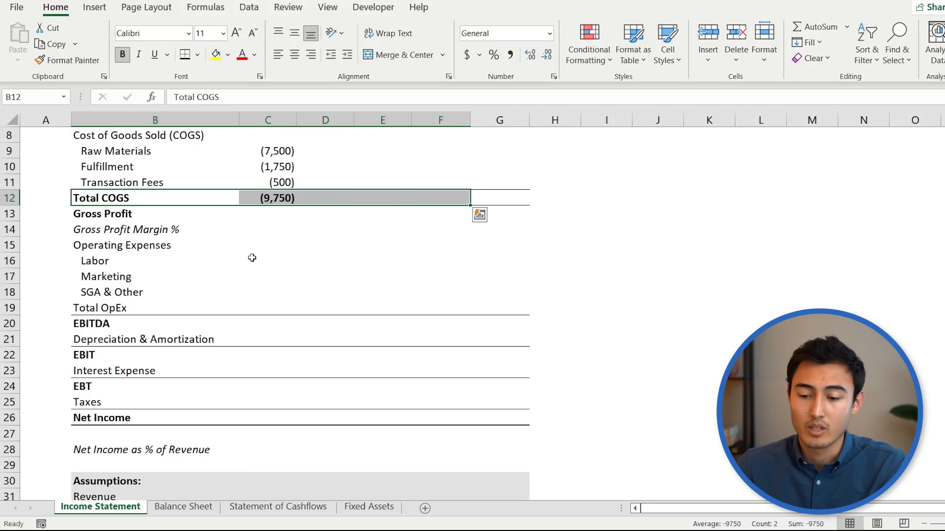
# Step: Copy the formatting of the Transaction Fees row, B11:G11, onto the Total COGS row with Format Painter
pyautogui.press('Up')
pyautogui.press('Up')
pyautogui.press('Down')
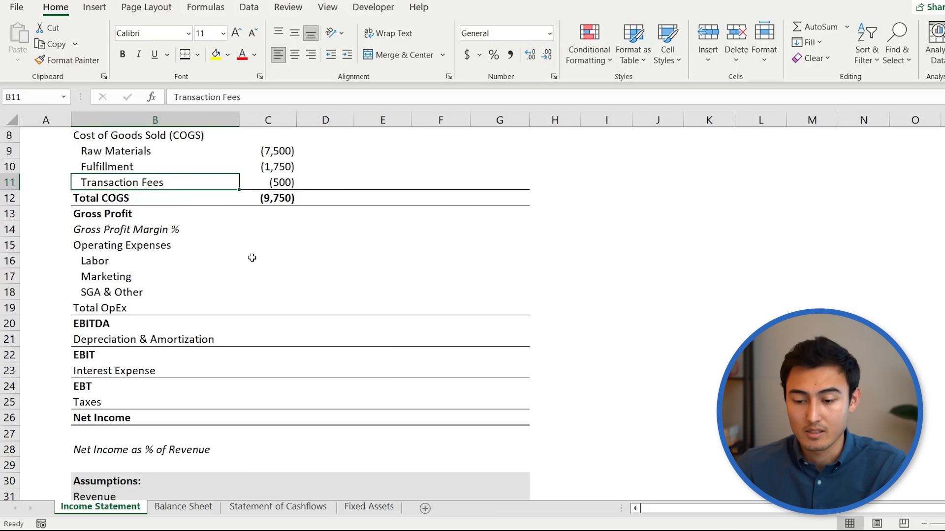
pyautogui.hotkey('shift', 'Right')
pyautogui.hotkey('shift', 'Right')
pyautogui.hotkey('shift', 'Right')
pyautogui.hotkey('shift', 'Right')
pyautogui.hotkey('shift', 'Right')
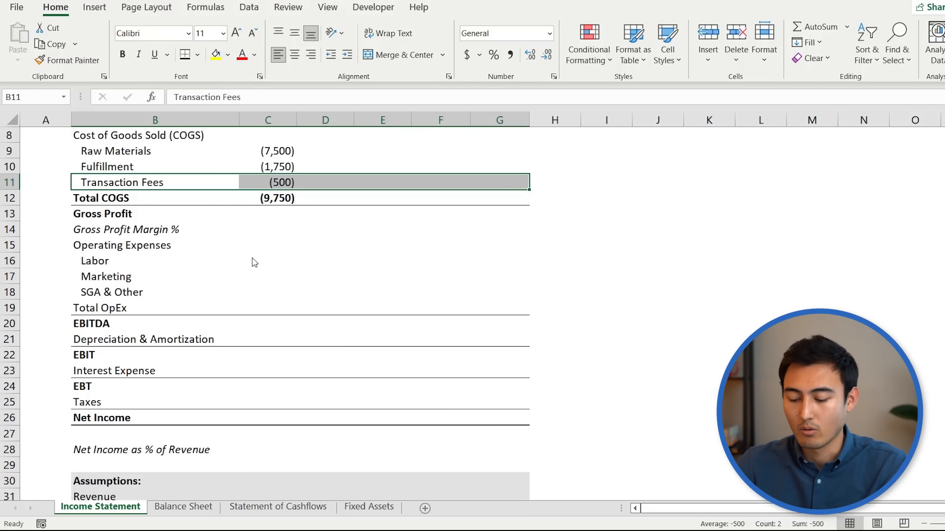
pyautogui.hotkey('alt', 'h')
pyautogui.press('f')
pyautogui.press('p')
pyautogui.press('Down')
pyautogui.press('Down')
pyautogui.press('Down')
pyautogui.press('Down')
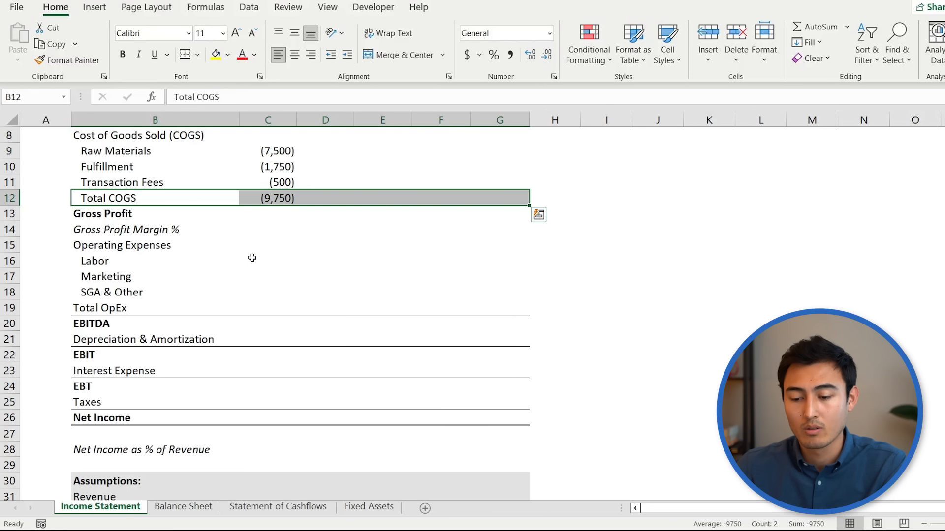
pyautogui.press('Up')
pyautogui.press('Up')
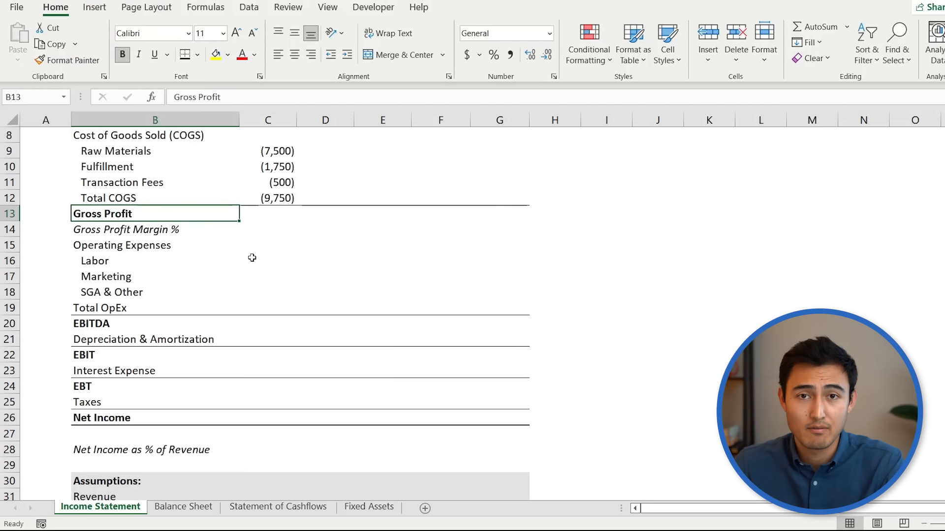
# Step: Calculate 2022E Gross Profit in C13 with the formula =C7+C12, adding net revenue and total COGS, and check the formula
pyautogui.press('Right')
pyautogui.write('=')
pyautogui.press('Up')
pyautogui.press('Up')
pyautogui.press('Up')
pyautogui.press('Up')
pyautogui.press('Up')
pyautogui.press('Up')
pyautogui.press('Up')
pyautogui.press('Up')
pyautogui.press('Up')
pyautogui.press('Down')
pyautogui.press('Down')
pyautogui.press('Down')
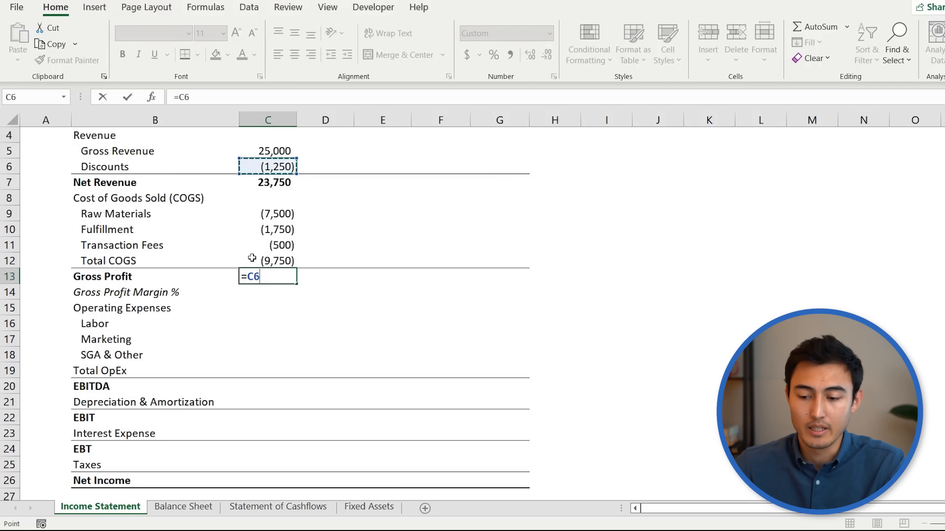
pyautogui.write('+')
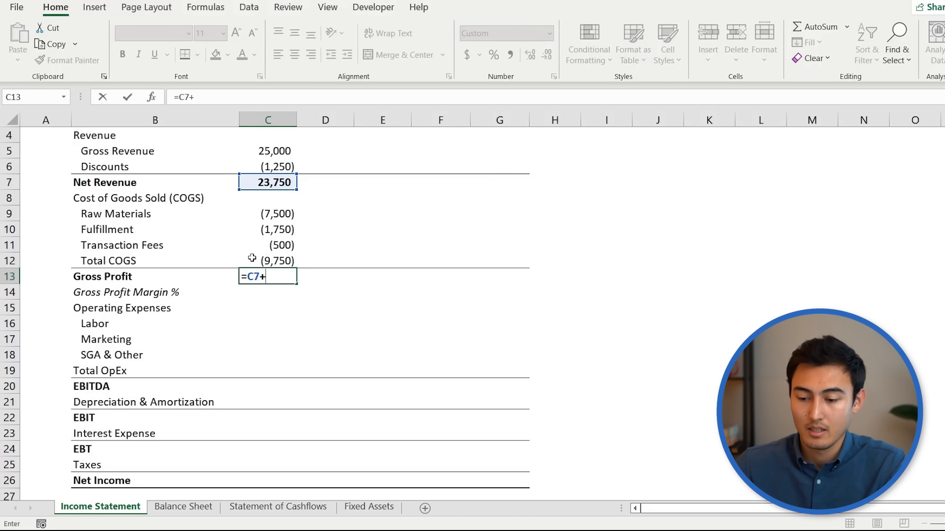
pyautogui.press('Up')
pyautogui.press('Return')
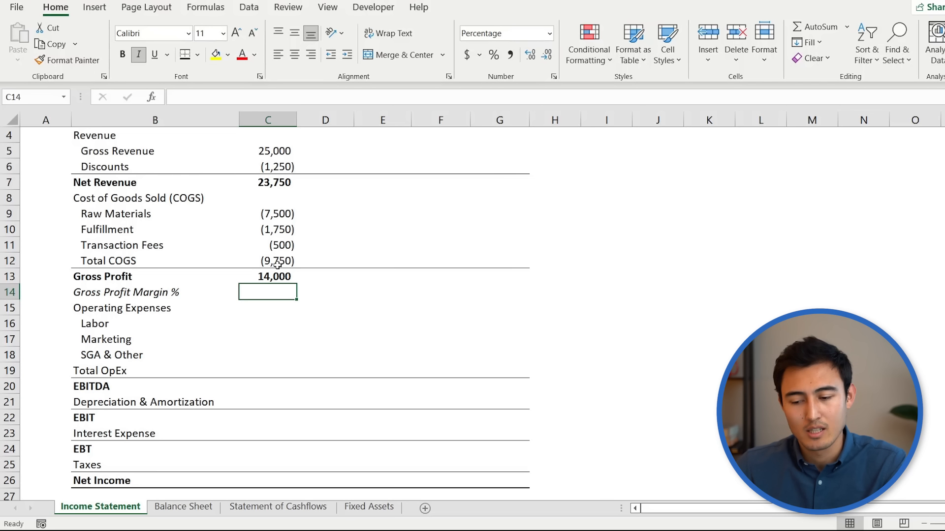
pyautogui.press('Up')
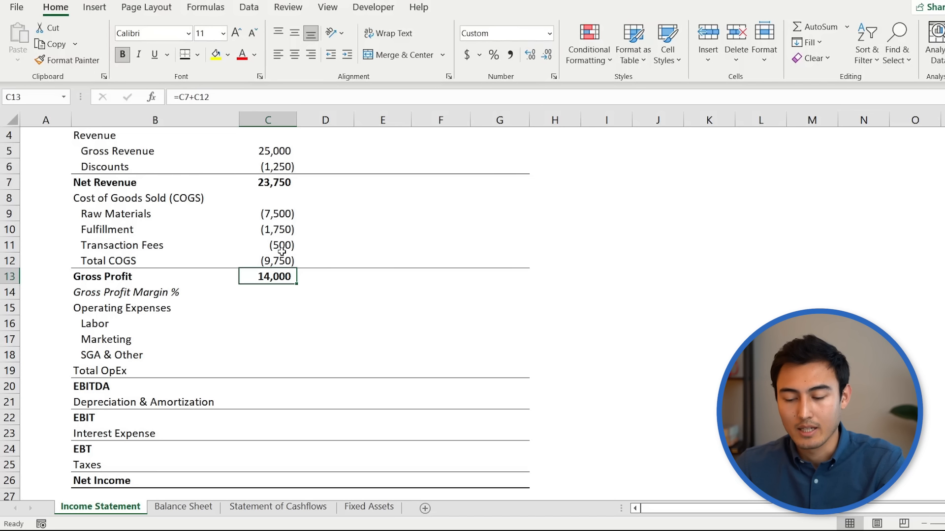
pyautogui.press('F2')
pyautogui.press('Return')
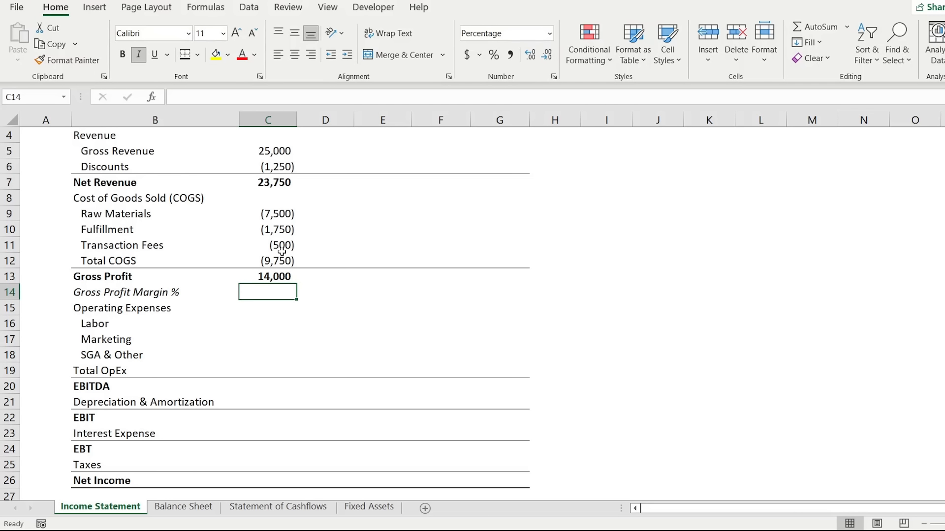
# Step: Calculate the 2022E Gross Profit Margin % in C14 by dividing gross profit in C13 by net revenue in C7
pyautogui.write('=')
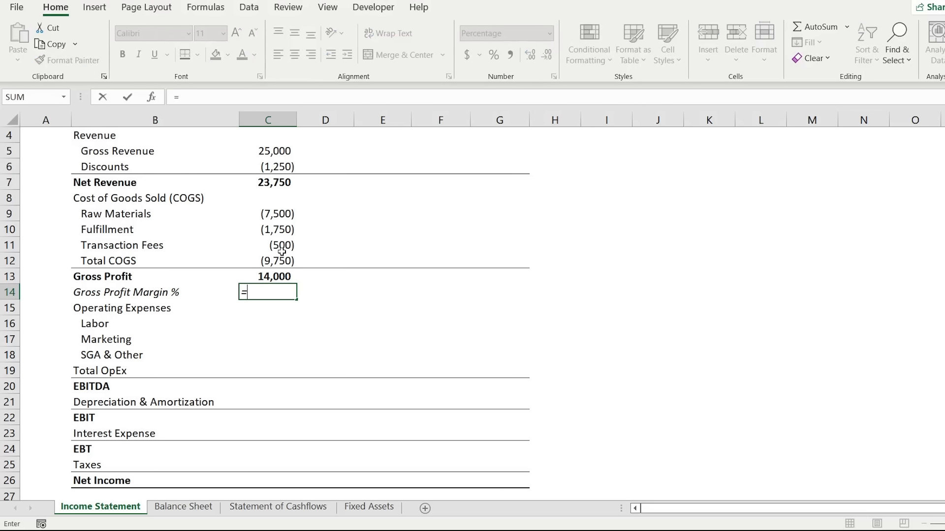
pyautogui.press('Up')
pyautogui.write('/')
pyautogui.press('Up')
pyautogui.press('Up')
pyautogui.press('Up')
pyautogui.press('Up')
pyautogui.press('Up')
pyautogui.press('Up')
pyautogui.press('Up')
pyautogui.press('Up')
pyautogui.press('Up')
pyautogui.press('Down')
pyautogui.press('Down')
pyautogui.press('Down')
pyautogui.press('Up')
pyautogui.press('Return')
pyautogui.scroll(1, 139, 230)
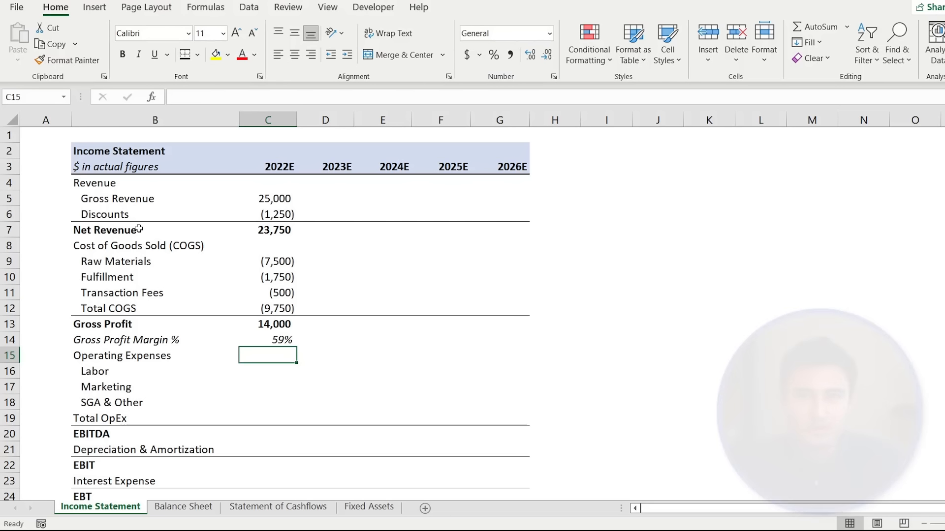
# Step: Calculate 2022E Labor as a negative cost in C16 with the formula =-C$5*C42, locking the row of the gross revenue reference
pyautogui.press('Down')
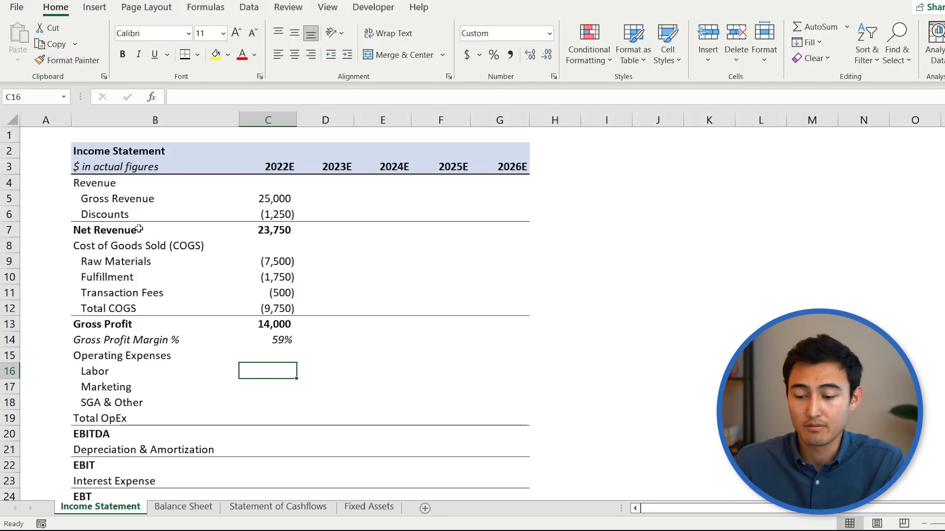
pyautogui.write('=')
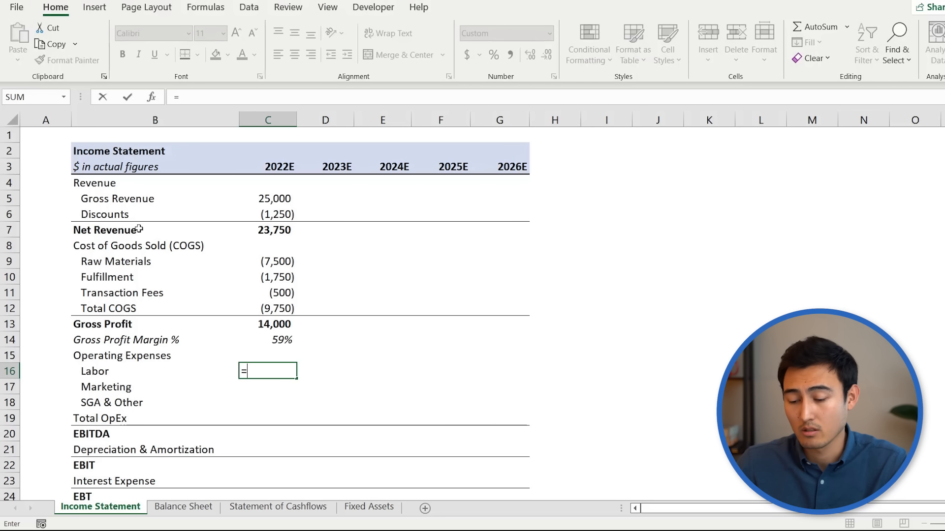
pyautogui.write('-')
pyautogui.press('Up')
pyautogui.press('Up')
pyautogui.press('Up')
pyautogui.press('Up')
pyautogui.press('Up')
pyautogui.press('Up')
pyautogui.press('Up')
pyautogui.press('Up')
pyautogui.press('Up')
pyautogui.press('Up')
pyautogui.press('Up')
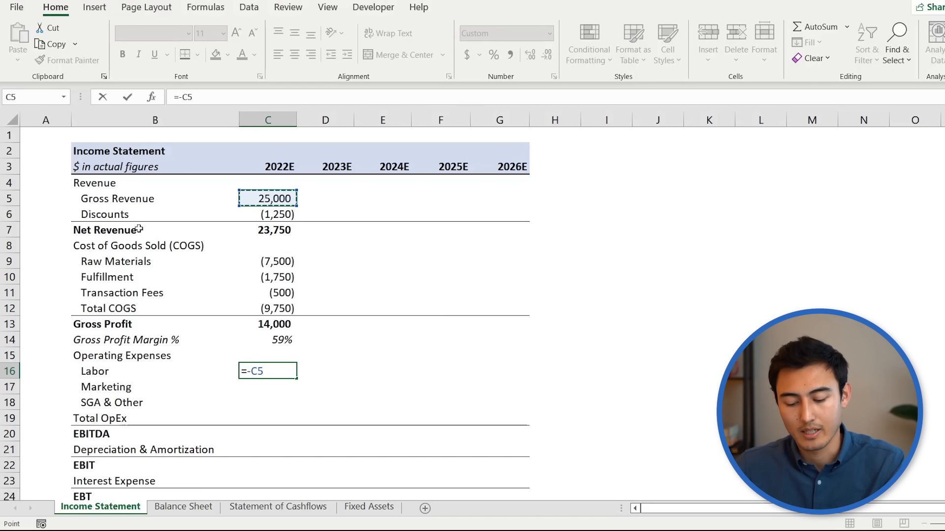
pyautogui.press('F4')
pyautogui.press('F4')
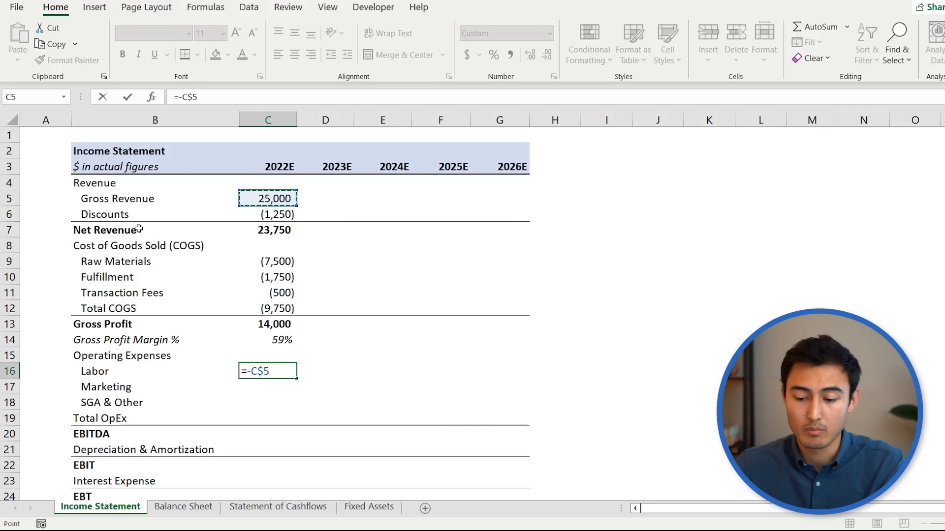
pyautogui.press('Down')
pyautogui.press('Down')
pyautogui.press('Down')
pyautogui.press('Down')
pyautogui.press('Down')
pyautogui.press('Down')
pyautogui.press('Down')
pyautogui.press('Down')
pyautogui.press('Down')
pyautogui.press('Down')
pyautogui.press('Down')
pyautogui.press('Down')
pyautogui.press('Down')
pyautogui.press('Down')
pyautogui.press('Down')
pyautogui.press('Down')
pyautogui.press('Down')
pyautogui.press('Down')
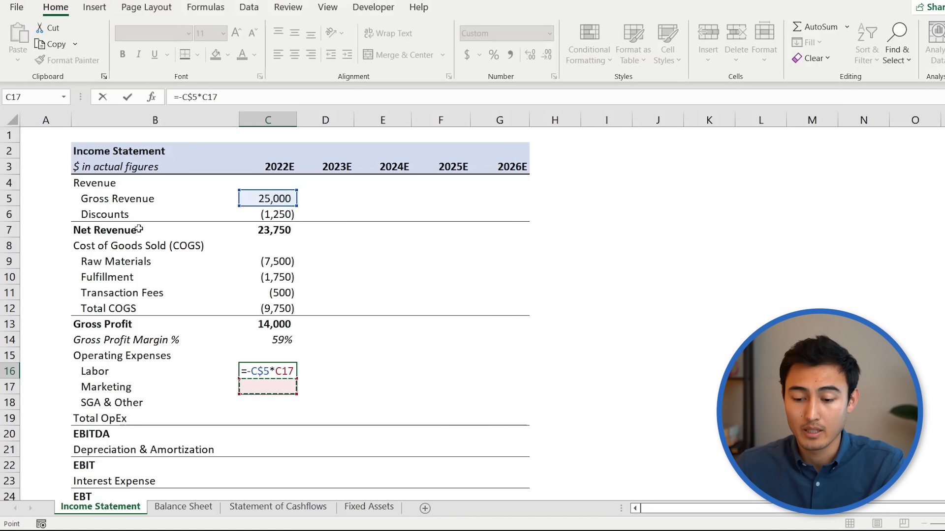
pyautogui.press('Down')
pyautogui.press('Down')
pyautogui.press('Down')
pyautogui.press('Down')
pyautogui.press('Down')
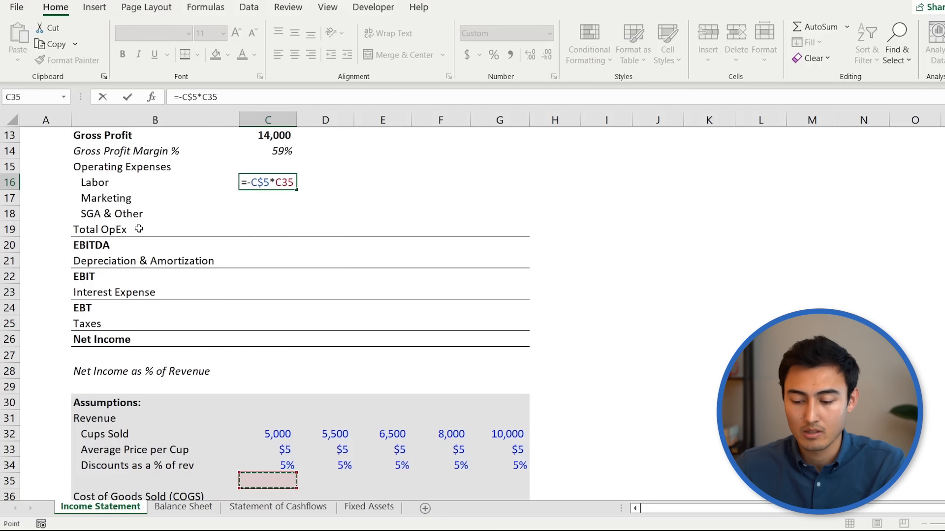
pyautogui.press('Down')
pyautogui.press('Down')
pyautogui.press('Down')
pyautogui.press('Down')
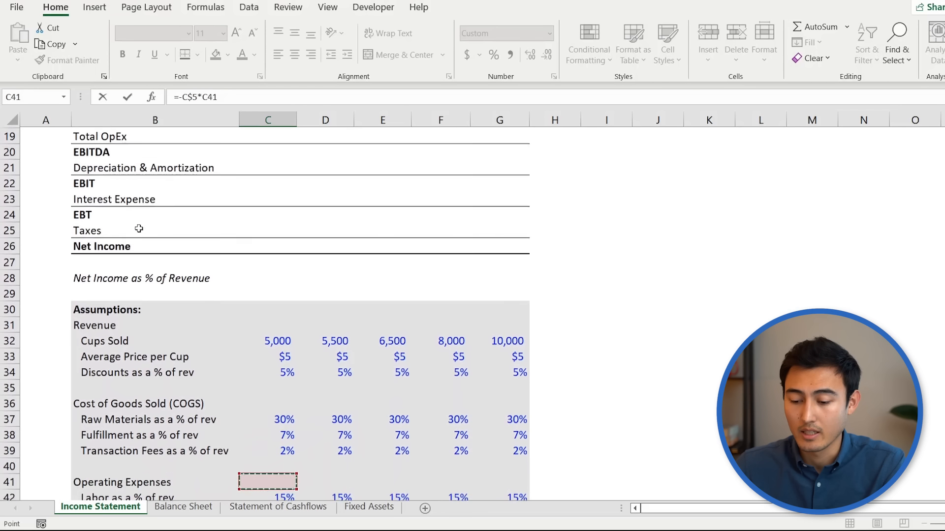
pyautogui.press('Up')
pyautogui.hotkey('ctrl', 'Return')
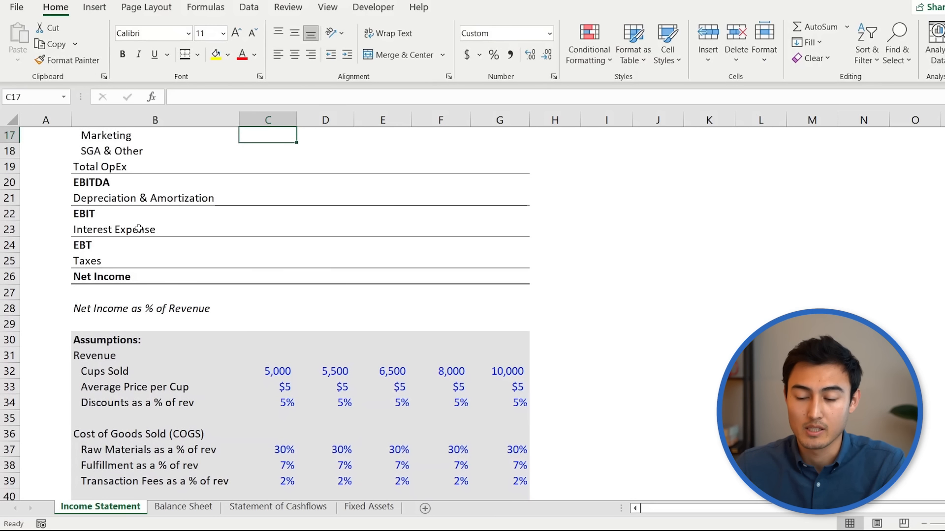
# Step: Copy the Labor formula from C16 down to Marketing and SGA & Other in C17:C18
pyautogui.hotkey('ctrl', 'c')
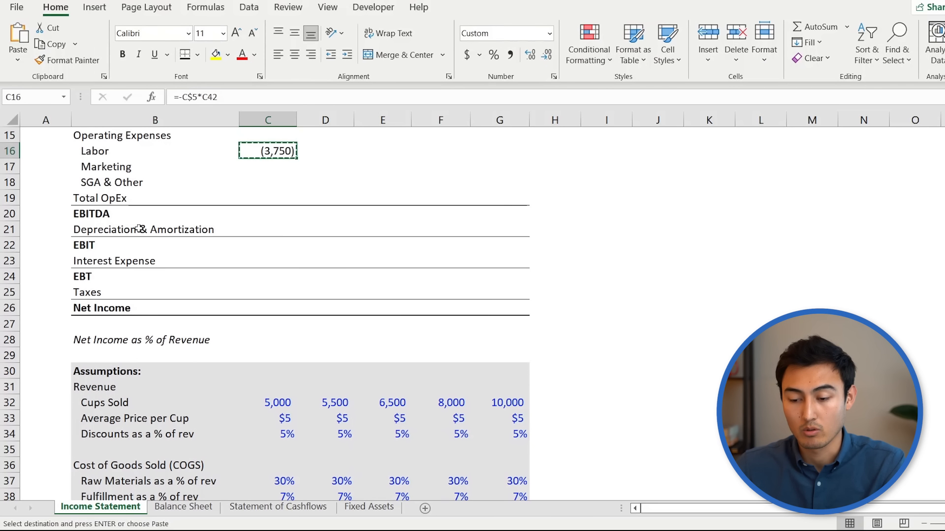
pyautogui.hotkey('shift', 'Down')
pyautogui.hotkey('shift', 'Down')
pyautogui.hotkey('ctrl', 'v')
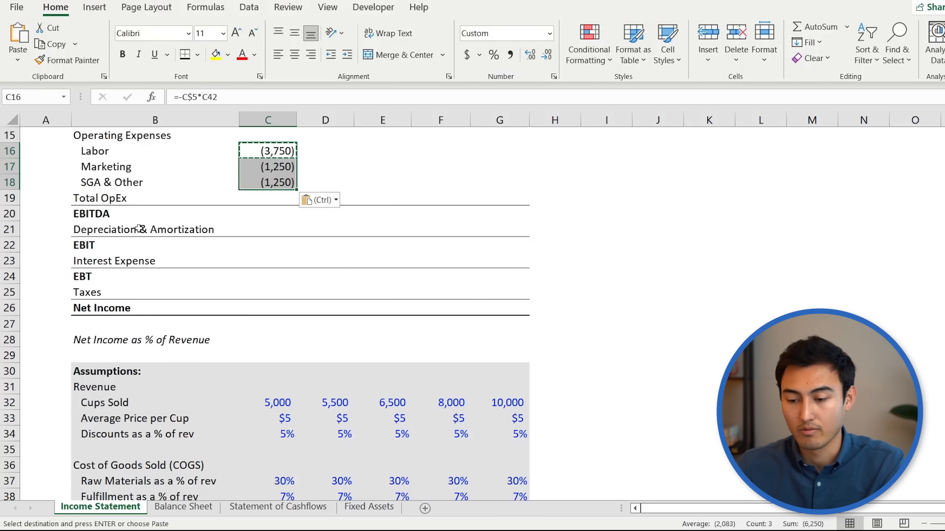
# Step: Sum the 2022E operating expense lines C16:C18 into Total OpEx in C19
pyautogui.press('Down')
pyautogui.press('Down')
pyautogui.press('Down')
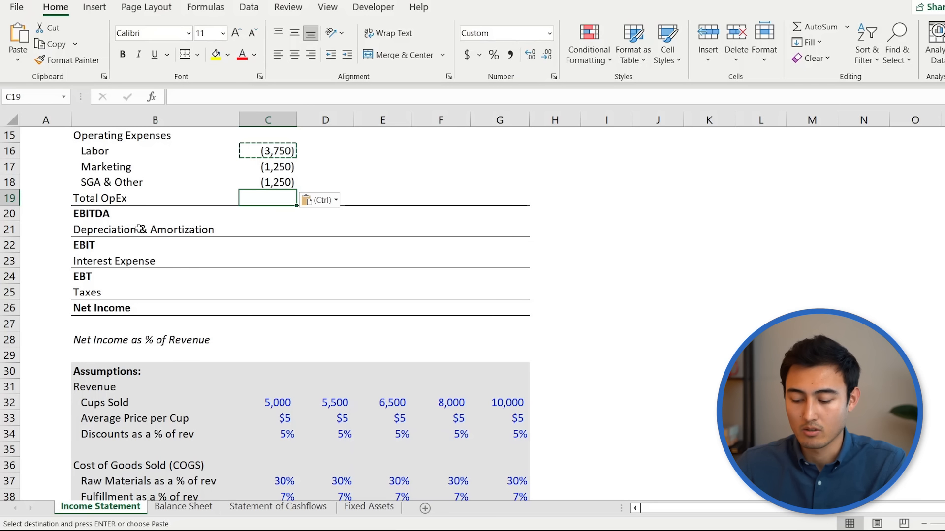
pyautogui.hotkey('alt', '=')
pyautogui.press('Return')
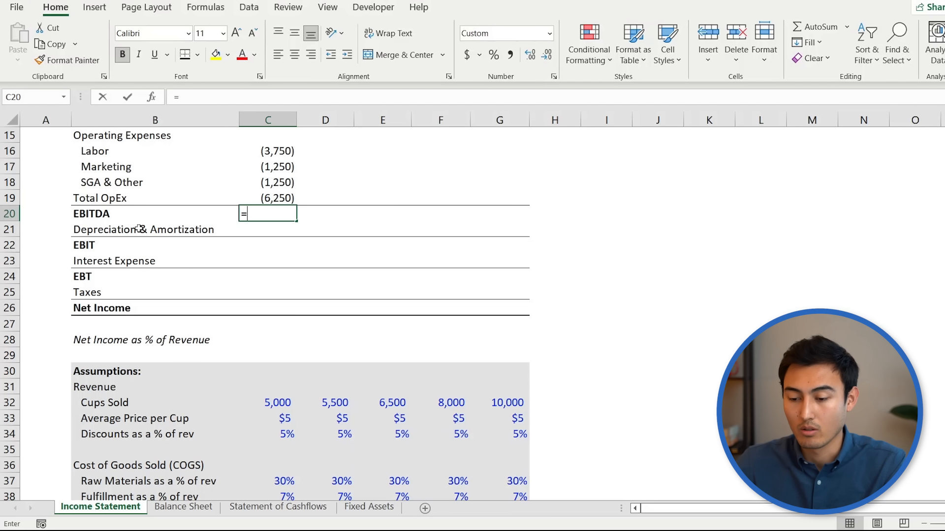
# Step: Calculate 2022E EBITDA in C20 with the formula =C13+C19, adding gross profit and total OpEx
pyautogui.write('=')
pyautogui.press('Up')
pyautogui.press('Up')
pyautogui.press('Up')
pyautogui.press('Up')
pyautogui.press('Up')
pyautogui.press('Up')
pyautogui.press('Up')
pyautogui.press('Up')
pyautogui.press('Up')
pyautogui.press('Down')
pyautogui.press('Down')
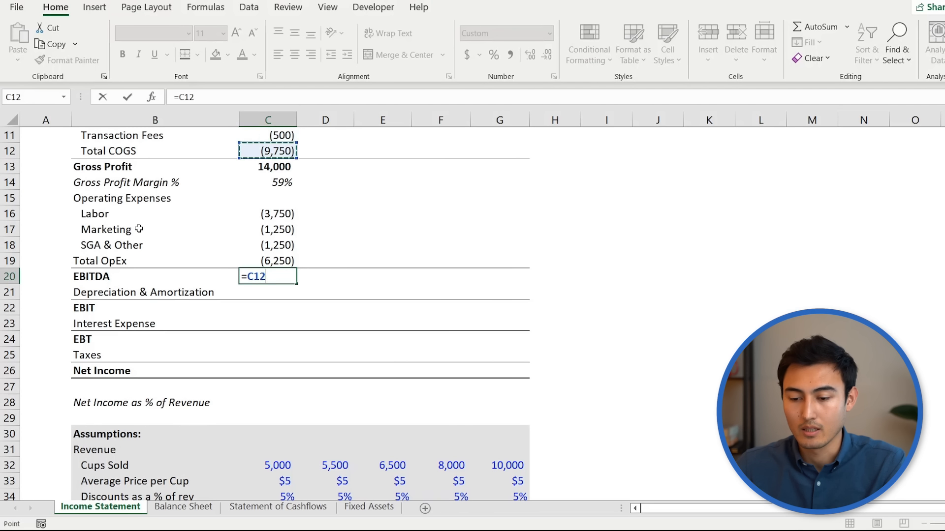
pyautogui.write('+')
pyautogui.press('Up')
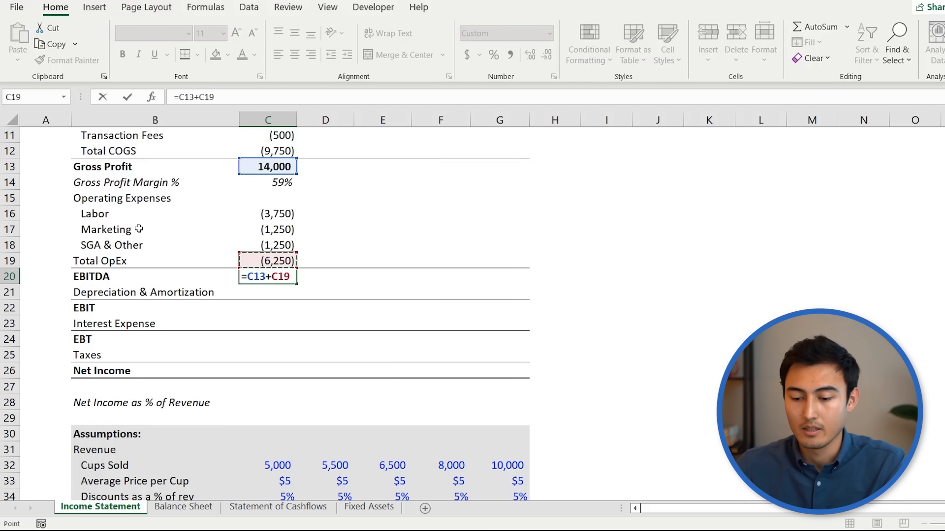
pyautogui.press('Return')
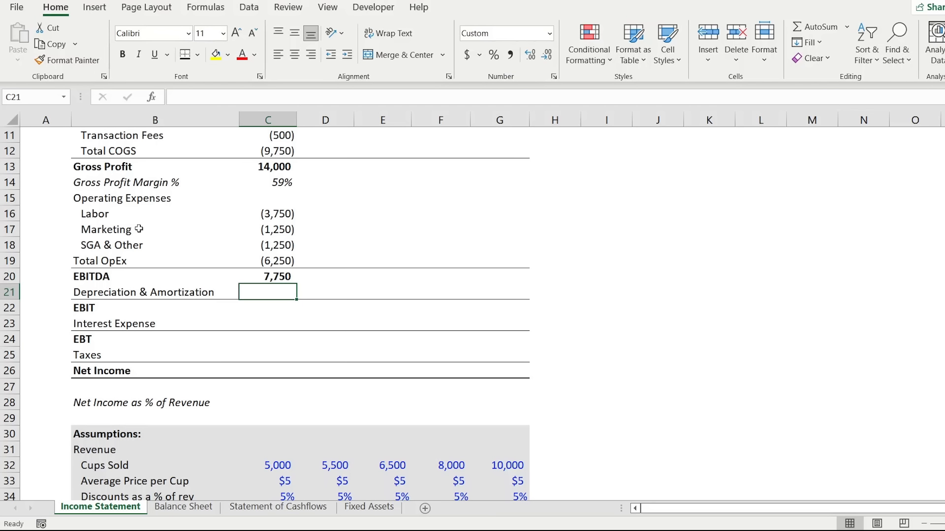
# Step: Calculate 2022E EBIT in C22 with the formula =SUM(C20:C21), adding EBITDA and Depreciation & Amortization
pyautogui.press('Down')
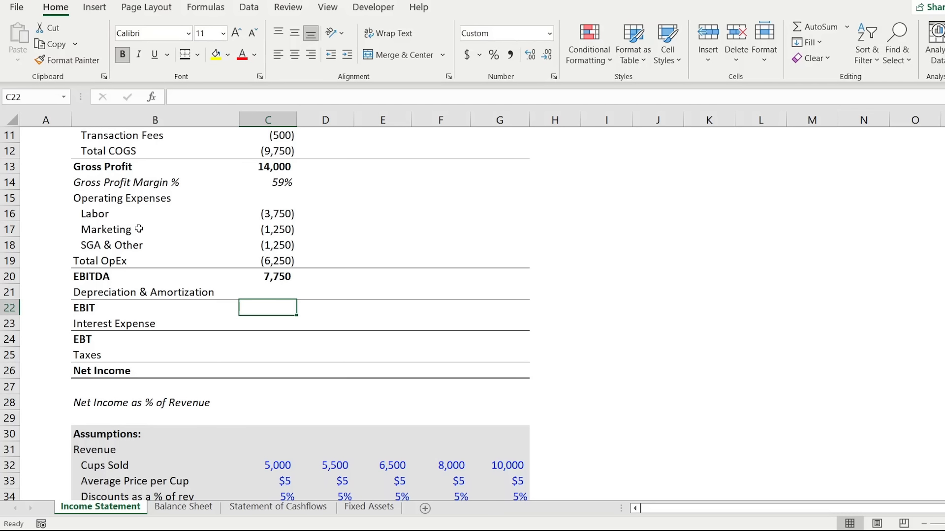
pyautogui.write('=sum')
pyautogui.press('Tab')
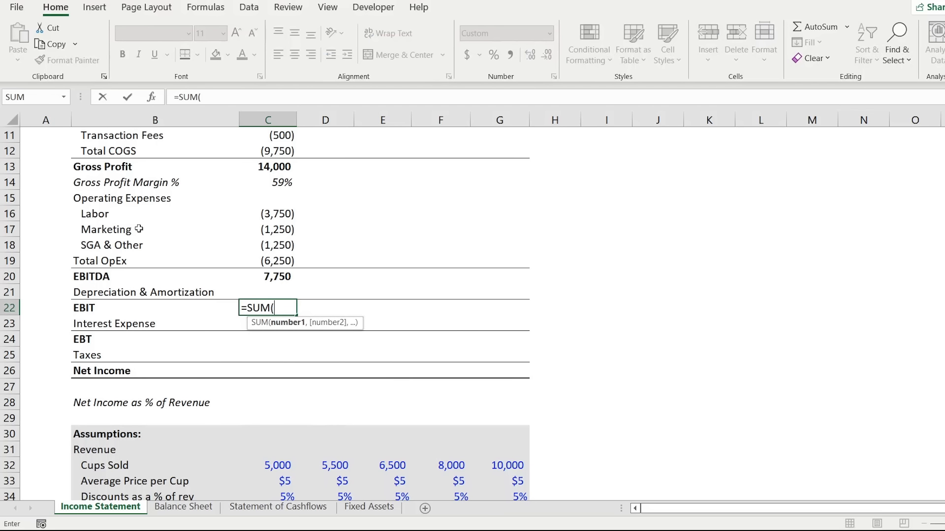
pyautogui.press('Up')
pyautogui.hotkey('shift', 'Up')
pyautogui.press('Return')
pyautogui.press('Up')
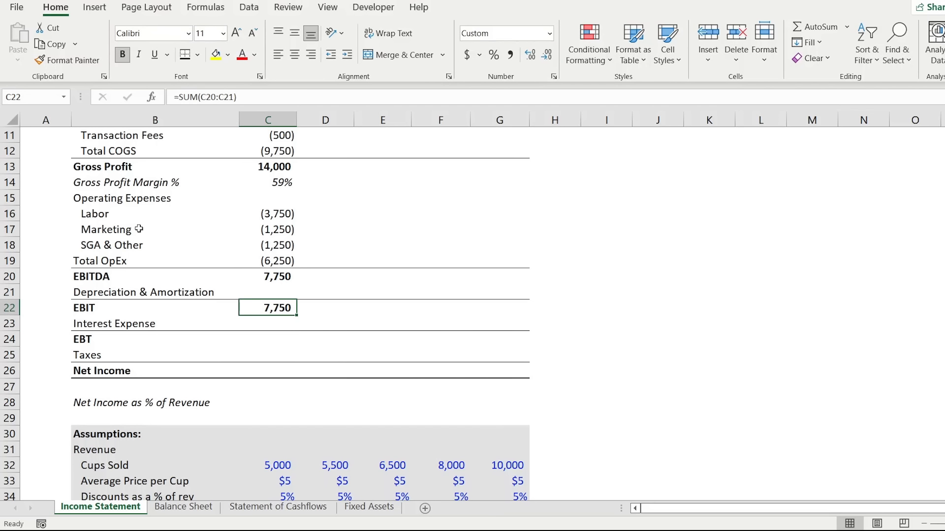
# Step: Calculate 2022E EBT in C24 with the formula =SUM(C22:C23), adding EBIT and Interest Expense
pyautogui.press('Down')
pyautogui.scroll(-1, 139, 228)
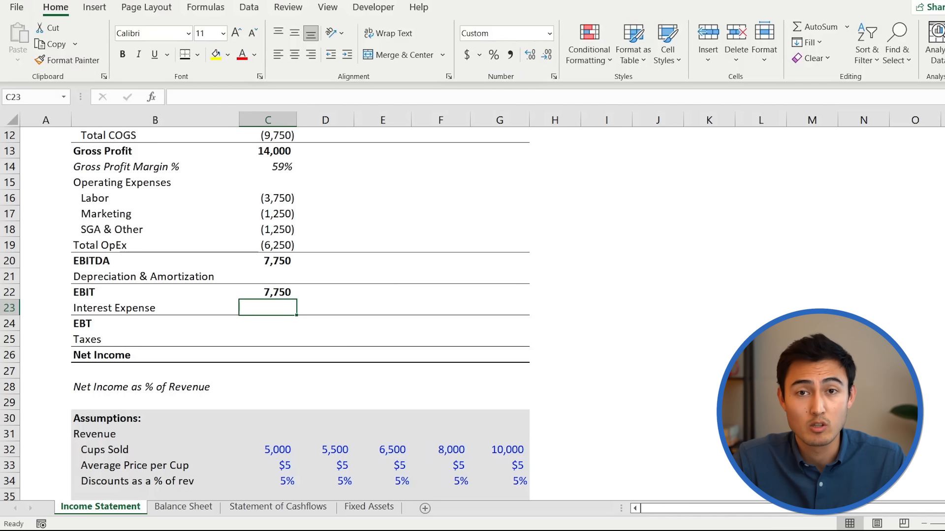
pyautogui.press('Down')
pyautogui.write('=sum')
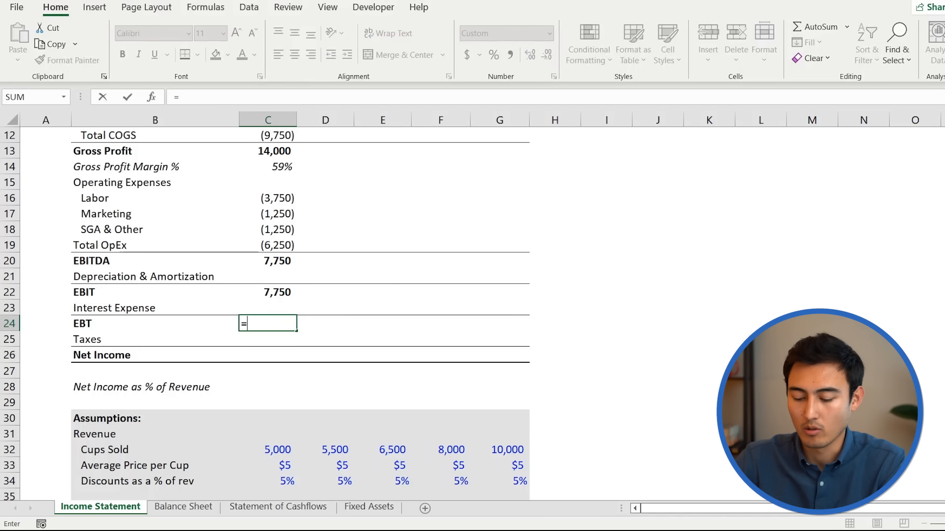
pyautogui.press('Tab')
pyautogui.press('Up')
pyautogui.hotkey('shift', 'Up')
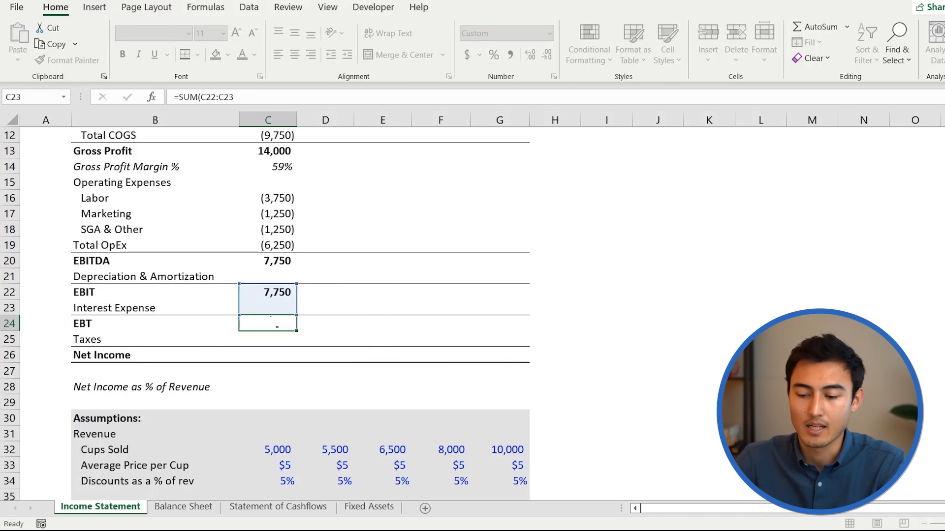
pyautogui.press('Return')
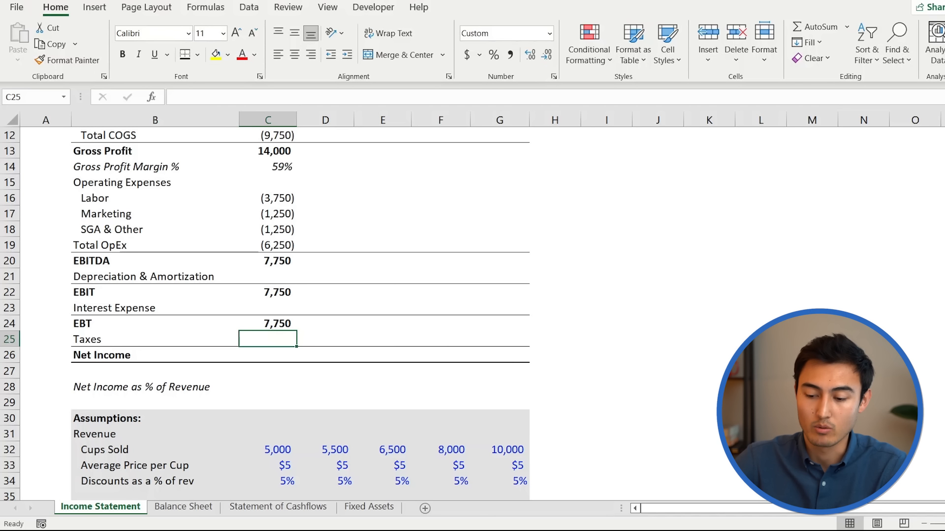
# Step: Calculate 2022E Taxes in C25 with the formula =C24*C46, multiplying EBT by the corporate tax rate
pyautogui.write('=')
pyautogui.press('Up')
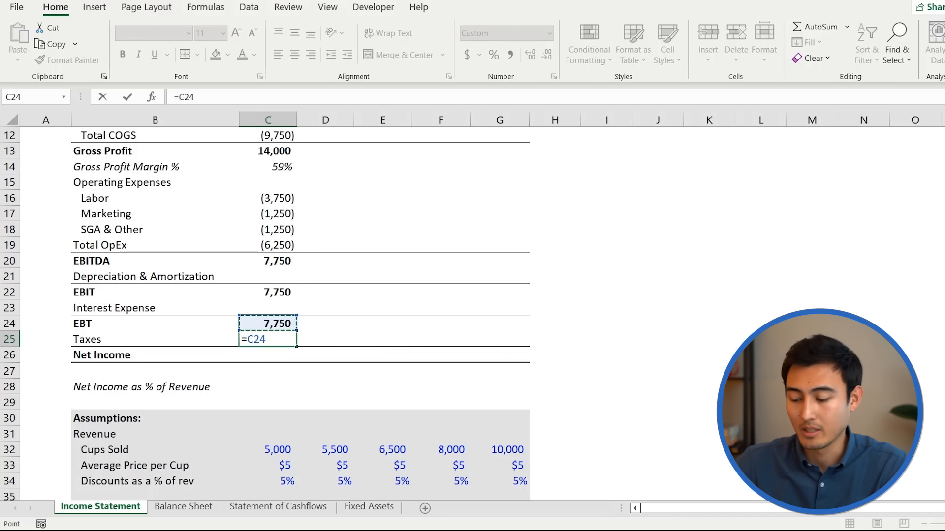
pyautogui.write('*')
pyautogui.press('Down')
pyautogui.press('Down')
pyautogui.press('Down')
pyautogui.press('Down')
pyautogui.press('Down')
pyautogui.press('Down')
pyautogui.press('Down')
pyautogui.press('Down')
pyautogui.press('Down')
pyautogui.press('Down')
pyautogui.press('Down')
pyautogui.press('Down')
pyautogui.press('Down')
pyautogui.press('Down')
pyautogui.press('Down')
pyautogui.press('Down')
pyautogui.press('Down')
pyautogui.press('Down')
pyautogui.press('Down')
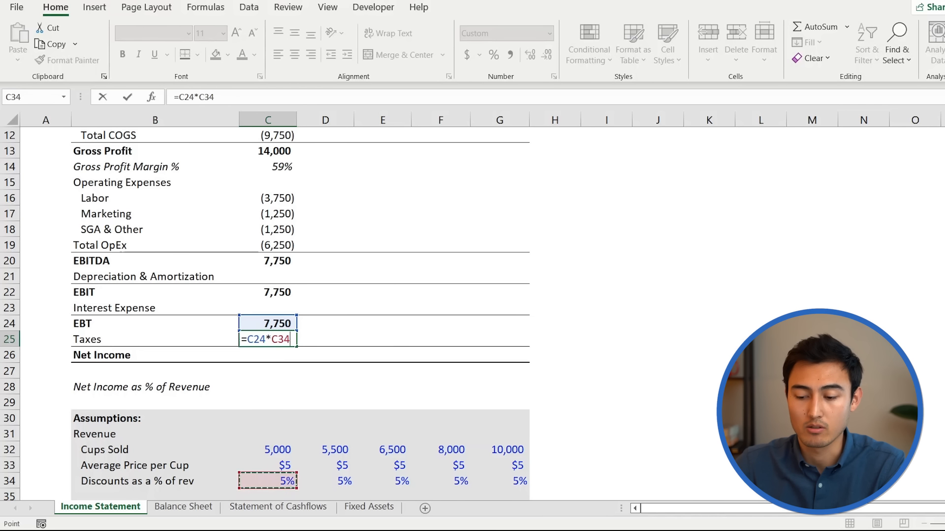
pyautogui.press('Down')
pyautogui.press('Down')
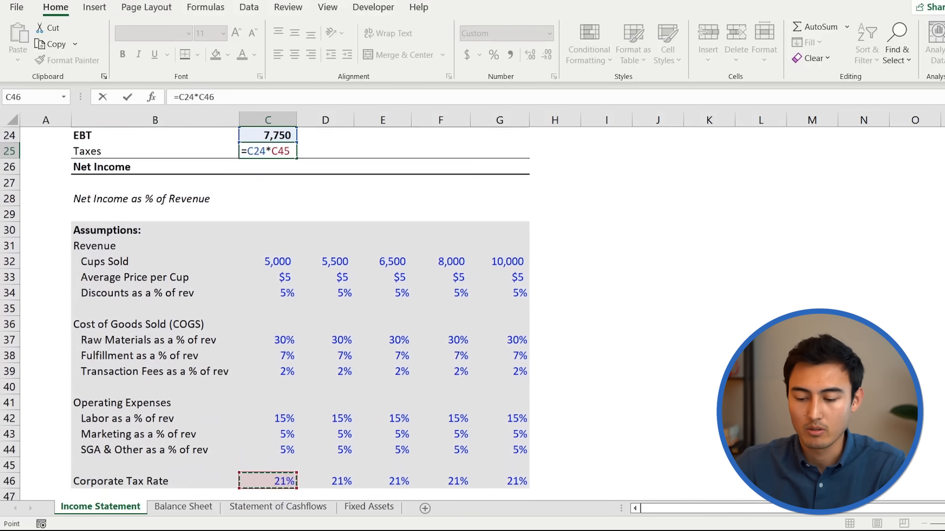
pyautogui.press('Return')
pyautogui.press('Up')
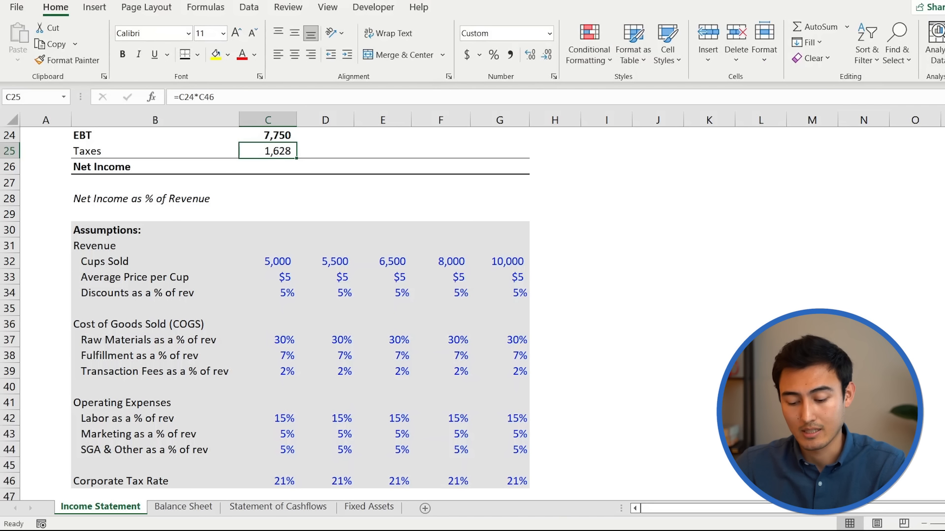
# Step: Add a minus sign to the 2022E Taxes formula in C25 so taxes are treated as a negative cost
pyautogui.press('Left')
pyautogui.press('Right')
pyautogui.press('F2')
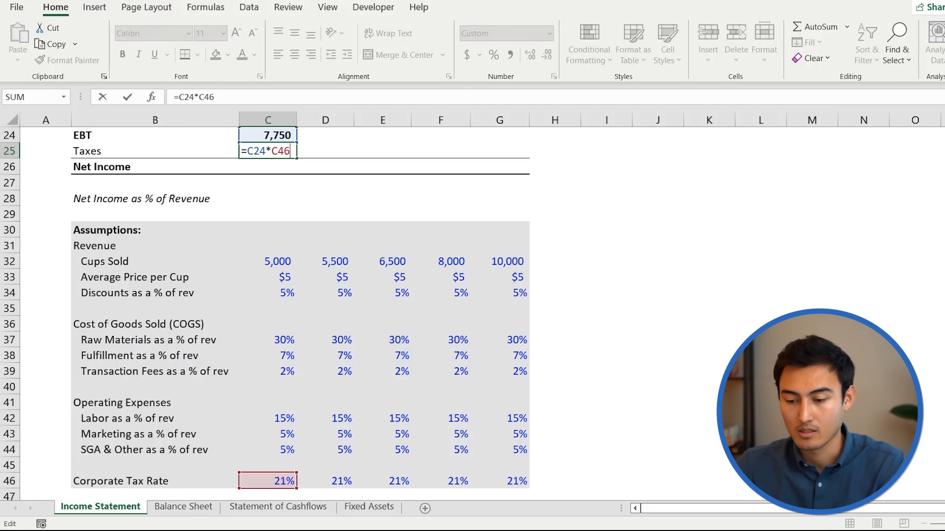
pyautogui.write('-')
pyautogui.press('Return')
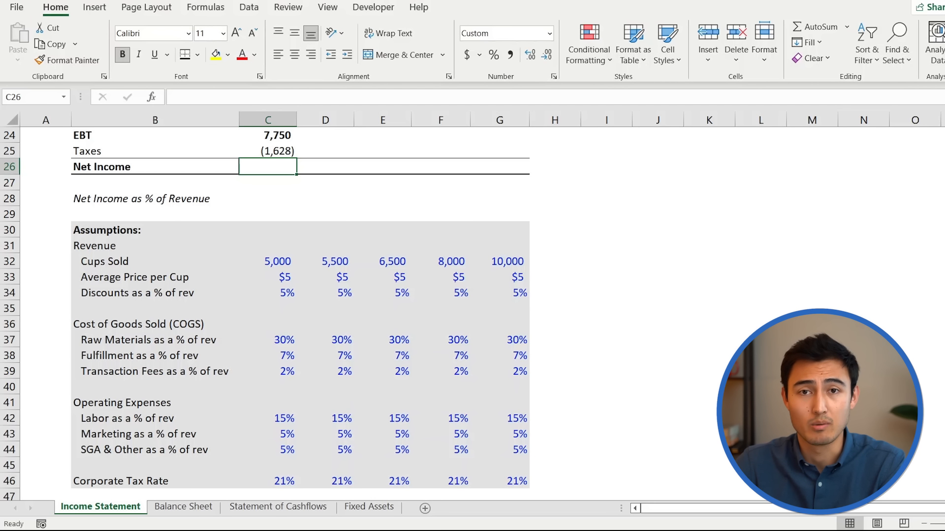
# Step: Calculate 2022E Net Income in C26 with the formula =SUM(C24:C25), adding EBT and Taxes
pyautogui.write('=SUM(')
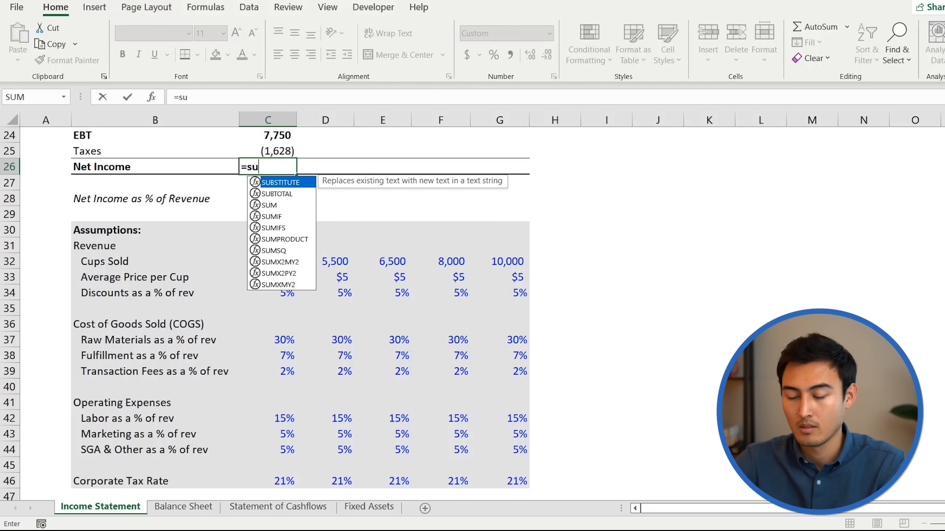
pyautogui.press('Up')
pyautogui.hotkey('shift', 'Up')
pyautogui.press('Return')
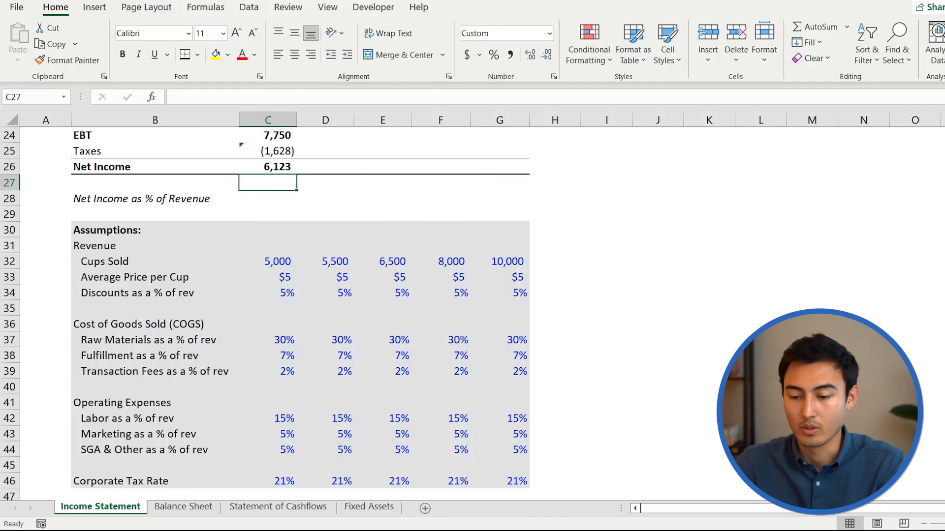
# Step: Calculate 2022E Net Income as % of Revenue in C28 with the formula =C26/C7, dividing net income by net revenue
pyautogui.press('Down')
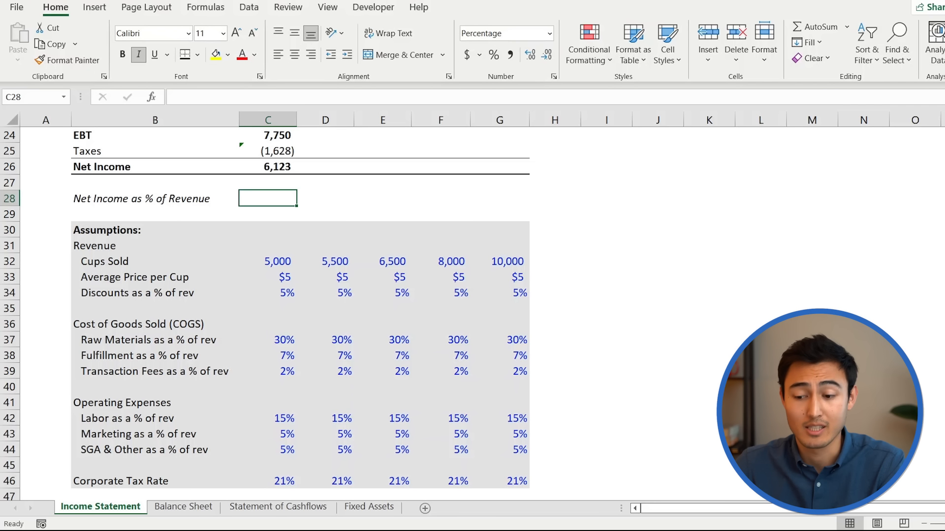
pyautogui.write('=')
pyautogui.press('Up')
pyautogui.press('Up')
pyautogui.write('/')
pyautogui.press('Up')
pyautogui.press('Up')
pyautogui.press('Up')
pyautogui.press('Up')
pyautogui.press('Up')
pyautogui.press('Up')
pyautogui.press('Up')
pyautogui.press('Up')
pyautogui.press('Up')
pyautogui.press('Up')
pyautogui.press('Up')
pyautogui.press('Up')
pyautogui.press('Up')
pyautogui.press('Up')
pyautogui.press('Up')
pyautogui.press('Up')
pyautogui.press('Up')
pyautogui.press('Up')
pyautogui.press('Up')
pyautogui.press('Up')
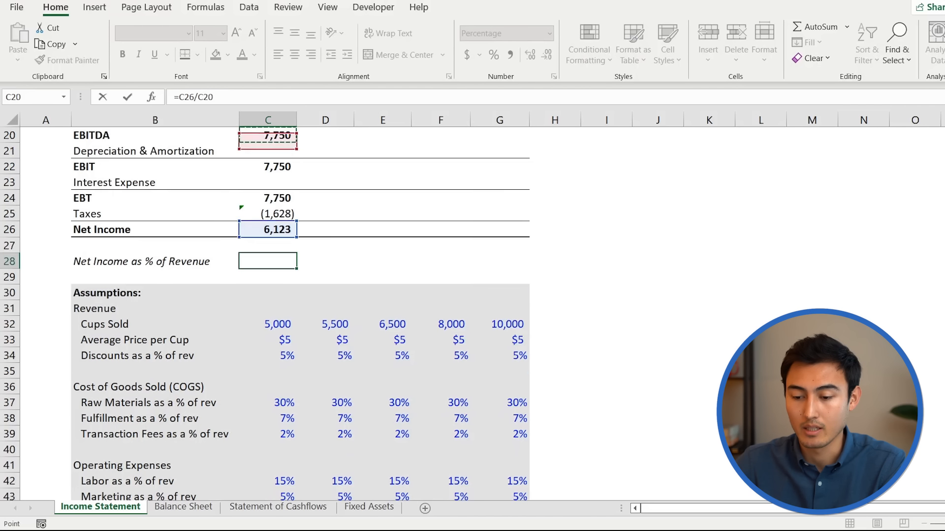
pyautogui.press('Down')
pyautogui.press('Down')
pyautogui.press('Down')
pyautogui.press('Down')
pyautogui.press('Down')
pyautogui.press('Down')
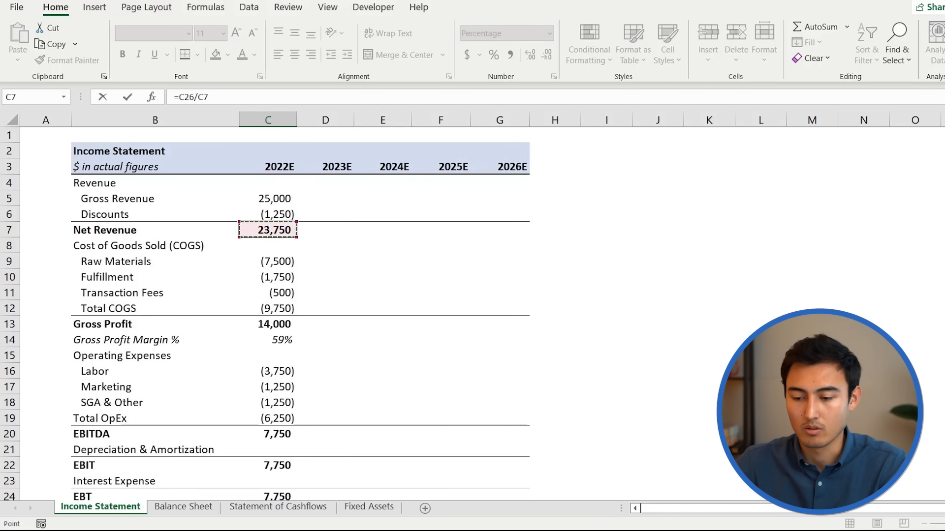
pyautogui.press('Return')
pyautogui.press('Up')
pyautogui.scroll(-4, 279, 343)
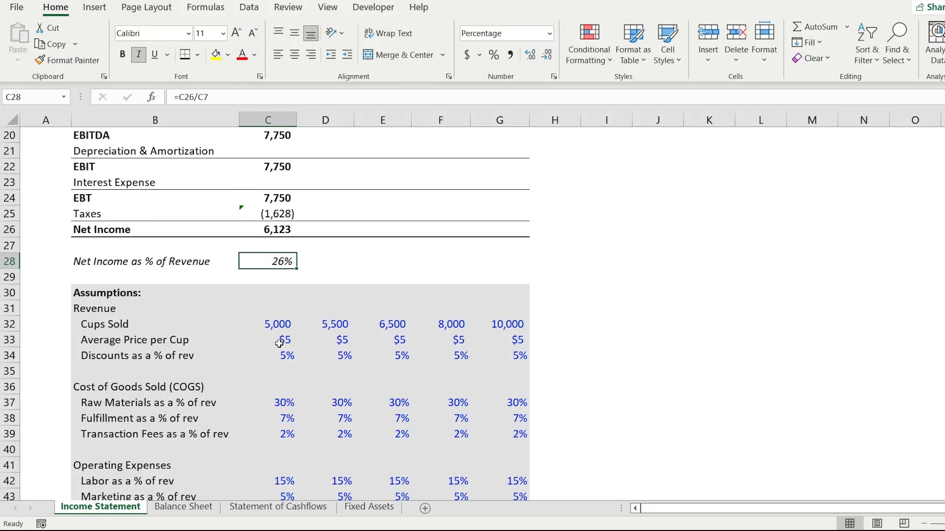
# Step: Copy the 2022E income statement formulas in C5:C28 across the 2023E to 2026E columns, through column G
pyautogui.press('Up')
pyautogui.press('Up')
pyautogui.press('Up')
pyautogui.press('Up')
pyautogui.press('Up')
pyautogui.press('Up')
pyautogui.press('Up')
pyautogui.press('Up')
pyautogui.press('Up')
pyautogui.press('Up')
pyautogui.press('Up')
pyautogui.press('Up')
pyautogui.press('Up')
pyautogui.press('Up')
pyautogui.press('Up')
pyautogui.press('Up')
pyautogui.press('Up')
pyautogui.press('Up')
pyautogui.press('Up')
pyautogui.press('Up')
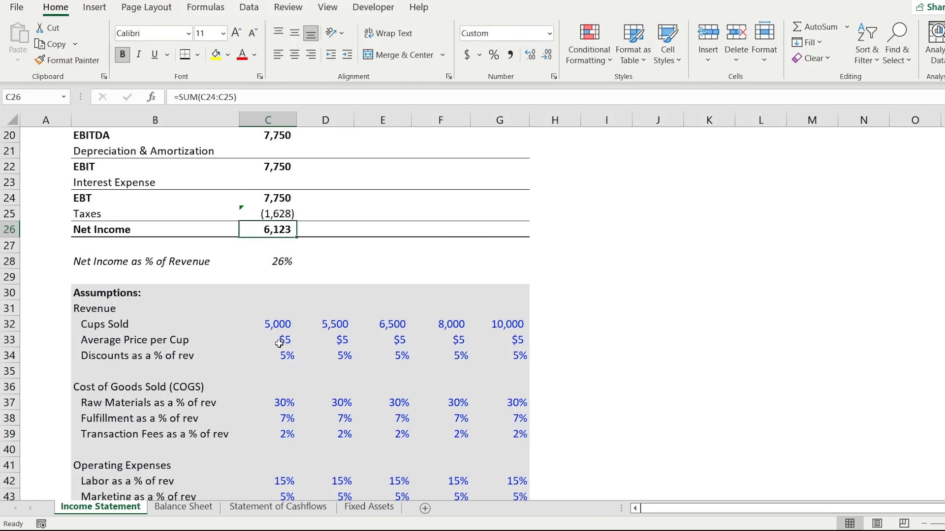
pyautogui.press('Down')
pyautogui.press('Down')
pyautogui.press('Down')
pyautogui.press('Down')
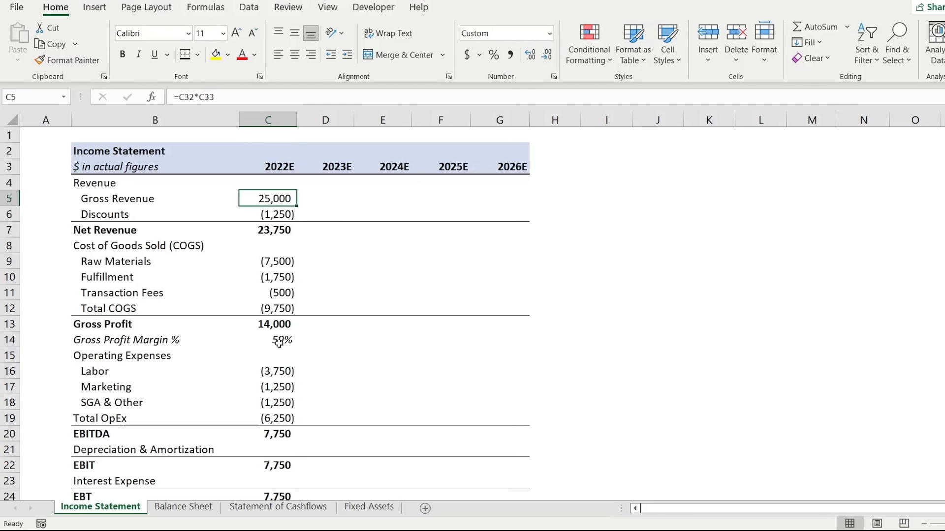
pyautogui.hotkey('shift', 'Down')
pyautogui.hotkey('shift', 'Down')
pyautogui.hotkey('shift', 'Down')
pyautogui.hotkey('shift', 'Down')
pyautogui.hotkey('shift', 'Down')
pyautogui.hotkey('shift', 'Down')
pyautogui.hotkey('shift', 'Down')
pyautogui.hotkey('shift', 'Down')
pyautogui.hotkey('shift', 'Down')
pyautogui.hotkey('shift', 'Down')
pyautogui.hotkey('shift', 'Down')
pyautogui.hotkey('shift', 'Down')
pyautogui.hotkey('shift', 'Down')
pyautogui.hotkey('shift', 'Down')
pyautogui.hotkey('shift', 'Down')
pyautogui.hotkey('shift', 'Down')
pyautogui.hotkey('shift', 'Down')
pyautogui.hotkey('shift', 'Down')
pyautogui.hotkey('shift', 'Down')
pyautogui.hotkey('shift', 'Down')
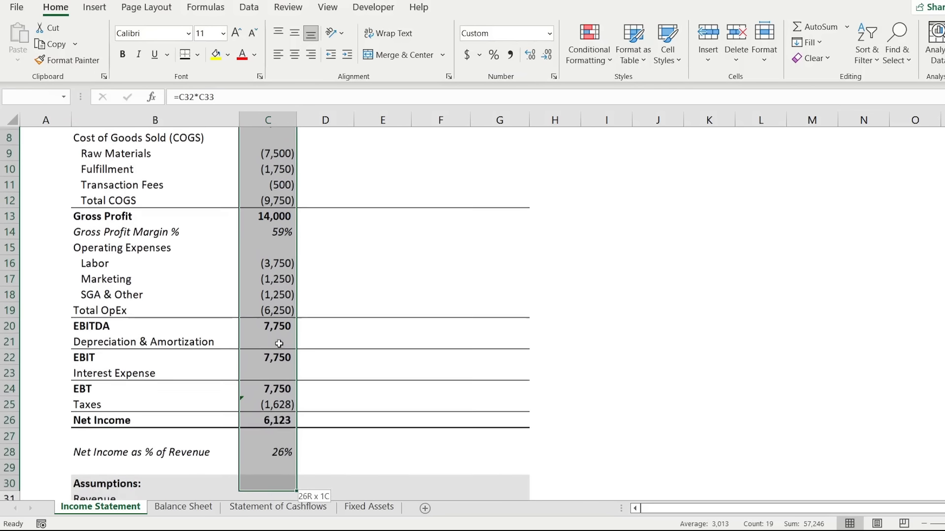
pyautogui.hotkey('shift', 'Up')
pyautogui.hotkey('shift', 'Up')
pyautogui.hotkey('ctrl', 'c')
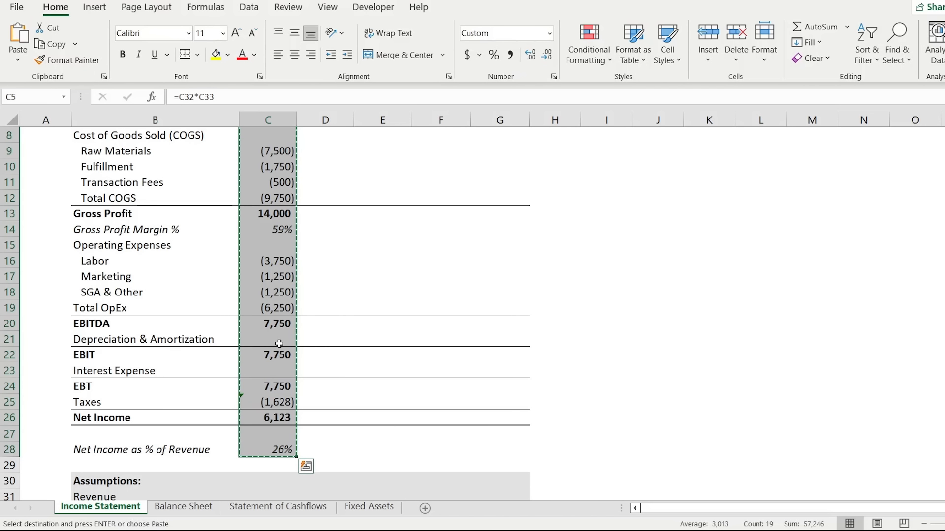
pyautogui.hotkey('shift', 'Right')
pyautogui.hotkey('shift', 'Right')
pyautogui.hotkey('shift', 'Right')
pyautogui.hotkey('shift', 'Right')
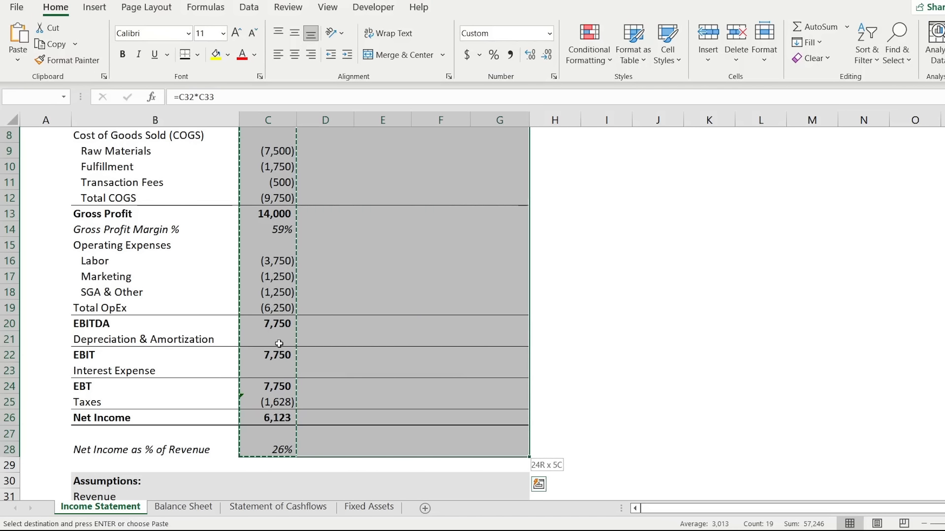
pyautogui.hotkey('ctrl', 'v')
pyautogui.press('Right')
pyautogui.press('Right')
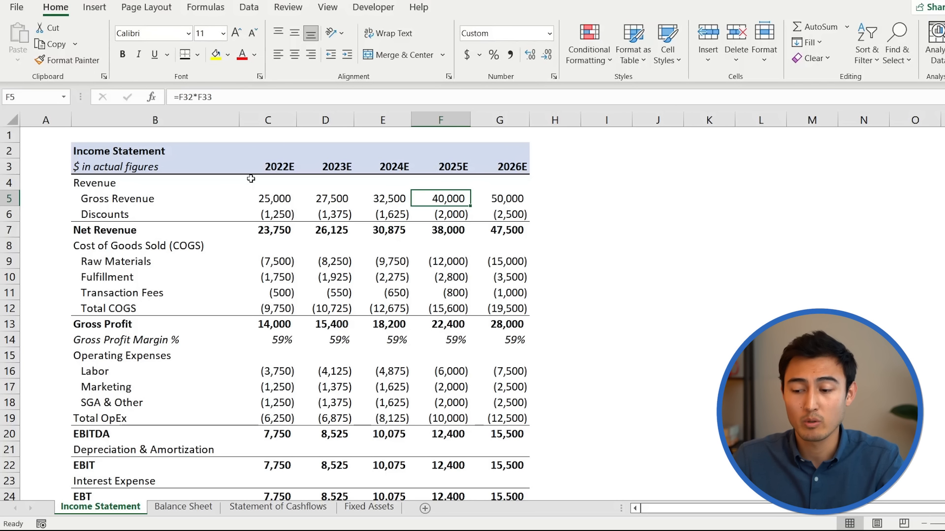
# Step: Examine the Depreciation & Amortization line in row 21 across the projected years
pyautogui.press('Down')
pyautogui.press('Down')
pyautogui.press('Down')
pyautogui.press('Down')
pyautogui.press('Down')
pyautogui.press('Down')
pyautogui.press('Down')
pyautogui.press('Down')
pyautogui.press('Down')
pyautogui.press('Down')
pyautogui.press('Down')
pyautogui.press('Down')
pyautogui.press('Down')
pyautogui.press('Down')
pyautogui.press('Down')
pyautogui.press('Down')
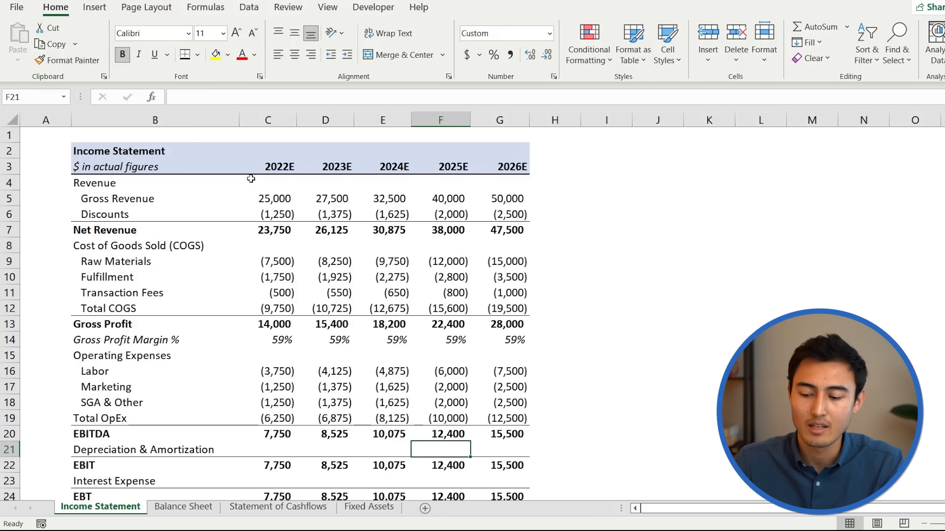
pyautogui.press('Left')
pyautogui.press('Left')
pyautogui.press('Left')
pyautogui.hotkey('shift', 'Right')
pyautogui.hotkey('shift', 'Right')
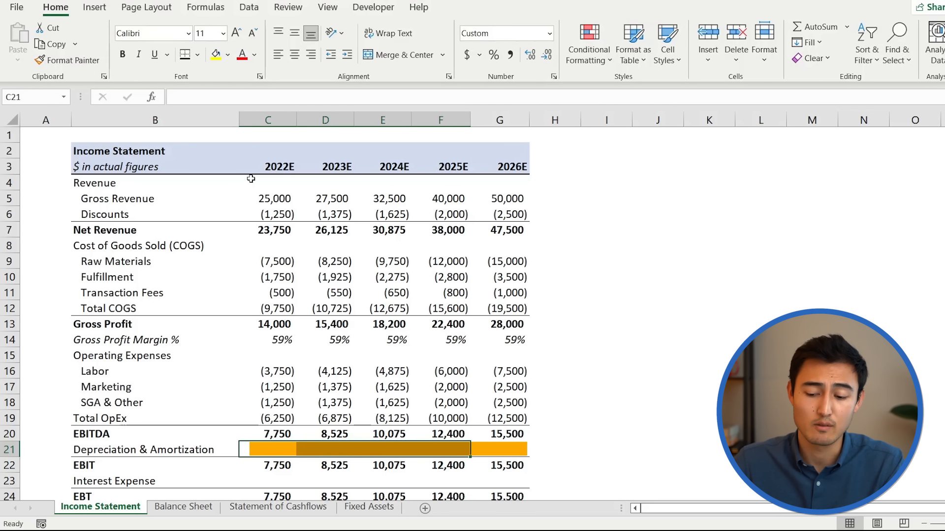
pyautogui.press('Right')
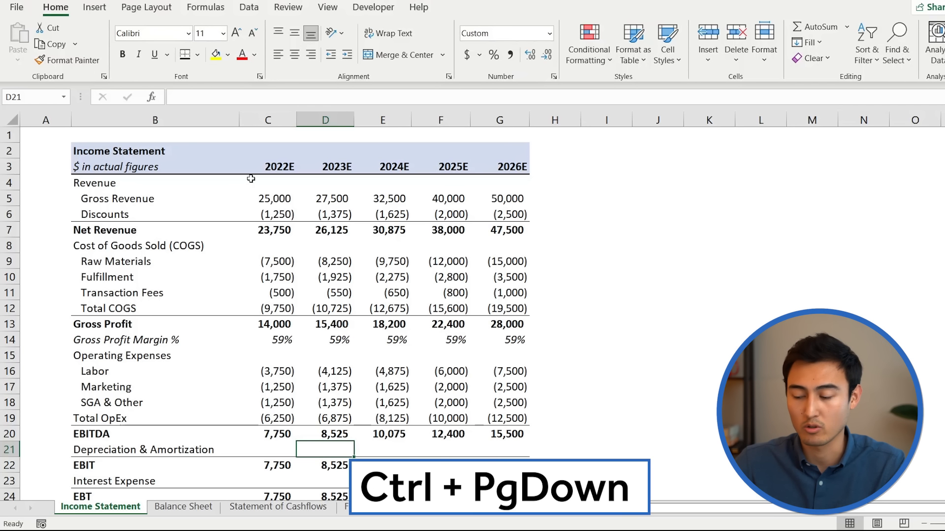
# Step: Open the Fixed Assets sheet, which holds the CapEx and depreciation schedule
pyautogui.hotkey('ctrl', 'pagedown')
pyautogui.hotkey('ctrl', 'pagedown')
pyautogui.hotkey('ctrl', 'pagedown')
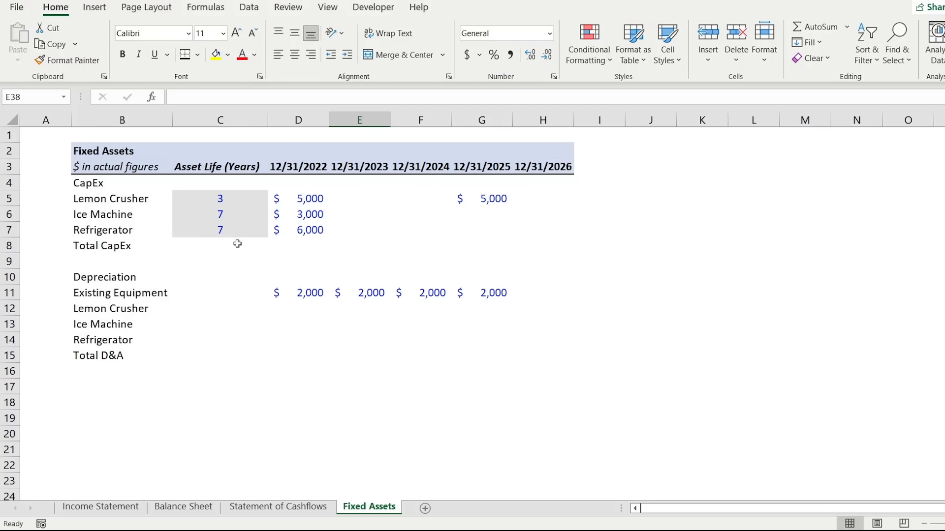
# Step: Format the date headers in D3:H3 with the custom number format yyyy\E so they show as estimate years
pyautogui.hotkey('ctrl', 'Up')
pyautogui.press('Down')
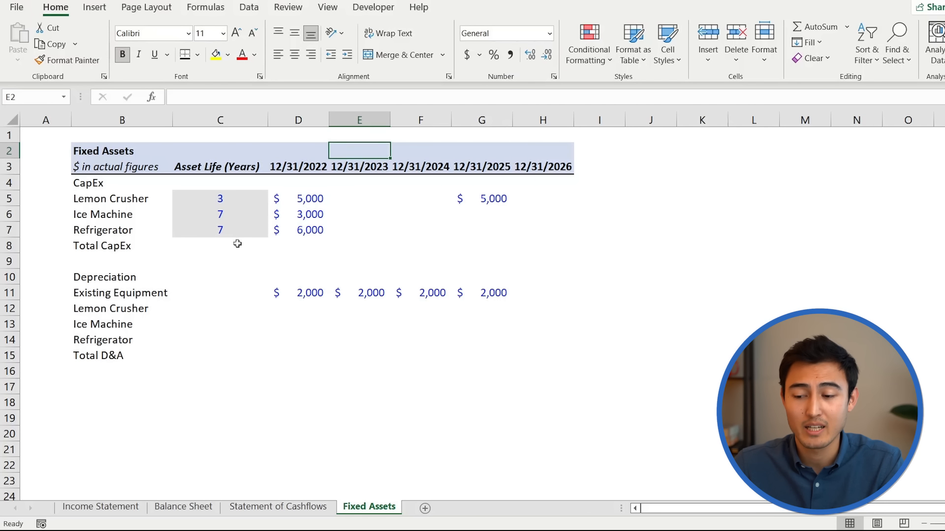
pyautogui.press('Down')
pyautogui.press('Left')
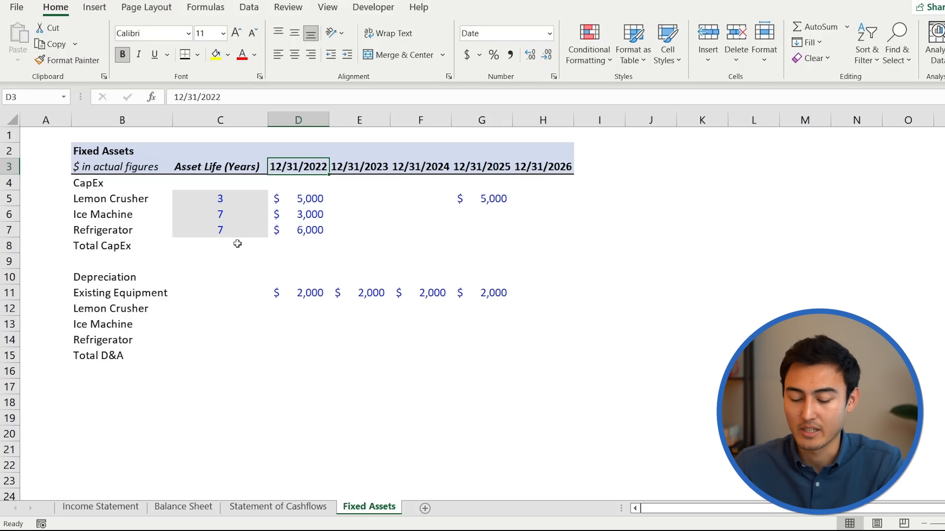
pyautogui.hotkey('ctrl', 'shift', 'Right')
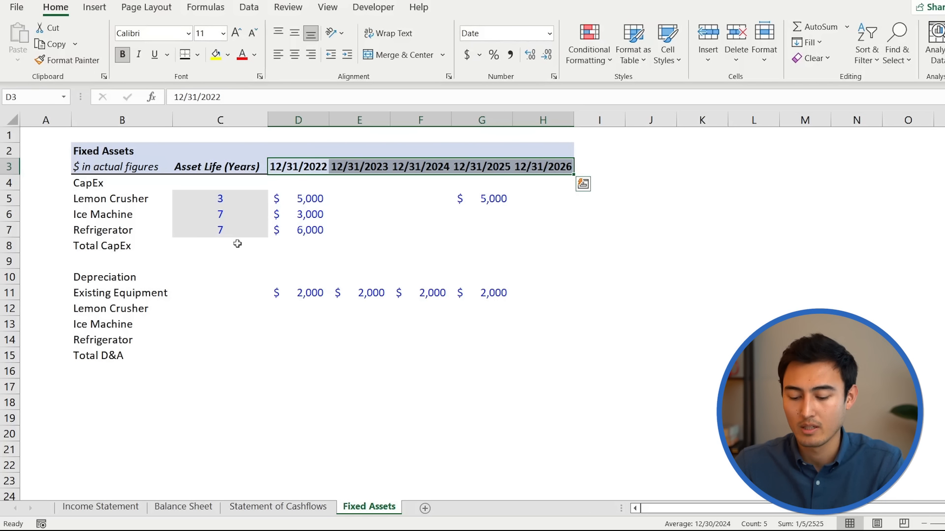
pyautogui.hotkey('ctrl', '1')
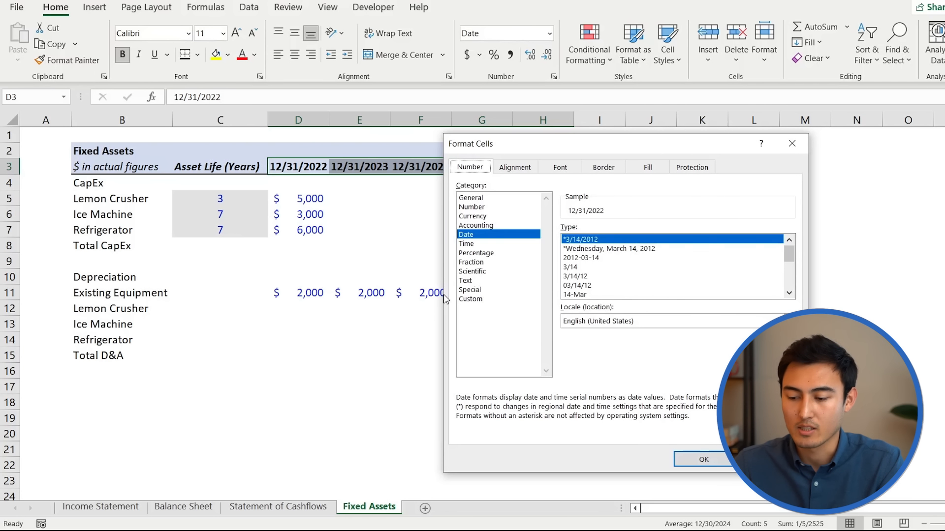
pyautogui.click(482, 299)
pyautogui.doubleClick(596, 240)
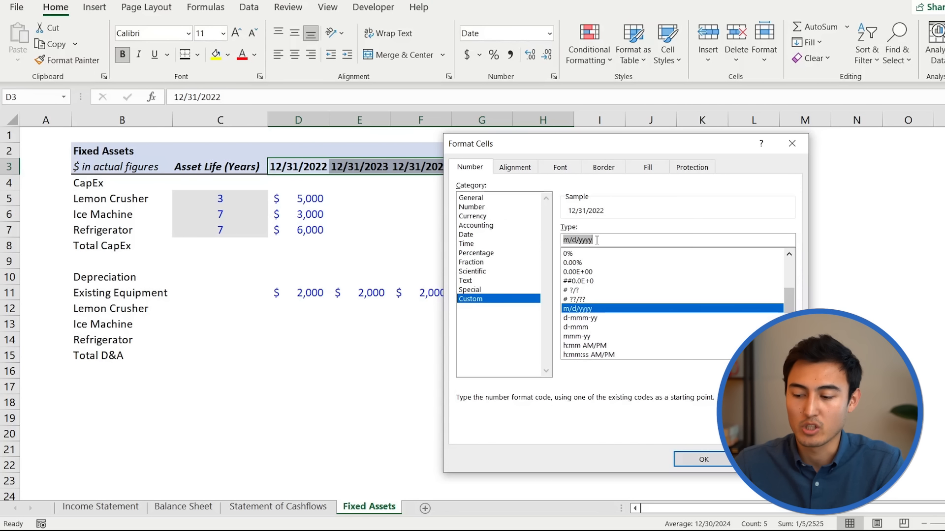
pyautogui.write('yy')
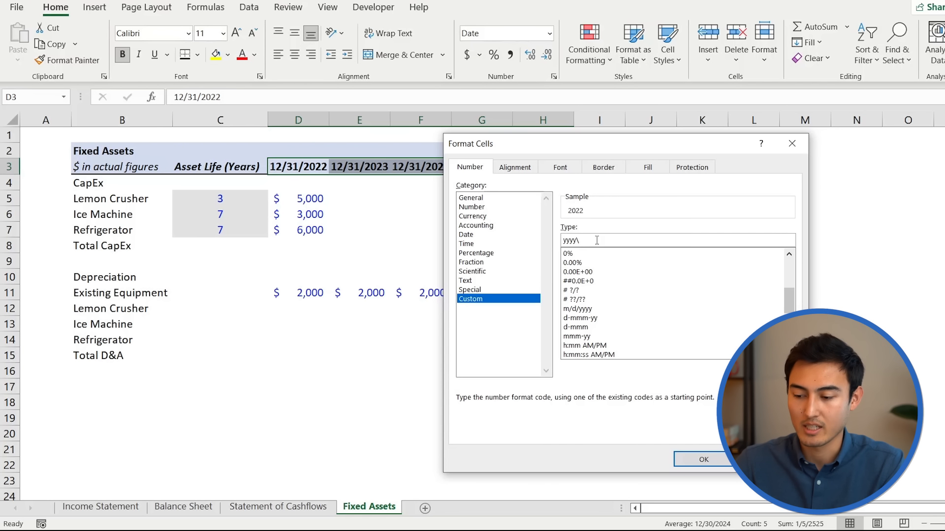
pyautogui.write('E')
pyautogui.press('Return')
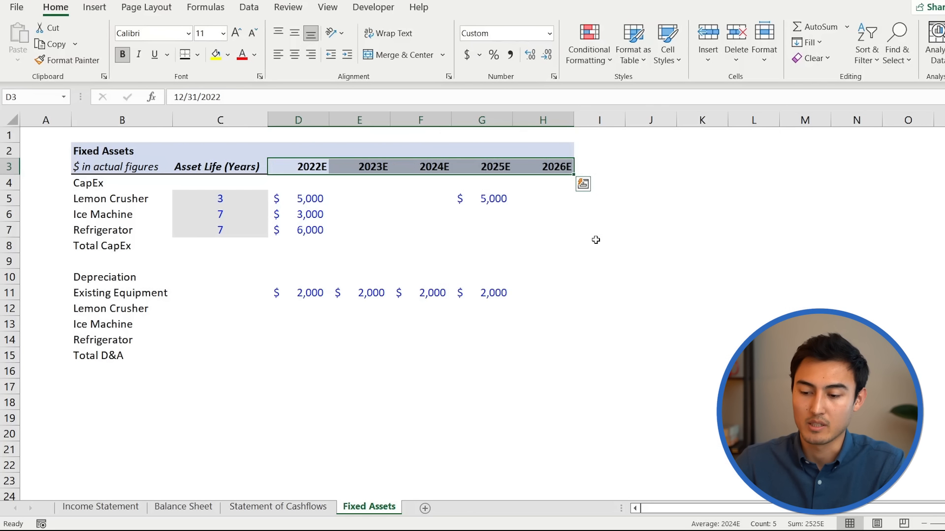
# Step: Indent the CapEx asset labels in B5:B7, from Lemon Crusher to Refrigerator
pyautogui.press('Down')
pyautogui.press('Down')
pyautogui.press('Left')
pyautogui.press('Left')
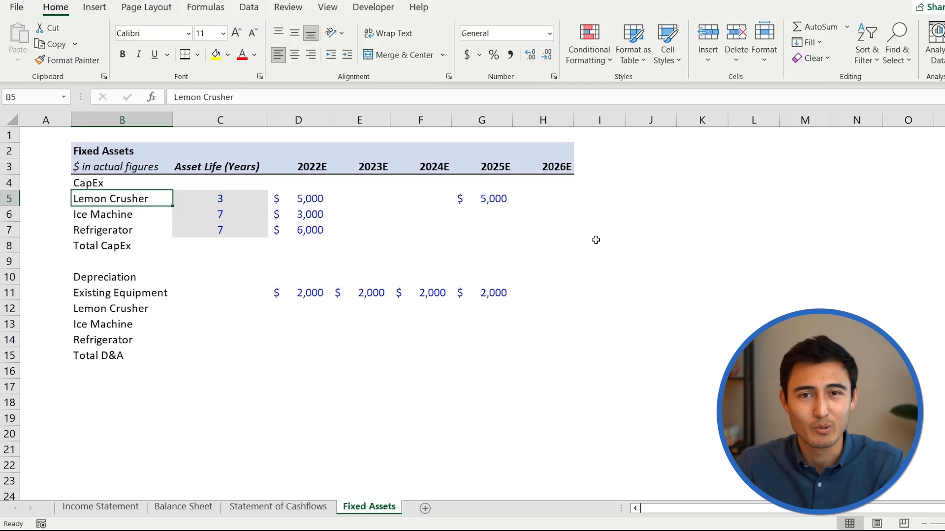
pyautogui.hotkey('shift', 'Down')
pyautogui.hotkey('shift', 'Down')
pyautogui.hotkey('alt', 'h')
pyautogui.press('6')
# Step: Indent the Depreciation labels in B11:B14, from Existing Equipment to Refrigerator
pyautogui.press('Down')
pyautogui.press('Down')
pyautogui.press('Down')
pyautogui.press('Down')
pyautogui.press('Down')
pyautogui.press('Down')
pyautogui.hotkey('shift', 'Down')
pyautogui.hotkey('shift', 'Down')
pyautogui.hotkey('shift', 'Down')
pyautogui.hotkey('alt', 'h')
pyautogui.press('6')
# Step: Try to add a border to the Total CapEx row, B8:H8
pyautogui.press('Up')
pyautogui.press('Up')
pyautogui.press('Up')
pyautogui.hotkey('shift', 'Right')
pyautogui.hotkey('shift', 'Right')
pyautogui.hotkey('shift', 'Right')
pyautogui.hotkey('shift', 'Right')
pyautogui.hotkey('shift', 'Right')
pyautogui.hotkey('shift', 'Right')
pyautogui.click(185, 55)
pyautogui.press('Down')
pyautogui.press('Down')
pyautogui.press('Down')
pyautogui.press('Down')
pyautogui.press('Down')
pyautogui.press('Down')
pyautogui.press('Down')
pyautogui.hotkey('shift', 'Right')
pyautogui.hotkey('shift', 'Right')
pyautogui.hotkey('shift', 'Right')
pyautogui.hotkey('shift', 'Right')
pyautogui.hotkey('shift', 'Right')
pyautogui.hotkey('shift', 'Right')
pyautogui.hotkey('ctrl', 'z')
# Step: Apply a top and bottom border to the Total CapEx row, B8:H8
pyautogui.click(198, 55)
pyautogui.click(280, 271)
pyautogui.hotkey('alt', 'h')
pyautogui.press('b')
pyautogui.press('Down')
pyautogui.press('Down')
pyautogui.press('Down')
pyautogui.press('Down')
pyautogui.press('Down')
pyautogui.press('Down')
pyautogui.press('Down')
pyautogui.press('Down')
pyautogui.press('Down')
pyautogui.press('Down')
pyautogui.press('Down')
pyautogui.press('Return')
# Step: Bold the Total CapEx row, B8:H8
pyautogui.hotkey('ctrl', 'shift', 'Left')
pyautogui.hotkey('ctrl', 'shift', 'Right')
pyautogui.hotkey('ctrl', 'shift', 'Left')
pyautogui.hotkey('shift', 'Right')
pyautogui.hotkey('shift', 'Right')
pyautogui.hotkey('shift', 'Right')
pyautogui.hotkey('shift', 'Right')
pyautogui.hotkey('shift', 'Right')
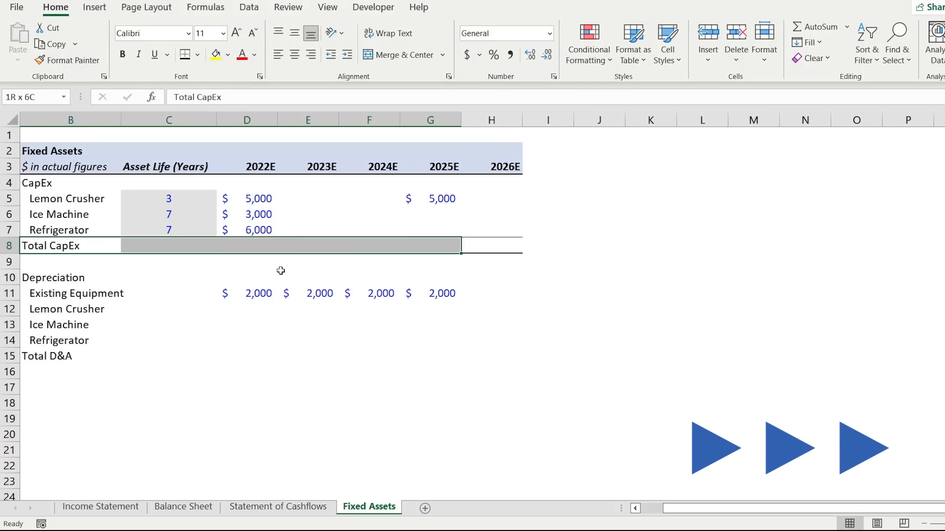
pyautogui.hotkey('shift', 'Right')
pyautogui.hotkey('ctrl', 'b')
# Step: Bold the Total D&A row, B15:H15, and give it the same top and bottom border as Total CapEx
pyautogui.press('Down')
pyautogui.press('Down')
pyautogui.press('Down')
pyautogui.press('Down')
pyautogui.press('Down')
pyautogui.press('Down')
pyautogui.press('Down')
pyautogui.hotkey('shift', 'Right')
pyautogui.hotkey('shift', 'Right')
pyautogui.hotkey('shift', 'Right')
pyautogui.hotkey('shift', 'Right')
pyautogui.hotkey('shift', 'Right')
pyautogui.hotkey('shift', 'Right')
pyautogui.hotkey('ctrl', 'b')
pyautogui.hotkey('alt', 'h')
pyautogui.press('b')
pyautogui.press('Down')
pyautogui.press('Down')
pyautogui.press('Down')
pyautogui.press('Down')
pyautogui.press('Down')
pyautogui.press('Down')
pyautogui.press('Down')
pyautogui.press('Down')
pyautogui.press('Down')
pyautogui.press('Down')
pyautogui.press('Down')
pyautogui.press('Return')
pyautogui.hotkey('ctrl', 'Home')
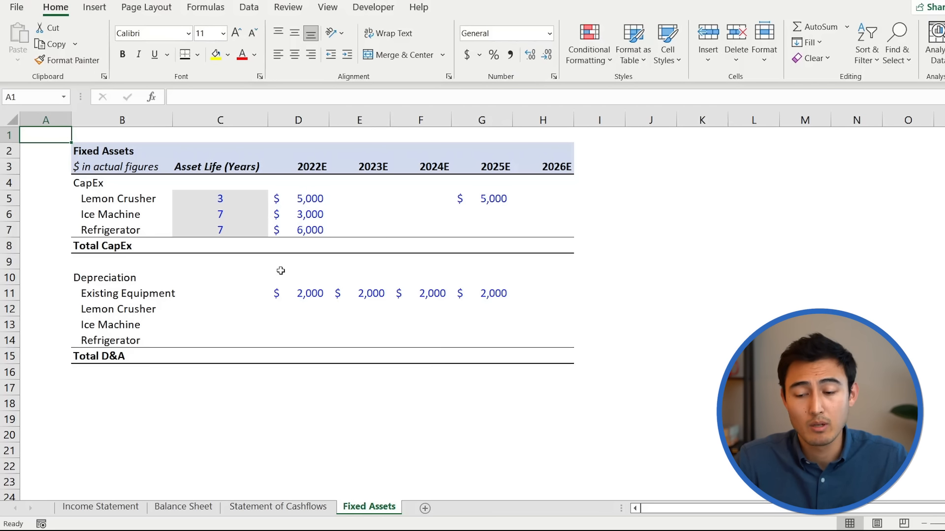
# Step: Examine the 2022E CapEx amounts for the Lemon Crusher, Ice Machine and Refrigerator in rows 5 to 7
pyautogui.press('Down')
pyautogui.press('Right')
pyautogui.press('Right')
pyautogui.press('Down')
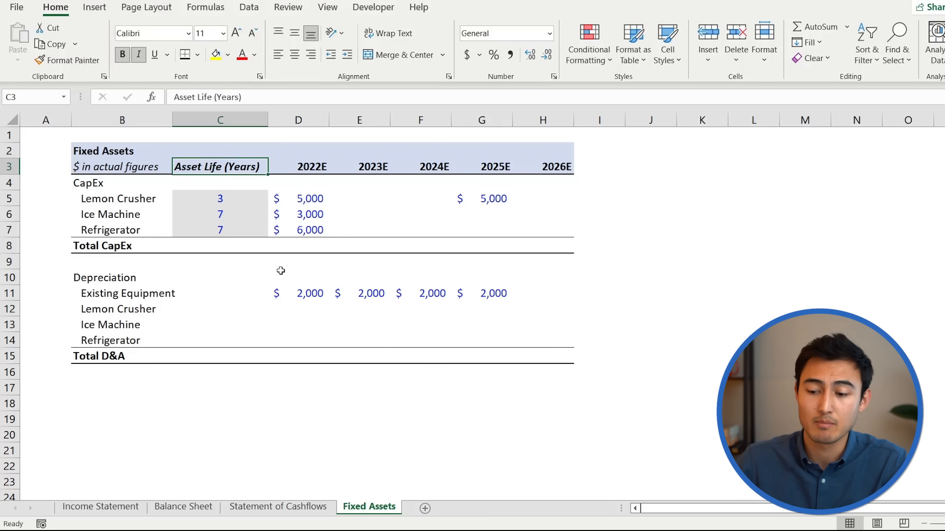
pyautogui.press('Right')
pyautogui.press('Down')
pyautogui.press('Down')
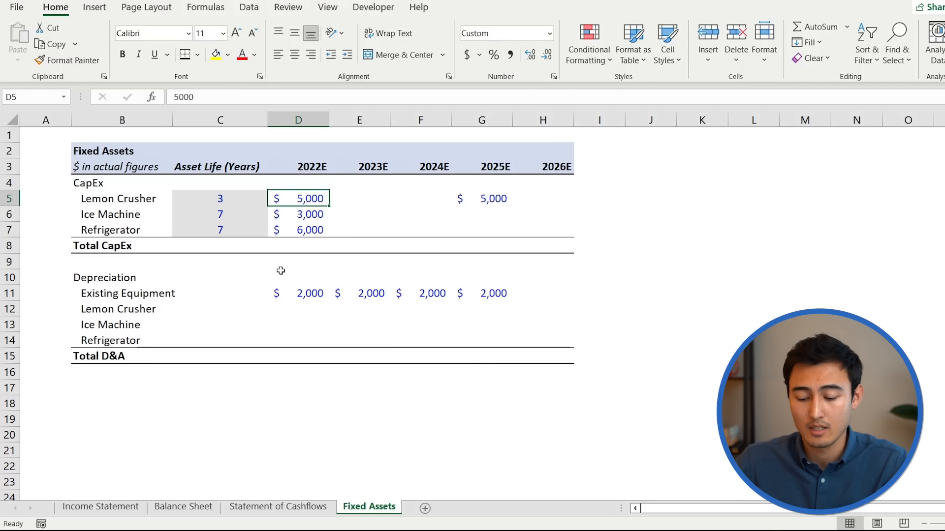
pyautogui.hotkey('shift', 'space')
pyautogui.press('Right')
pyautogui.press('Left')
pyautogui.press('Down')
pyautogui.hotkey('shift', 'space')
pyautogui.press('Down')
pyautogui.hotkey('shift', 'space')
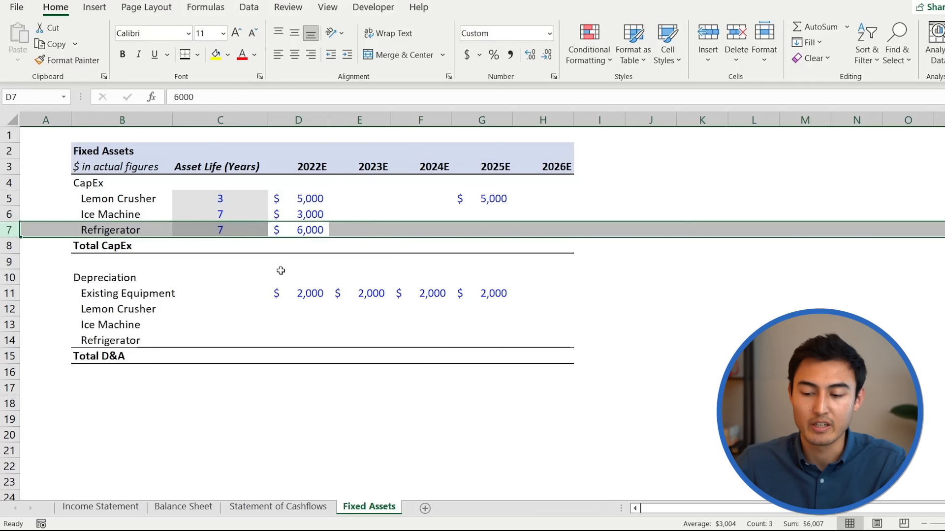
pyautogui.press('Up')
pyautogui.press('Up')
pyautogui.press('Up')
pyautogui.press('Up')
pyautogui.press('Down')
pyautogui.press('Down')
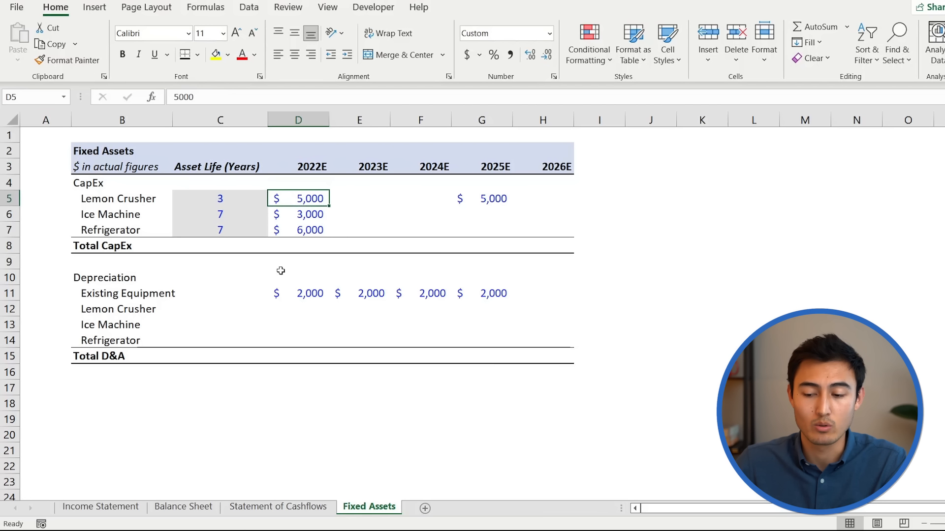
# Step: Review the Asset Life (Years) assumptions for the three assets in C5:C7
pyautogui.press('Left')
pyautogui.press('Up')
pyautogui.press('Up')
pyautogui.press('Up')
pyautogui.press('Down')
pyautogui.press('Down')
pyautogui.press('Down')
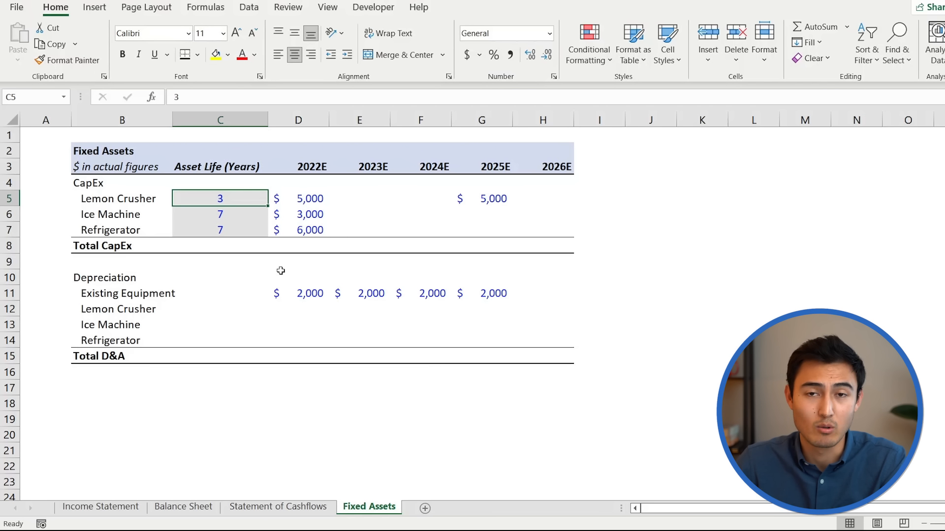
pyautogui.press('Down')
pyautogui.press('Down')
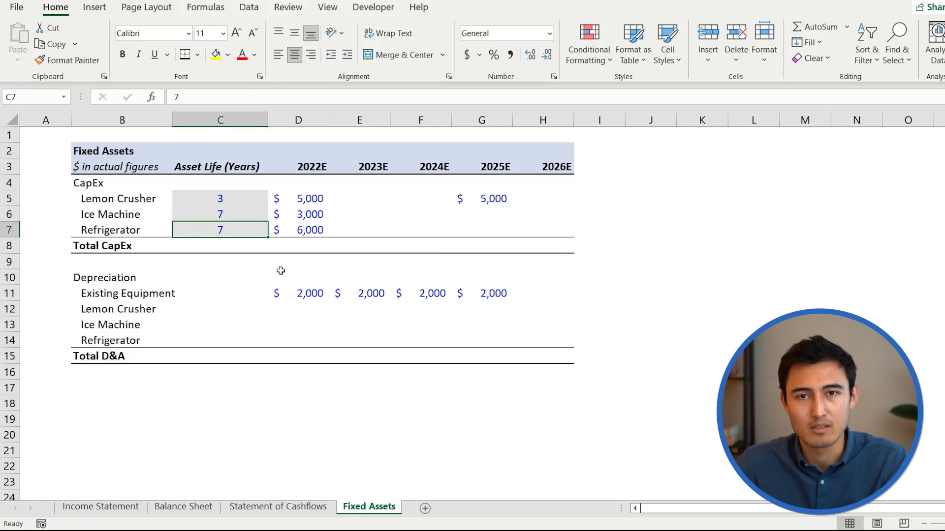
# Step: Calculate 2022E Total CapEx in D8 with the formula =SUM(D5:D7)
pyautogui.press('Down')
pyautogui.press('Right')
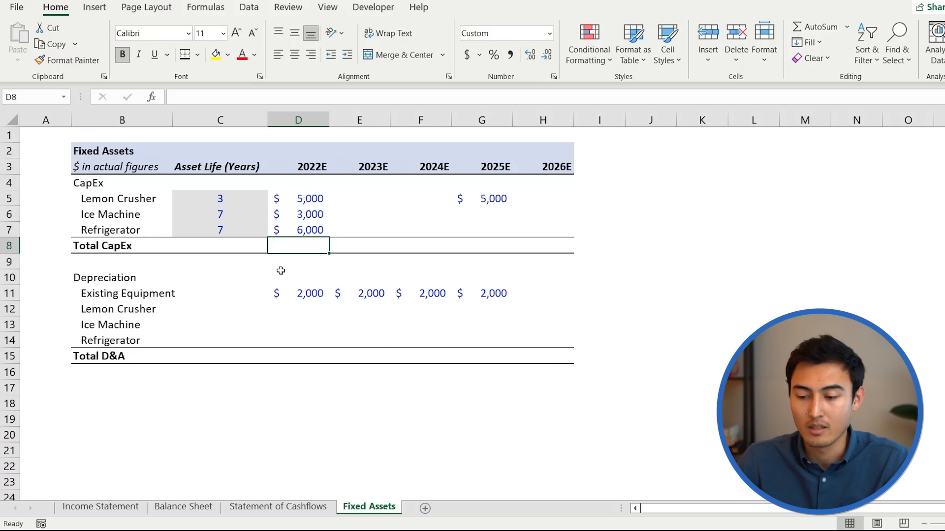
pyautogui.hotkey('alt', '=')
pyautogui.press('Return')
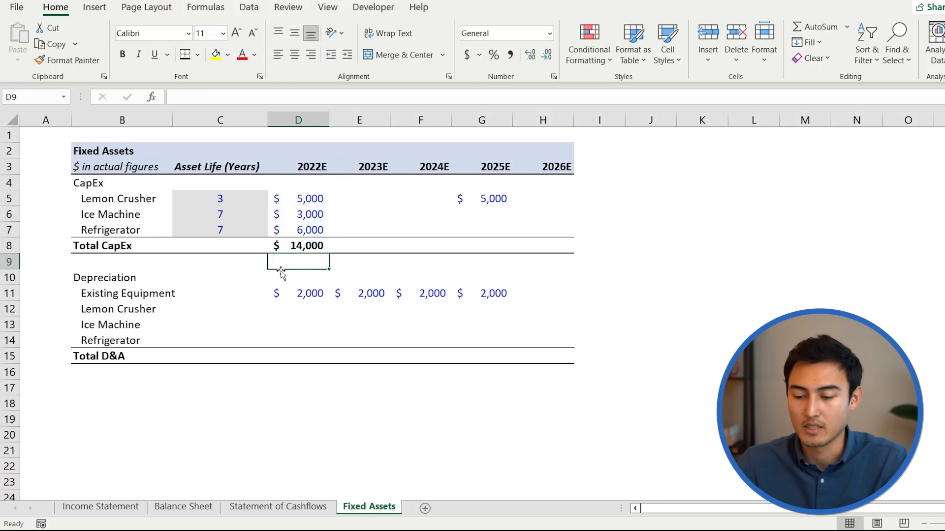
# Step: Copy the Total CapEx formula in D8 across the remaining years through H8
pyautogui.press('Up')
pyautogui.hotkey('ctrl', 'c')
pyautogui.hotkey('shift', 'Right')
pyautogui.hotkey('shift', 'Right')
pyautogui.hotkey('shift', 'Right')
pyautogui.hotkey('shift', 'Right')
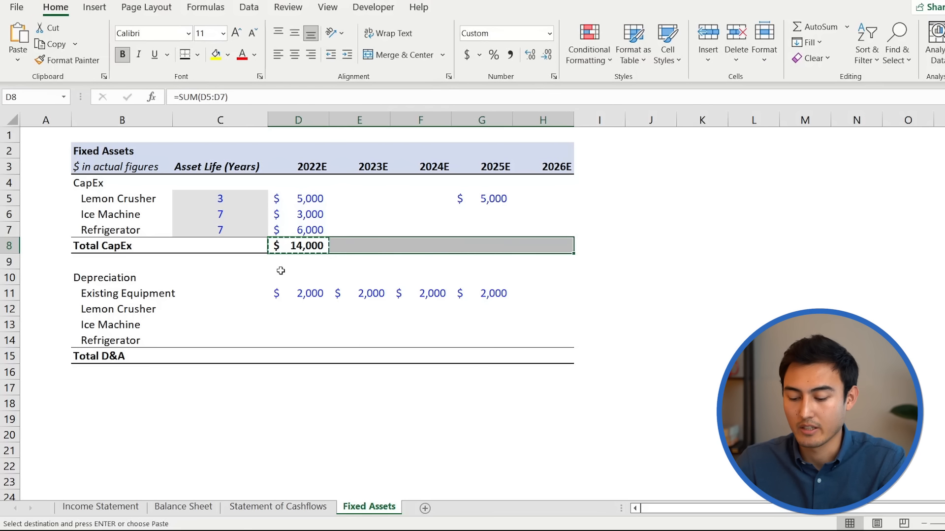
pyautogui.hotkey('ctrl', 'v')
# Step: Review the Lemon Crusher CapEx across 2022E to 2025E in row 5 and the corresponding depreciation cell G12
pyautogui.press('Right')
pyautogui.press('Right')
pyautogui.press('Up')
pyautogui.press('Up')
pyautogui.press('Up')
pyautogui.press('Left')
pyautogui.press('Left')
pyautogui.press('Right')
pyautogui.press('Right')
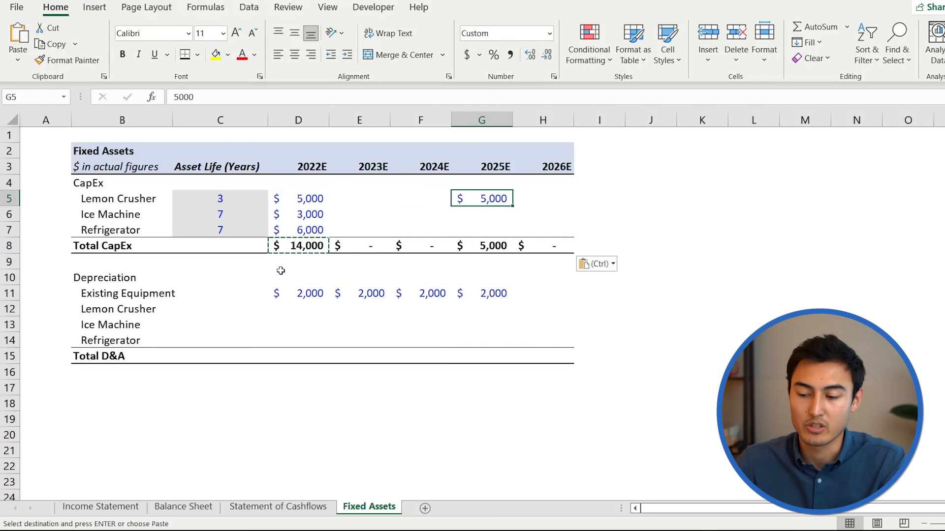
pyautogui.press('Left')
pyautogui.press('Left')
pyautogui.press('Left')
pyautogui.press('Left')
pyautogui.press('Right')
pyautogui.press('Right')
pyautogui.press('Right')
pyautogui.hotkey('shift', 'Left')
pyautogui.hotkey('shift', 'Left')
pyautogui.press('Right')
pyautogui.press('Left')
pyautogui.press('Right')
pyautogui.press('Down')
pyautogui.press('Down')
pyautogui.press('Down')
pyautogui.press('Down')
pyautogui.press('Down')
pyautogui.press('Down')
pyautogui.press('Down')
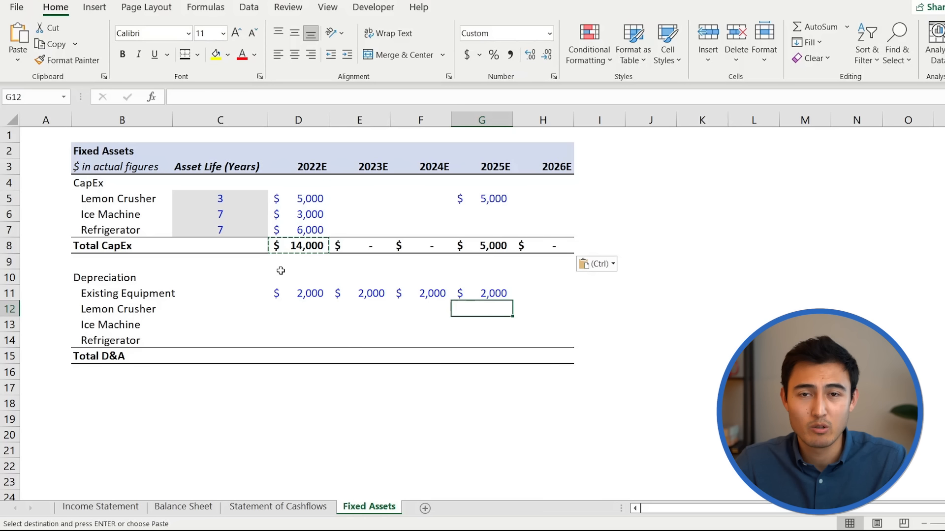
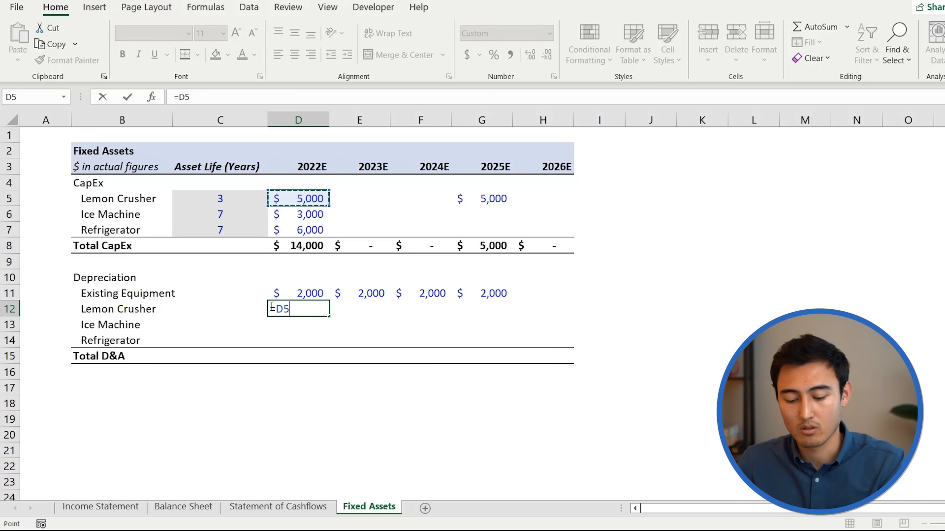
# Step: Calculate the 2022E Lemon Crusher depreciation in D12 as CapEx divided by asset life, using =$D5/$C5 with locked columns
pyautogui.press('F4')
pyautogui.press('F4')
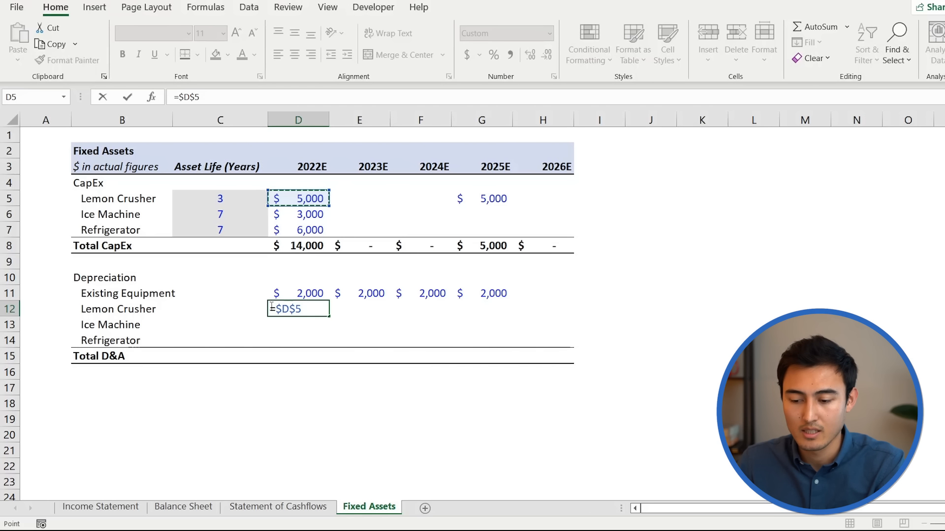
pyautogui.press('F4')
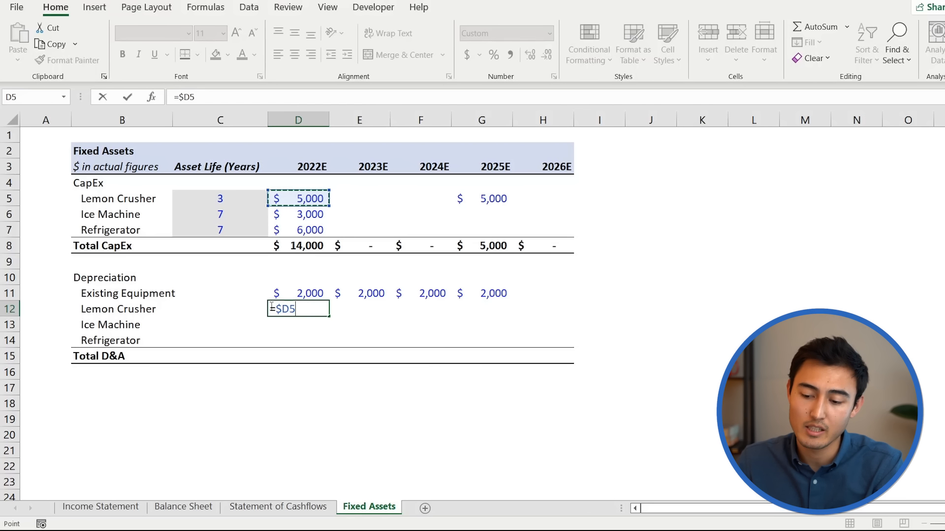
pyautogui.write('/')
pyautogui.press('Up')
pyautogui.press('Up')
pyautogui.press('Up')
pyautogui.press('Up')
pyautogui.press('Up')
pyautogui.press('Up')
pyautogui.press('Up')
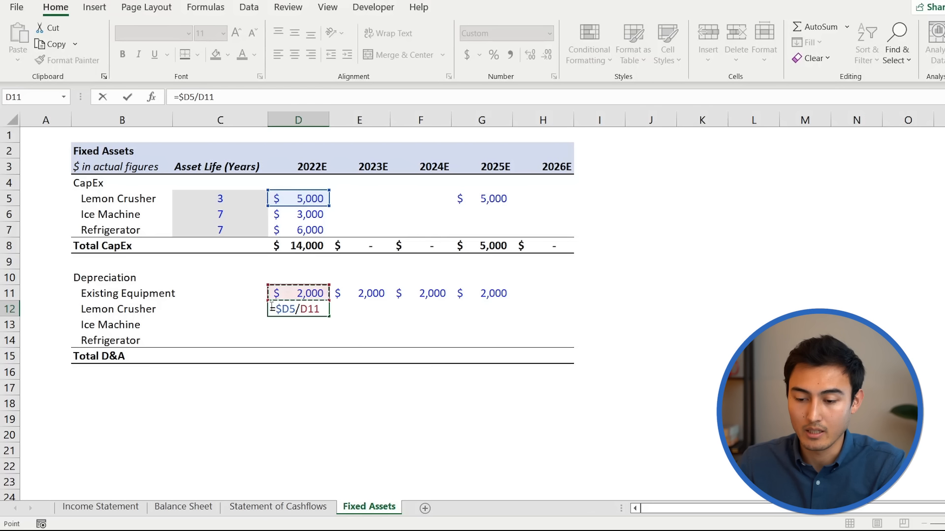
pyautogui.press('Left')
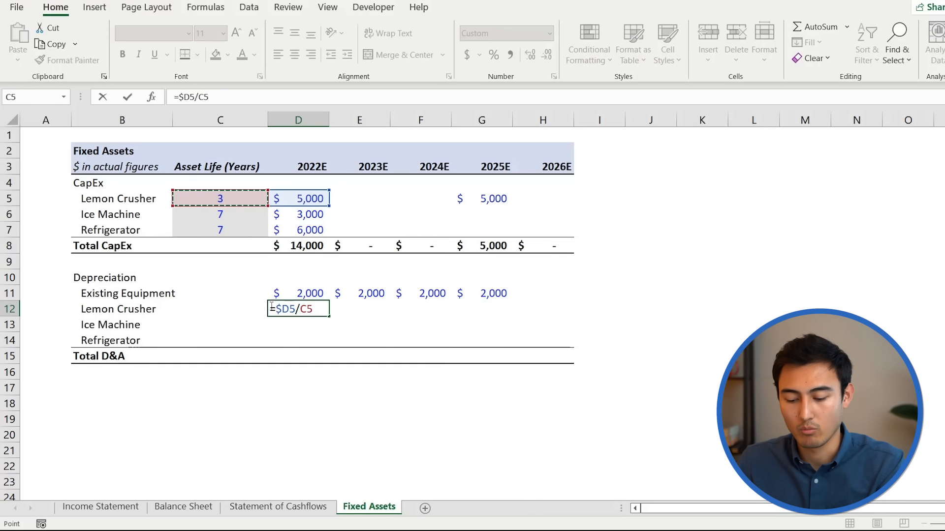
pyautogui.press('F4')
pyautogui.press('F4')
pyautogui.press('F4')
pyautogui.press('Return')
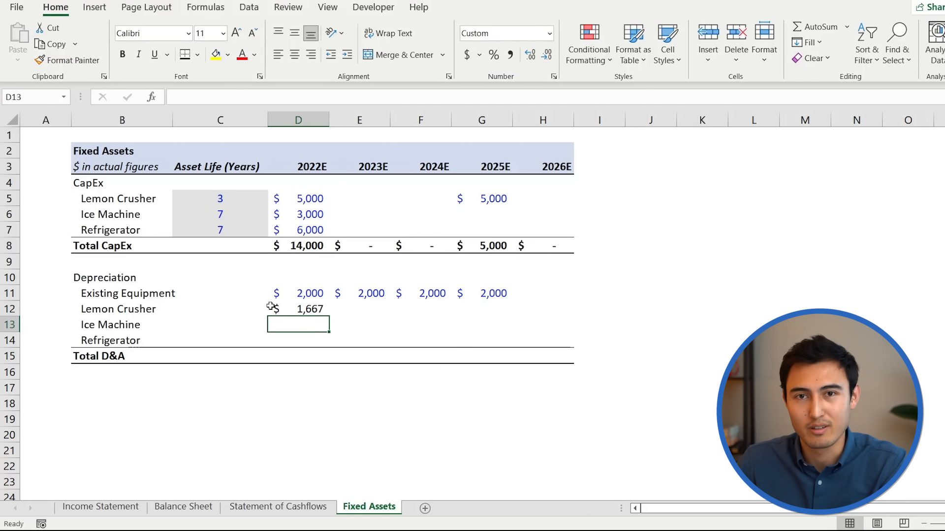
# Step: Copy the depreciation formula from D12 to the Ice Machine and Refrigerator in D13:D14 and check the cell references
pyautogui.press('Up')
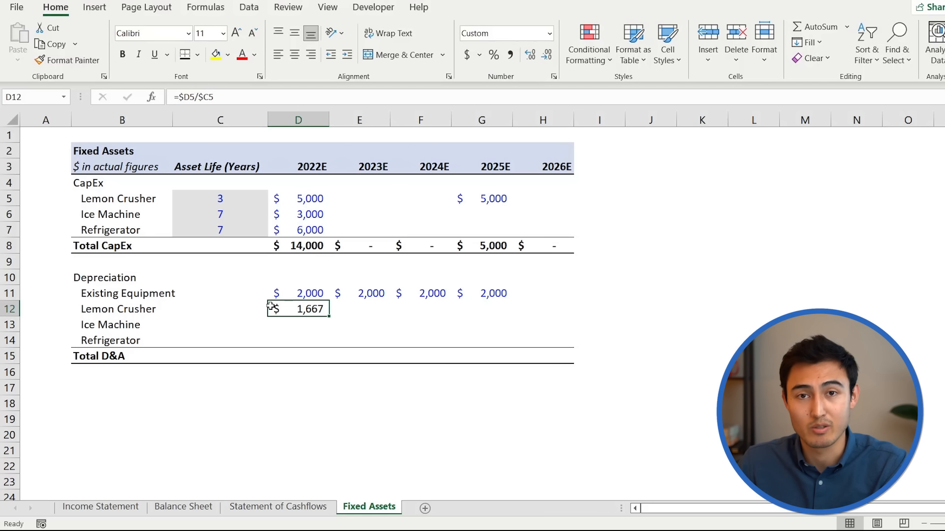
pyautogui.hotkey('ctrl', 'c')
pyautogui.hotkey('shift', 'Down')
pyautogui.hotkey('shift', 'Down')
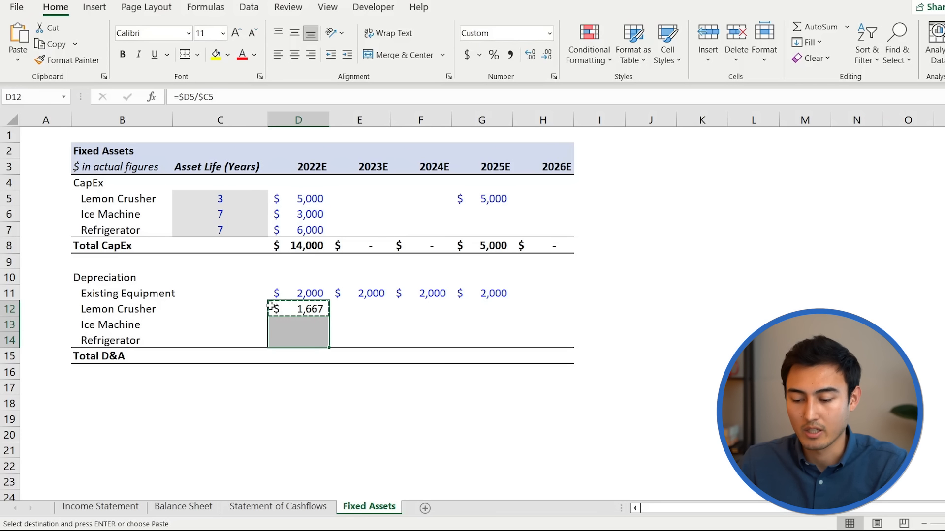
pyautogui.hotkey('ctrl', 'v')
pyautogui.press('Down')
pyautogui.press('Right')
pyautogui.press('Left')
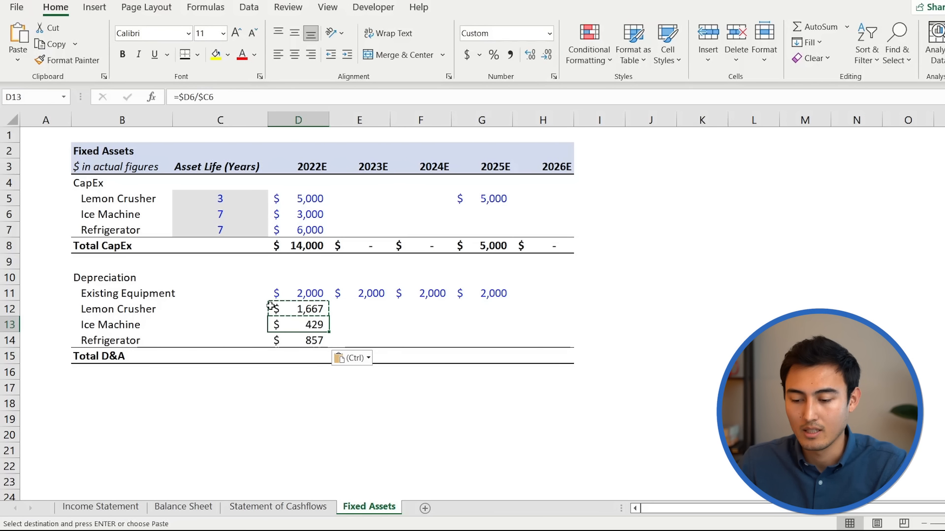
pyautogui.press('Down')
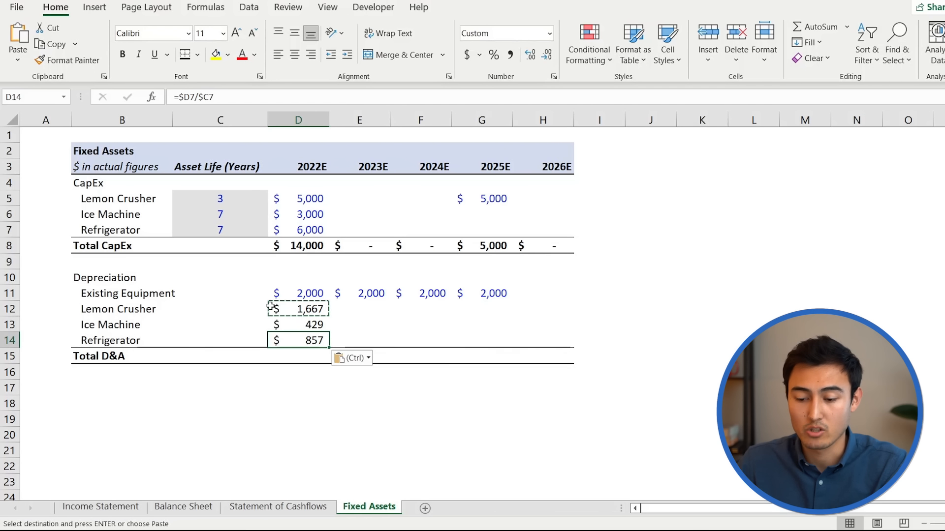
pyautogui.doubleClick(320, 343)
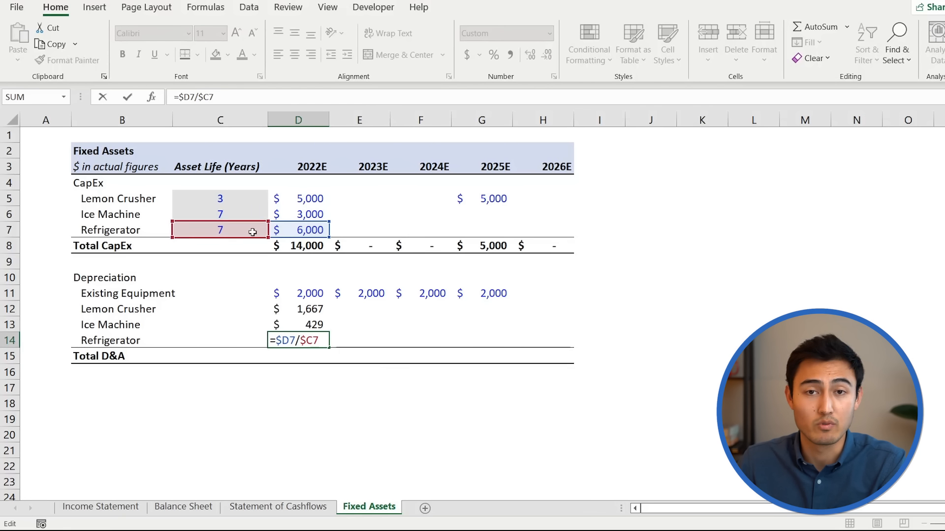
pyautogui.hotkey('ctrl', 'Return')
# Step: Copy the Lemon Crusher depreciation in D12 across 2023E and 2024E, E12:F12
pyautogui.press('Up')
pyautogui.press('Up')
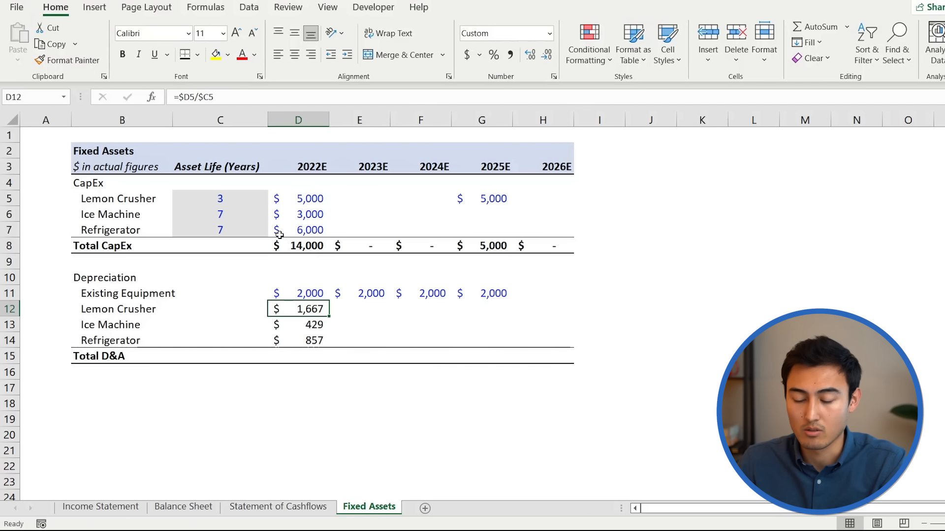
pyautogui.hotkey('ctrl', 'c')
pyautogui.hotkey('shift', 'Right')
pyautogui.hotkey('shift', 'Right')
pyautogui.hotkey('ctrl', 'v')
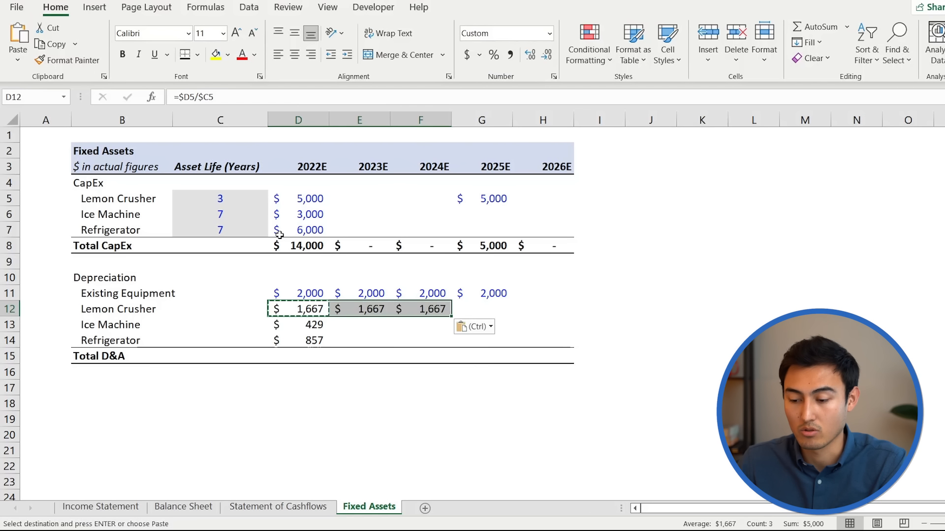
# Step: Check the 2025E Lemon Crusher CapEx in G5 against its depreciation cell G12
pyautogui.press('Right')
pyautogui.press('Right')
pyautogui.press('Right')
pyautogui.press('Up')
pyautogui.press('Up')
pyautogui.press('Up')
pyautogui.press('Up')
pyautogui.press('Up')
pyautogui.press('Up')
pyautogui.press('Up')
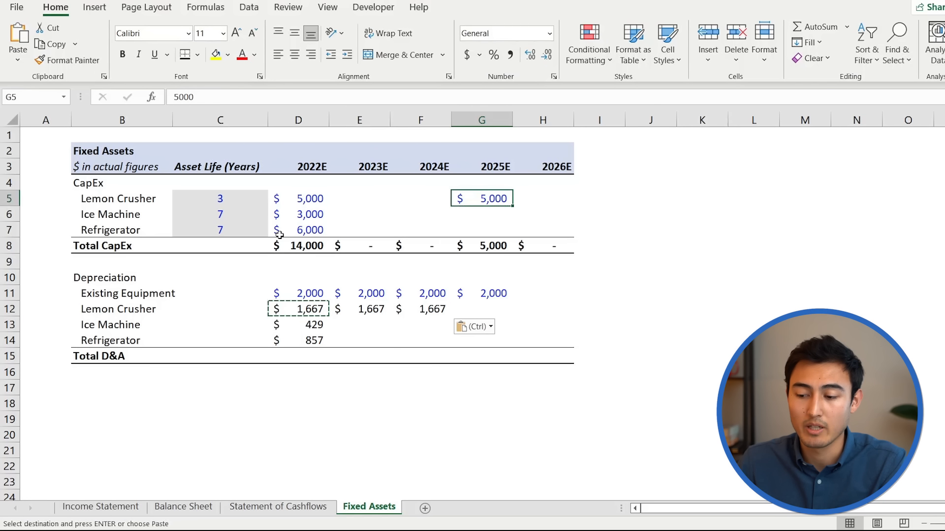
pyautogui.press('Down')
pyautogui.press('Down')
pyautogui.press('Down')
pyautogui.press('Down')
pyautogui.press('Down')
pyautogui.press('Down')
pyautogui.press('Down')
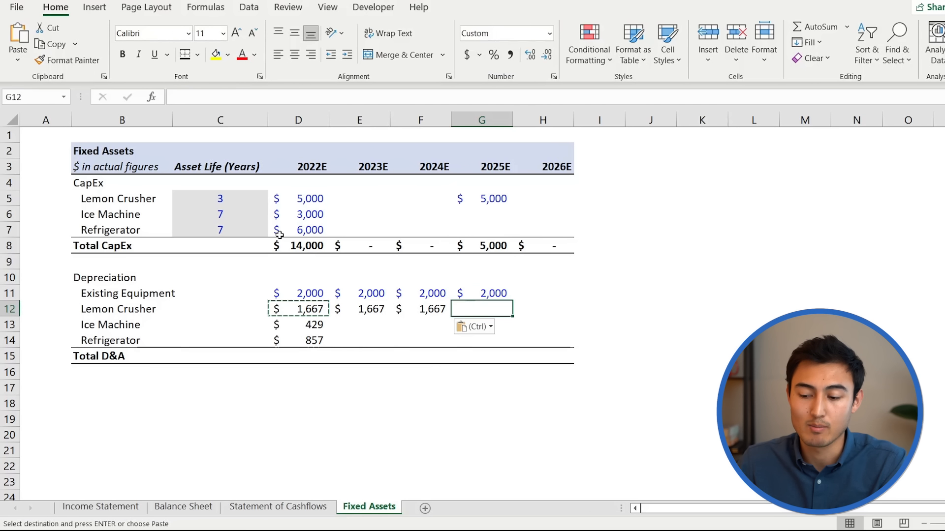
pyautogui.press('Left')
pyautogui.press('Right')
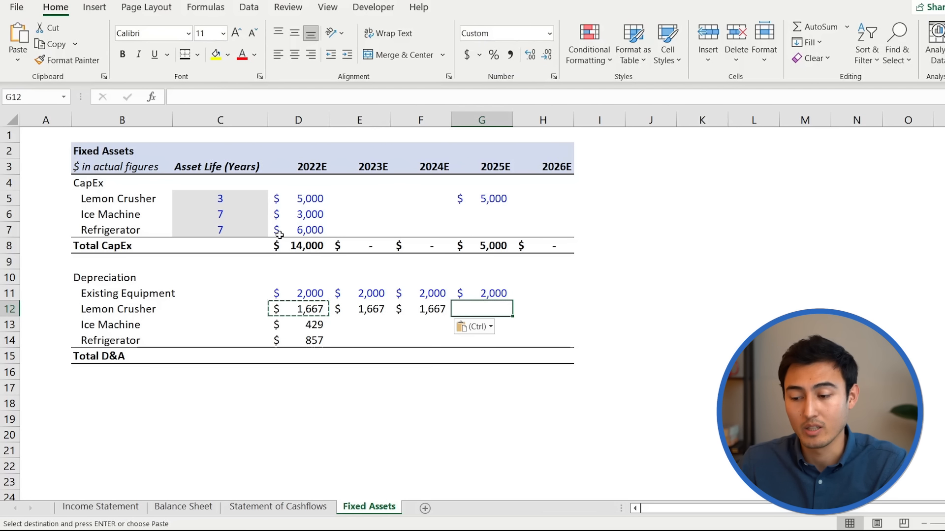
# Step: Calculate the 2025E Lemon Crusher depreciation in G12 from the new purchase with the formula =$G5/$C5
pyautogui.write('=')
pyautogui.press('Up')
pyautogui.press('Up')
pyautogui.press('Up')
pyautogui.press('Up')
pyautogui.press('Up')
pyautogui.press('Up')
pyautogui.press('Up')
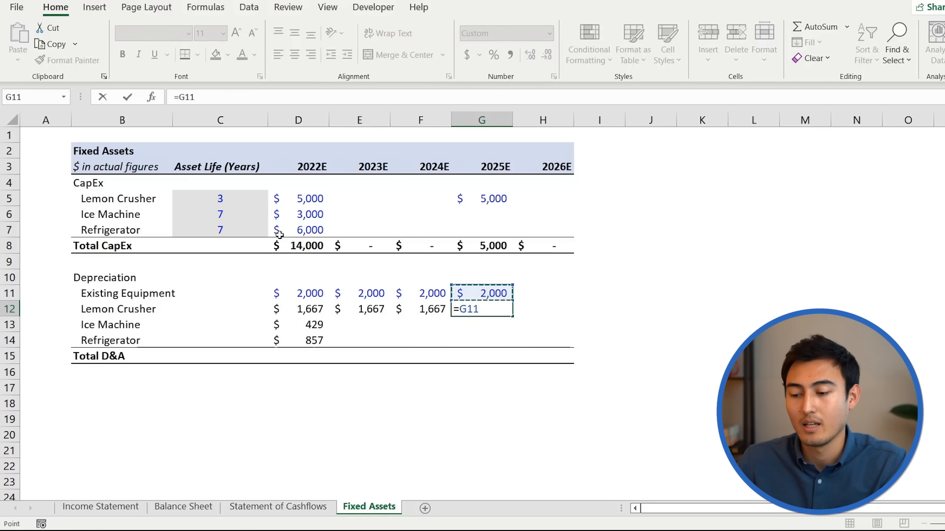
pyautogui.press('F4')
pyautogui.press('F4')
pyautogui.press('F4')
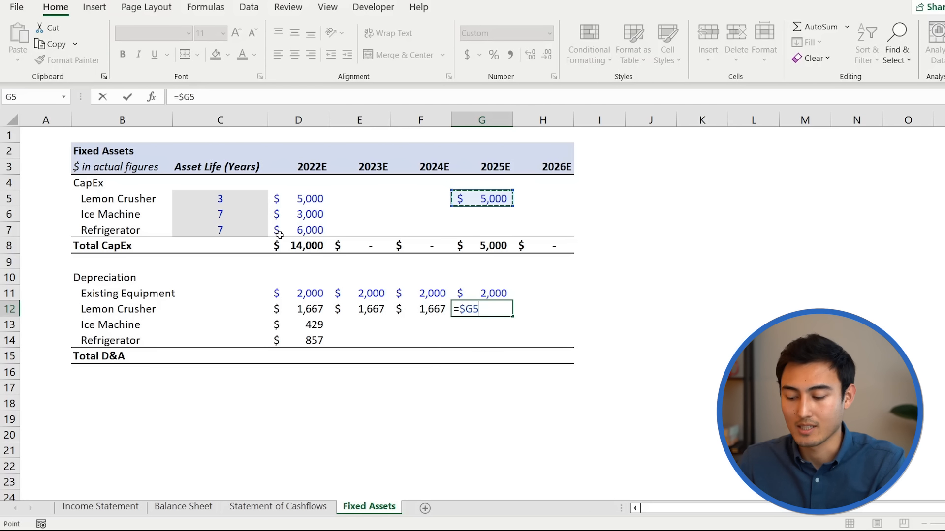
pyautogui.write('/')
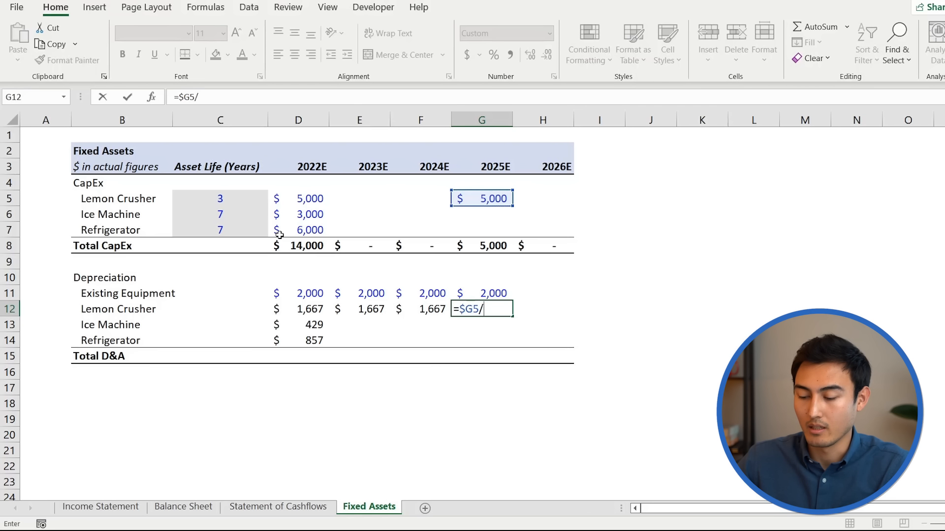
pyautogui.press('Up')
pyautogui.press('Up')
pyautogui.press('Up')
pyautogui.press('Up')
pyautogui.press('Up')
pyautogui.press('Up')
pyautogui.press('Up')
pyautogui.press('Up')
pyautogui.press('Left')
pyautogui.press('Left')
pyautogui.press('Left')
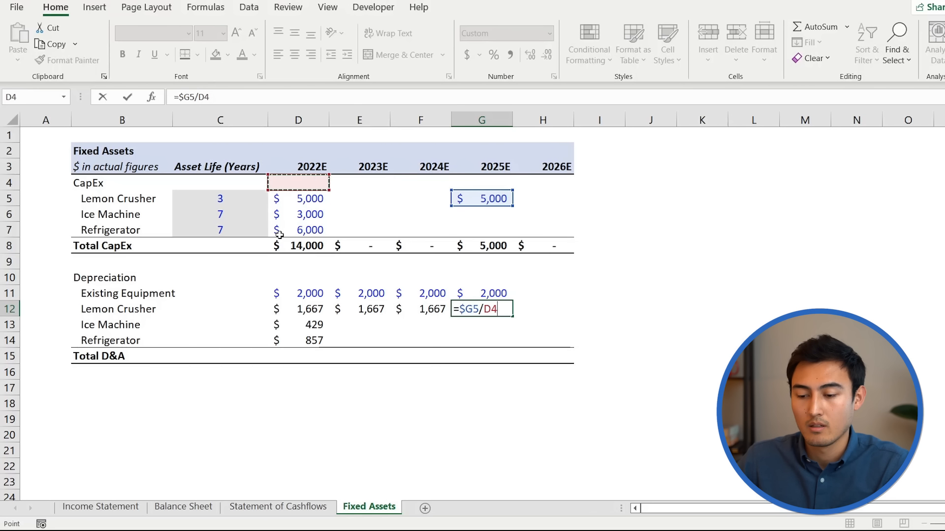
pyautogui.press('Left')
pyautogui.press('Down')
pyautogui.press('F4')
pyautogui.press('F4')
pyautogui.press('F4')
pyautogui.hotkey('ctrl', 'Return')
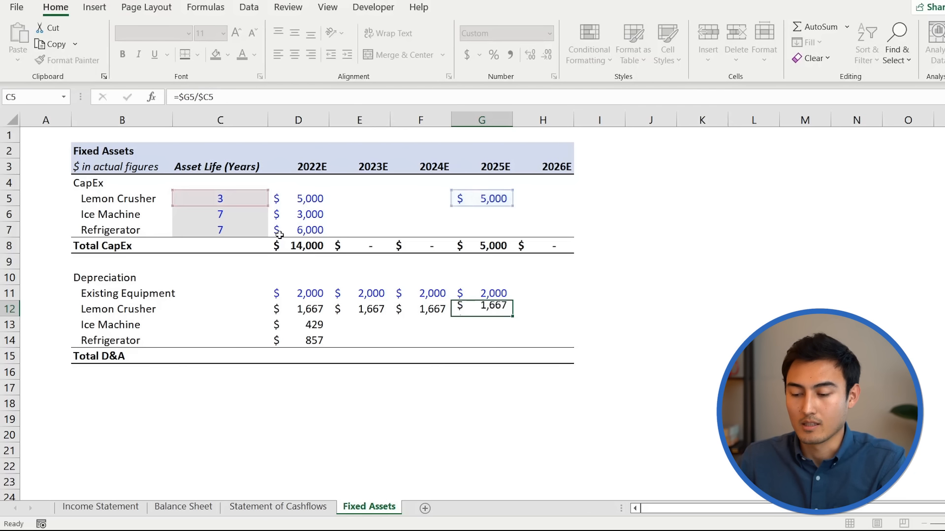
# Step: Copy the Ice Machine and Refrigerator depreciation in D13:D14 across 2023E to 2025E, through column G
pyautogui.press('Left')
pyautogui.press('Left')
pyautogui.press('Left')
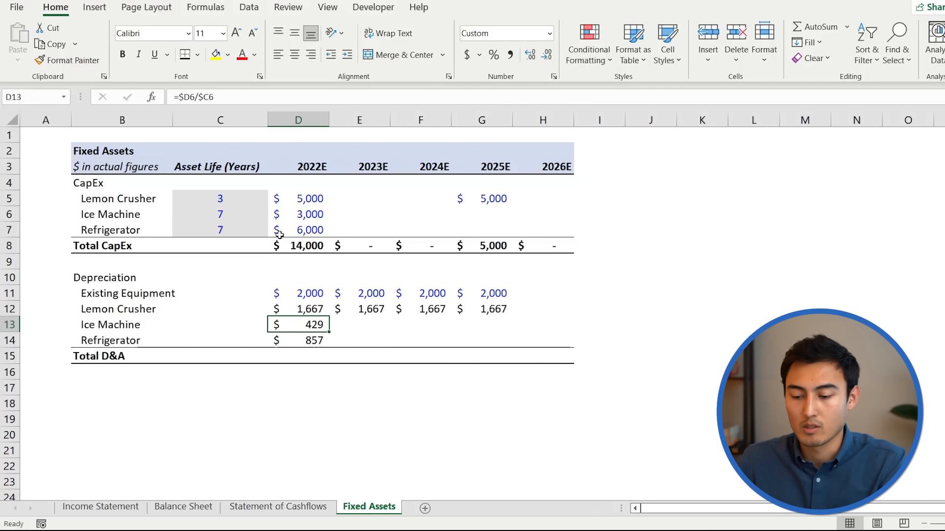
pyautogui.hotkey('shift', 'Down')
pyautogui.hotkey('ctrl', 'c')
pyautogui.hotkey('shift', 'Right')
pyautogui.hotkey('shift', 'Right')
pyautogui.hotkey('shift', 'Right')
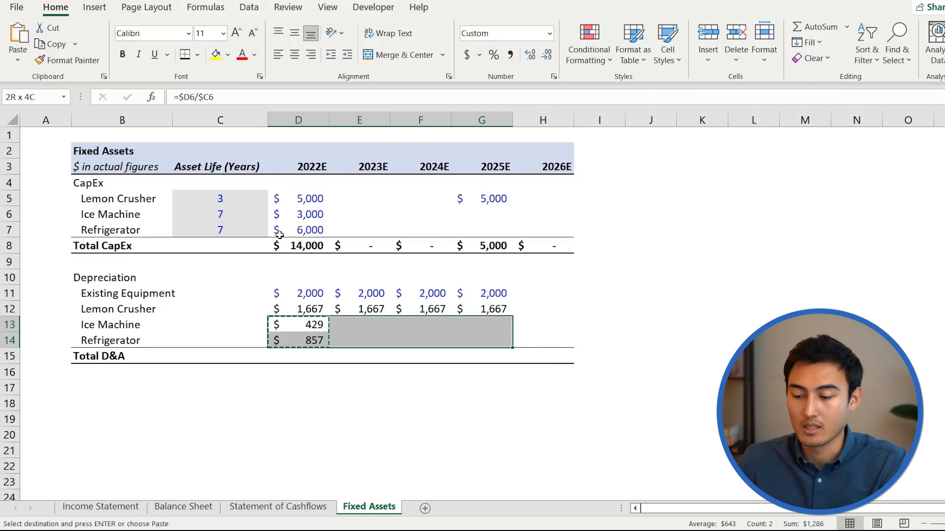
pyautogui.hotkey('ctrl', 'v')
# Step: Copy the 2025E depreciation of the three assets in G12:G14 into 2026E, H12:H14
pyautogui.press('Up')
pyautogui.press('Right')
pyautogui.press('Right')
pyautogui.press('Right')
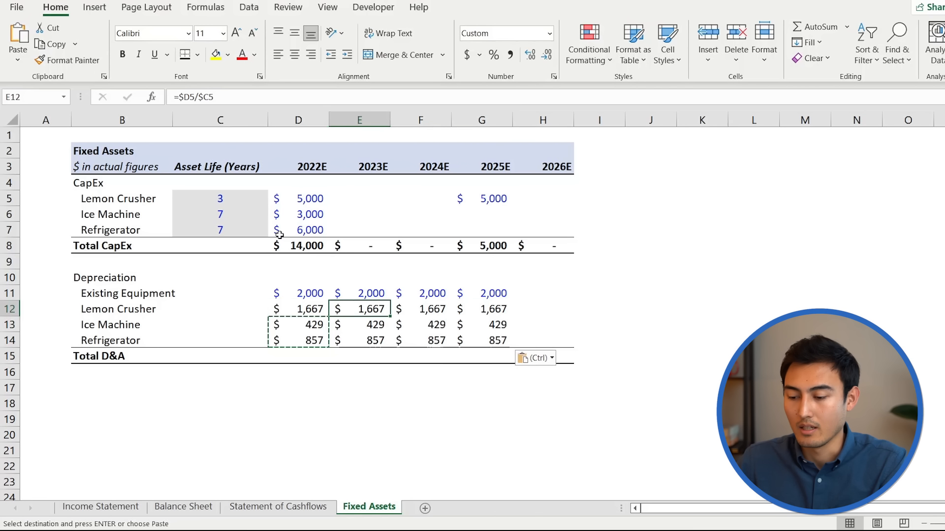
pyautogui.hotkey('shift', 'Down')
pyautogui.hotkey('shift', 'Down')
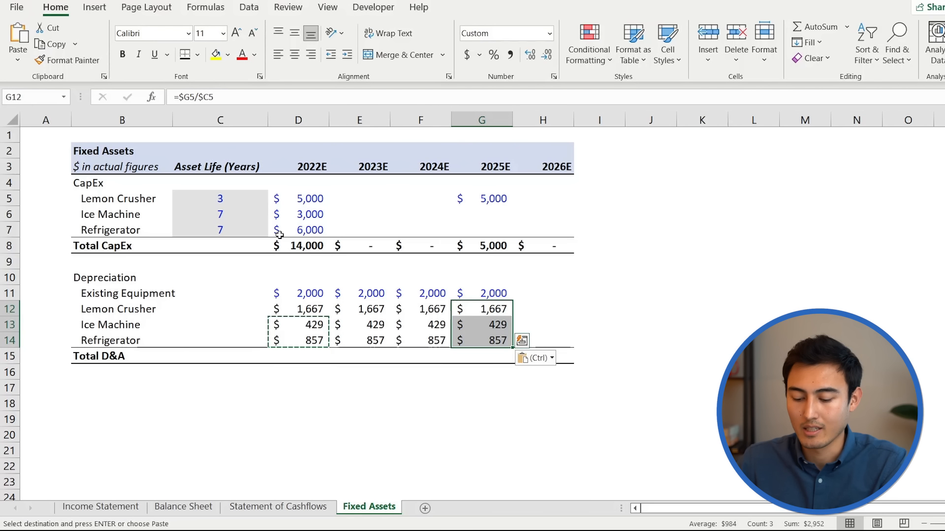
pyautogui.hotkey('ctrl', 'c')
pyautogui.hotkey('shift', 'Right')
pyautogui.hotkey('ctrl', 'v')
# Step: Calculate 2022E Total D&A in D15 with the formula =SUM(D11:D14)
pyautogui.press('Down')
pyautogui.press('Down')
pyautogui.press('Down')
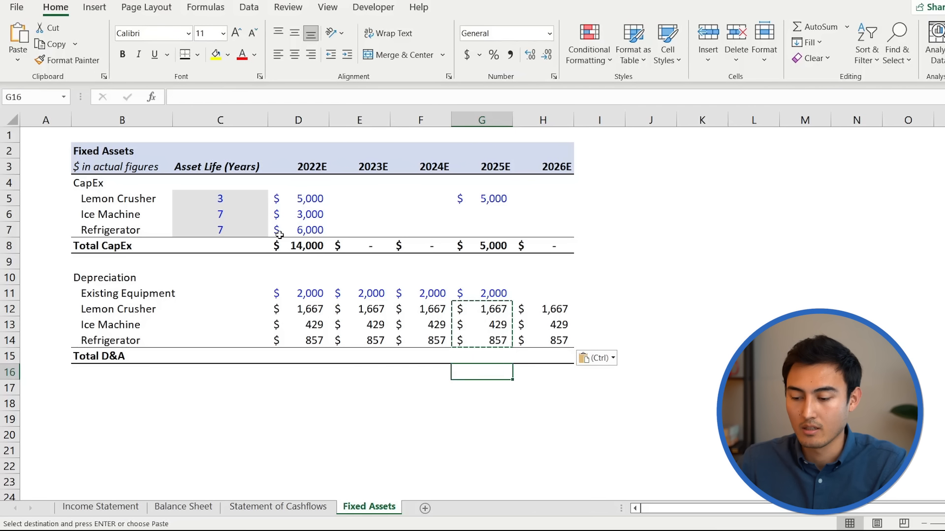
pyautogui.press('Left')
pyautogui.press('Left')
pyautogui.press('Left')
pyautogui.press('Left')
pyautogui.press('Right')
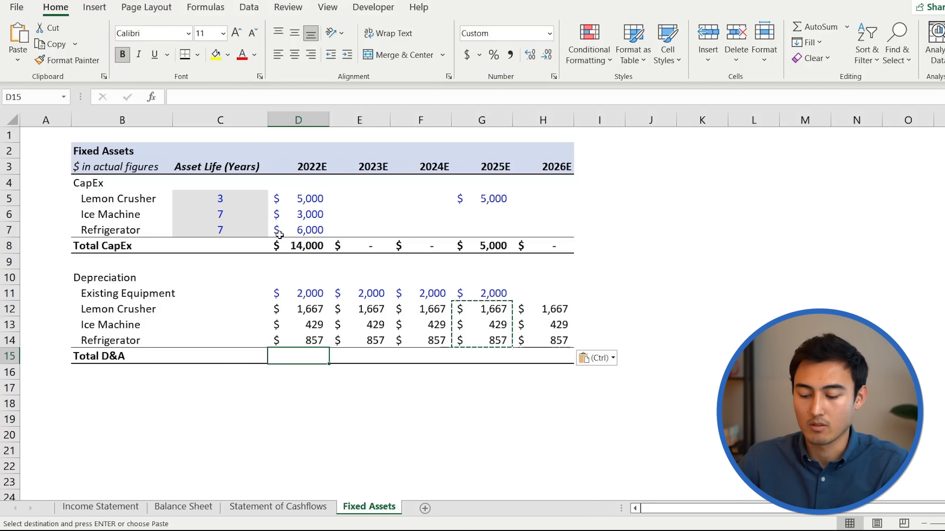
pyautogui.hotkey('alt', '=')
pyautogui.press('Return')
# Step: Copy the Total D&A formula in D15 across 2023E to 2026E, E15:H15
pyautogui.press('Up')
pyautogui.hotkey('ctrl', 'c')
pyautogui.hotkey('shift', 'Right')
pyautogui.hotkey('shift', 'Right')
pyautogui.hotkey('shift', 'Right')
pyautogui.hotkey('shift', 'Right')
pyautogui.hotkey('ctrl', 'v')
pyautogui.press('Down')
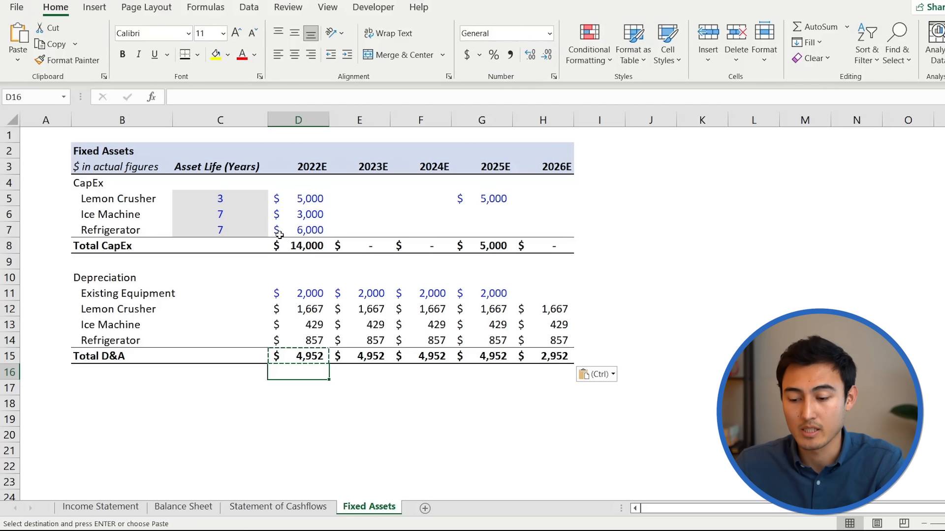
pyautogui.press('Up')
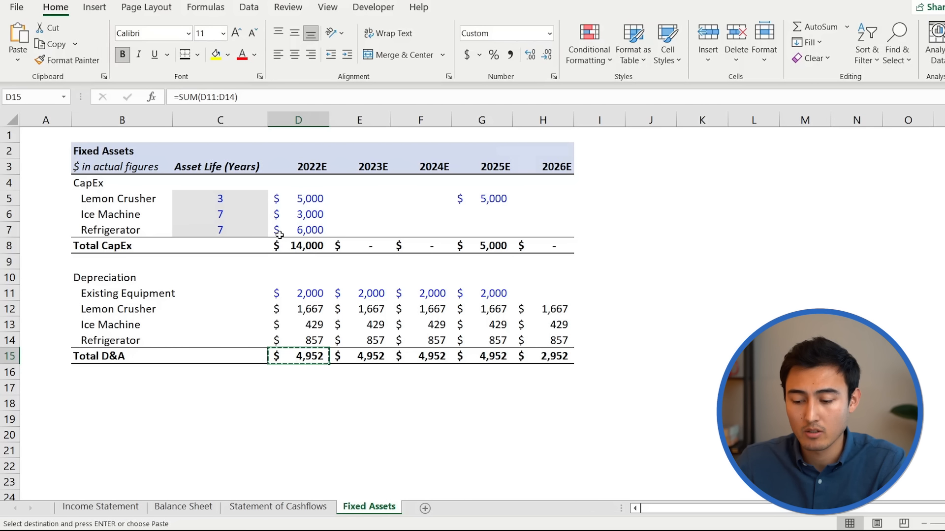
# Step: Link 2022E Depreciation & Amortization in C21 of the Income Statement to Total D&A in D15 of Fixed Assets
pyautogui.hotkey('ctrl', 'pageup')
pyautogui.hotkey('ctrl', 'pageup')
pyautogui.hotkey('ctrl', 'pageup')
pyautogui.press('Left')
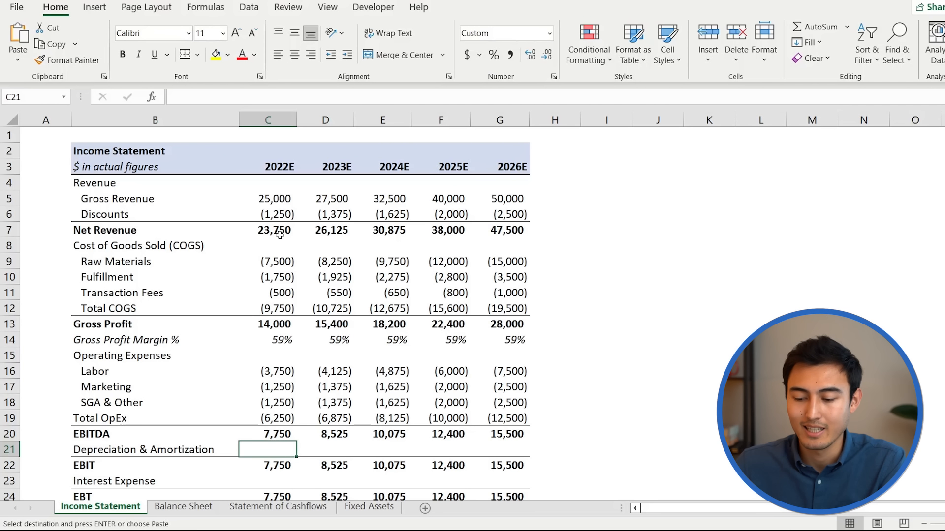
pyautogui.write('=')
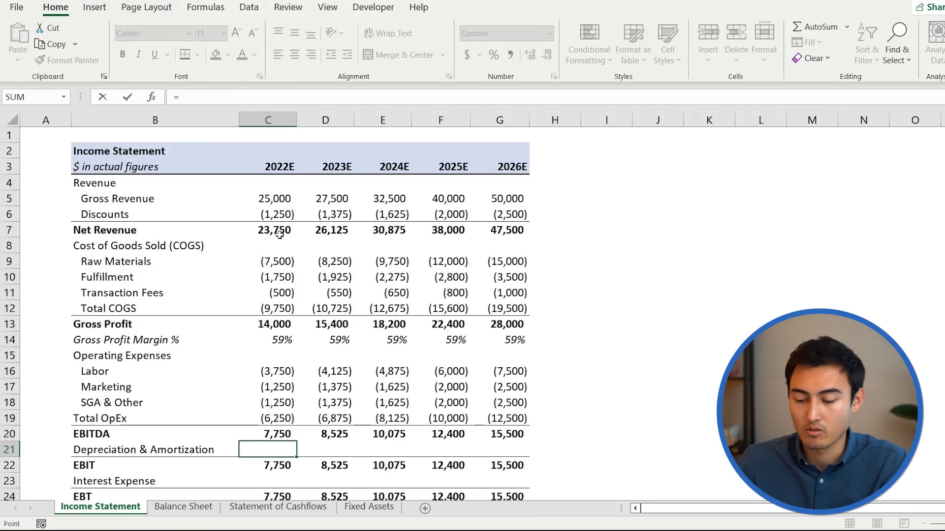
pyautogui.hotkey('ctrl', 'pagedown')
pyautogui.hotkey('ctrl', 'pagedown')
pyautogui.hotkey('ctrl', 'pagedown')
pyautogui.press('Down')
pyautogui.press('Down')
pyautogui.press('Down')
pyautogui.press('Down')
pyautogui.press('Down')
pyautogui.press('Down')
pyautogui.press('Down')
pyautogui.press('Down')
pyautogui.press('Down')
pyautogui.press('Down')
pyautogui.press('Down')
pyautogui.press('Down')
pyautogui.press('Down')
pyautogui.press('Down')
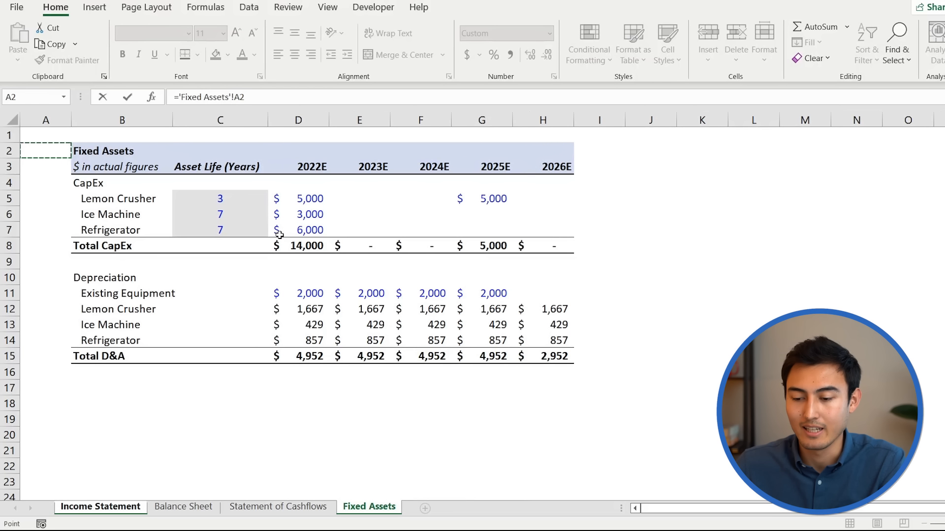
pyautogui.press('Right')
pyautogui.press('Right')
pyautogui.press('Right')
pyautogui.press('Return')
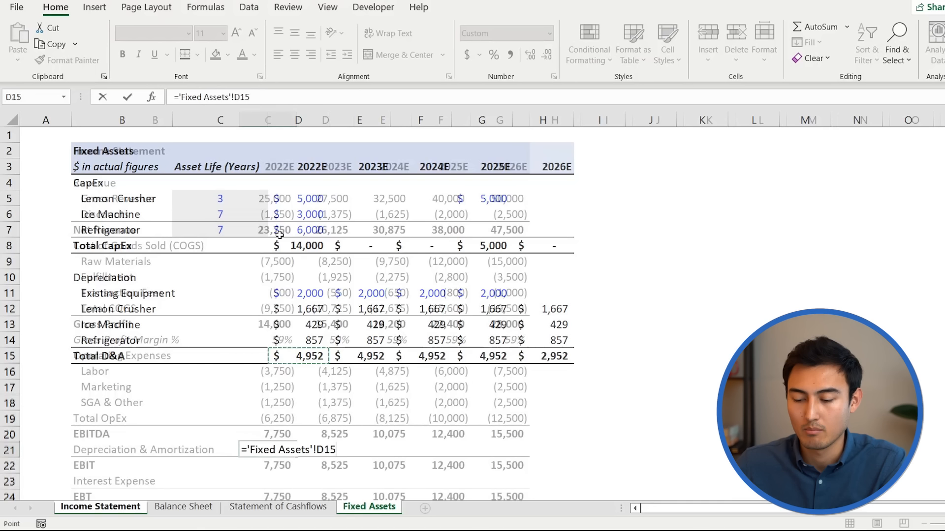
# Step: Make the 2022E Depreciation & Amortization link in C21 negative with the formula =-'Fixed Assets'!D15
pyautogui.press('Up')
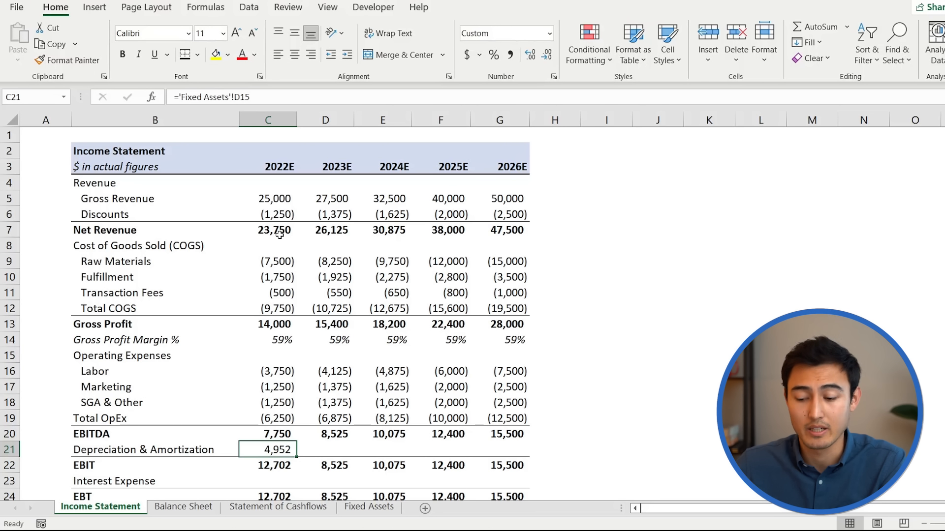
pyautogui.press('F2')
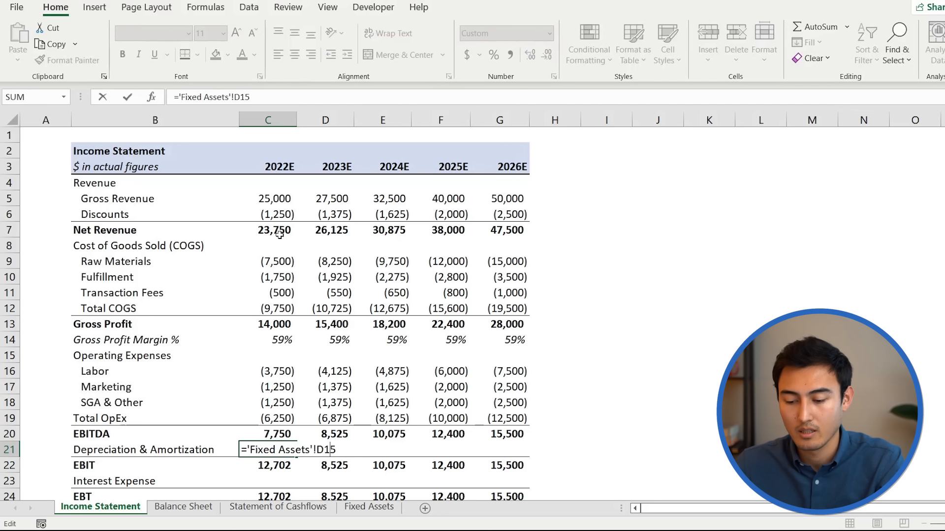
pyautogui.write('-')
pyautogui.press('Return')
# Step: Copy the Depreciation & Amortization formula in C21 across 2023E to 2026E, through G21
pyautogui.press('Up')
pyautogui.hotkey('ctrl', 'c')
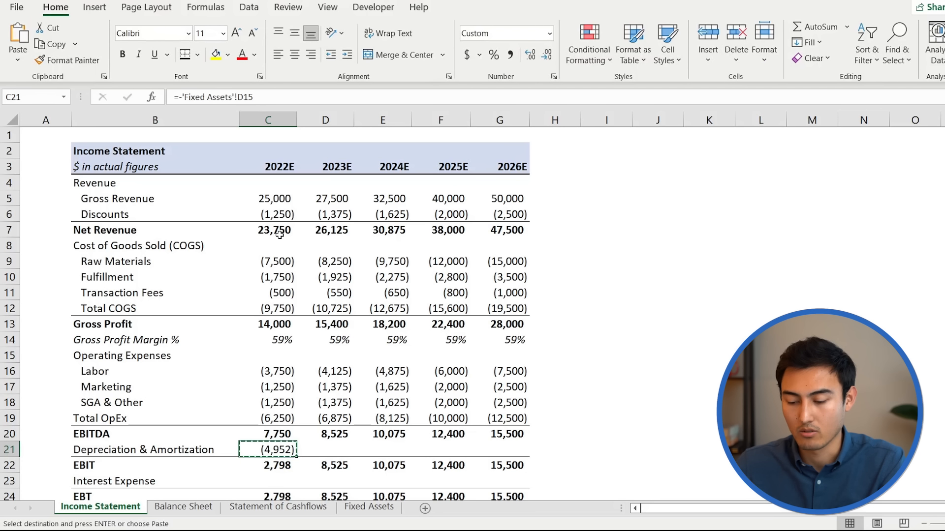
pyautogui.hotkey('shift', 'Right')
pyautogui.hotkey('shift', 'Right')
pyautogui.hotkey('shift', 'Right')
pyautogui.hotkey('shift', 'Right')
pyautogui.hotkey('ctrl', 'v')
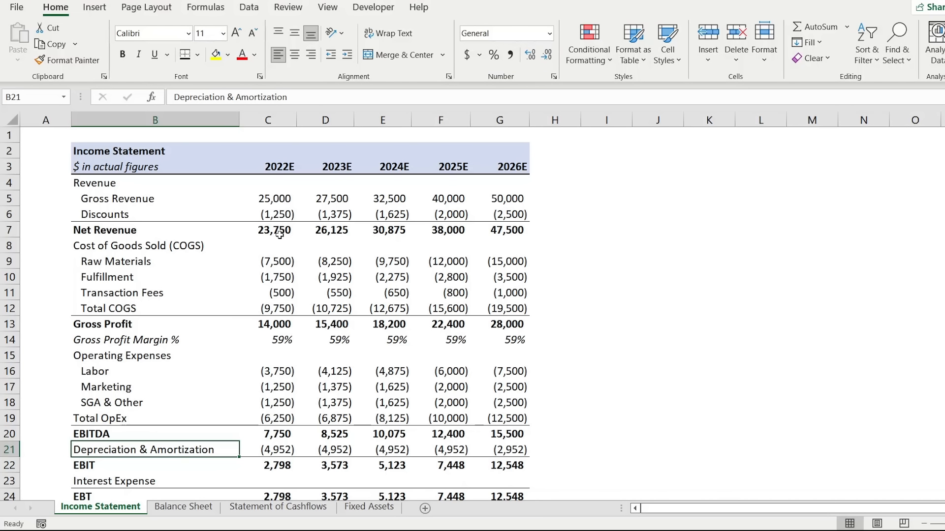
# Step: Examine the Interest Expense line in row 23 of the Income Statement across 2022E to 2026E
pyautogui.press('Down')
pyautogui.press('Down')
pyautogui.press('Down')
pyautogui.press('Up')
pyautogui.press('Right')
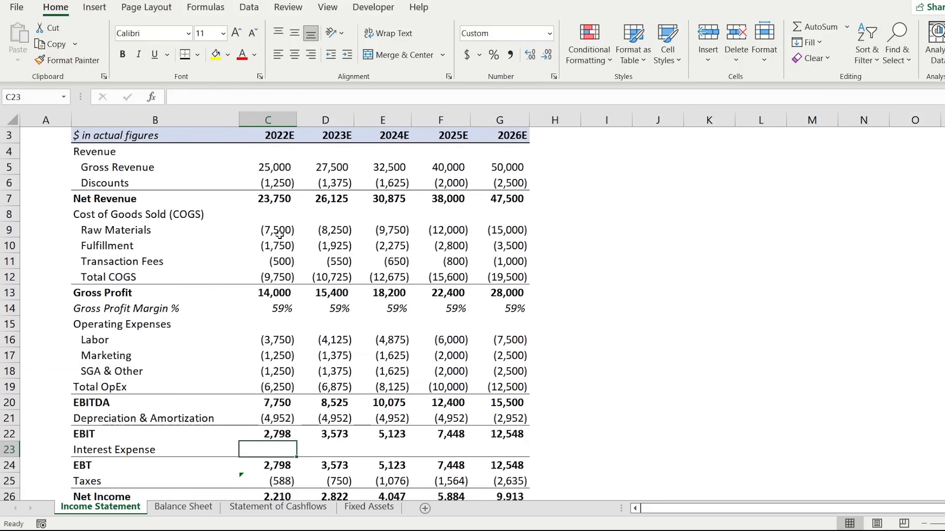
pyautogui.press('Right')
pyautogui.press('Right')
pyautogui.press('Right')
pyautogui.press('Right')
pyautogui.press('Left')
pyautogui.press('Left')
pyautogui.press('Left')
pyautogui.press('Left')
# Step: On the Balance Sheet, examine the year-end date headers in row 3, starting with the historical date in C3
pyautogui.hotkey('ctrl', 'pagedown')
pyautogui.click(281, 166)
pyautogui.hotkey('ctrl', 'c')
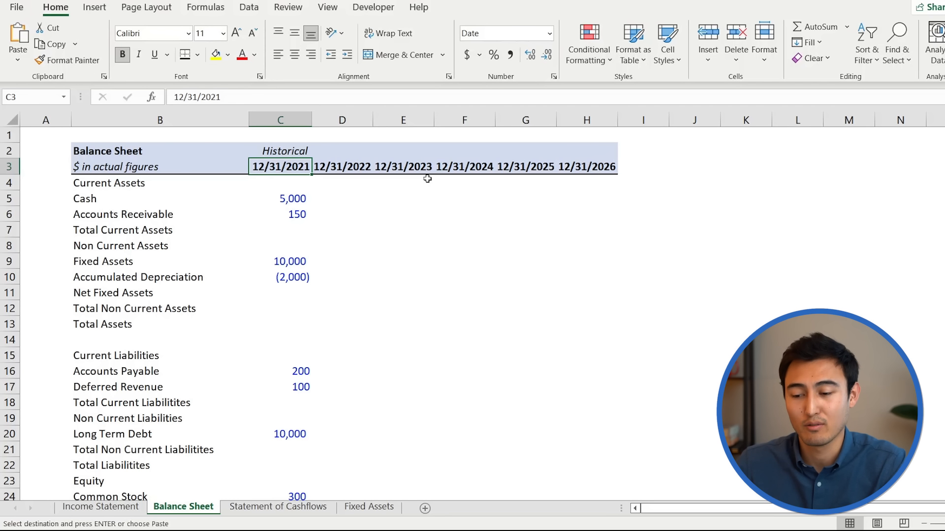
pyautogui.click(288, 151)
pyautogui.click(291, 166)
pyautogui.press('Up')
pyautogui.press('Down')
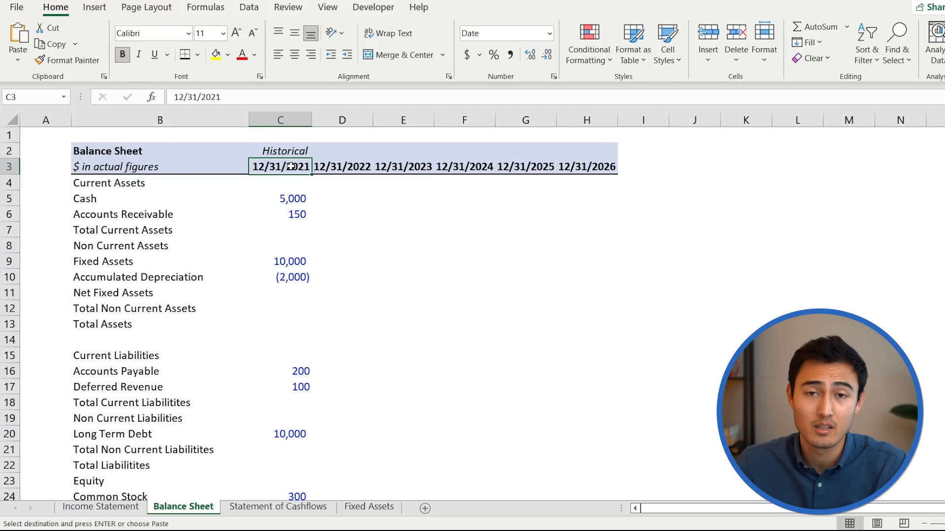
pyautogui.press('Right')
pyautogui.press('Right')
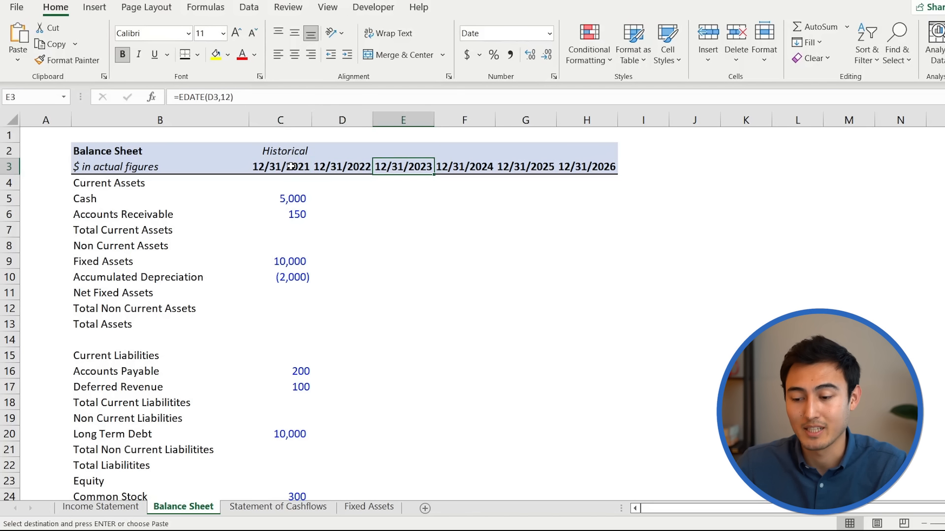
pyautogui.press('Left')
pyautogui.press('Left')
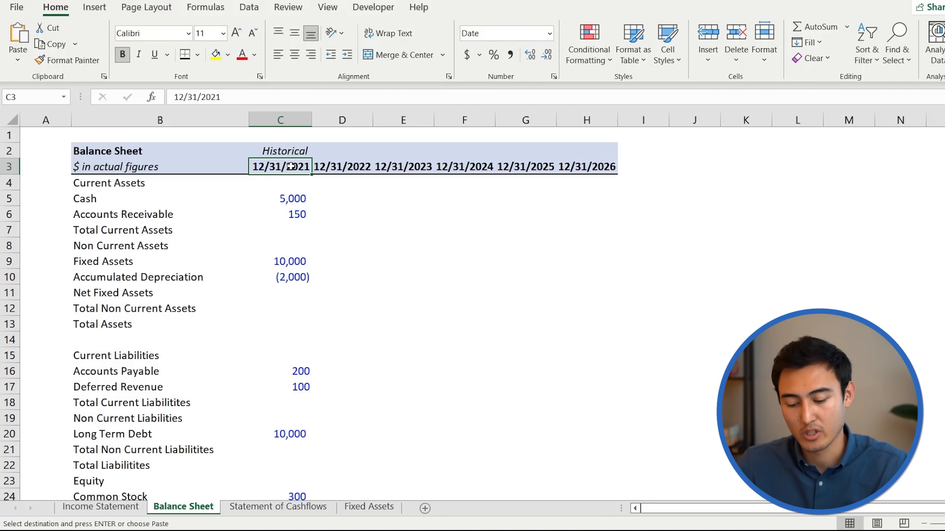
# Step: Apply the custom number format mmm-yy\A to the historical date header in C3
pyautogui.hotkey('ctrl', '1')
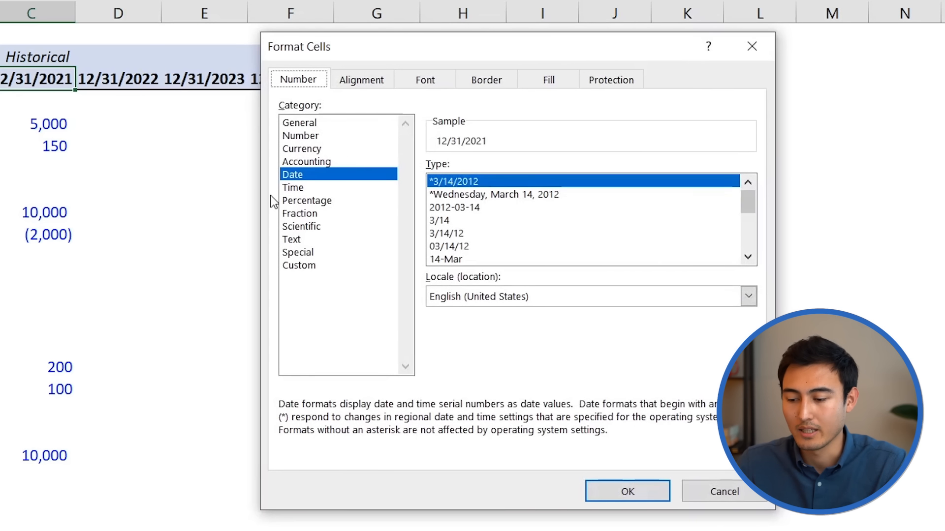
pyautogui.click(315, 265)
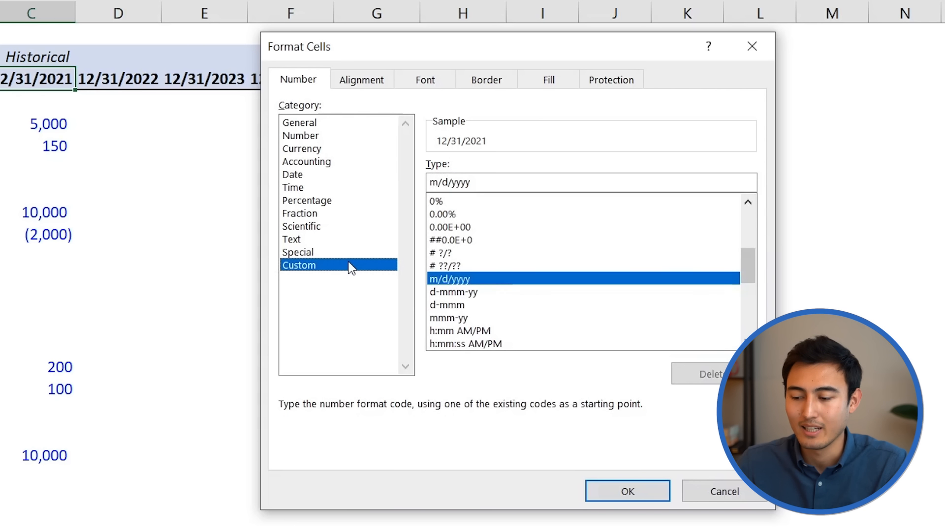
pyautogui.doubleClick(497, 190)
pyautogui.click(497, 189)
pyautogui.doubleClick(497, 189)
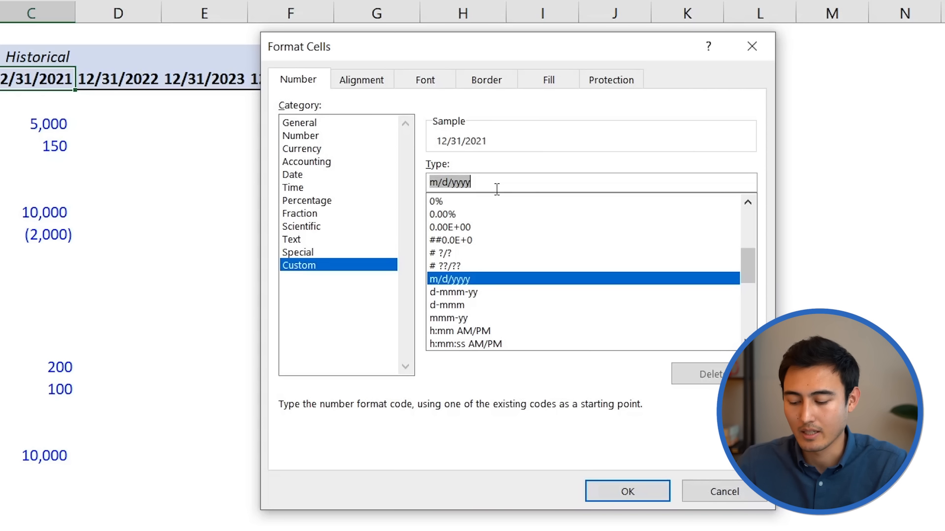
pyautogui.write('mmm-')
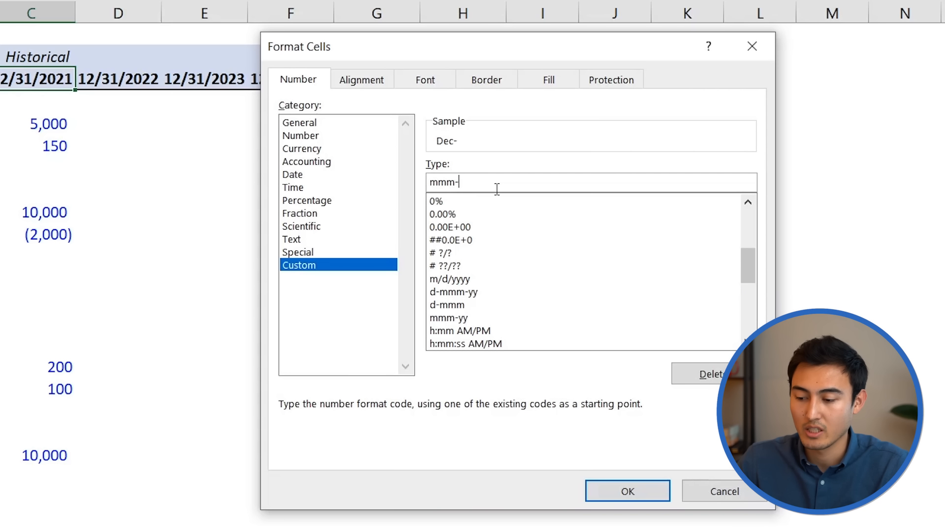
pyautogui.write('yy')
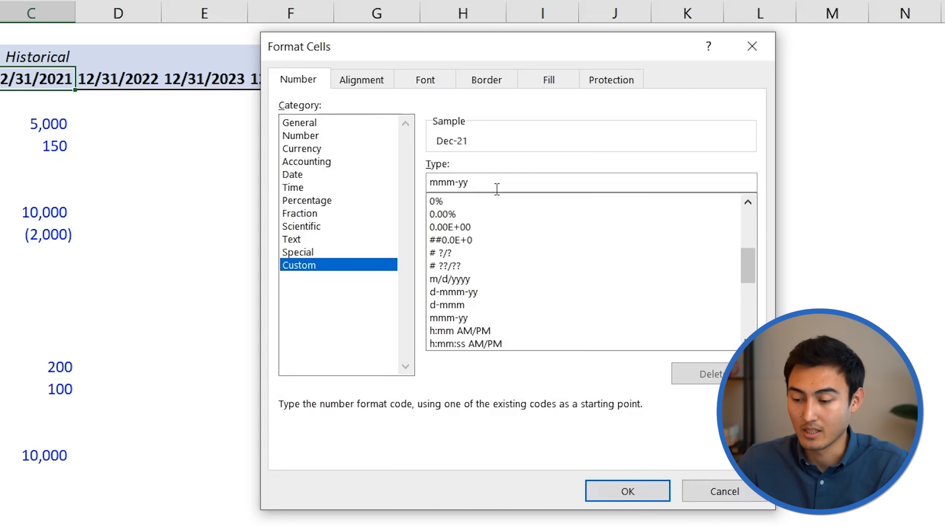
pyautogui.write('\\A')
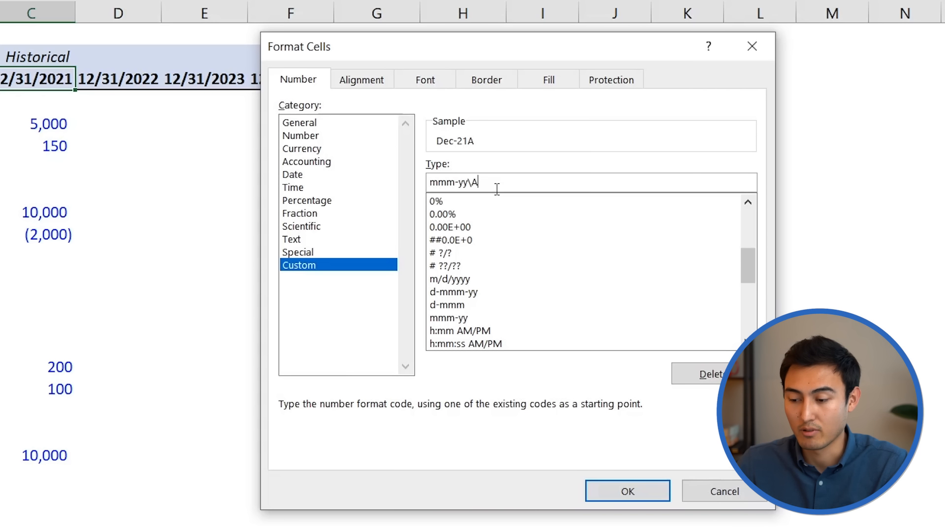
pyautogui.press('Return')
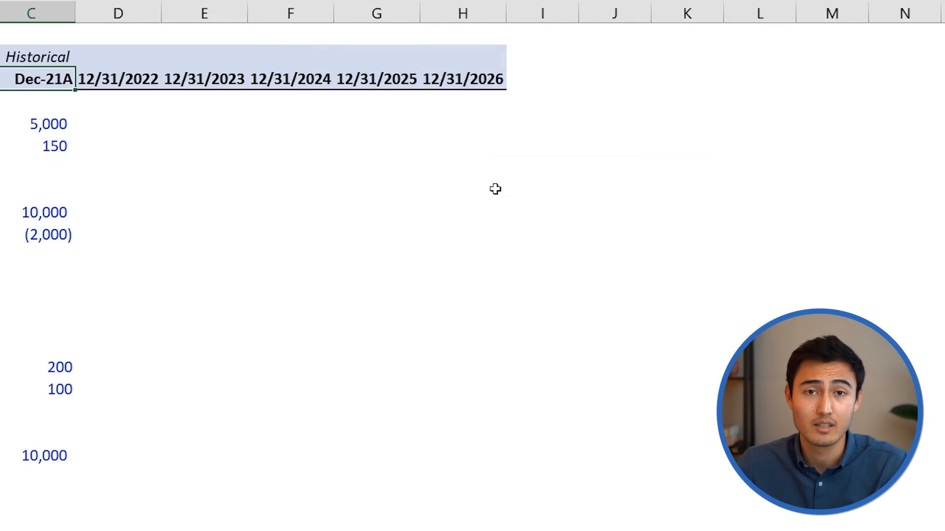
# Step: Apply the custom number format mmm-yy\E to the five projected date headers in D3:H3
pyautogui.press('Right')
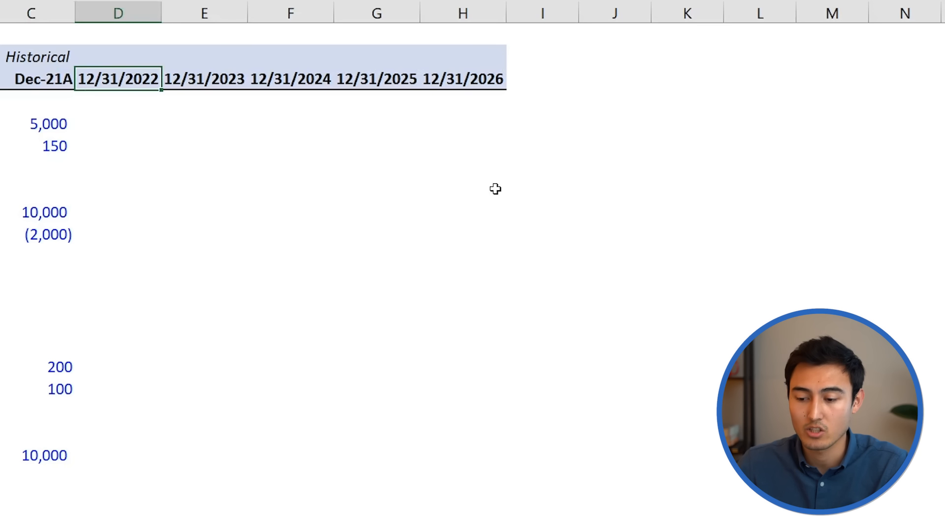
pyautogui.hotkey('shift', 'Right')
pyautogui.hotkey('shift', 'Right')
pyautogui.hotkey('shift', 'Right')
pyautogui.hotkey('shift', 'Right')
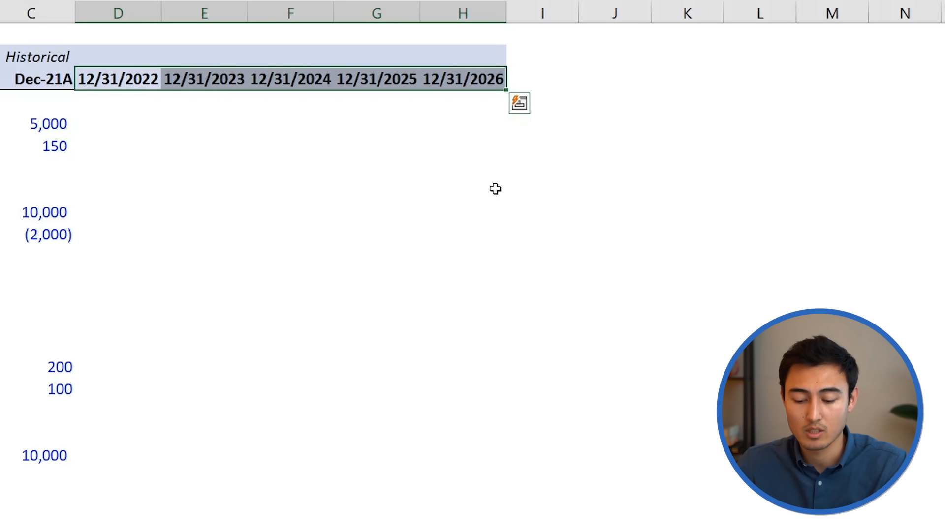
pyautogui.hotkey('ctrl', '1')
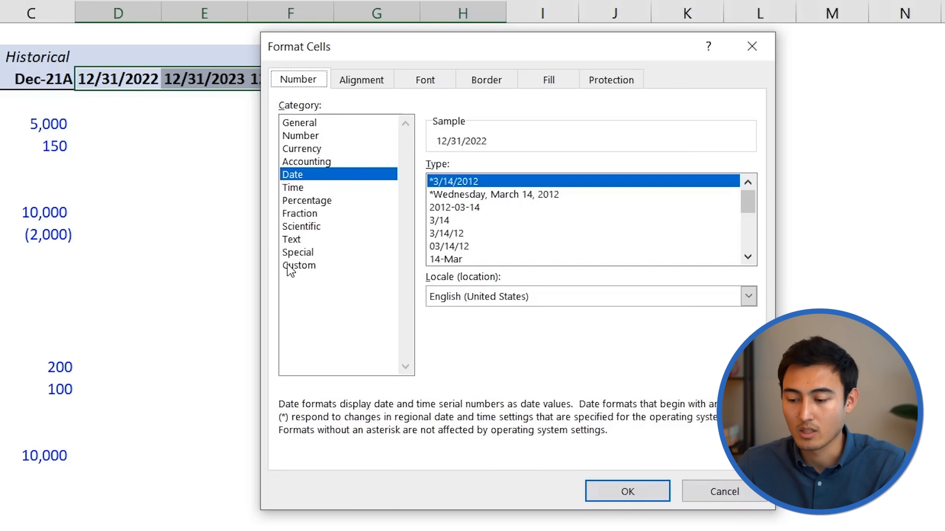
pyautogui.click(292, 266)
pyautogui.click(483, 183)
pyautogui.press('BackSpace')
pyautogui.press('BackSpace')
pyautogui.press('BackSpace')
pyautogui.press('BackSpace')
pyautogui.press('BackSpace')
pyautogui.press('BackSpace')
pyautogui.press('BackSpace')
pyautogui.press('BackSpace')
pyautogui.write('mmm')
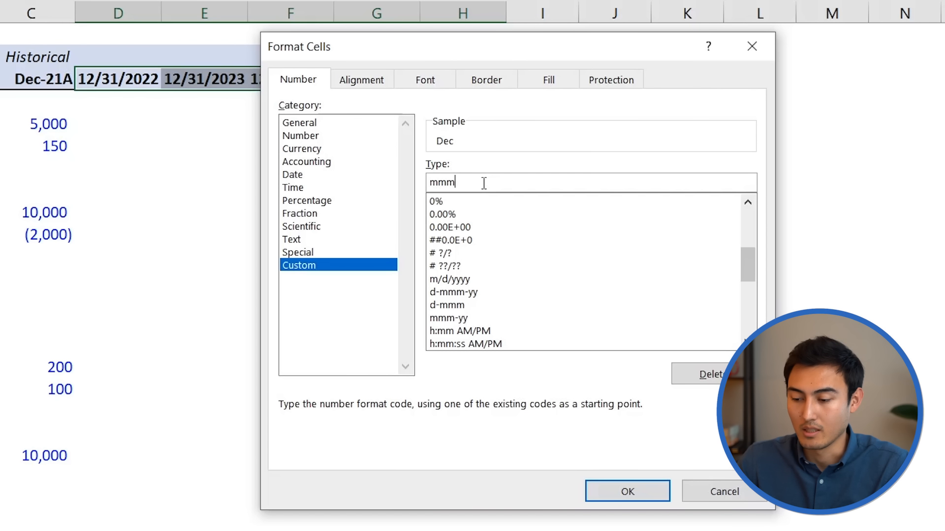
pyautogui.write('-yy\\E')
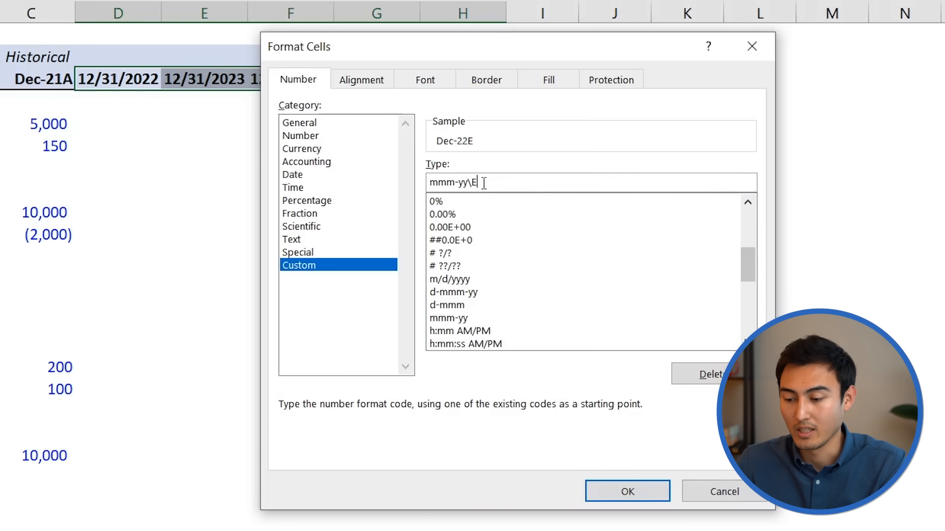
pyautogui.press('Return')
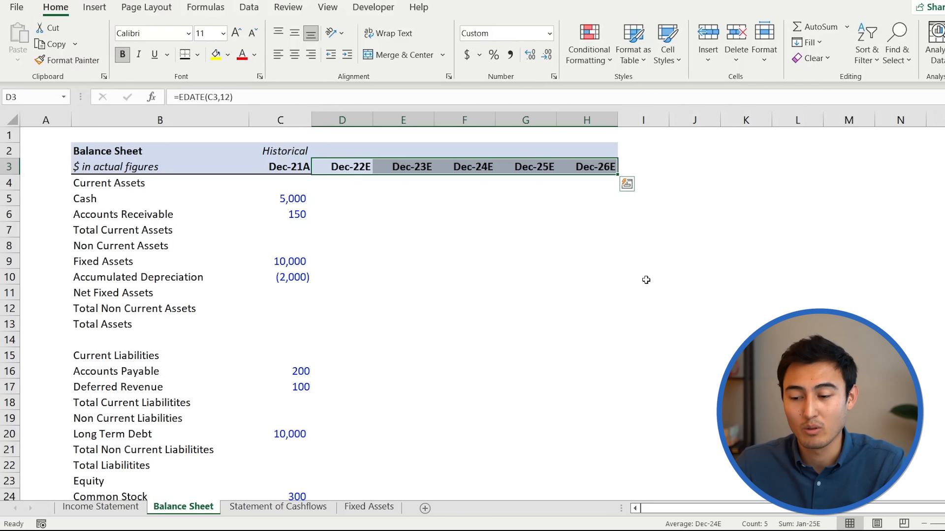
# Step: Indent the Cash and Accounts Receivable labels in B5:B6
pyautogui.press('Down')
pyautogui.press('Down')
pyautogui.press('Down')
pyautogui.press('Down')
pyautogui.press('Left')
pyautogui.press('Left')
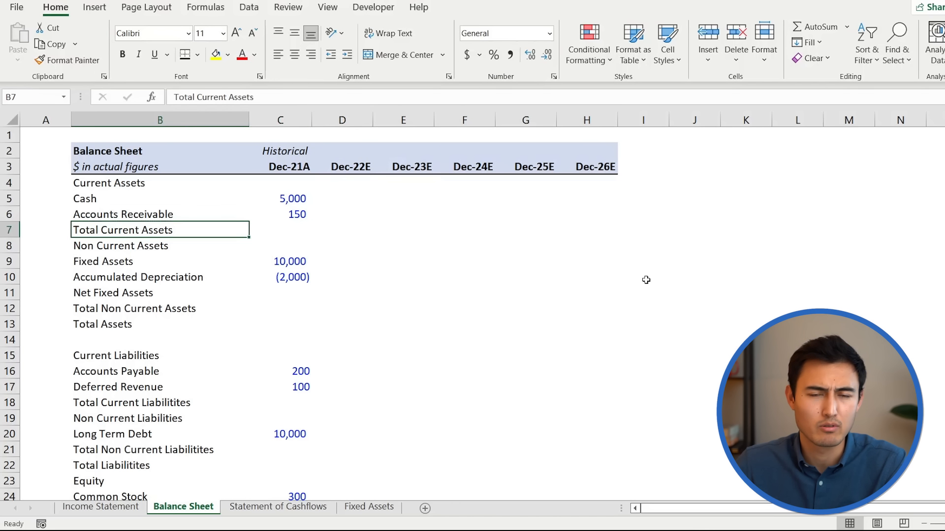
pyautogui.press('Up')
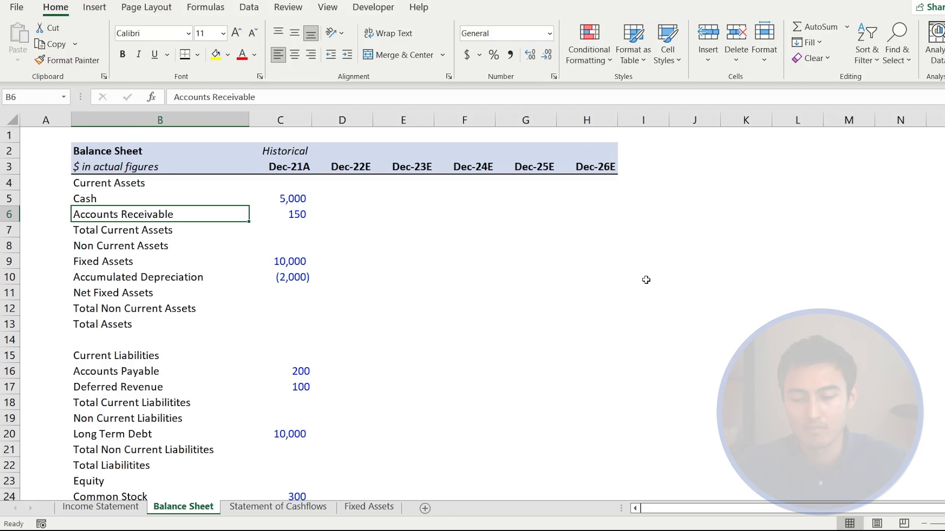
pyautogui.hotkey('shift', 'Up')
pyautogui.hotkey('alt', 'h')
pyautogui.press('6')
# Step: Indent the Fixed Assets and Accumulated Depreciation labels in B9:B10
pyautogui.press('Down')
pyautogui.press('Down')
pyautogui.press('Down')
pyautogui.hotkey('shift', 'Down')
pyautogui.hotkey('alt', 'h')
pyautogui.press('6')
# Step: Indent the Accounts Payable and Deferred Revenue labels in B16:B17
pyautogui.press('Down')
pyautogui.press('Down')
pyautogui.press('Down')
pyautogui.press('Down')
pyautogui.press('Down')
pyautogui.press('Down')
pyautogui.press('Down')
pyautogui.hotkey('shift', 'Down')
pyautogui.hotkey('alt', 'h')
pyautogui.press('6')
# Step: Bold the Total Current Assets row across B7:H7 and add a top border to it
pyautogui.hotkey('ctrl', 'Up')
pyautogui.hotkey('ctrl', 'Up')
pyautogui.hotkey('ctrl', 'Up')
pyautogui.hotkey('ctrl', 'Up')
pyautogui.press('Down')
pyautogui.press('Down')
pyautogui.press('Down')
pyautogui.press('Down')
pyautogui.press('Down')
pyautogui.press('Down')
pyautogui.hotkey('shift', 'Right')
pyautogui.hotkey('shift', 'Right')
pyautogui.hotkey('shift', 'Right')
pyautogui.hotkey('shift', 'Right')
pyautogui.hotkey('shift', 'Right')
pyautogui.hotkey('shift', 'Right')
pyautogui.hotkey('ctrl', 'b')
pyautogui.hotkey('alt', 'h')
pyautogui.press('b')
pyautogui.press('p')
# Step: Add a top border to the Total Non Current Assets row across B12:H12
pyautogui.press('Down')
pyautogui.press('Down')
pyautogui.press('Down')
pyautogui.press('Down')
pyautogui.press('Down')
pyautogui.hotkey('shift', 'Right')
pyautogui.hotkey('shift', 'Right')
pyautogui.hotkey('shift', 'Right')
pyautogui.hotkey('shift', 'Right')
pyautogui.hotkey('shift', 'Right')
pyautogui.hotkey('shift', 'Right')
pyautogui.hotkey('alt', 'h')
pyautogui.press('b')
pyautogui.press('p')
# Step: Apply a top and thick bottom border to the Total Assets row across B13:H13
pyautogui.press('Up')
pyautogui.hotkey('shift', 'Right')
pyautogui.hotkey('shift', 'Right')
pyautogui.hotkey('shift', 'Right')
pyautogui.hotkey('shift', 'Right')
pyautogui.hotkey('shift', 'Right')
pyautogui.hotkey('shift', 'Right')
pyautogui.hotkey('alt', 'h')
pyautogui.press('b')
pyautogui.press('c')
# Step: Apply a top and thick bottom border to the total liabilities row across B22:H22
pyautogui.press('Down')
pyautogui.press('Down')
pyautogui.press('Down')
pyautogui.press('Down')
pyautogui.hotkey('shift', 'Right')
pyautogui.hotkey('shift', 'Right')
pyautogui.hotkey('shift', 'Right')
pyautogui.hotkey('shift', 'Right')
pyautogui.hotkey('shift', 'Right')
pyautogui.hotkey('shift', 'Right')
pyautogui.write('hbc')
pyautogui.press('Escape')
pyautogui.hotkey('ctrl', 'Up')
pyautogui.hotkey('ctrl', 'Up')
pyautogui.hotkey('ctrl', 'Up')
pyautogui.hotkey('ctrl', 'Up')
pyautogui.hotkey('ctrl', 'Up')
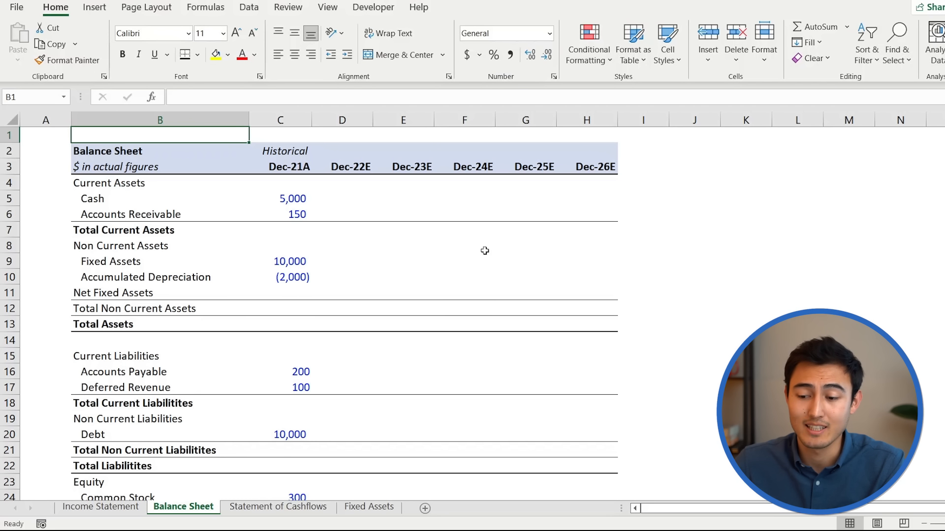
# Step: Examine the historical Dec-21A balances for Cash, Accounts Receivable and Fixed Assets in column C
pyautogui.click(289, 215)
pyautogui.press('Up')
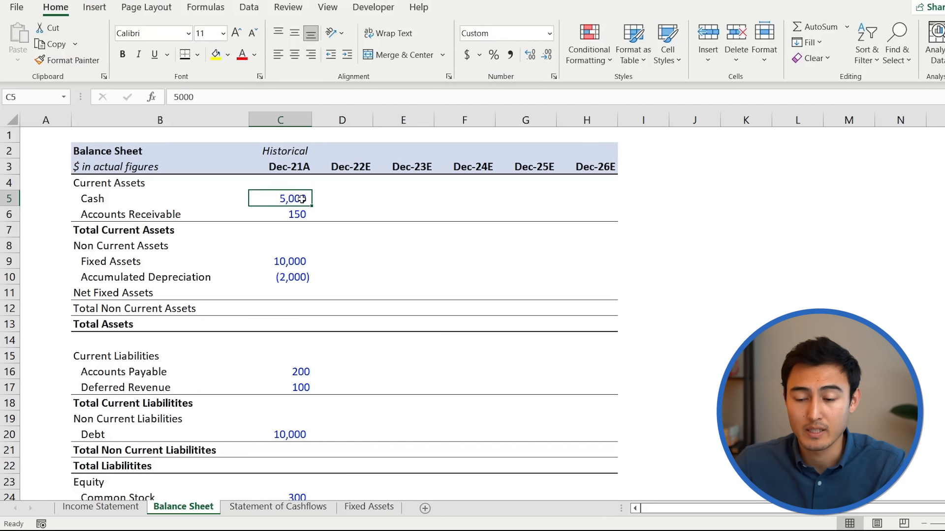
pyautogui.press('Down')
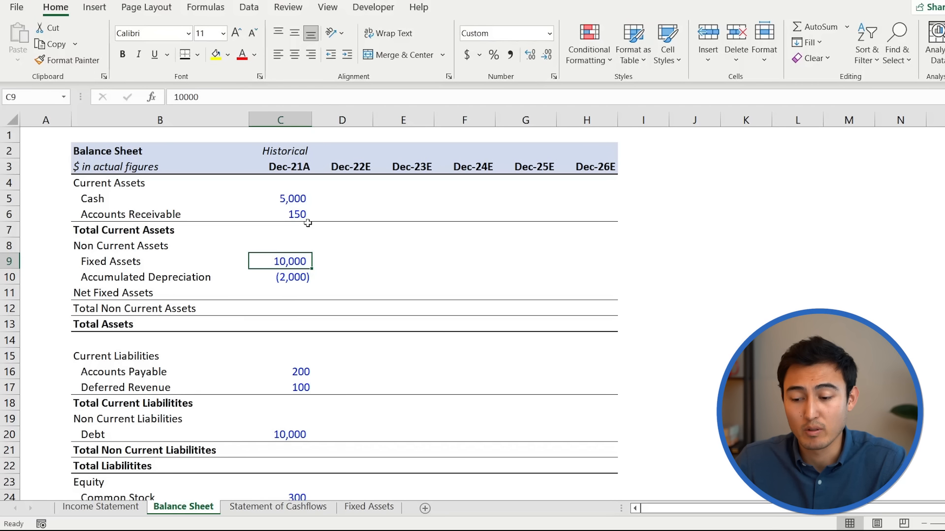
pyautogui.hotkey('ctrl', 'shift', 'Right')
pyautogui.hotkey('ctrl', 'shift', 'Left')
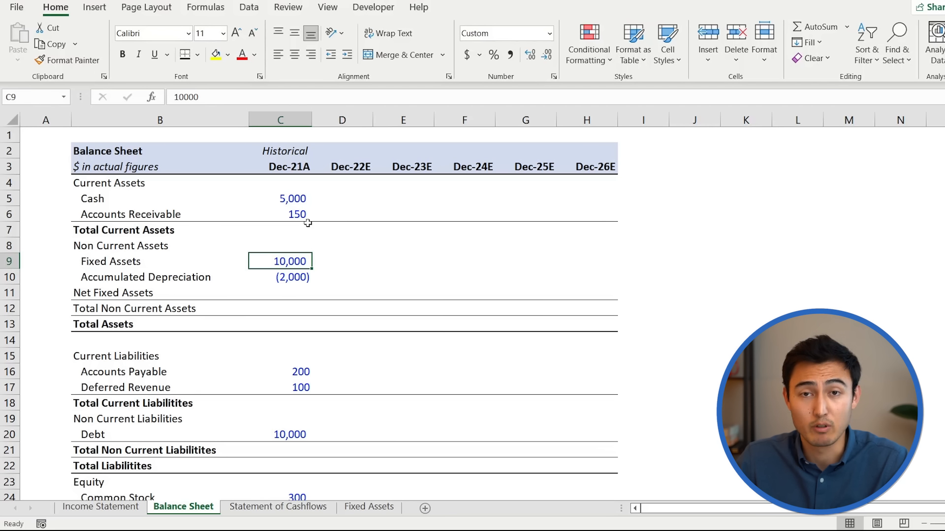
# Step: On the Fixed Assets sheet, examine the Existing Equipment depreciation across the projected years in row 11
pyautogui.hotkey('ctrl', 'pagedown')
pyautogui.hotkey('ctrl', 'pagedown')
pyautogui.press('Down')
pyautogui.press('Down')
pyautogui.press('Down')
pyautogui.press('Up')
pyautogui.press('Up')
pyautogui.press('Up')
pyautogui.press('Up')
pyautogui.press('Up')
pyautogui.press('Up')
pyautogui.press('Up')
pyautogui.press('Up')
pyautogui.press('Up')
pyautogui.press('Up')
pyautogui.press('Down')
pyautogui.press('Down')
pyautogui.press('Down')
pyautogui.hotkey('shift', 'space')
pyautogui.hotkey('shift', 'BackSpace')
pyautogui.press('Right')
pyautogui.press('Right')
pyautogui.press('Left')
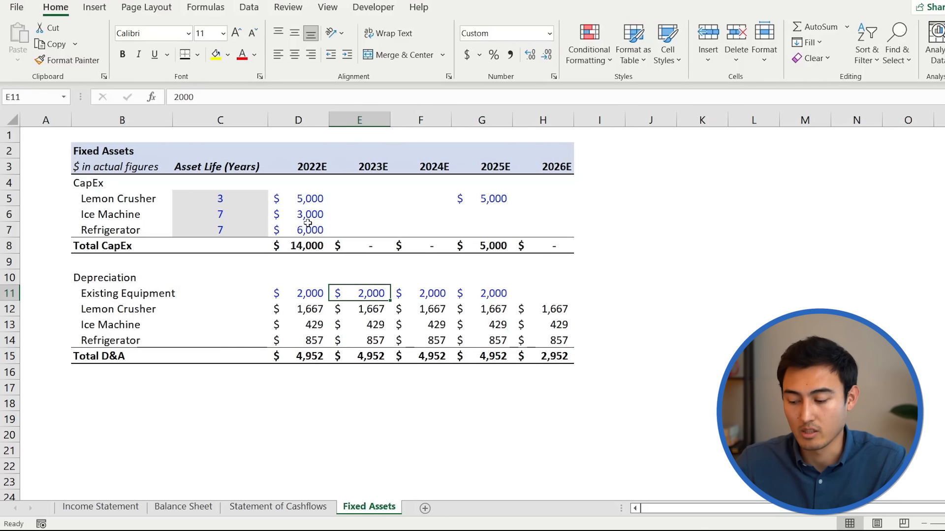
# Step: Back on the Balance Sheet, calculate historical Total Current Assets in C7 as the sum of C5:C6
pyautogui.hotkey('ctrl', 'pageup')
pyautogui.hotkey('ctrl', 'pageup')
pyautogui.press('Down')
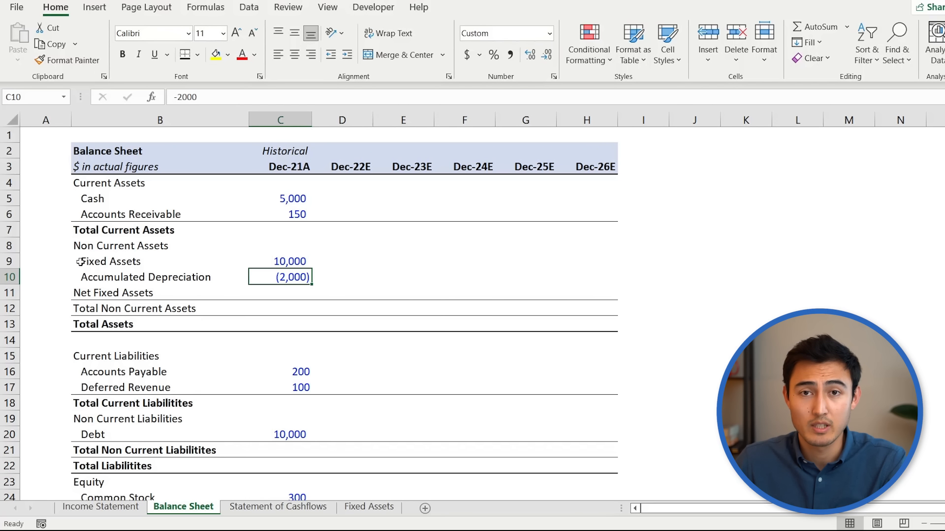
pyautogui.press('Up')
pyautogui.press('Up')
pyautogui.press('Up')
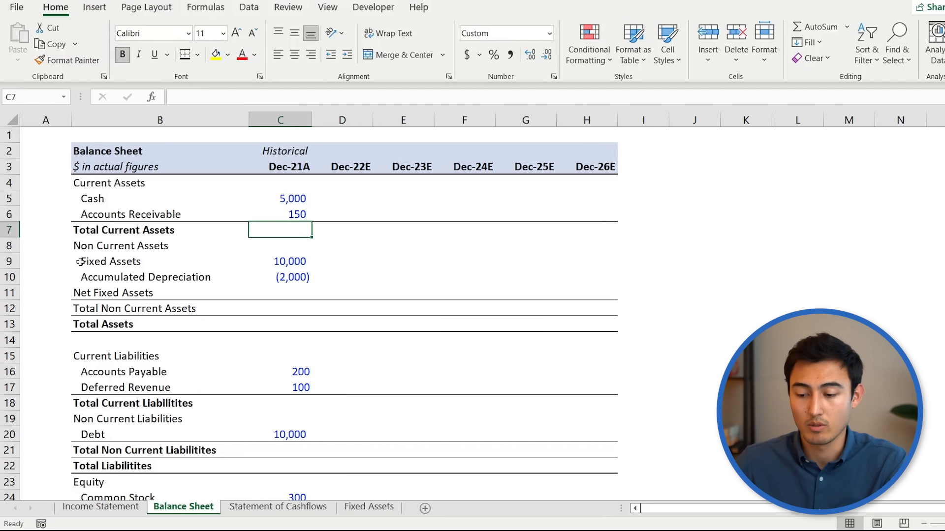
pyautogui.hotkey('alt', '=')
pyautogui.press('Return')
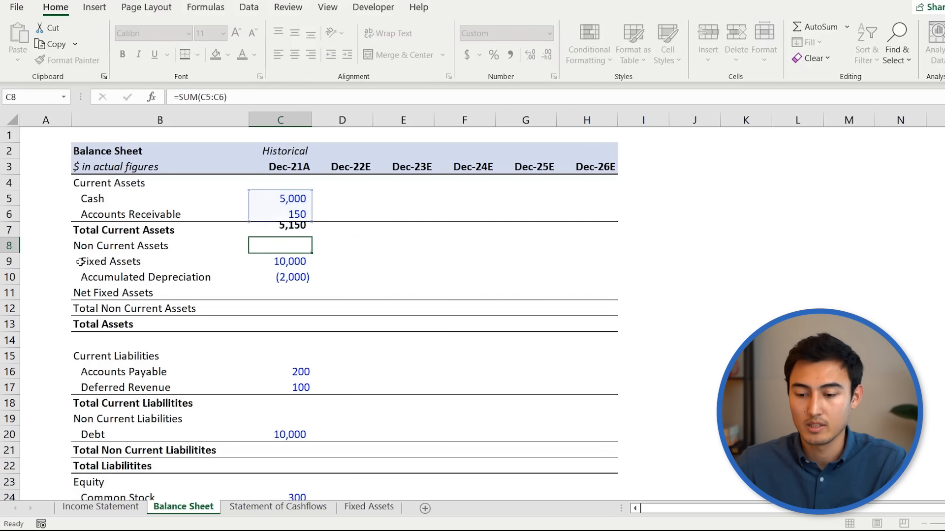
# Step: Calculate historical Net Fixed Assets in C11 by summing Fixed Assets and Accumulated Depreciation in C9:C10
pyautogui.press('Down')
pyautogui.press('Down')
pyautogui.press('Down')
pyautogui.hotkey('alt', '=')
pyautogui.press('Return')
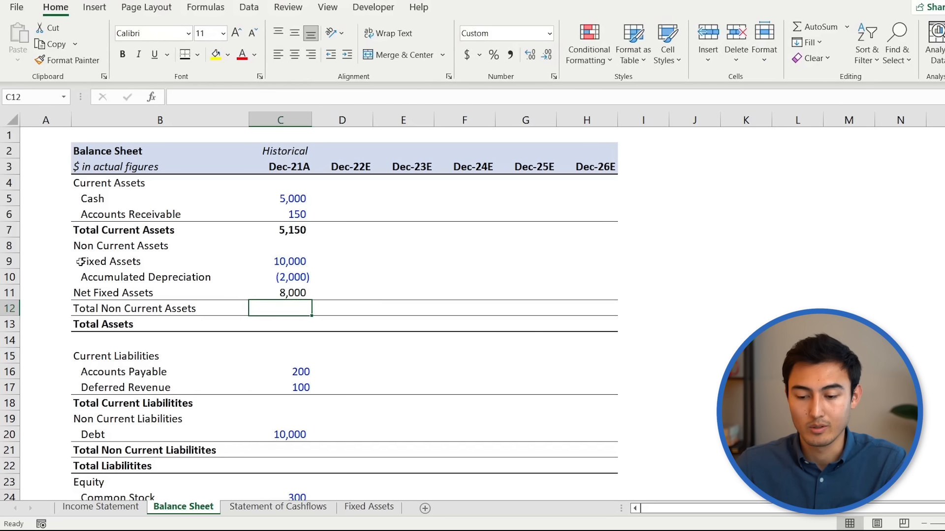
# Step: Link historical Total Non Current Assets in C12 to Net Fixed Assets in C11
pyautogui.write('=')
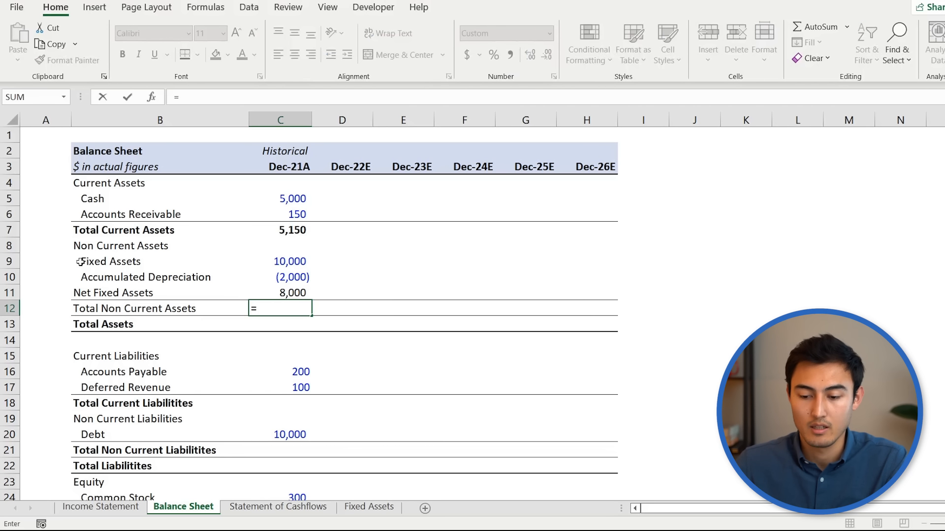
pyautogui.press('Up')
pyautogui.press('Return')
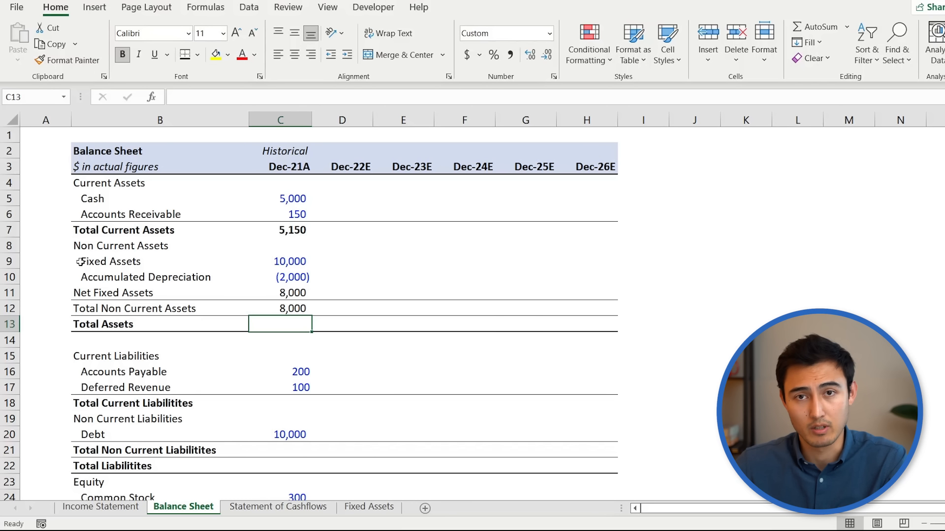
# Step: Calculate historical Total Assets in C13 by adding Total Non Current Assets in C12 and Total Current Assets in C7
pyautogui.write('=')
pyautogui.press('Up')
pyautogui.press('Up')
pyautogui.press('Up')
pyautogui.press('Up')
pyautogui.press('Up')
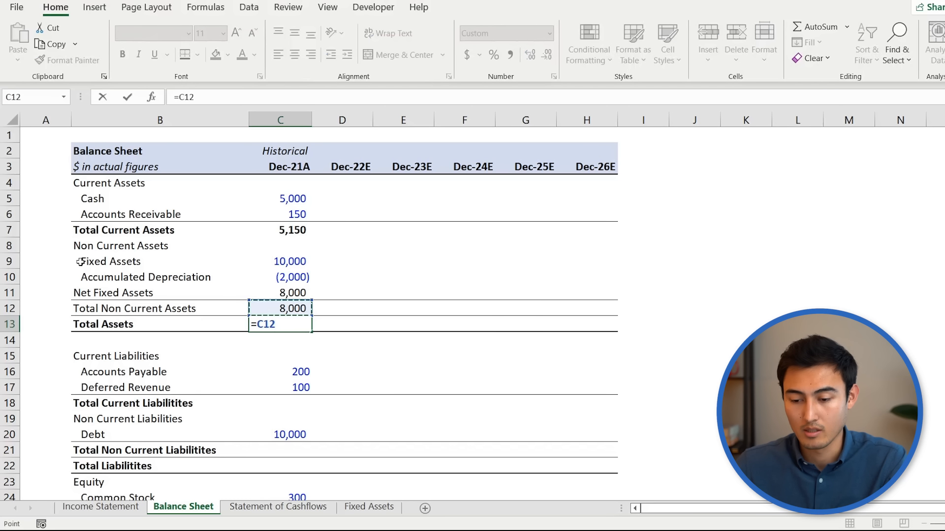
pyautogui.press('Up')
pyautogui.press('Return')
pyautogui.press('Down')
pyautogui.press('Down')
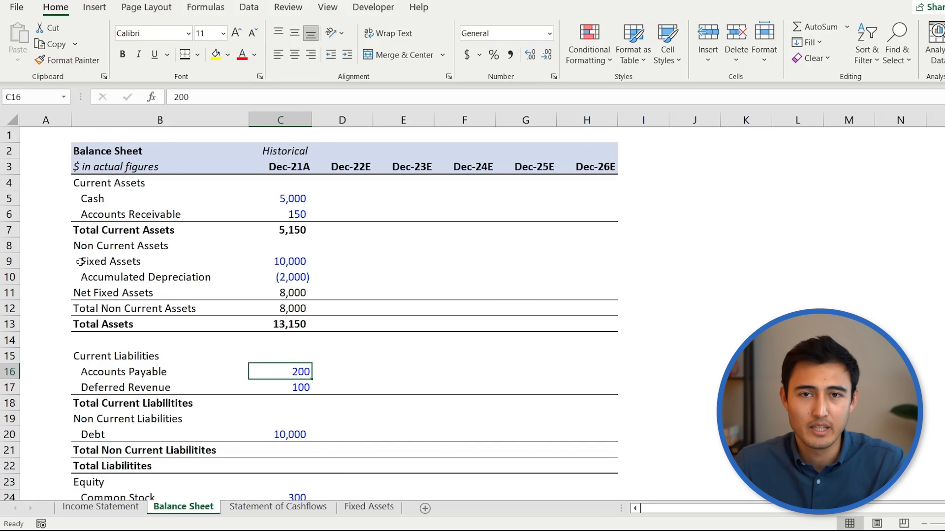
# Step: Total the Dec-21A current liabilities in C18 by summing Accounts Payable and Deferred Revenue
pyautogui.hotkey('shift', 'space')
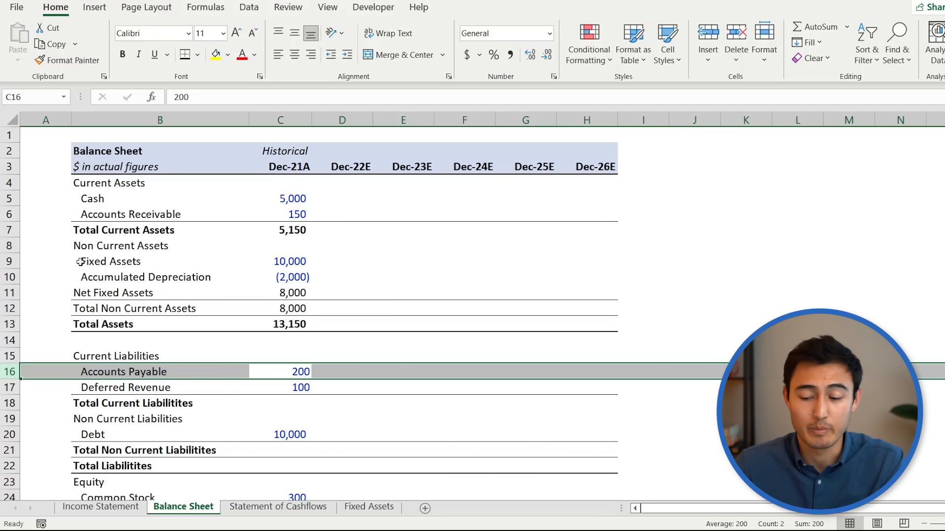
pyautogui.press('Down')
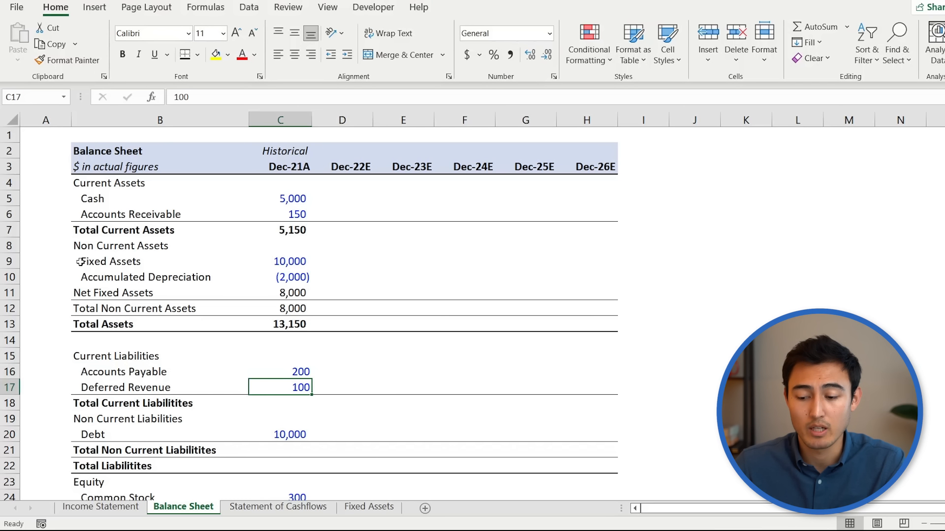
pyautogui.hotkey('shift', 'space')
pyautogui.press('Right')
pyautogui.press('Left')
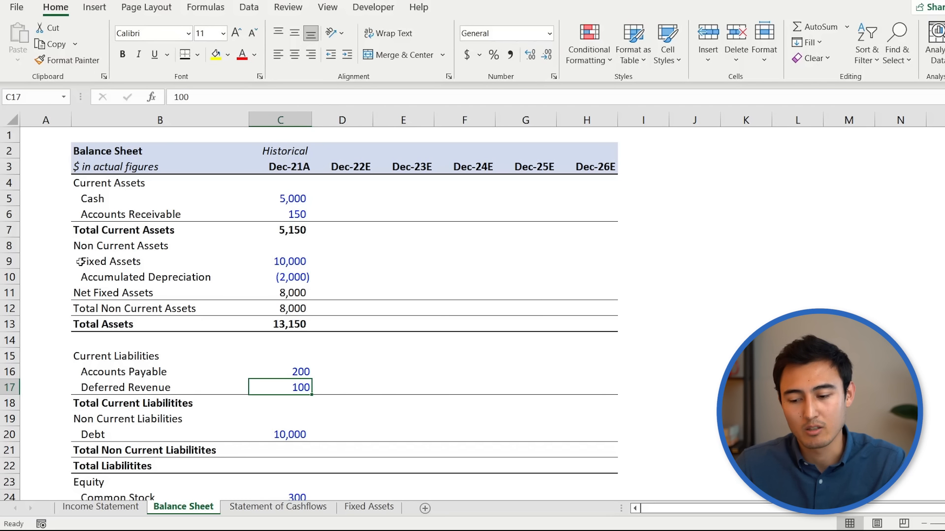
pyautogui.press('Down')
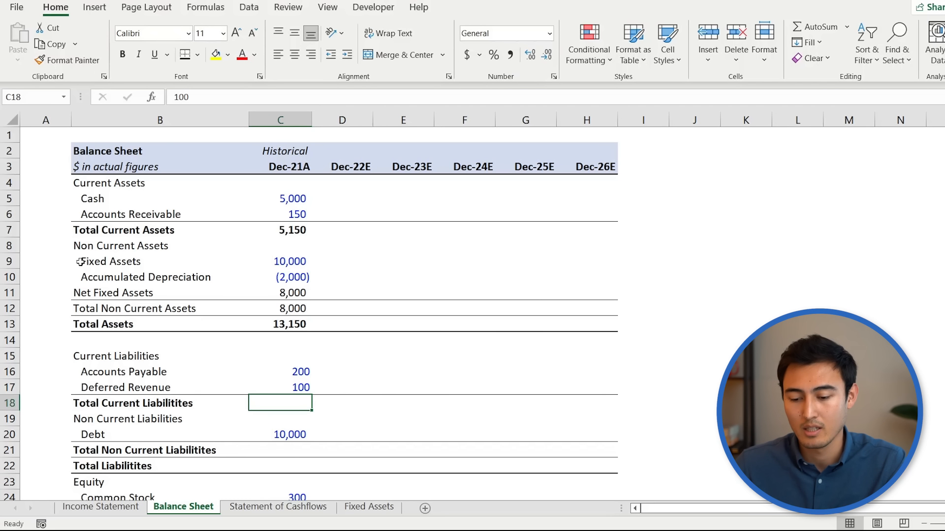
pyautogui.hotkey('alt', '=')
pyautogui.press('Return')
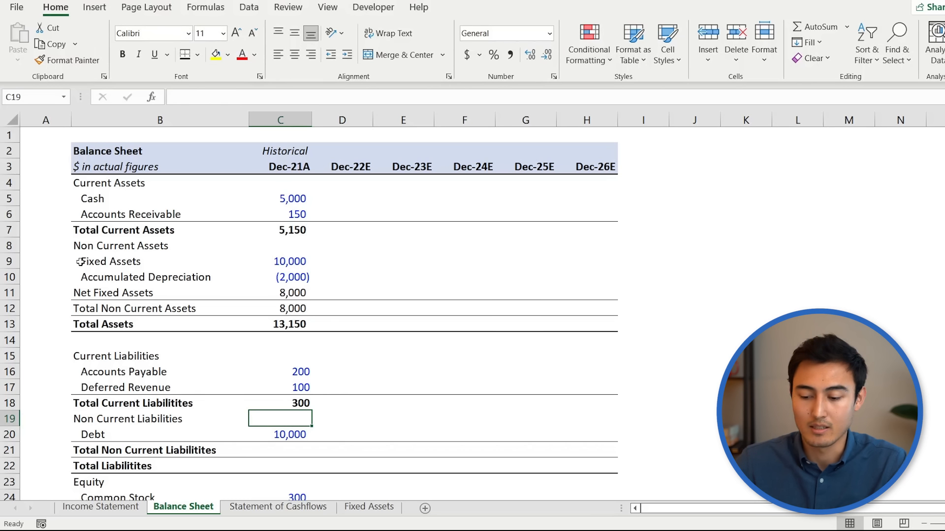
# Step: Link Total Non Current Liabilities for Dec-21A in C21 to the Debt balance with =C20
pyautogui.press('Down')
pyautogui.press('Down')
pyautogui.press('Up')
pyautogui.hotkey('shift', 'space')
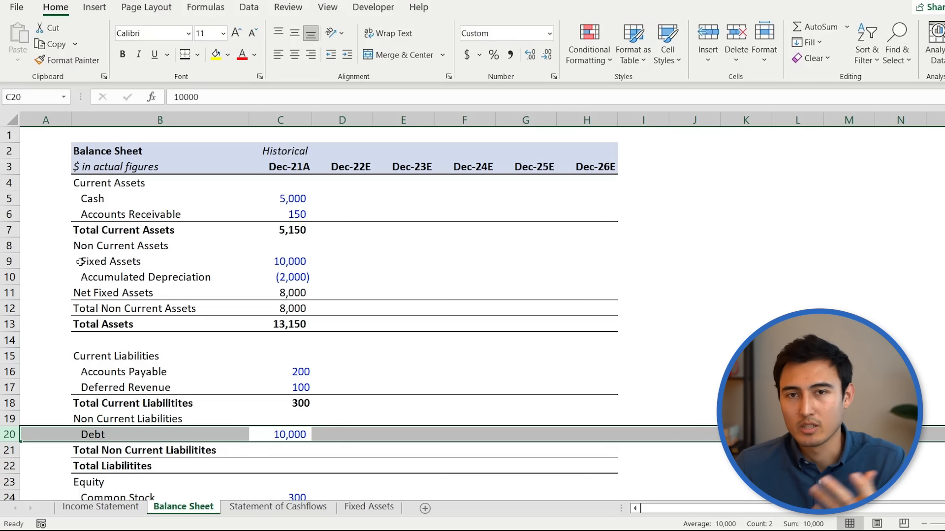
pyautogui.press('Down')
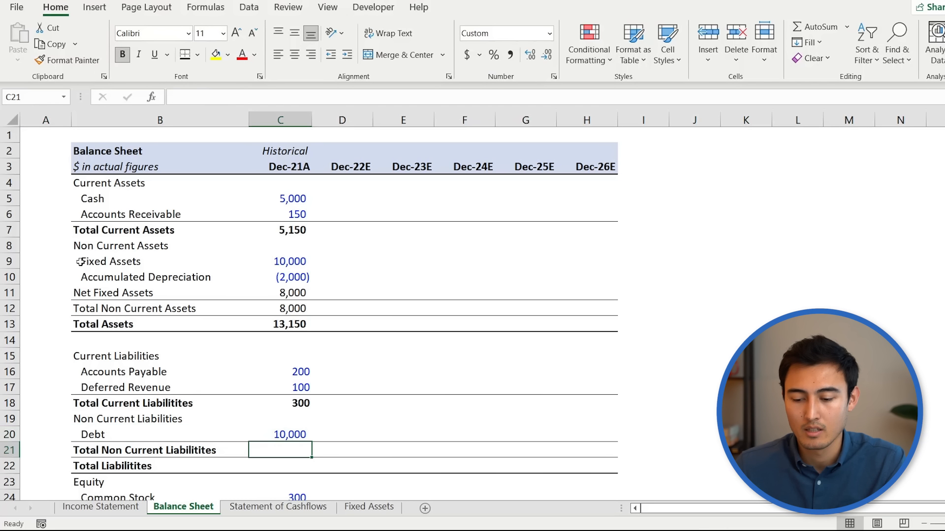
pyautogui.write('=c20')
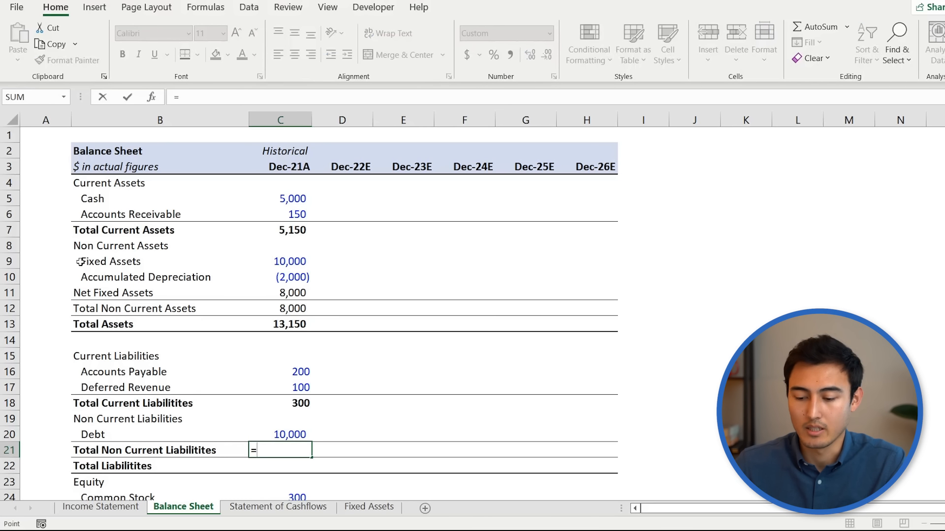
pyautogui.press('Return')
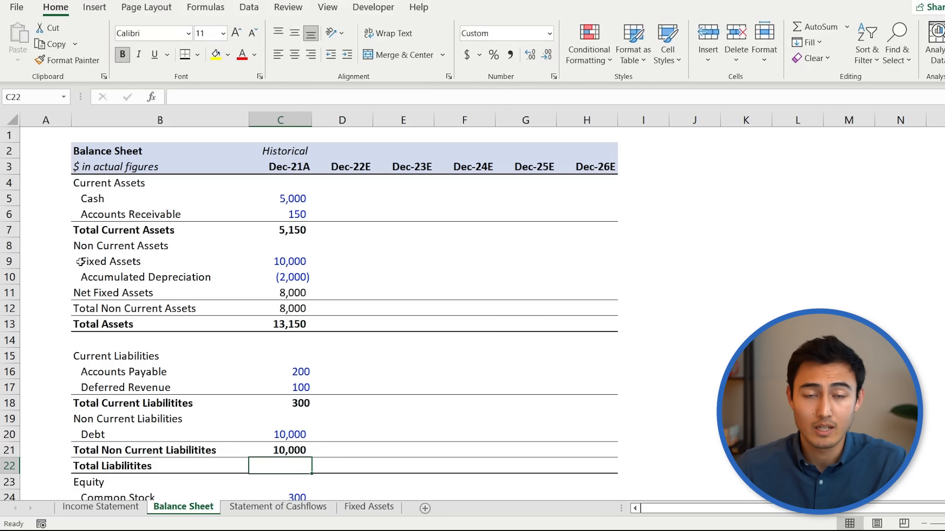
# Step: Calculate Dec-21A Total Liabilities in C22 as current plus non-current liabilities with =C18+C21
pyautogui.write('=')
pyautogui.press('Up')
pyautogui.press('Up')
pyautogui.press('Up')
pyautogui.press('Up')
pyautogui.press('Up')
pyautogui.press('Down')
pyautogui.write('+')
pyautogui.press('Up')
pyautogui.press('Return')
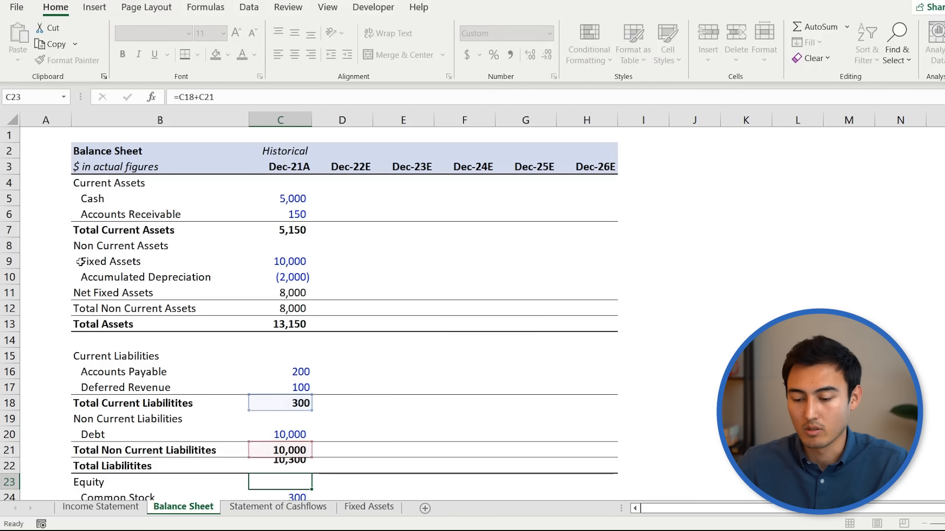
# Step: Total the Dec-21A equity in C26 by summing Common Stock and Retained Earnings
pyautogui.press('Down')
pyautogui.press('Down')
pyautogui.press('Up')
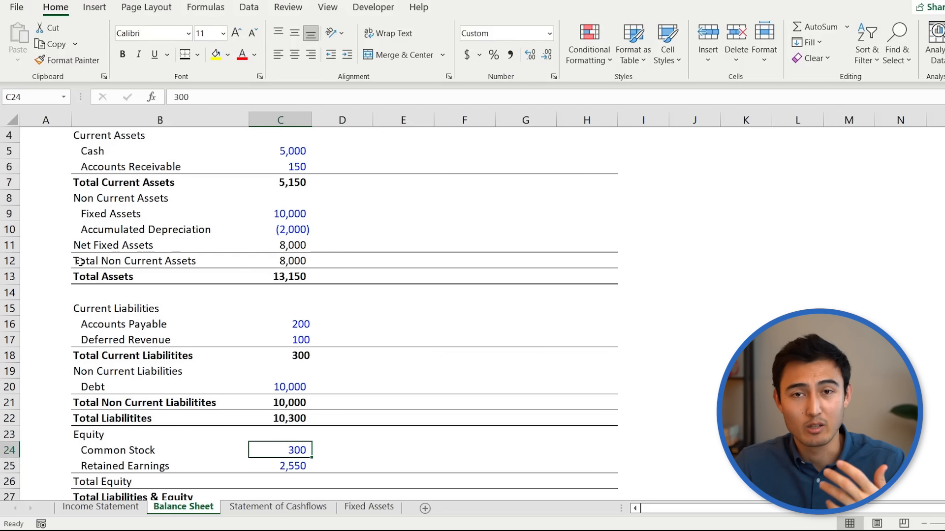
pyautogui.press('Down')
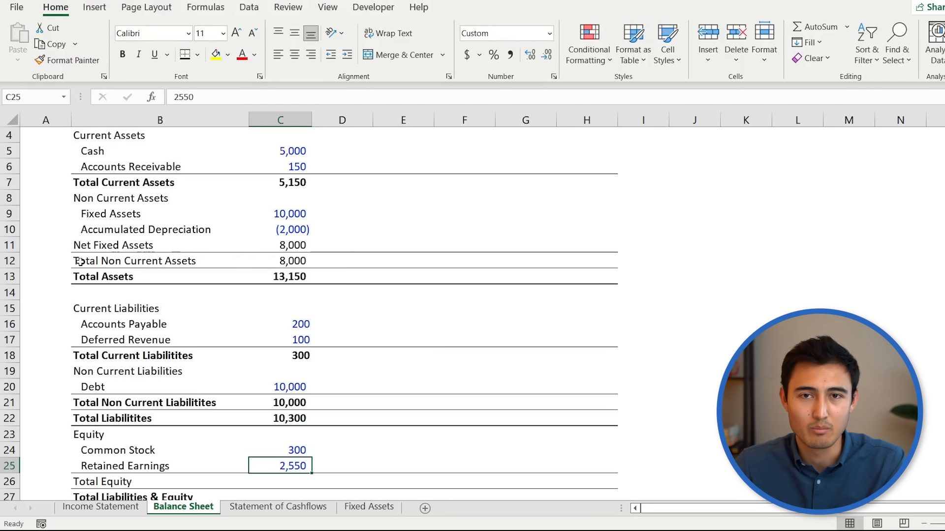
pyautogui.press('Down')
pyautogui.hotkey('alt', '=')
pyautogui.press('Return')
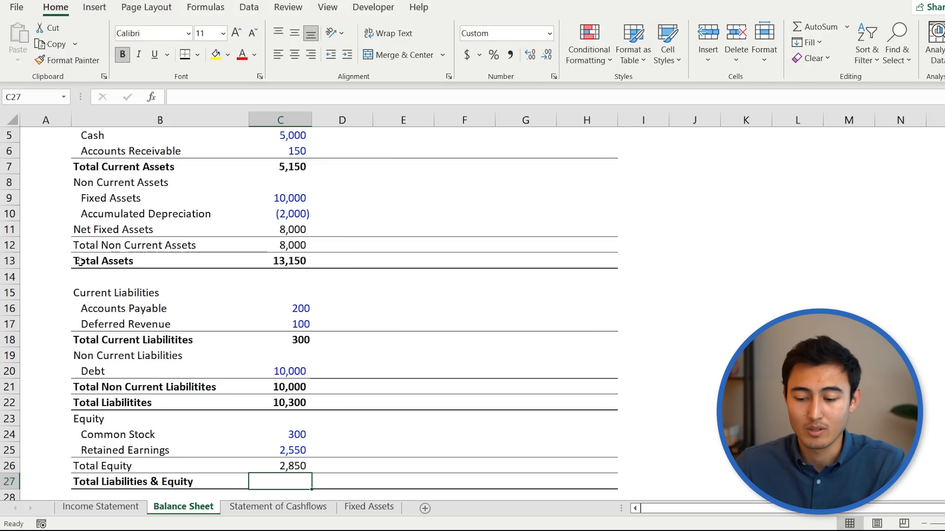
# Step: Calculate Dec-21A Total Liabilities & Equity in C27 by adding Total Equity in C26 and Total Liabilities in C22
pyautogui.write('=C26+')
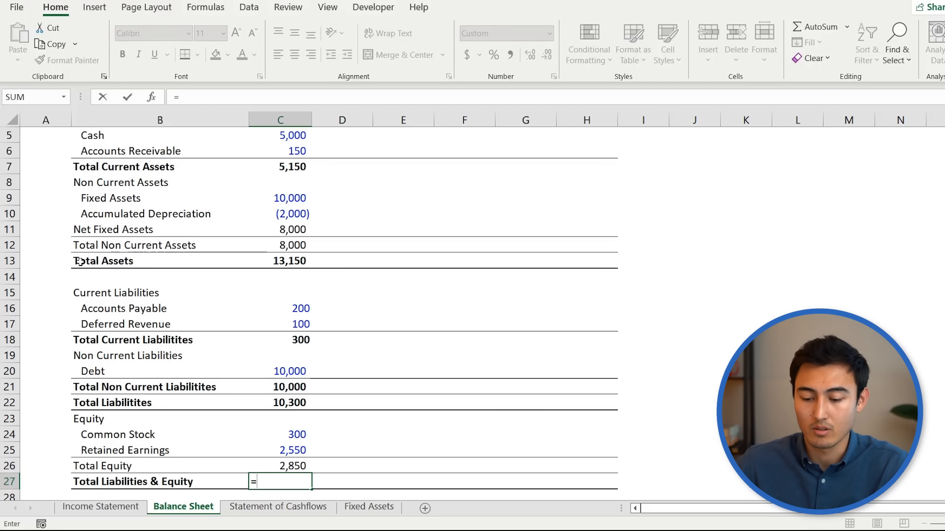
pyautogui.press('Up')
pyautogui.press('Up')
pyautogui.press('Up')
pyautogui.press('Up')
pyautogui.press('Up')
pyautogui.press('Up')
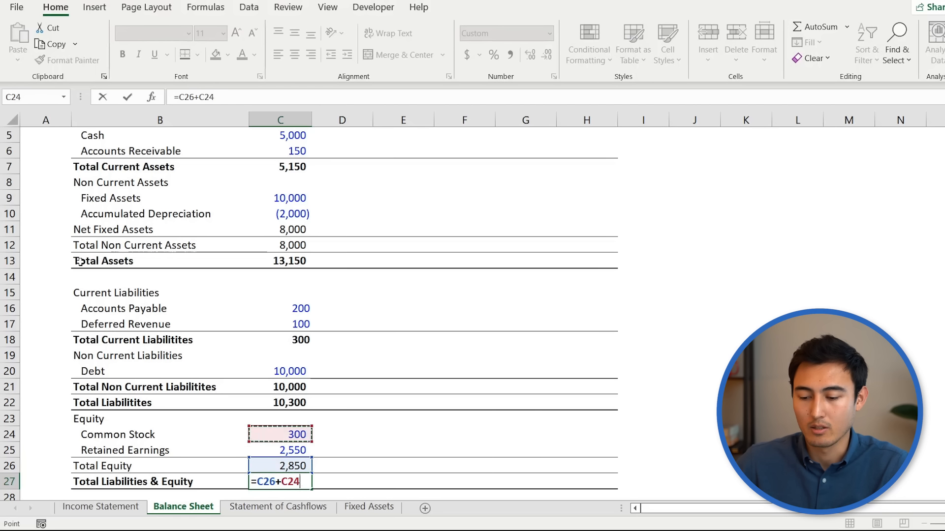
pyautogui.press('Down')
pyautogui.press('Return')
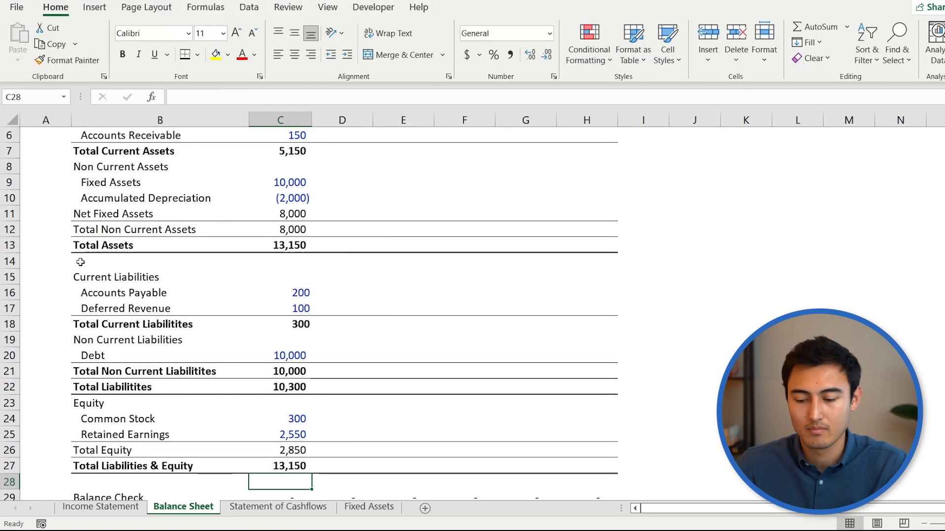
# Step: Inspect the Balance Check formula in C29 and the cells it references, leaving it unedited
pyautogui.press('Down')
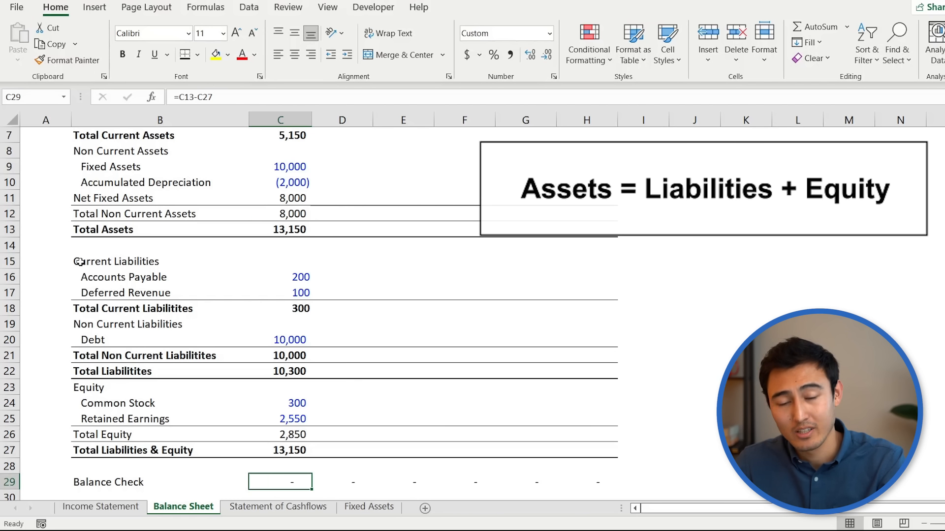
pyautogui.press('F2')
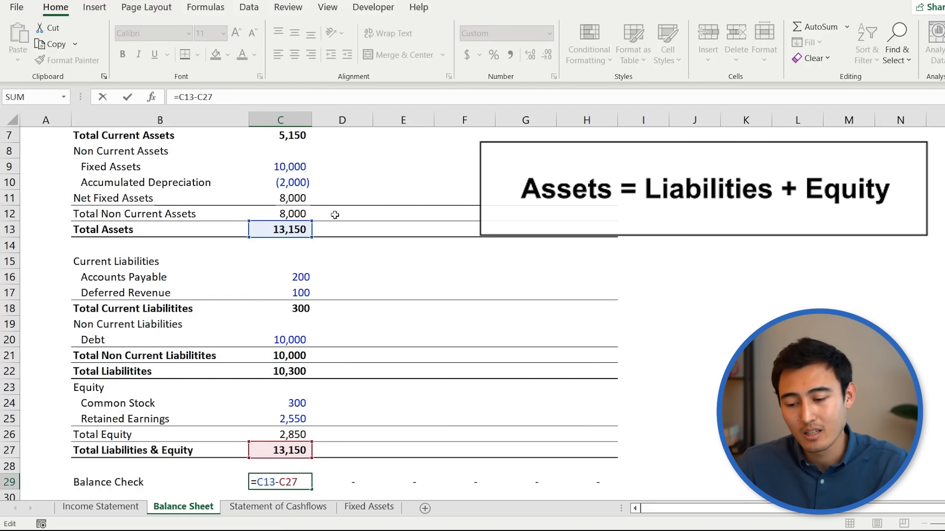
pyautogui.press('Escape')
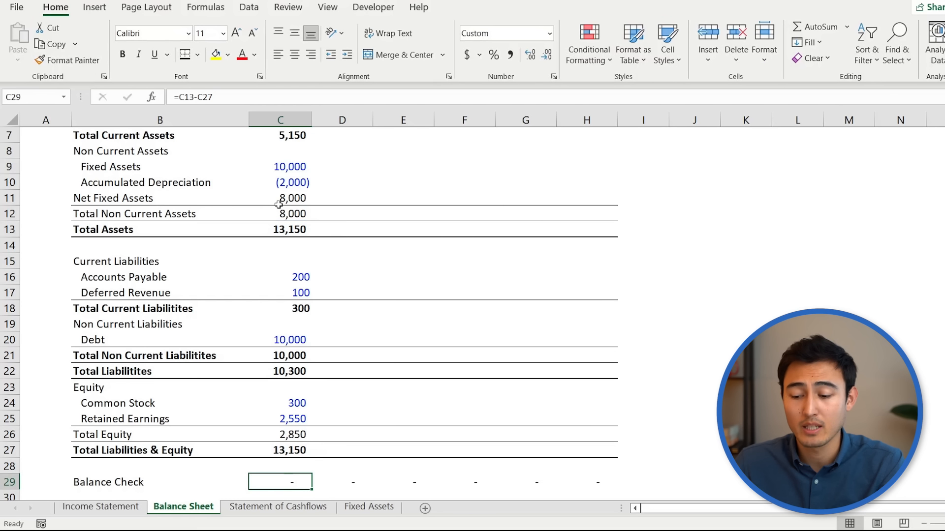
# Step: Look through the Assumptions section below the balance sheet, from Net Revenue and COGS down to the debt inputs
pyautogui.press('Down')
pyautogui.press('Down')
pyautogui.press('Down')
pyautogui.press('Down')
pyautogui.press('Down')
pyautogui.press('Down')
pyautogui.press('Down')
pyautogui.press('Down')
pyautogui.press('Down')
pyautogui.press('Down')
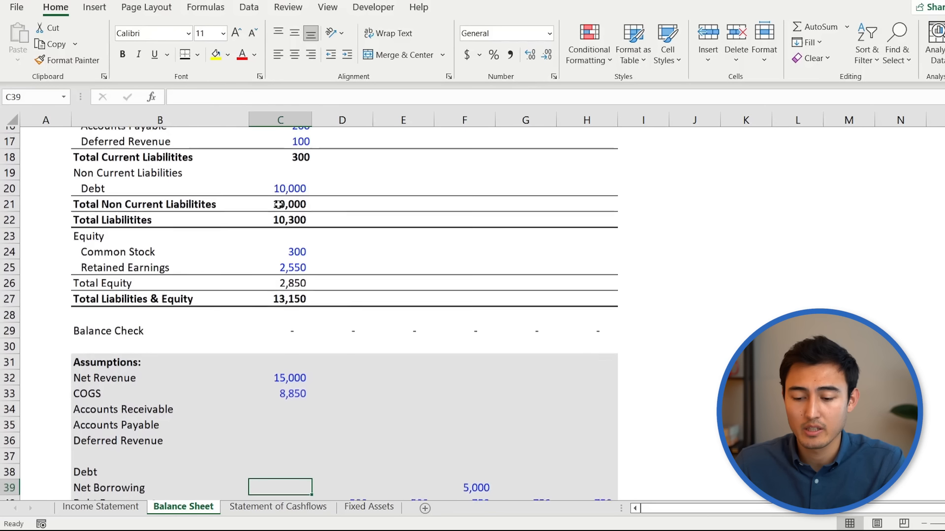
pyautogui.press('Down')
pyautogui.press('Down')
pyautogui.press('Down')
pyautogui.press('Down')
pyautogui.press('Down')
pyautogui.press('Up')
pyautogui.press('Up')
pyautogui.press('Up')
pyautogui.press('Up')
pyautogui.press('Up')
pyautogui.press('Up')
pyautogui.press('Up')
pyautogui.press('Up')
pyautogui.press('Up')
pyautogui.press('Up')
pyautogui.press('Up')
pyautogui.press('Up')
pyautogui.press('Down')
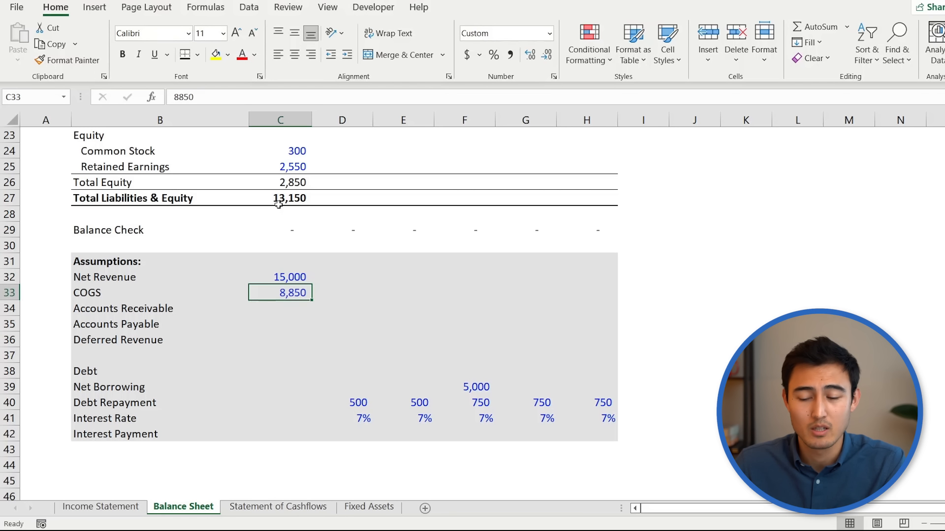
pyautogui.press('Down')
pyautogui.press('Down')
pyautogui.press('Down')
pyautogui.press('Up')
pyautogui.press('Up')
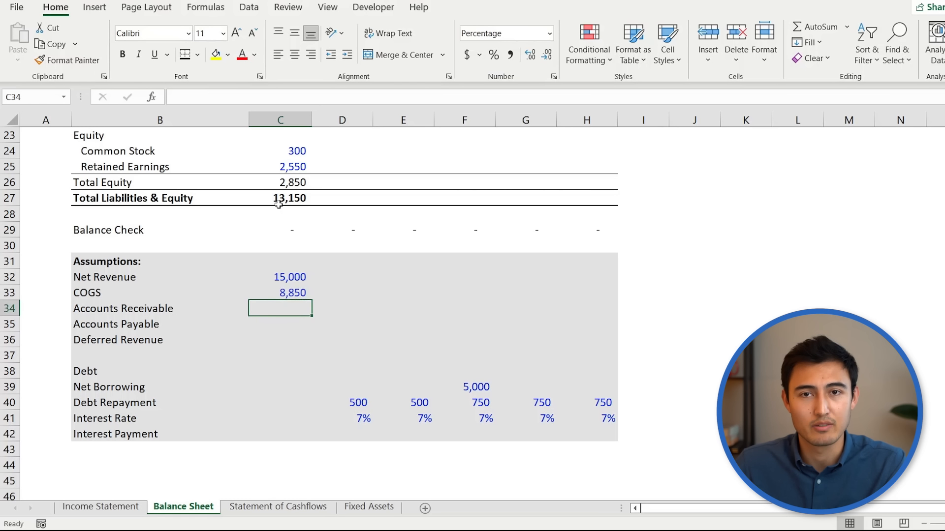
# Step: Replace the Accounts Receivable assumption label in B34 with a formula joining B6 and " as a % of rev"
pyautogui.scroll(3, 278, 204)
pyautogui.press('Left')
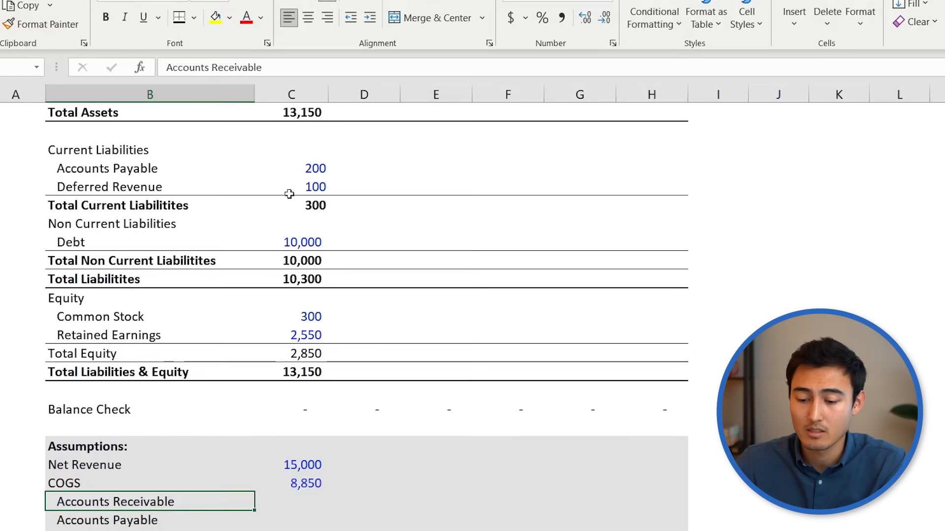
pyautogui.write('=')
pyautogui.press('Up')
pyautogui.press('Up')
pyautogui.press('Up')
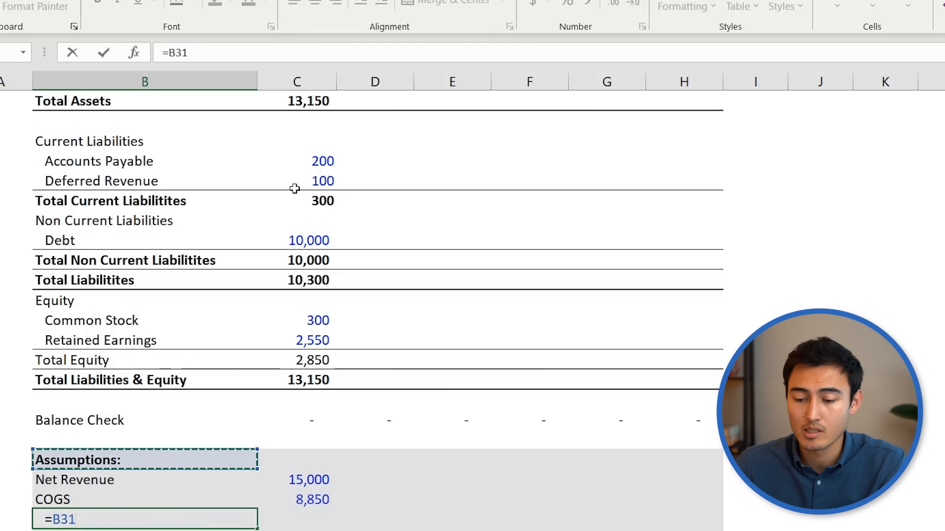
pyautogui.press('Up')
pyautogui.press('Up')
pyautogui.press('Up')
pyautogui.press('Up')
pyautogui.press('Up')
pyautogui.press('Up')
pyautogui.press('Up')
pyautogui.press('Up')
pyautogui.press('Up')
pyautogui.press('Up')
pyautogui.press('Up')
pyautogui.press('Up')
pyautogui.press('Up')
pyautogui.press('Up')
pyautogui.press('Up')
pyautogui.press('Up')
pyautogui.press('Up')
pyautogui.press('Up')
pyautogui.press('Up')
pyautogui.press('Up')
pyautogui.press('Down')
pyautogui.press('Down')
pyautogui.press('Down')
pyautogui.press('Down')
pyautogui.press('Down')
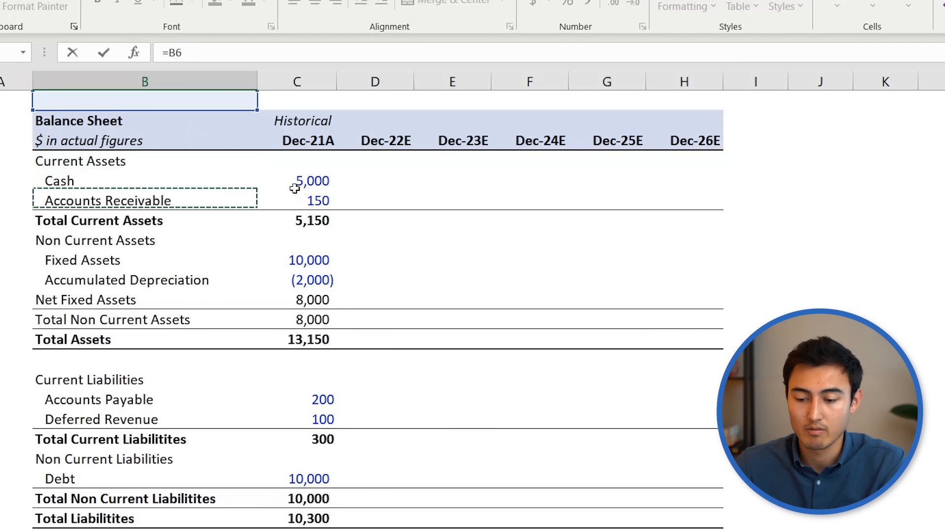
pyautogui.write('&')
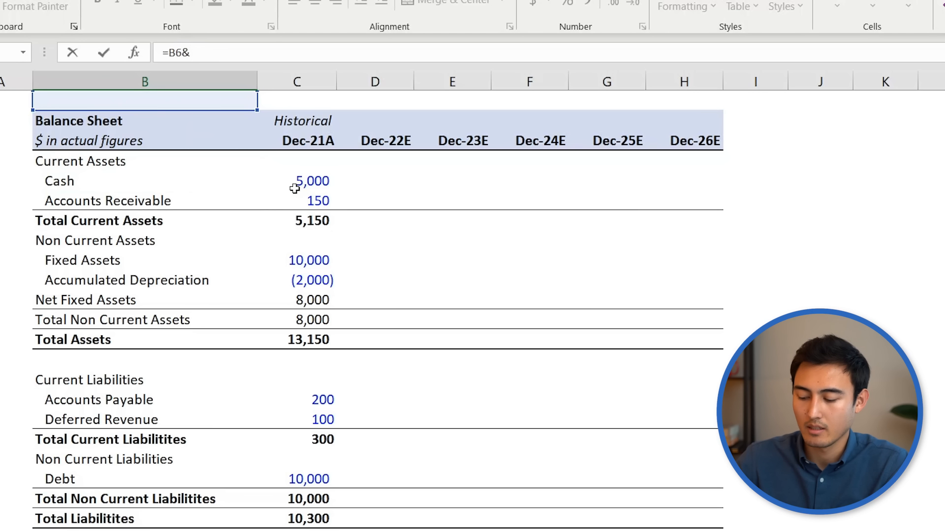
pyautogui.write('"as')
pyautogui.write(' as a')
pyautogui.write(' % of rev')
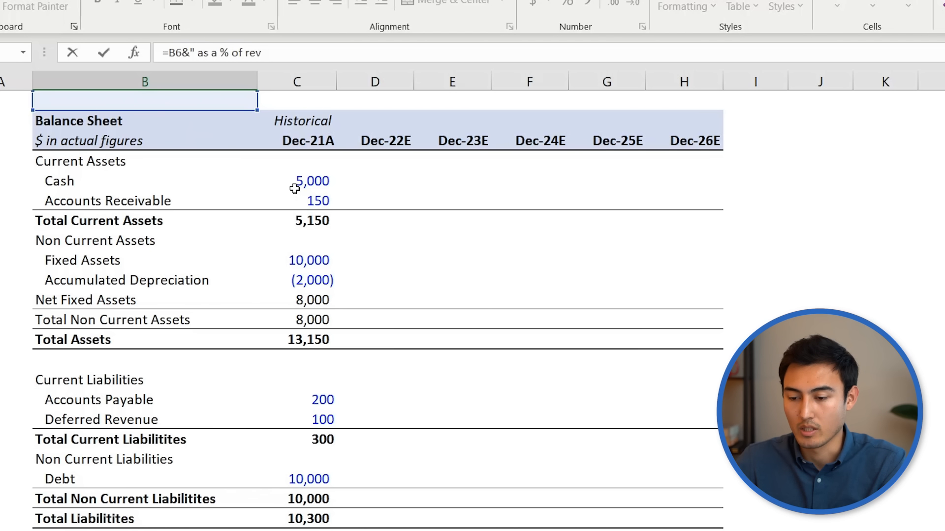
pyautogui.press('Return')
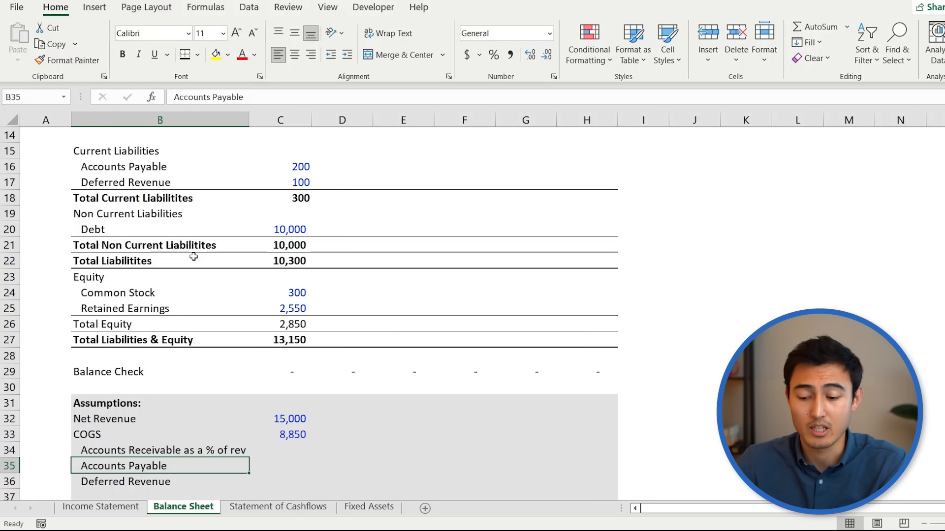
# Step: Replace the Accounts Payable assumption label in B35 with the formula =B16&" as a % of rev"
pyautogui.write('=')
pyautogui.press('Up')
pyautogui.press('Up')
pyautogui.press('Up')
pyautogui.press('Up')
pyautogui.press('Up')
pyautogui.press('Up')
pyautogui.press('Up')
pyautogui.press('Up')
pyautogui.press('Up')
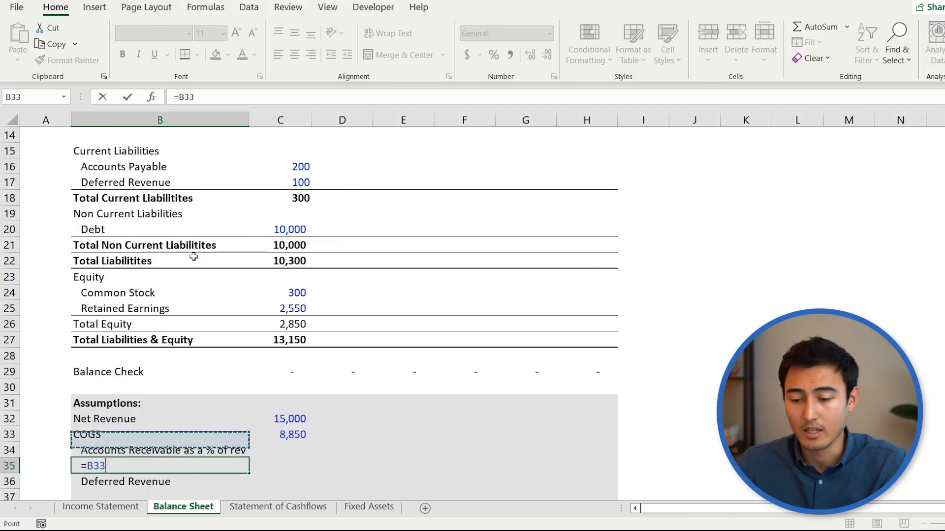
pyautogui.press('Up')
pyautogui.press('Up')
pyautogui.press('Up')
pyautogui.press('Up')
pyautogui.press('Up')
pyautogui.press('Up')
pyautogui.press('Up')
pyautogui.press('Up')
pyautogui.press('Up')
pyautogui.press('Up')
pyautogui.write('&')
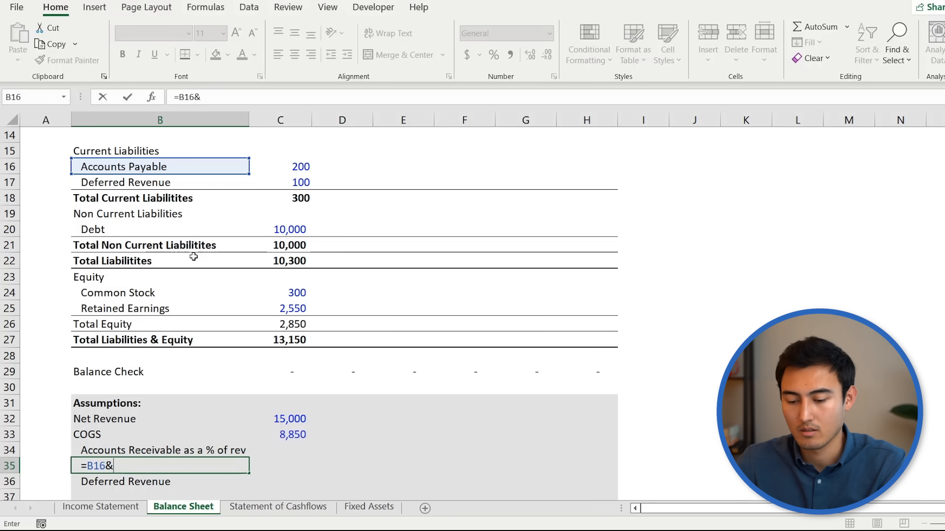
pyautogui.write('"  as a % of rev')
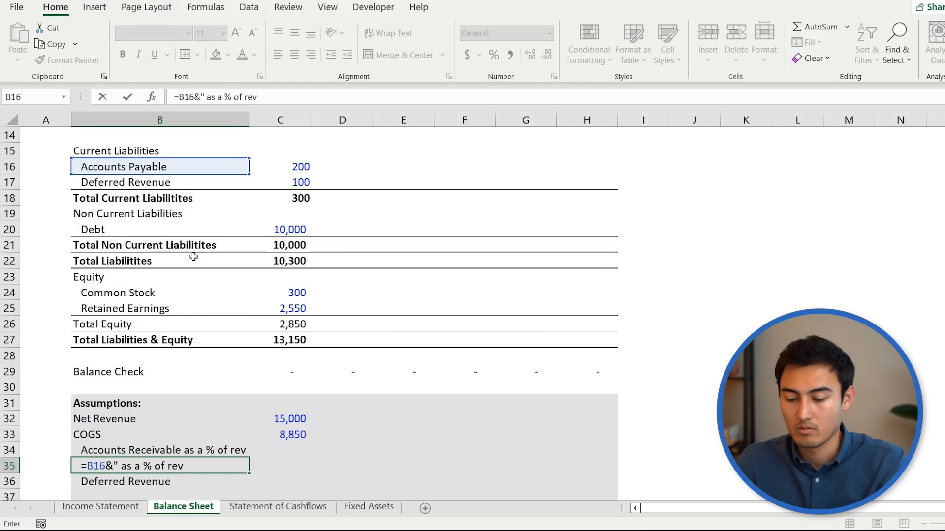
pyautogui.write('"')
pyautogui.press('Return')
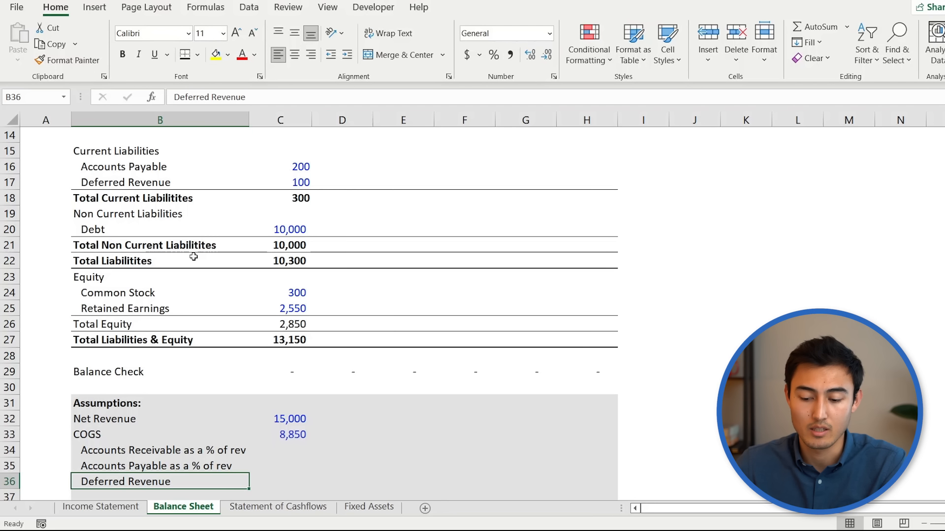
# Step: Copy the Accounts Payable label formula from B35 into the Deferred Revenue assumption label in B36
pyautogui.press('Up')
pyautogui.hotkey('ctrl', 'c')
pyautogui.press('Down')
pyautogui.hotkey('ctrl', 'v')
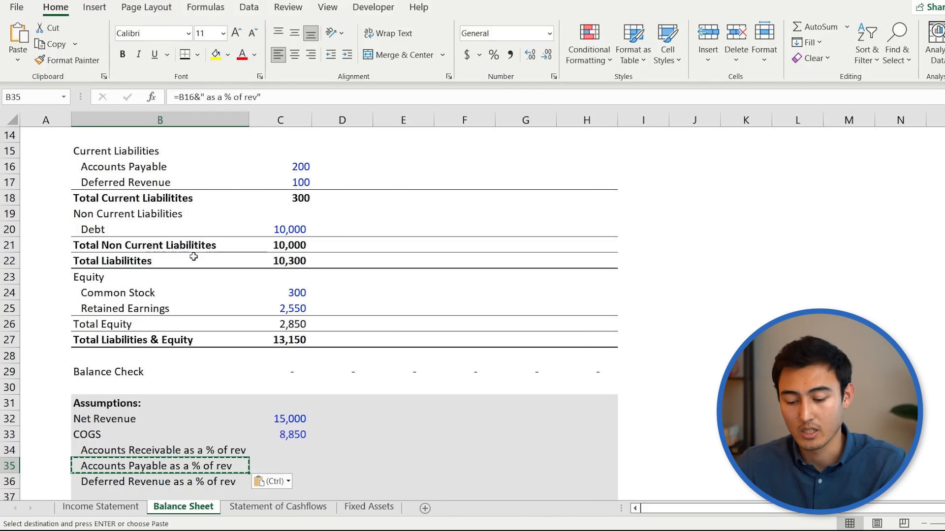
# Step: Edit the Accounts Payable label formula in B35 so its text reads " as a % of COGS"
pyautogui.press('F2')
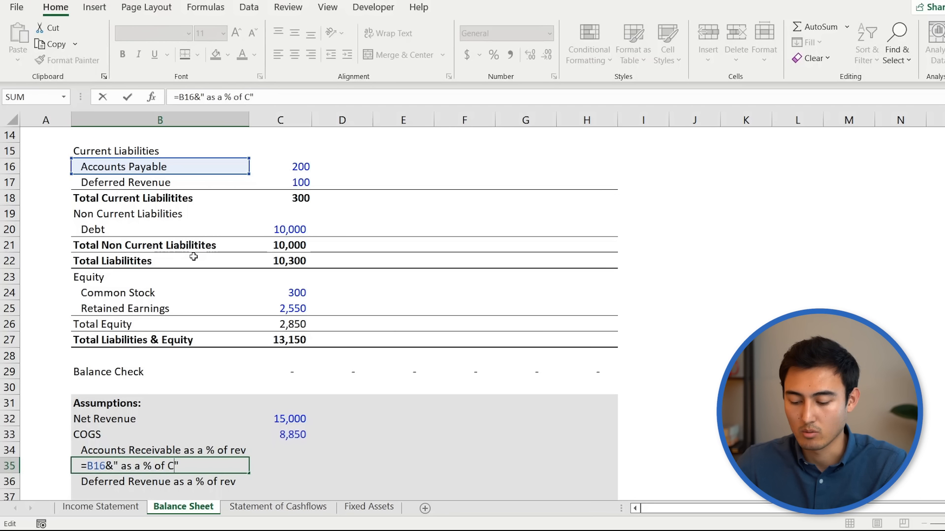
pyautogui.write('COGS')
pyautogui.press('Return')
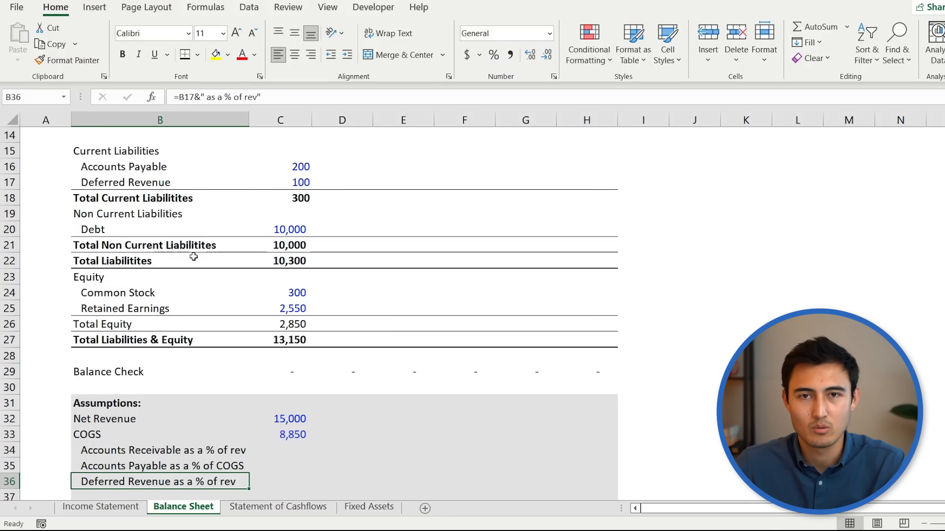
# Step: Link the first forecast year's Net Revenue in D32 to Net Revenue on the Income Statement with ='Income Statement'!C7
pyautogui.press('Right')
pyautogui.press('Right')
pyautogui.press('Up')
pyautogui.press('Up')
pyautogui.press('Up')
pyautogui.press('Up')
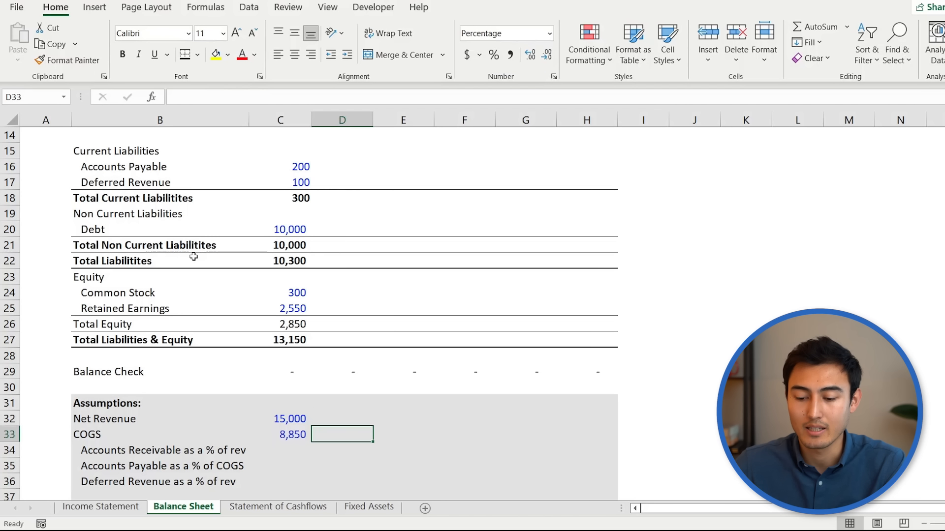
pyautogui.hotkey('shift', 'space')
pyautogui.press('Down')
pyautogui.hotkey('shift', 'space')
pyautogui.press('Left')
pyautogui.press('Right')
pyautogui.press('Up')
pyautogui.press('Left')
pyautogui.press('Right')
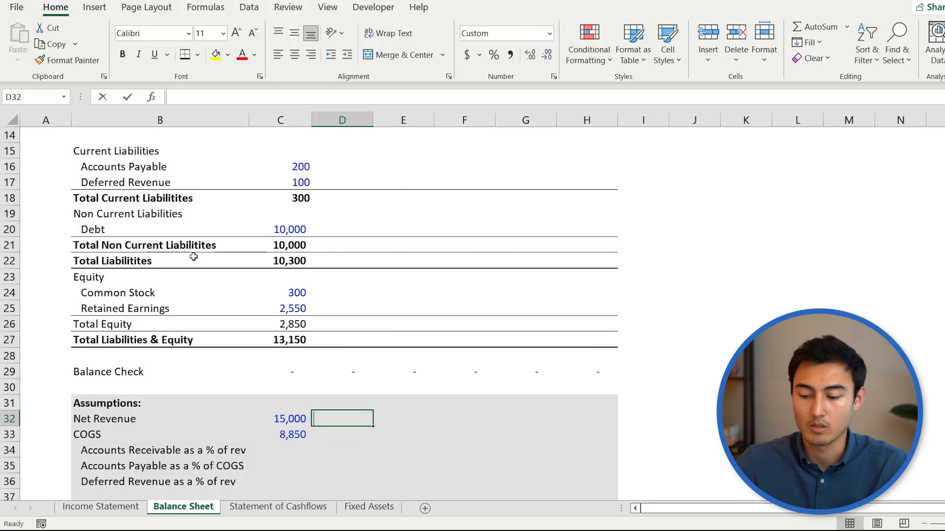
pyautogui.write('=')
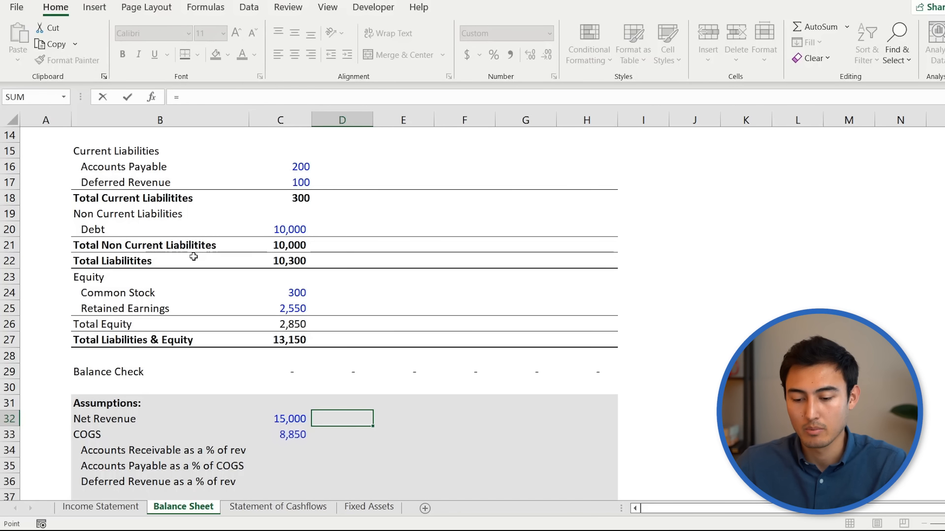
pyautogui.hotkey('ctrl', 'pageup')
pyautogui.press('Up')
pyautogui.press('Down')
pyautogui.press('Down')
pyautogui.press('Down')
pyautogui.press('Down')
pyautogui.press('Down')
pyautogui.press('Down')
pyautogui.press('Right')
pyautogui.press('Right')
pyautogui.press('Right')
pyautogui.press('Left')
pyautogui.press('Return')
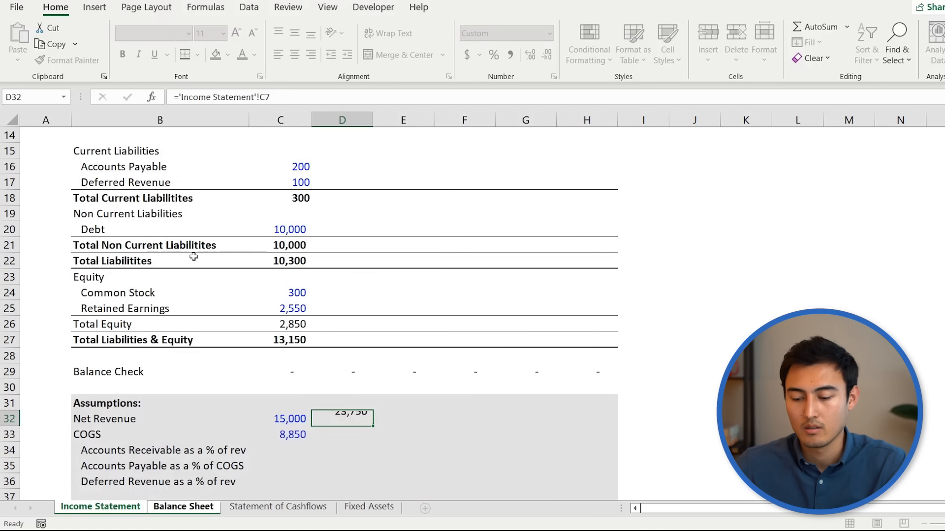
# Step: Link the first forecast year's COGS in D33 to Total COGS on the Income Statement with ='Income Statement'!C12
pyautogui.write('=')
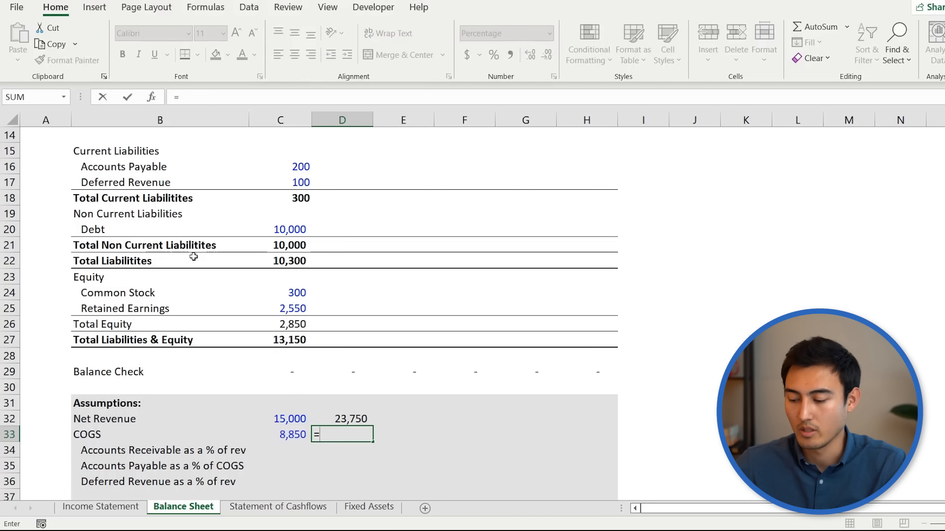
pyautogui.hotkey('ctrl', 'pageup')
pyautogui.press('Down')
pyautogui.press('Down')
pyautogui.press('Down')
pyautogui.press('Down')
pyautogui.press('Down')
pyautogui.press('Down')
pyautogui.press('Down')
pyautogui.press('Down')
pyautogui.press('Down')
pyautogui.press('Down')
pyautogui.press('Down')
pyautogui.press('Right')
pyautogui.press('Right')
pyautogui.press('Up')
pyautogui.press('Return')
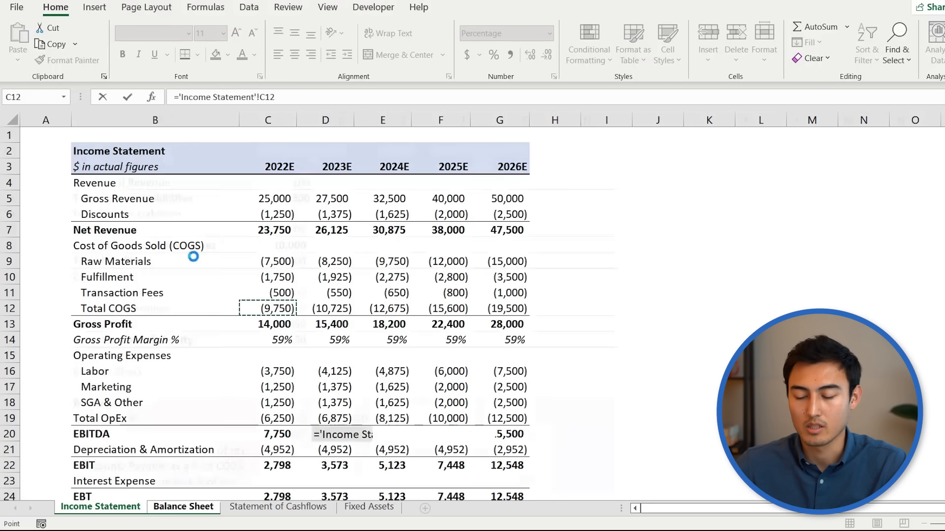
# Step: Copy the number formatting of the Net Revenue cell D32 onto the COGS cell D33 with Format Painter
pyautogui.press('Up')
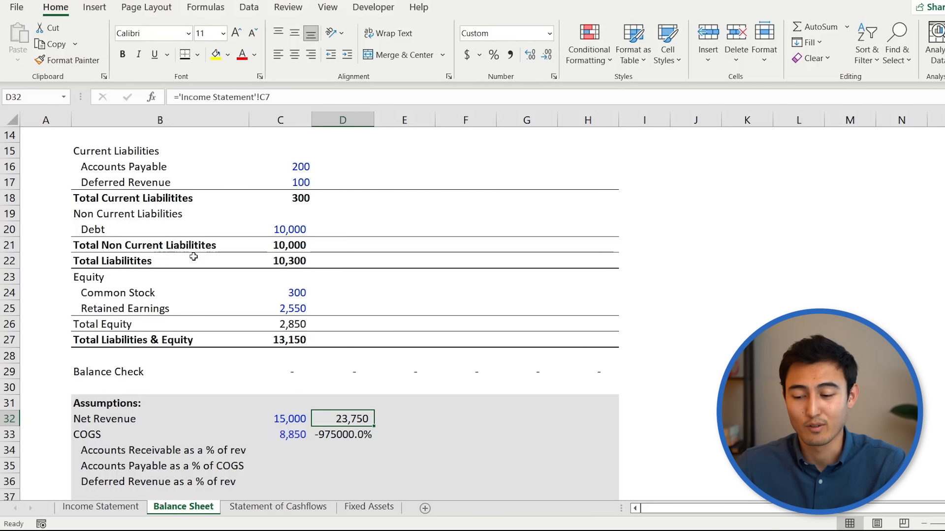
pyautogui.hotkey('alt', 'h')
pyautogui.press('f')
pyautogui.press('p')
pyautogui.press('Down')
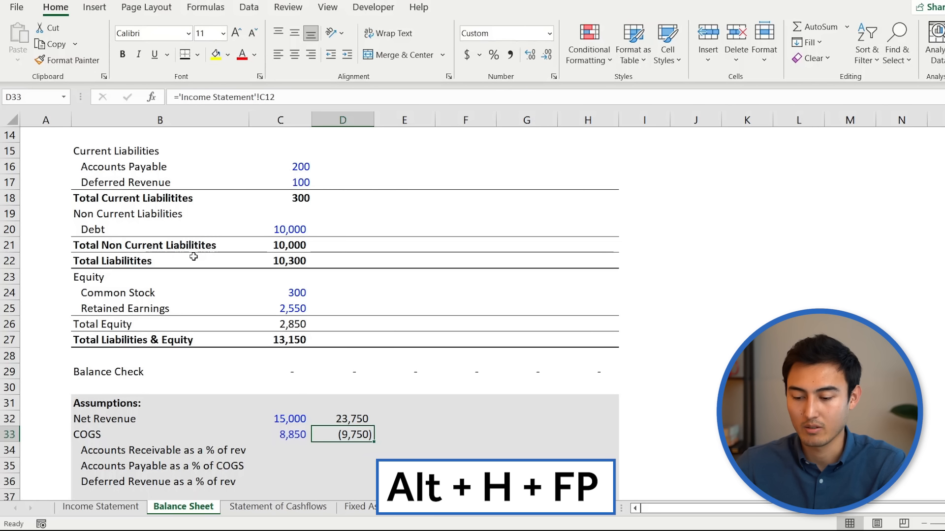
# Step: Copy the Net Revenue and COGS links in D32:D33 across the remaining forecast years through column H
pyautogui.press('Up')
pyautogui.hotkey('shift', 'Down')
pyautogui.hotkey('ctrl', 'v')
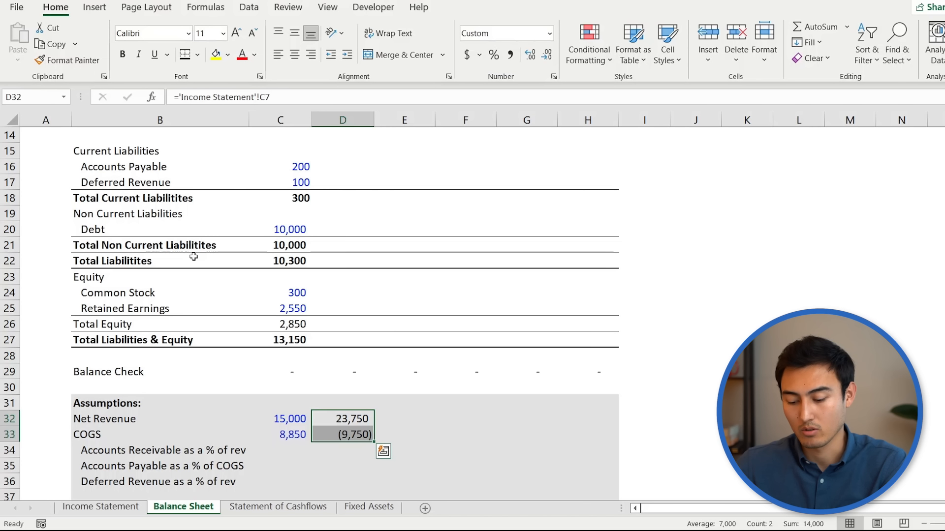
pyautogui.hotkey('ctrl', 'q')
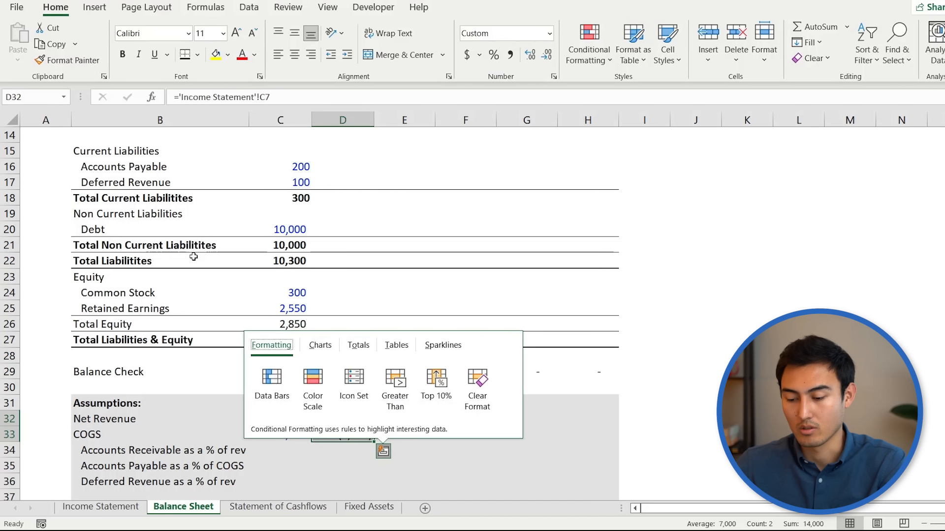
pyautogui.press('Escape')
pyautogui.hotkey('ctrl', 'c')
pyautogui.hotkey('shift', 'Right')
pyautogui.hotkey('shift', 'Right')
pyautogui.hotkey('shift', 'Right')
pyautogui.hotkey('shift', 'Right')
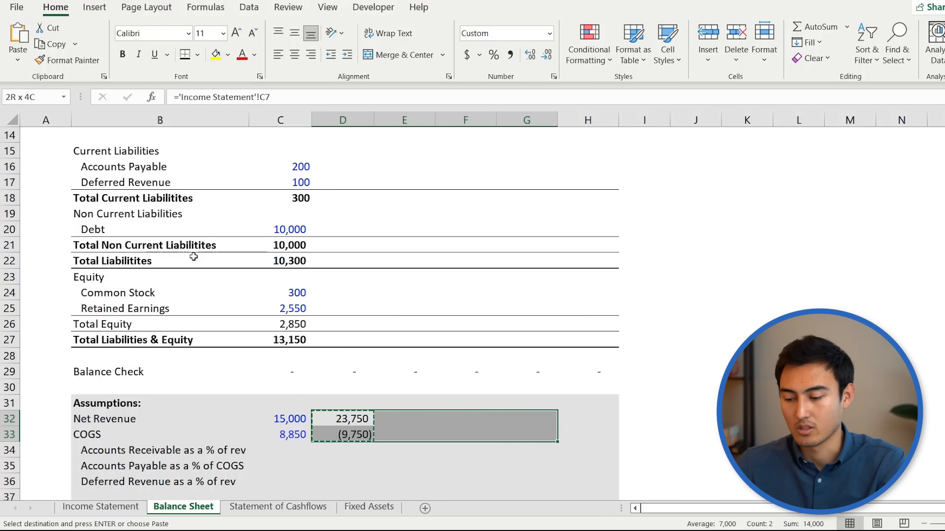
pyautogui.hotkey('ctrl', 'v')
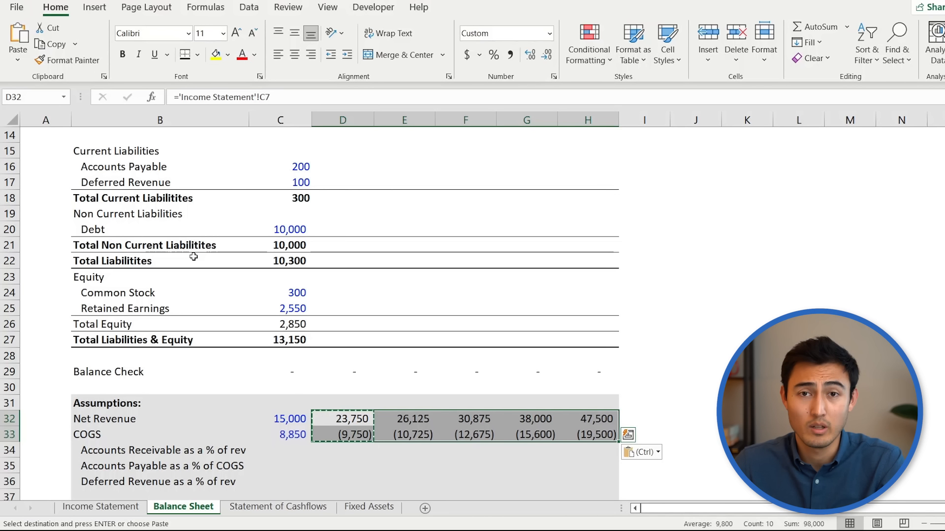
# Step: Reverse the sign of the COGS link in D33 so the formula reads =-'Income Statement'!C12
pyautogui.press('Down')
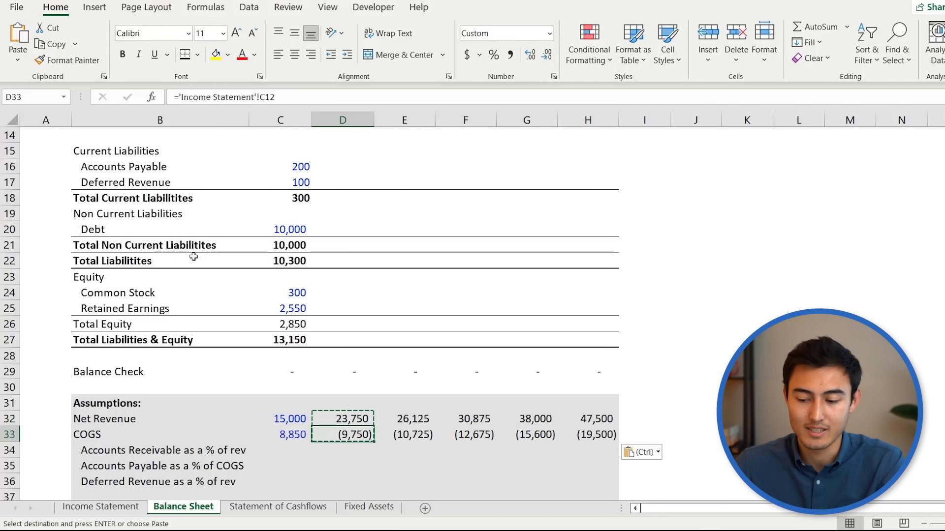
pyautogui.press('Down')
pyautogui.press('Down')
pyautogui.press('Up')
pyautogui.press('Up')
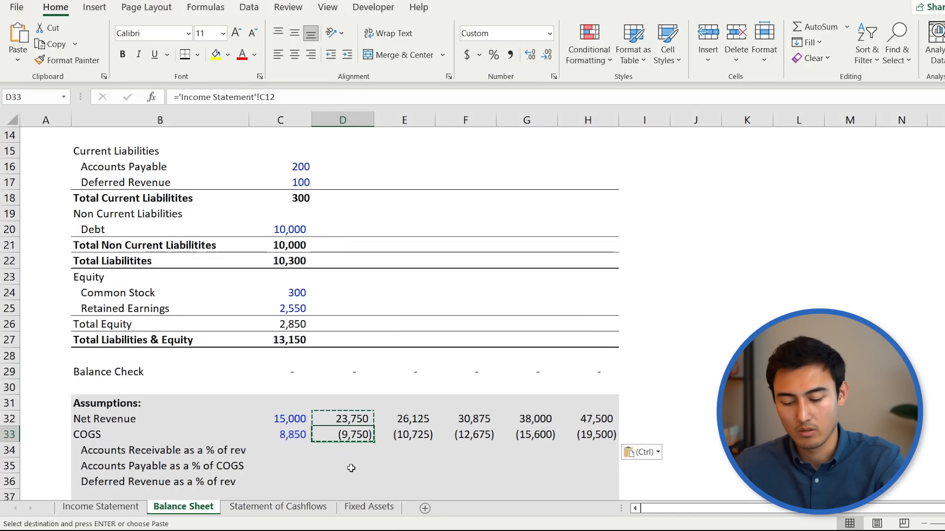
pyautogui.press('F2')
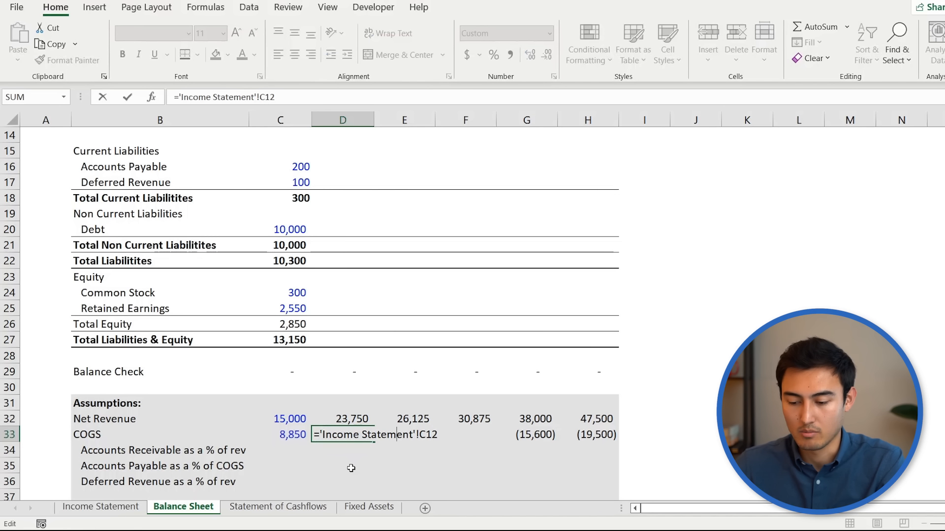
pyautogui.write('-')
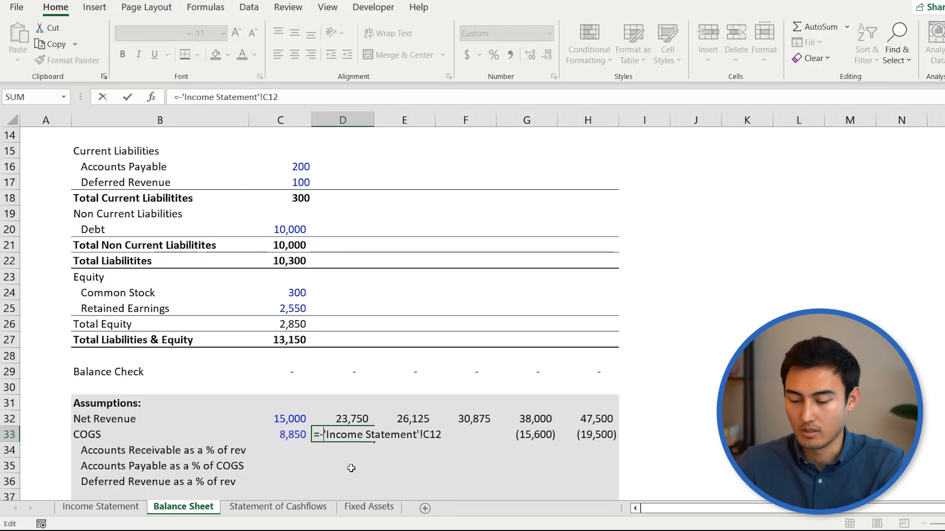
pyautogui.press('Return')
# Step: Copy the sign-reversed COGS formula from D33 across the remaining forecast years through H33
pyautogui.press('Up')
pyautogui.hotkey('ctrl', 'c')
pyautogui.hotkey('shift', 'Right')
pyautogui.hotkey('shift', 'Right')
pyautogui.hotkey('shift', 'Right')
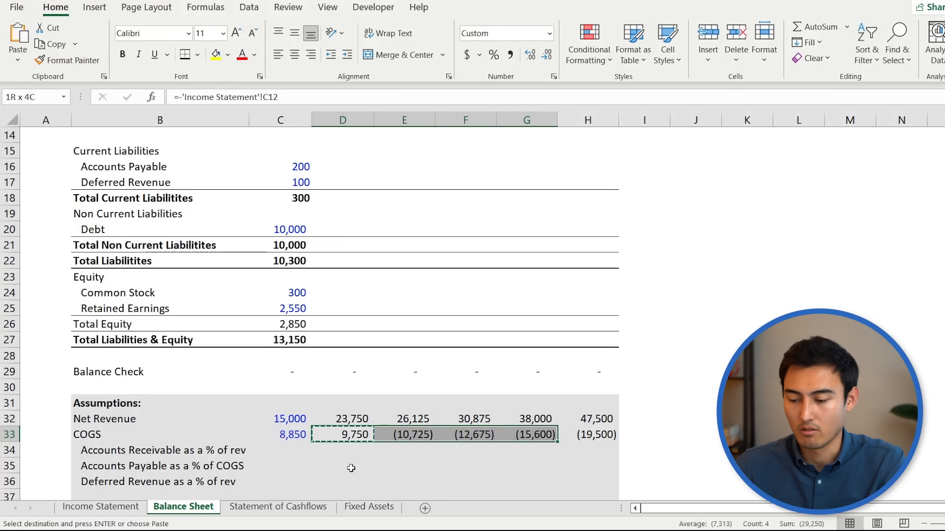
pyautogui.hotkey('shift', 'Right')
pyautogui.hotkey('ctrl', 'v')
pyautogui.press('Down')
pyautogui.press('Left')
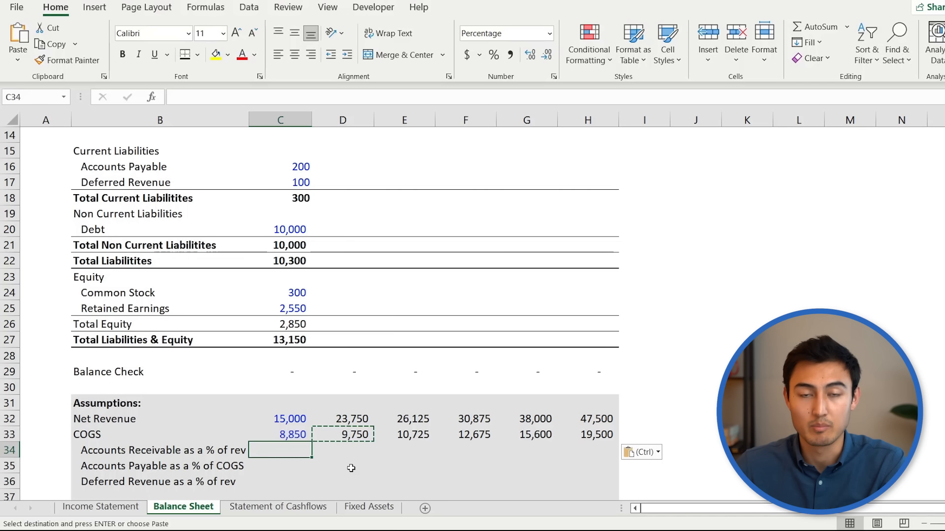
pyautogui.press('Escape')
# Step: Calculate Accounts Receivable as a % of revenue for the actual year in C34 with the formula =C6/C32
pyautogui.scroll(-1, 281, 465)
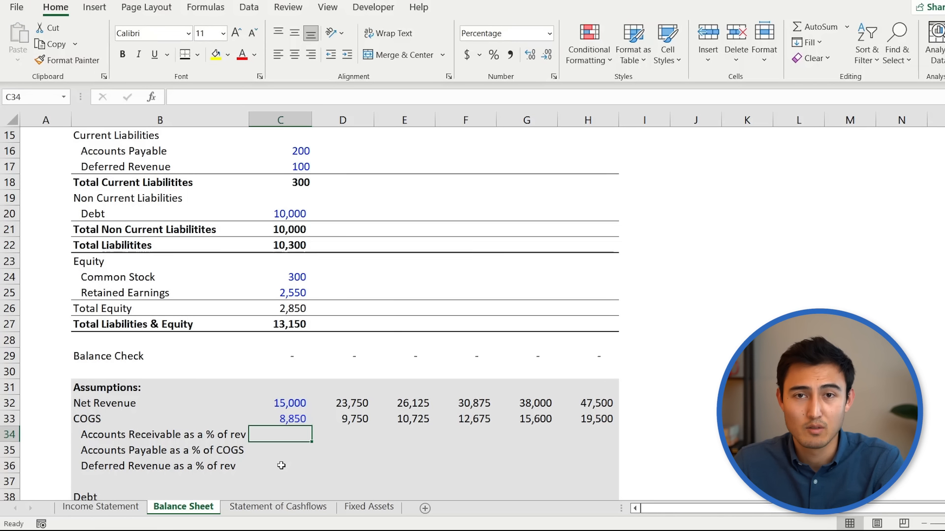
pyautogui.write('=')
pyautogui.press('Up')
pyautogui.press('Up')
pyautogui.press('Up')
pyautogui.press('Up')
pyautogui.press('Up')
pyautogui.press('Up')
pyautogui.press('Up')
pyautogui.press('Up')
pyautogui.press('Up')
pyautogui.press('Up')
pyautogui.press('Up')
pyautogui.press('Up')
pyautogui.press('Up')
pyautogui.press('Up')
pyautogui.press('Up')
pyautogui.press('Up')
pyautogui.press('Up')
pyautogui.press('Up')
pyautogui.press('Up')
pyautogui.press('Up')
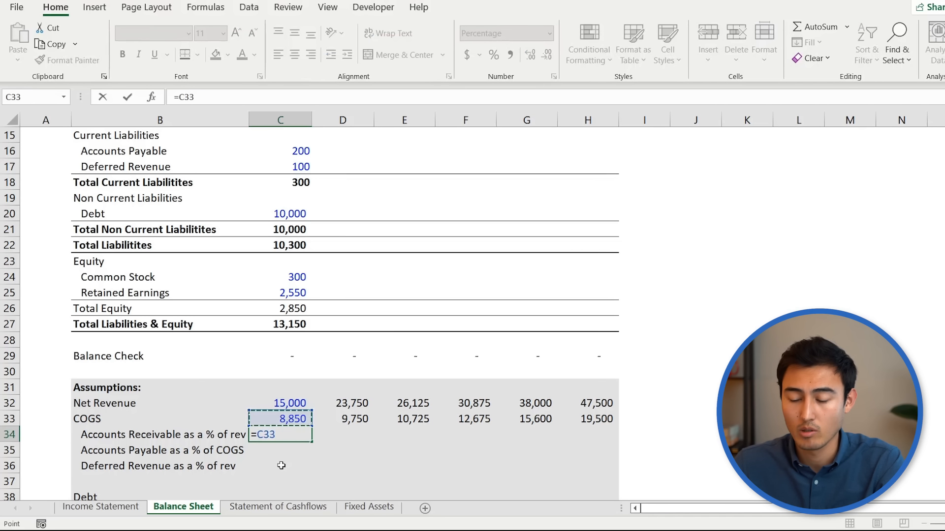
pyautogui.press('Down')
pyautogui.press('Down')
pyautogui.press('Down')
pyautogui.press('Down')
pyautogui.press('Down')
pyautogui.write('/')
pyautogui.hotkey('ctrl', 'Down')
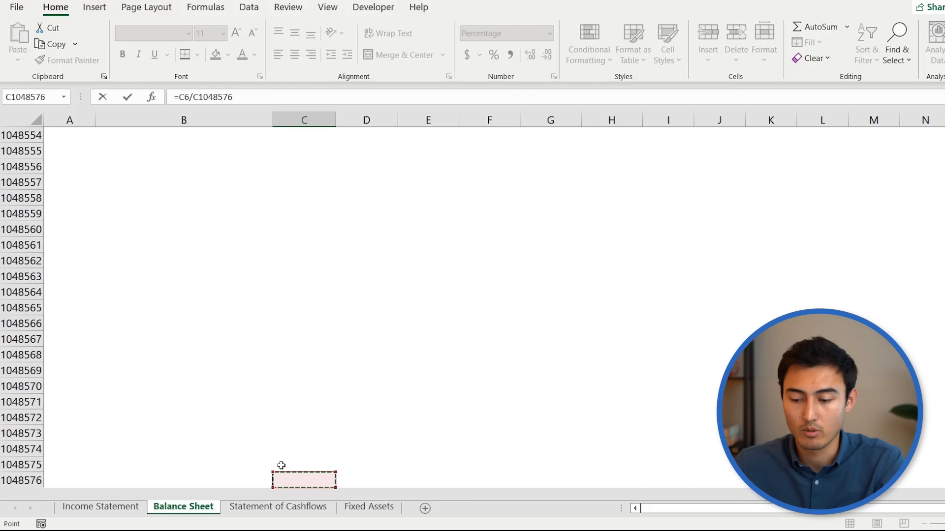
pyautogui.hotkey('ctrl', 'Up')
pyautogui.press('Up')
pyautogui.press('Up')
pyautogui.press('Up')
pyautogui.press('Down')
pyautogui.press('Down')
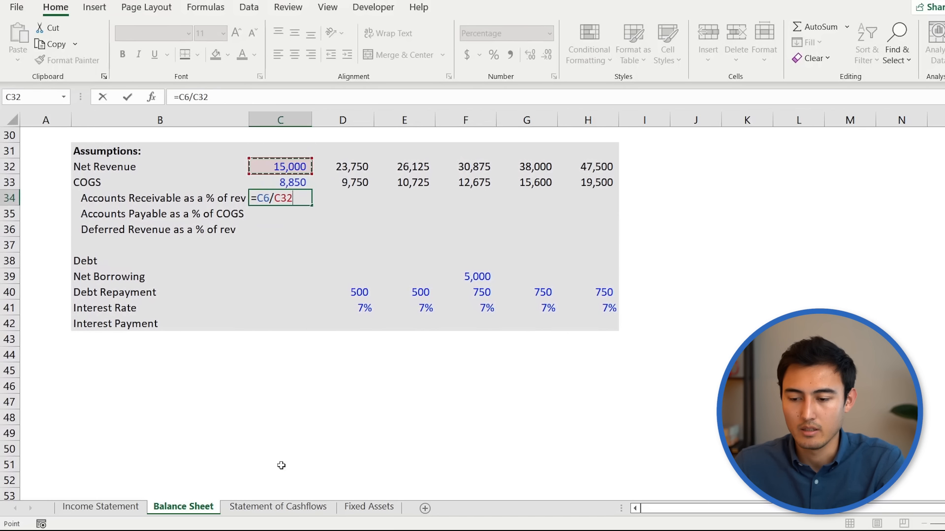
pyautogui.press('Return')
# Step: Calculate Accounts Payable as a % of COGS for the actual year in C35 with the formula =C16/C33
pyautogui.write('=')
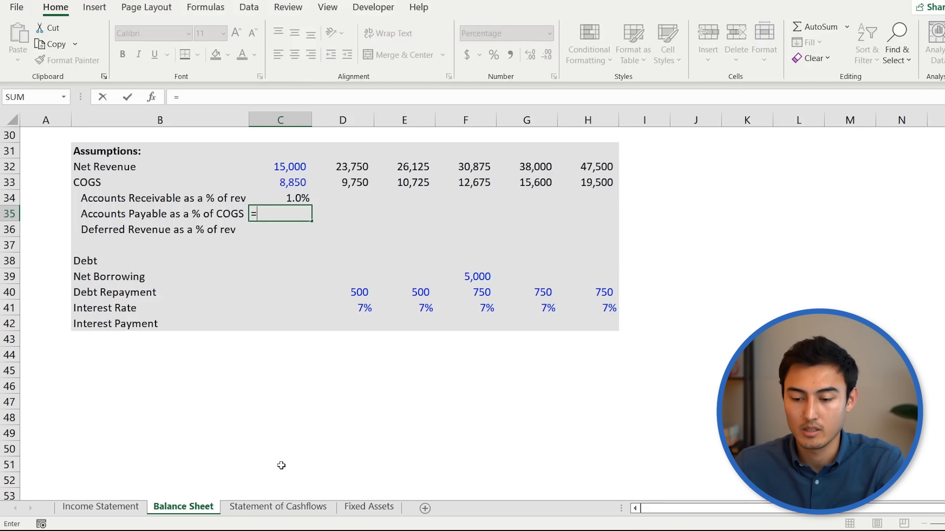
pyautogui.press('Up')
pyautogui.press('Up')
pyautogui.press('Up')
pyautogui.press('Up')
pyautogui.press('Up')
pyautogui.press('Up')
pyautogui.press('Up')
pyautogui.press('Up')
pyautogui.press('Up')
pyautogui.press('Up')
pyautogui.press('Up')
pyautogui.press('Up')
pyautogui.press('Up')
pyautogui.press('Up')
pyautogui.press('Up')
pyautogui.press('Up')
pyautogui.press('Up')
pyautogui.press('Up')
pyautogui.press('Up')
pyautogui.press('Up')
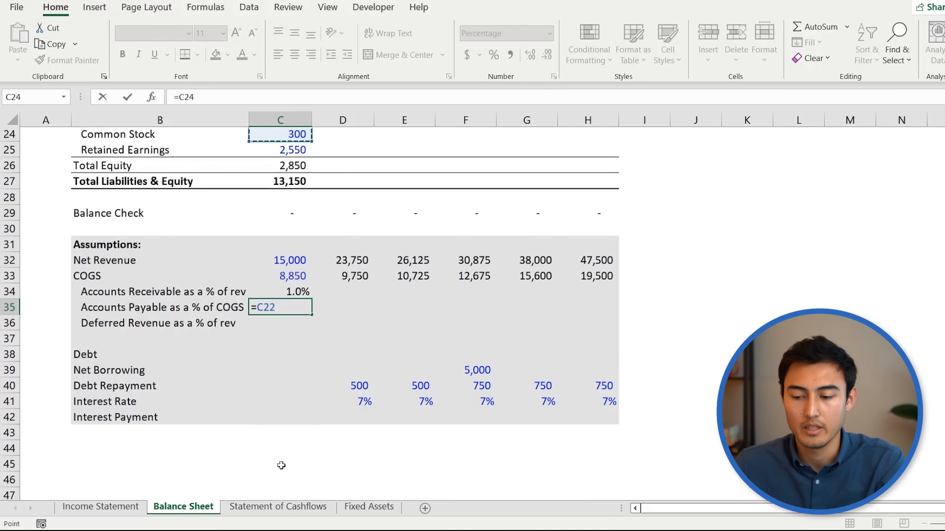
pyautogui.press('Up')
pyautogui.press('Up')
pyautogui.press('Up')
pyautogui.press('Down')
pyautogui.press('Down')
pyautogui.press('Down')
pyautogui.press('Down')
pyautogui.press('Down')
pyautogui.press('Down')
pyautogui.press('Down')
pyautogui.press('Down')
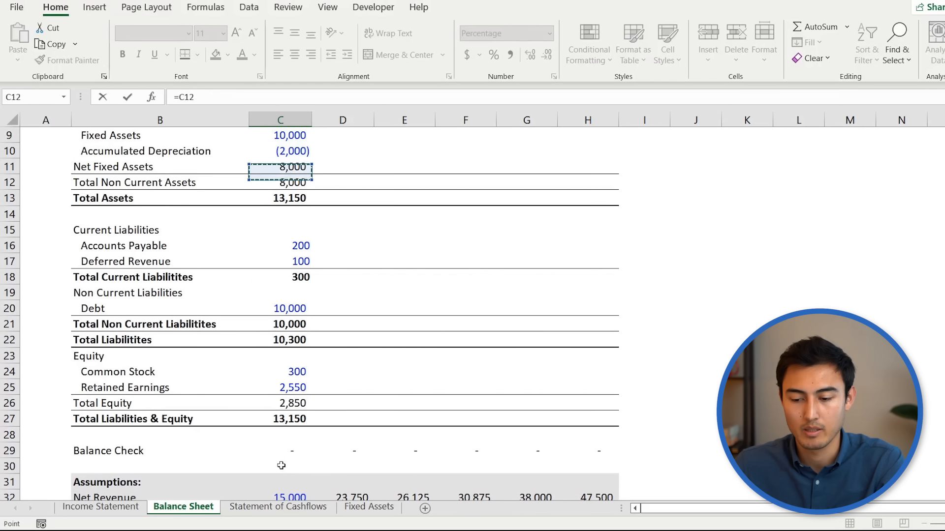
pyautogui.press('Up')
pyautogui.press('Up')
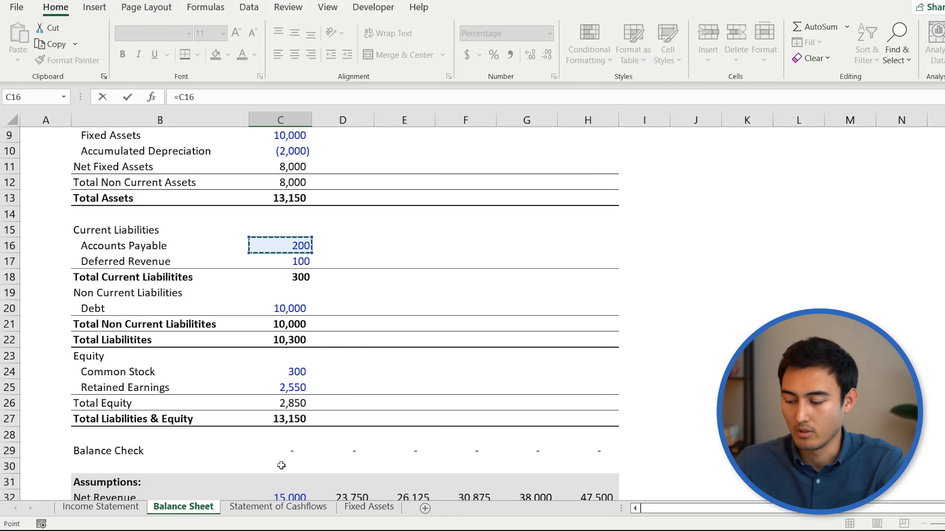
pyautogui.write('/')
pyautogui.press('Down')
pyautogui.press('Up')
pyautogui.press('Up')
pyautogui.press('Up')
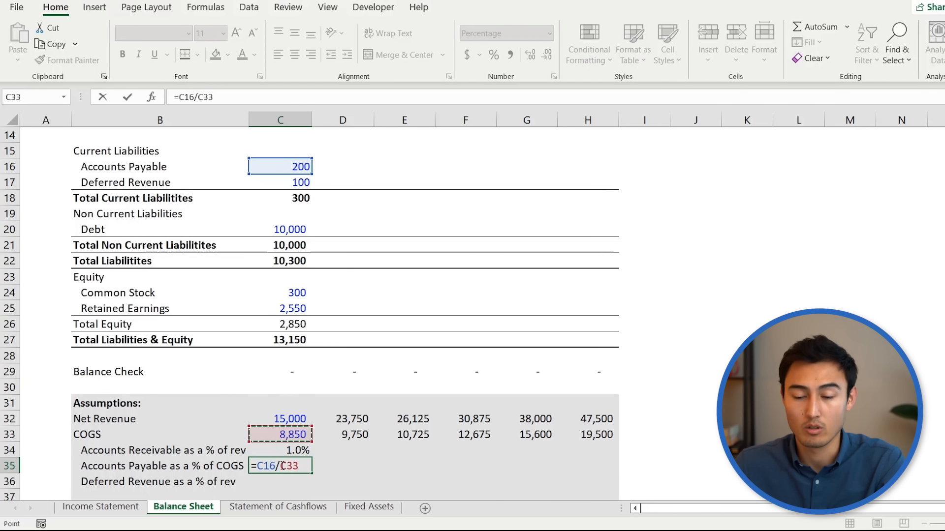
pyautogui.press('Return')
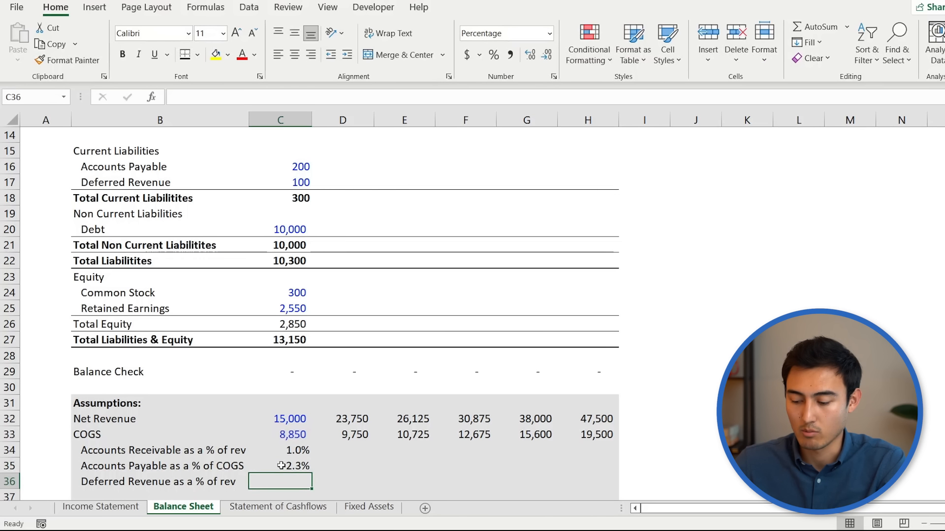
# Step: Calculate Deferred Revenue as a % of revenue for the actual year in C36 with the formula =C17/C32
pyautogui.write('=')
pyautogui.press('Up')
pyautogui.press('Up')
pyautogui.press('Up')
pyautogui.press('Up')
pyautogui.press('Up')
pyautogui.press('Up')
pyautogui.press('Up')
pyautogui.press('Up')
pyautogui.press('Up')
pyautogui.press('Up')
pyautogui.press('Up')
pyautogui.press('Up')
pyautogui.press('Up')
pyautogui.press('Up')
pyautogui.press('Up')
pyautogui.press('Up')
pyautogui.press('Up')
pyautogui.press('Up')
pyautogui.press('Up')
pyautogui.press('Up')
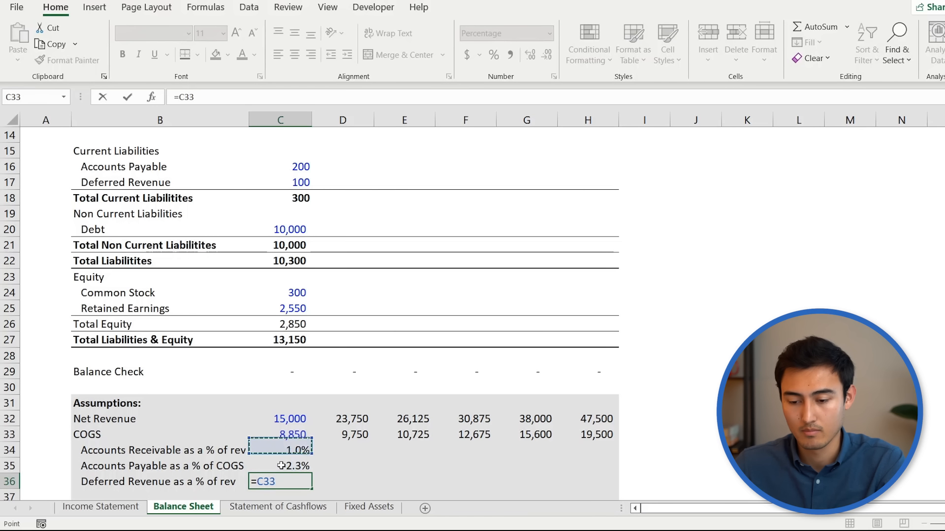
pyautogui.press('Down')
pyautogui.write('/')
pyautogui.press('Up')
pyautogui.press('Up')
pyautogui.press('Up')
pyautogui.press('Up')
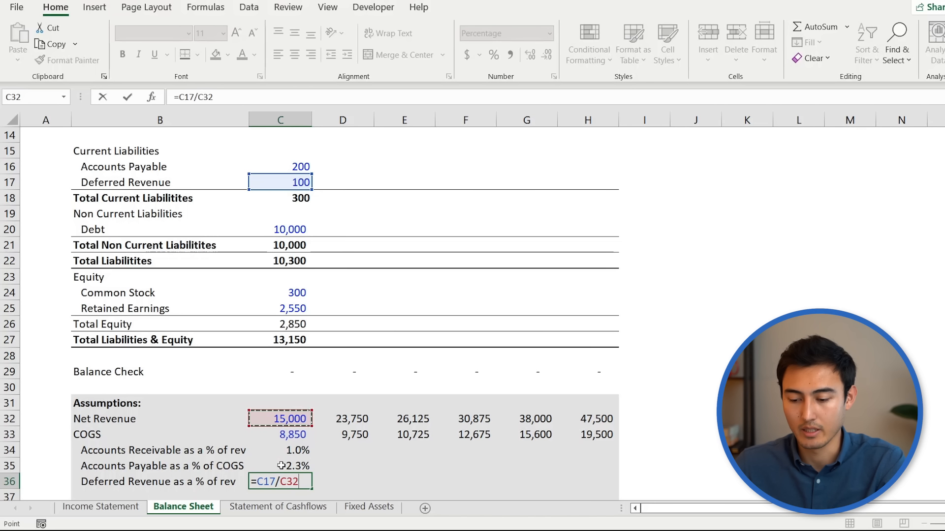
pyautogui.press('Return')
# Step: Link the first forecast year's Accounts Receivable percentage in D34 to the prior year with the formula =C34
pyautogui.press('Up')
pyautogui.press('Up')
pyautogui.press('Up')
pyautogui.press('Right')
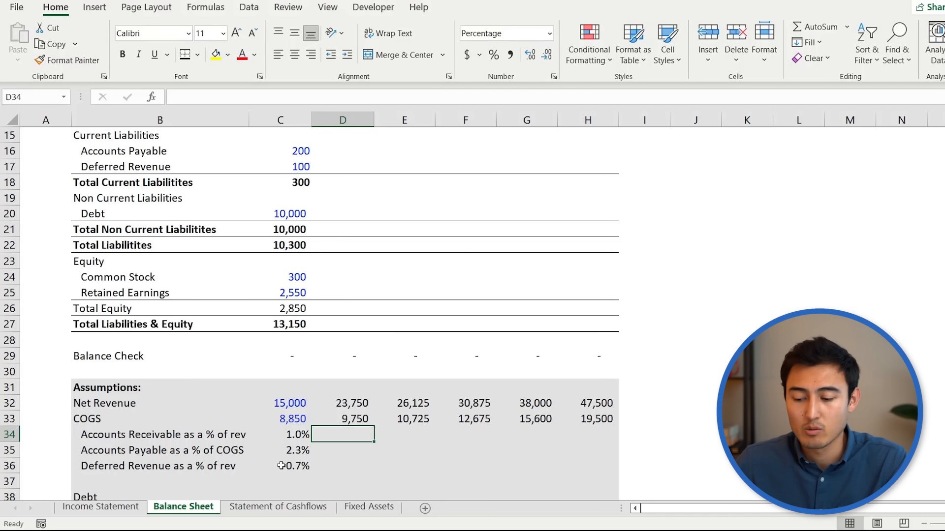
pyautogui.press('Right')
pyautogui.press('Right')
pyautogui.press('Right')
pyautogui.press('Left')
pyautogui.press('Left')
pyautogui.press('Left')
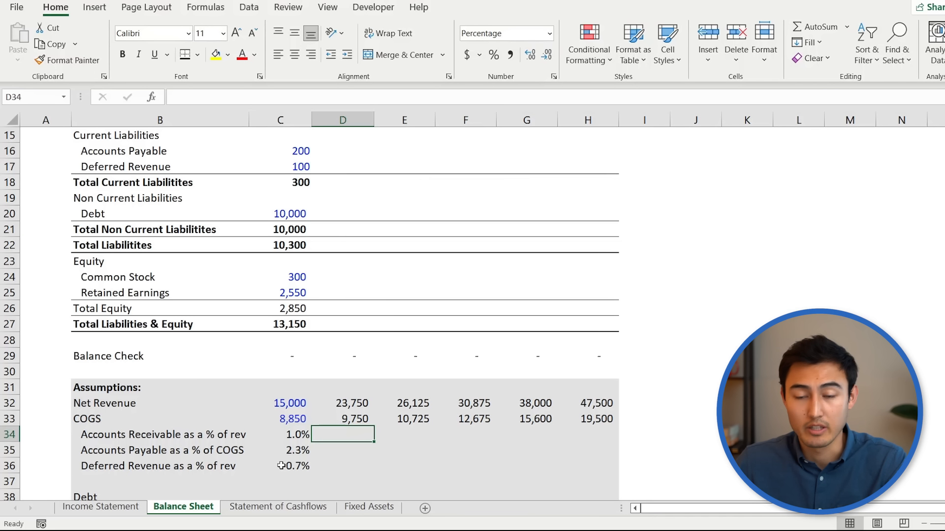
pyautogui.write('=')
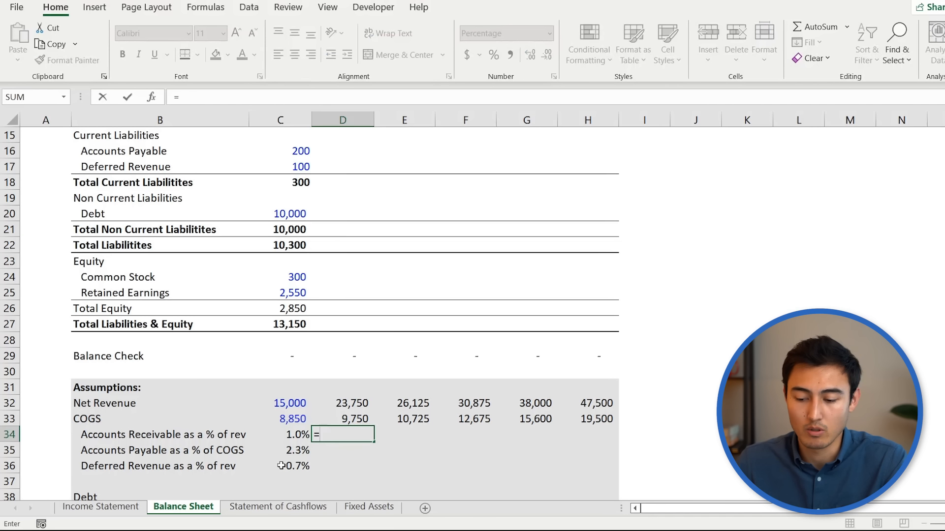
pyautogui.press('Left')
pyautogui.hotkey('ctrl', 'Return')
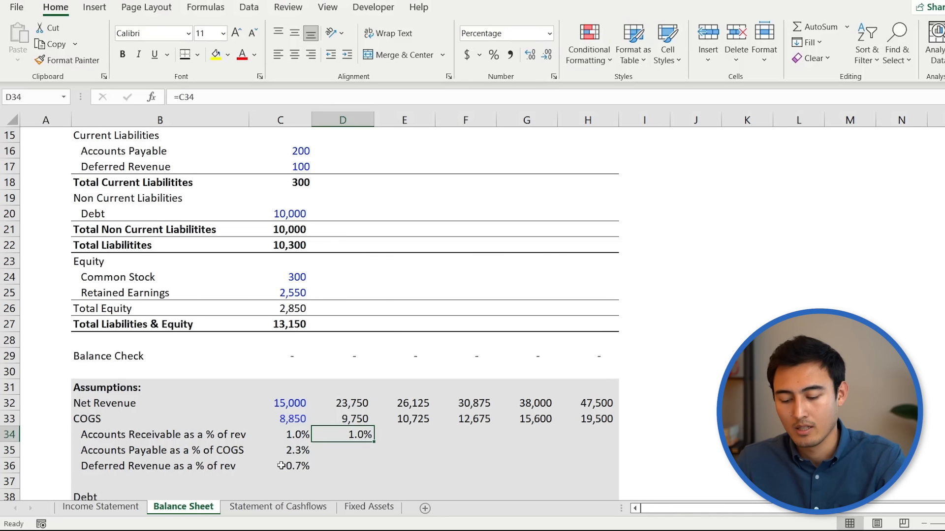
# Step: Copy the prior-year link from D34 across D34:H36 to fill all three working-capital percentages for the forecast years
pyautogui.hotkey('ctrl', 'c')
pyautogui.hotkey('shift', 'Down')
pyautogui.hotkey('shift', 'Down')
pyautogui.hotkey('shift', 'Right')
pyautogui.hotkey('shift', 'Right')
pyautogui.hotkey('shift', 'Right')
pyautogui.hotkey('shift', 'Right')
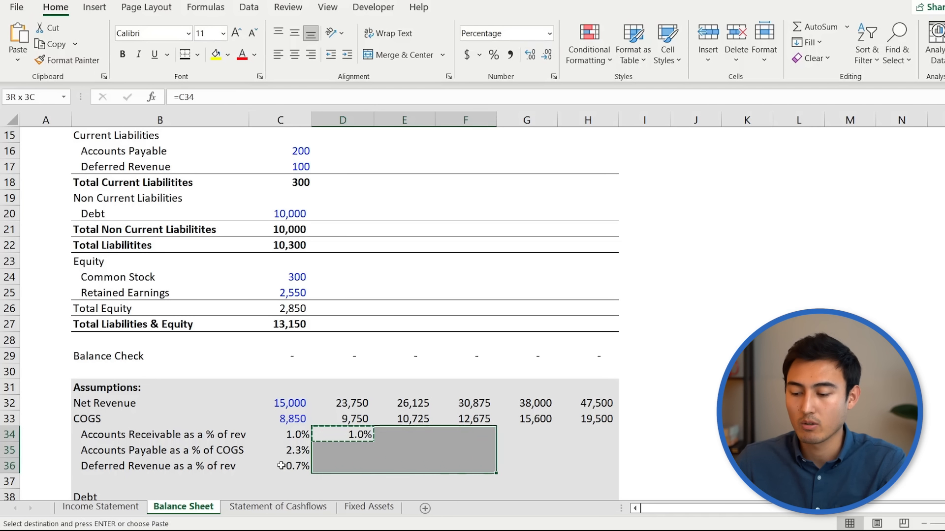
pyautogui.hotkey('ctrl', 'v')
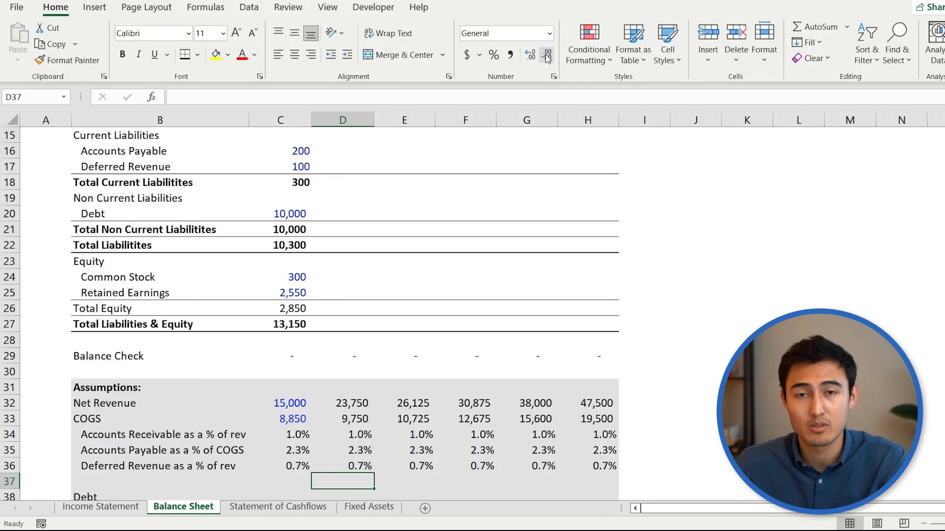
# Step: Calculate Dec-22E Accounts Receivable in D6 by multiplying the receivable percentage in D34 by that year's net revenue
pyautogui.hotkey('ctrl', 'Up')
pyautogui.hotkey('ctrl', 'Up')
pyautogui.hotkey('ctrl', 'Up')
pyautogui.hotkey('ctrl', 'Up')
pyautogui.hotkey('ctrl', 'Up')
pyautogui.press('Down')
pyautogui.press('Down')
pyautogui.press('Down')
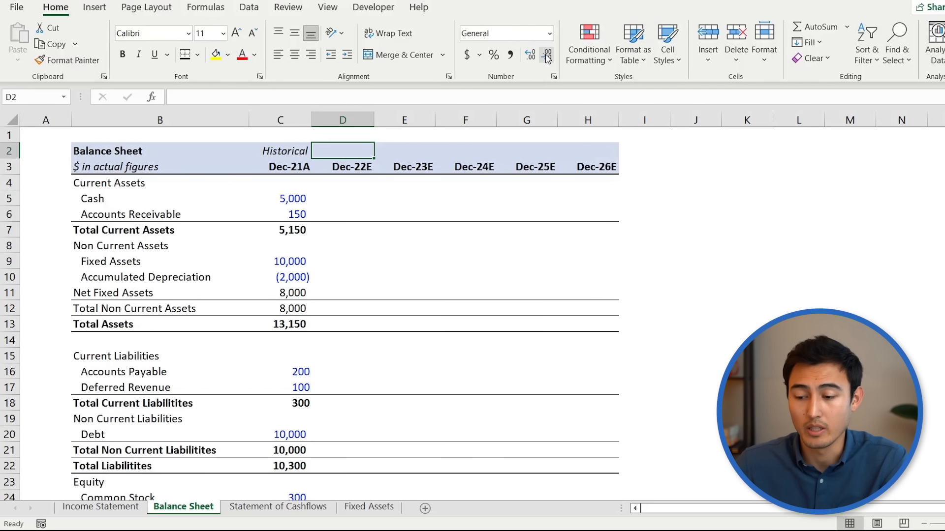
pyautogui.press('Down')
pyautogui.press('Down')
pyautogui.write('=')
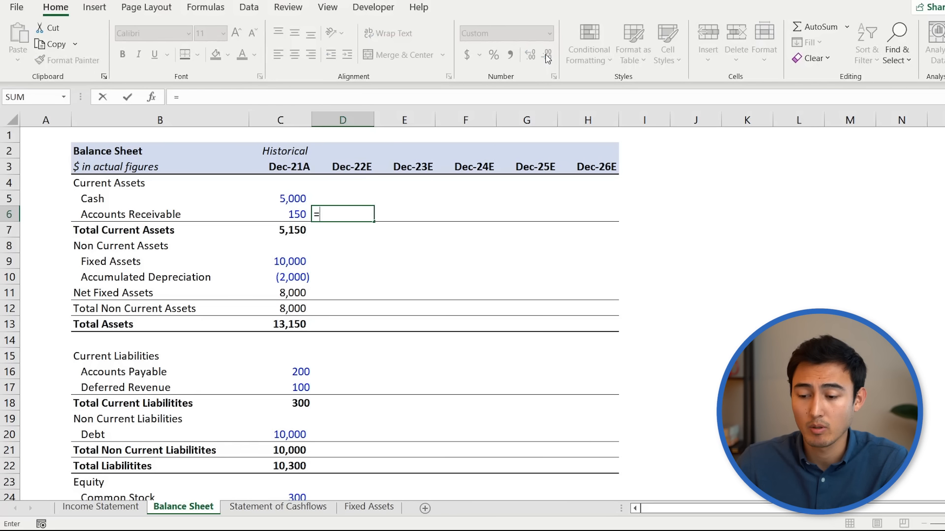
pyautogui.press('Down')
pyautogui.press('Down')
pyautogui.press('Down')
pyautogui.press('Down')
pyautogui.press('Down')
pyautogui.press('Down')
pyautogui.press('Down')
pyautogui.press('Down')
pyautogui.press('Down')
pyautogui.press('Down')
pyautogui.press('Down')
pyautogui.press('Down')
pyautogui.press('Down')
pyautogui.press('Down')
pyautogui.press('Down')
pyautogui.press('Down')
pyautogui.press('Down')
pyautogui.press('Down')
pyautogui.press('Down')
pyautogui.press('Down')
pyautogui.press('Up')
pyautogui.press('Up')
pyautogui.press('Up')
pyautogui.write('*')
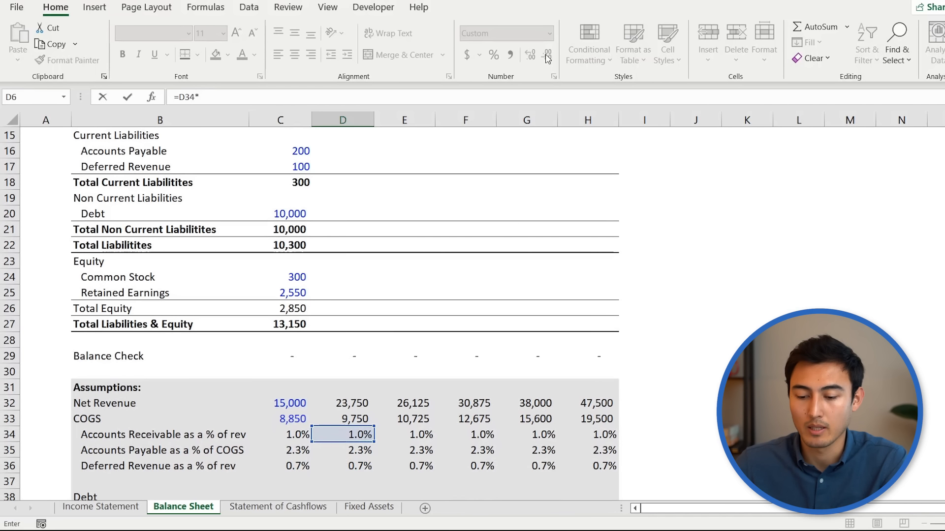
pyautogui.press('Up')
pyautogui.press('Down')
pyautogui.press('Down')
pyautogui.press('Down')
pyautogui.press('Down')
pyautogui.press('Down')
pyautogui.press('Down')
pyautogui.press('Down')
pyautogui.press('Down')
pyautogui.press('Down')
pyautogui.press('Down')
pyautogui.press('Down')
pyautogui.press('Down')
pyautogui.press('Down')
pyautogui.press('Down')
pyautogui.press('Down')
pyautogui.press('Down')
pyautogui.press('Down')
pyautogui.press('Down')
pyautogui.press('Down')
pyautogui.press('Down')
pyautogui.press('Up')
pyautogui.press('Up')
pyautogui.press('Return')
# Step: Calculate Dec-22E Accounts Payable in D16 by multiplying the payable percentage in D35 by that year's COGS in D33
pyautogui.press('Up')
pyautogui.press('Down')
pyautogui.press('Down')
pyautogui.press('Down')
pyautogui.press('Down')
pyautogui.press('Down')
pyautogui.press('Down')
pyautogui.press('Down')
pyautogui.press('Down')
pyautogui.press('Down')
pyautogui.press('Down')
pyautogui.write('=')
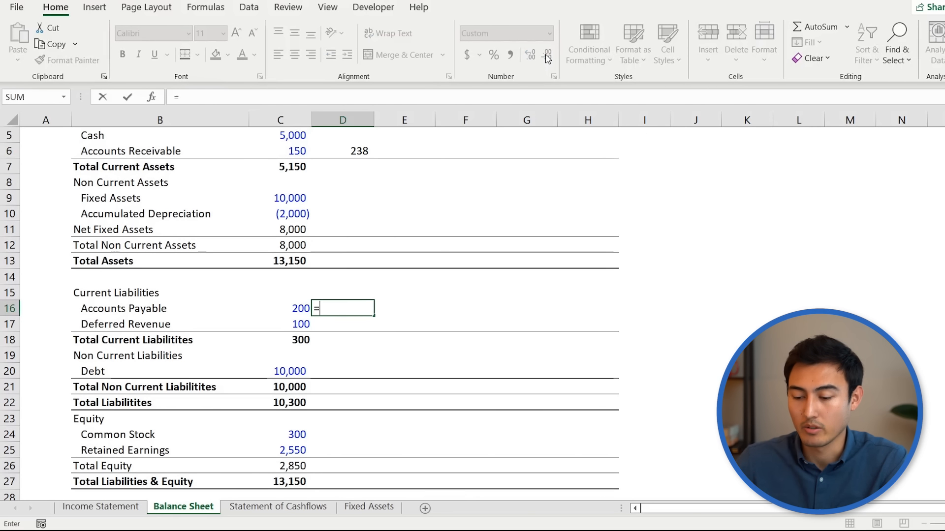
pyautogui.press('Down')
pyautogui.press('Down')
pyautogui.press('Down')
pyautogui.press('Down')
pyautogui.press('Down')
pyautogui.press('Down')
pyautogui.press('Down')
pyautogui.press('Down')
pyautogui.press('Down')
pyautogui.press('Down')
pyautogui.press('Down')
pyautogui.press('Down')
pyautogui.press('Down')
pyautogui.press('Down')
pyautogui.press('Down')
pyautogui.press('Down')
pyautogui.press('Down')
pyautogui.press('Down')
pyautogui.press('Down')
pyautogui.press('Down')
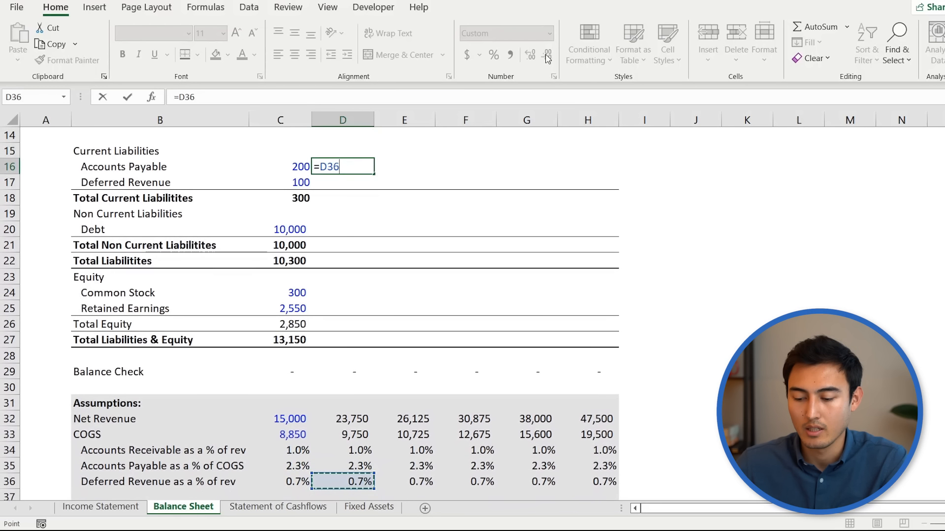
pyautogui.press('Up')
pyautogui.write('*')
pyautogui.press('Up')
pyautogui.press('Up')
pyautogui.press('Down')
pyautogui.press('Down')
pyautogui.press('Down')
pyautogui.press('Down')
pyautogui.press('Down')
pyautogui.press('Down')
pyautogui.press('Down')
pyautogui.press('Down')
pyautogui.press('Down')
pyautogui.press('Down')
pyautogui.press('Down')
pyautogui.press('Down')
pyautogui.press('Down')
pyautogui.press('Down')
pyautogui.press('Down')
pyautogui.press('Down')
pyautogui.press('Down')
pyautogui.press('Down')
pyautogui.press('Down')
pyautogui.press('Return')
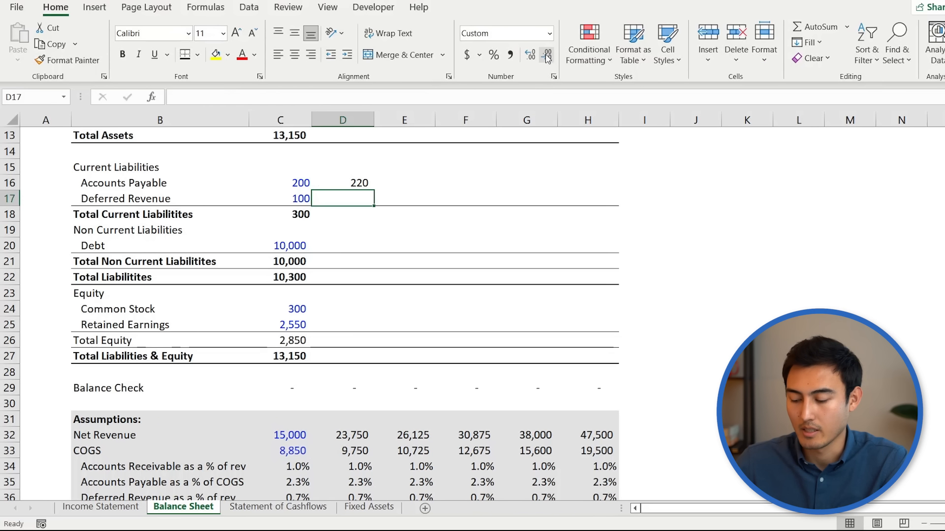
# Step: Calculate Dec-22E Deferred Revenue in D17 with the formula =D36*D32
pyautogui.write('=')
pyautogui.press('Down')
pyautogui.press('Down')
pyautogui.press('Down')
pyautogui.press('Down')
pyautogui.press('Down')
pyautogui.press('Down')
pyautogui.press('Down')
pyautogui.press('Down')
pyautogui.press('Down')
pyautogui.press('Down')
pyautogui.press('Down')
pyautogui.press('Down')
pyautogui.press('Down')
pyautogui.press('Down')
pyautogui.press('Down')
pyautogui.press('Down')
pyautogui.press('Down')
pyautogui.press('Down')
pyautogui.press('Down')
pyautogui.write('*')
pyautogui.press('Down')
pyautogui.press('Down')
pyautogui.press('Down')
pyautogui.press('Down')
pyautogui.press('Down')
pyautogui.press('Down')
pyautogui.press('Down')
pyautogui.press('Down')
pyautogui.press('Down')
pyautogui.press('Down')
pyautogui.press('Down')
pyautogui.press('Down')
pyautogui.press('Down')
pyautogui.press('Down')
pyautogui.press('Down')
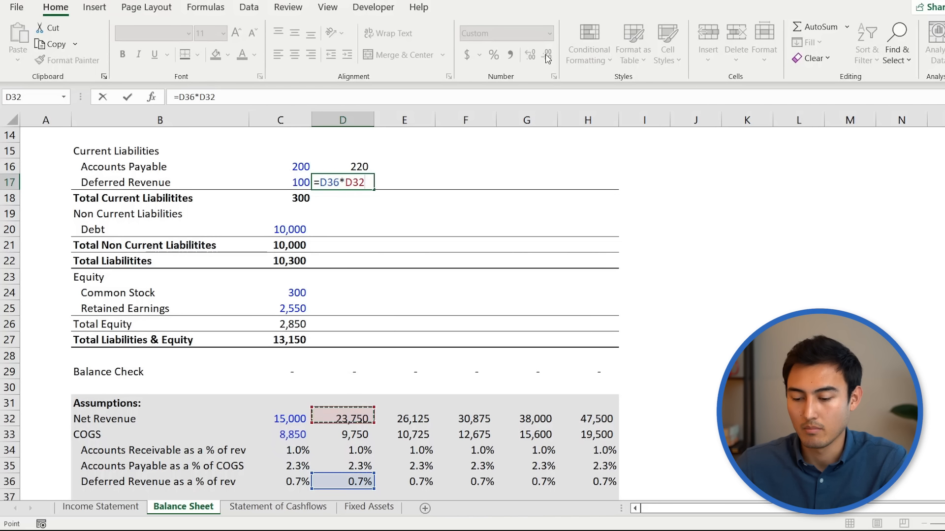
pyautogui.press('Return')
# Step: Check the Total Current Assets sum formula in C7 and copy it across the forecast years through H7
pyautogui.press('Up')
pyautogui.press('Up')
pyautogui.press('Up')
pyautogui.press('Up')
pyautogui.press('Up')
pyautogui.press('Up')
pyautogui.press('Up')
pyautogui.press('Up')
pyautogui.press('Up')
pyautogui.press('Up')
pyautogui.press('Up')
pyautogui.press('Up')
pyautogui.press('Up')
pyautogui.press('Up')
pyautogui.press('Up')
pyautogui.press('Up')
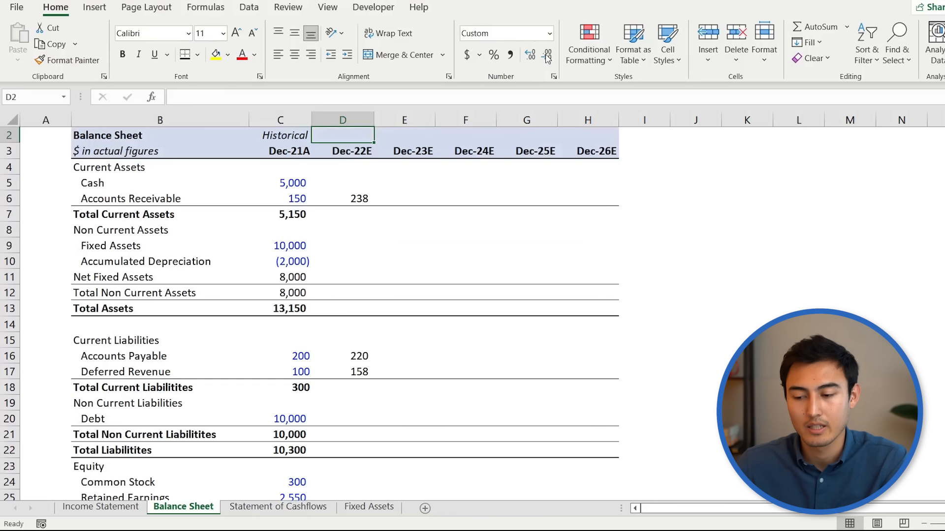
pyautogui.press('Down')
pyautogui.press('Down')
pyautogui.press('Down')
pyautogui.press('Down')
pyautogui.press('Down')
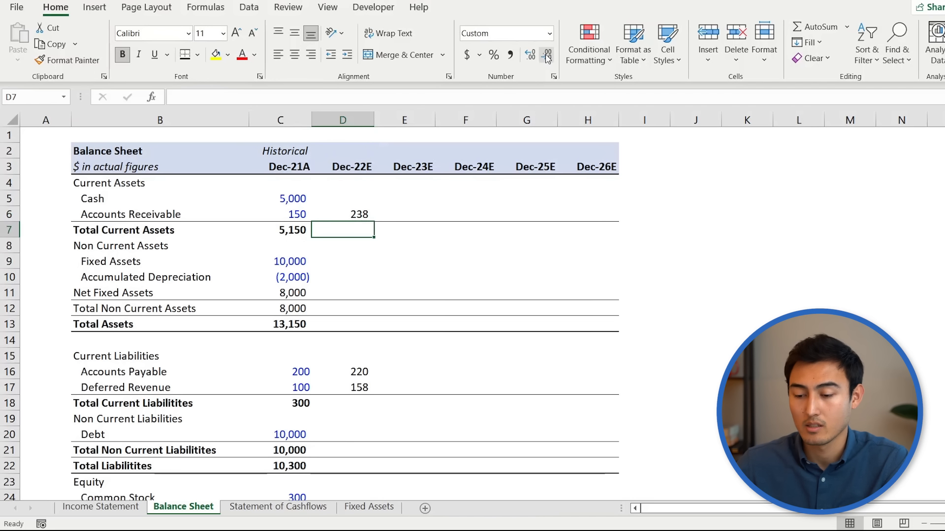
pyautogui.press('Left')
pyautogui.press('F2')
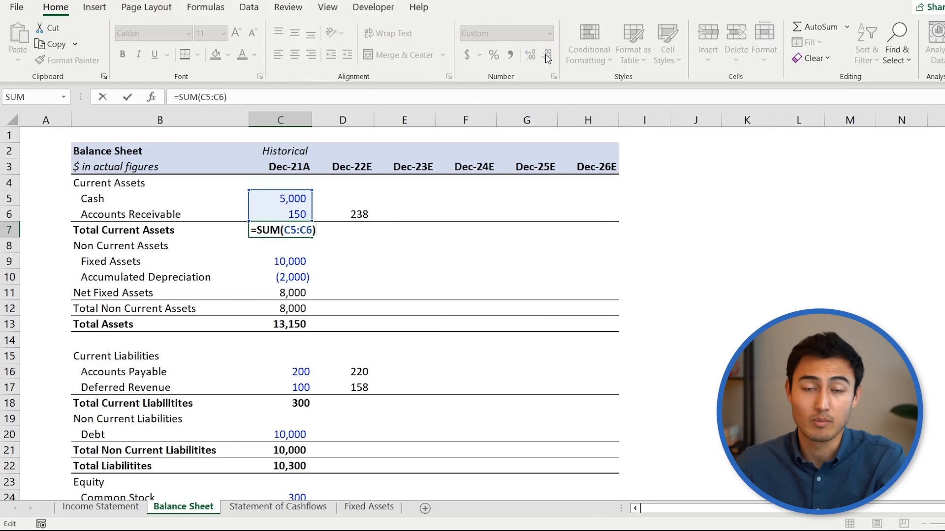
pyautogui.press('Escape')
pyautogui.hotkey('ctrl', 'c')
pyautogui.hotkey('shift', 'Right')
pyautogui.hotkey('shift', 'Right')
pyautogui.hotkey('shift', 'Right')
pyautogui.hotkey('shift', 'Right')
pyautogui.hotkey('shift', 'Right')
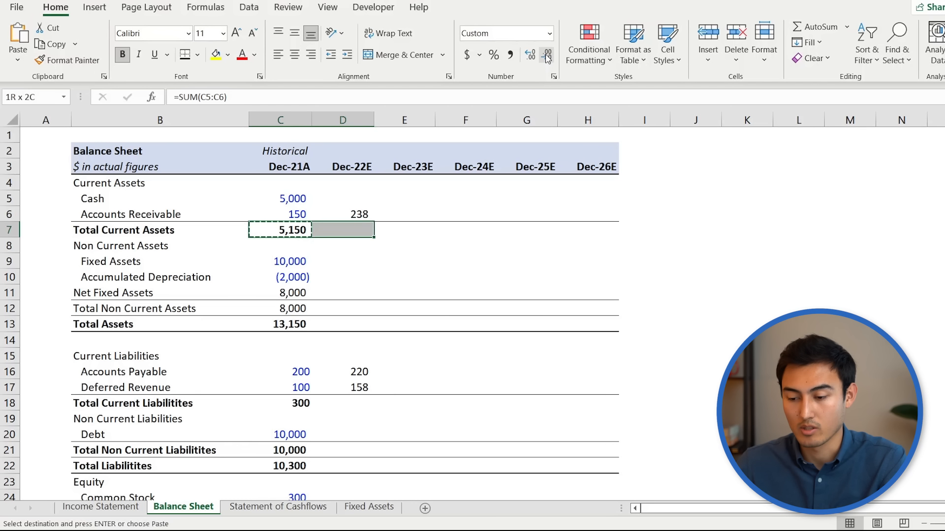
pyautogui.hotkey('ctrl', 'v')
pyautogui.press('Right')
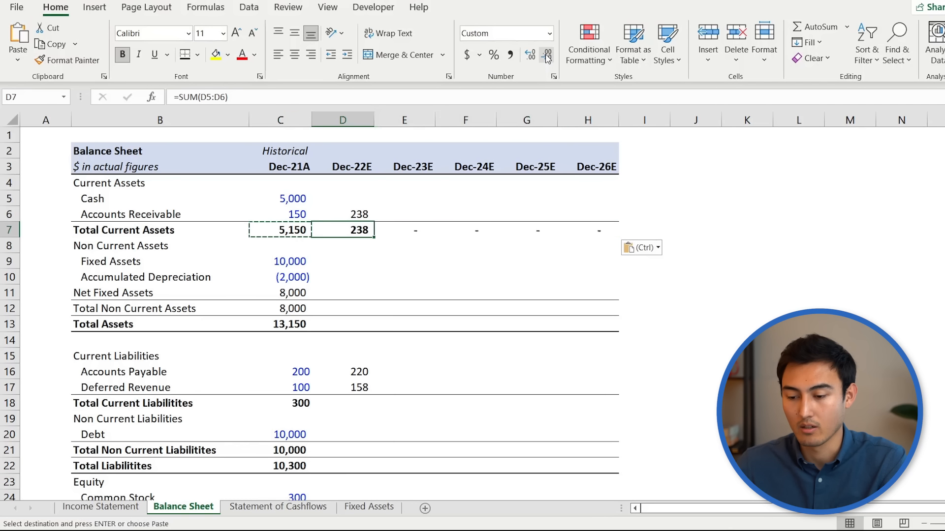
# Step: Copy the Total Current Liabilities sum formula in C18 across the forecast years through H18
pyautogui.press('Down')
pyautogui.press('Down')
pyautogui.press('Down')
pyautogui.press('Down')
pyautogui.press('Down')
pyautogui.press('Down')
pyautogui.press('Down')
pyautogui.press('Down')
pyautogui.press('Down')
pyautogui.press('Down')
pyautogui.press('Down')
pyautogui.press('Left')
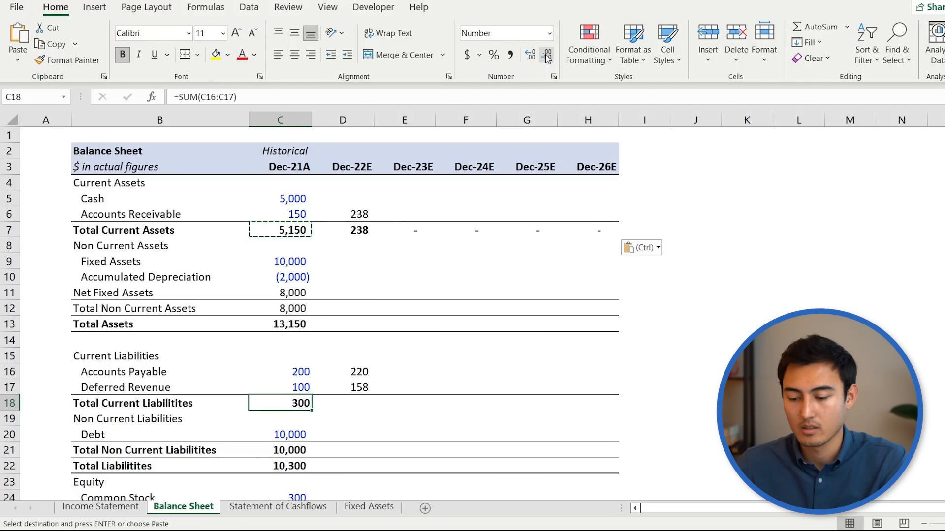
pyautogui.hotkey('ctrl', 'c')
pyautogui.hotkey('shift', 'Right')
pyautogui.hotkey('shift', 'Right')
pyautogui.hotkey('shift', 'Right')
pyautogui.hotkey('shift', 'Right')
pyautogui.hotkey('shift', 'Right')
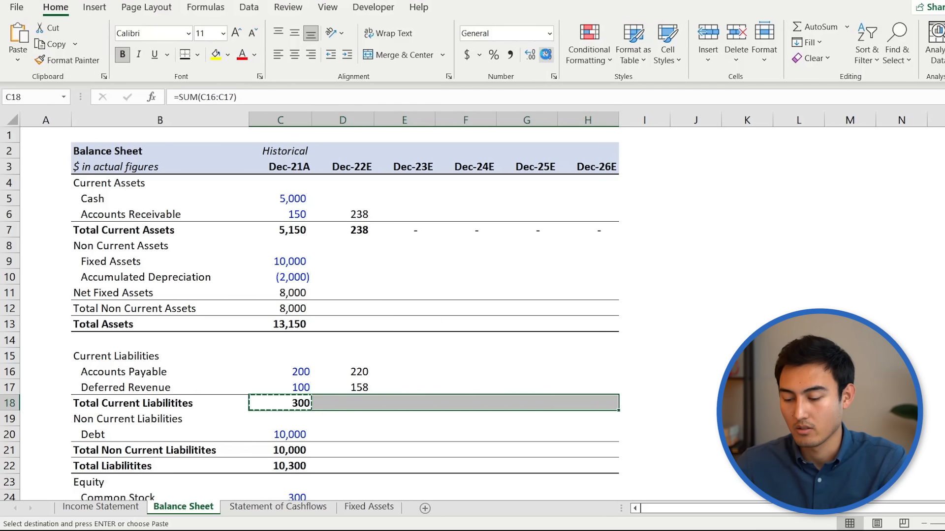
pyautogui.hotkey('ctrl', 'v')
# Step: Copy the Dec-22E Accounts Payable and Deferred Revenue formulas in D16:D17 across the remaining forecast years through column H
pyautogui.press('Right')
pyautogui.press('Up')
pyautogui.press('Up')
pyautogui.hotkey('shift', 'Down')
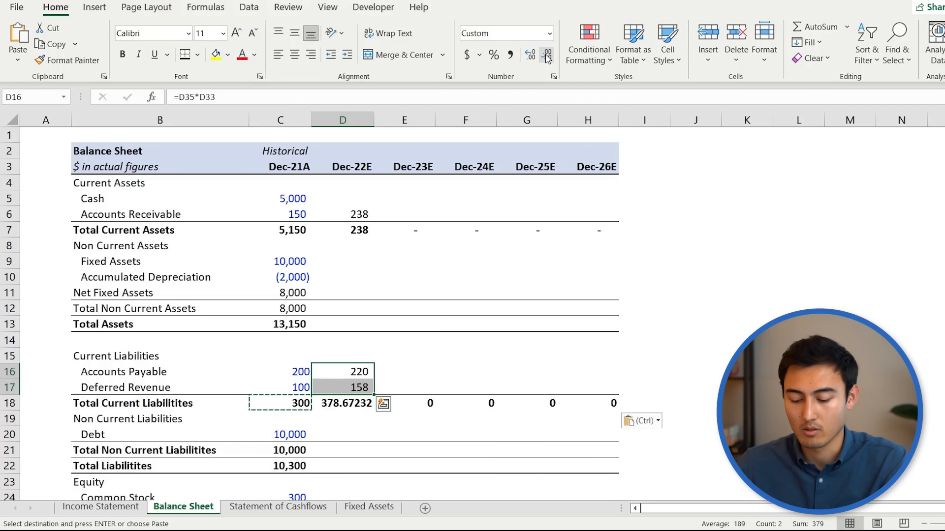
pyautogui.hotkey('ctrl', 'c')
pyautogui.hotkey('shift', 'Right')
pyautogui.hotkey('shift', 'Right')
pyautogui.hotkey('shift', 'Right')
pyautogui.hotkey('shift', 'Right')
pyautogui.hotkey('ctrl', 'v')
# Step: Format the forecast Total Current Liabilities in D18:H18 with the Number category and no decimal places
pyautogui.press('Down')
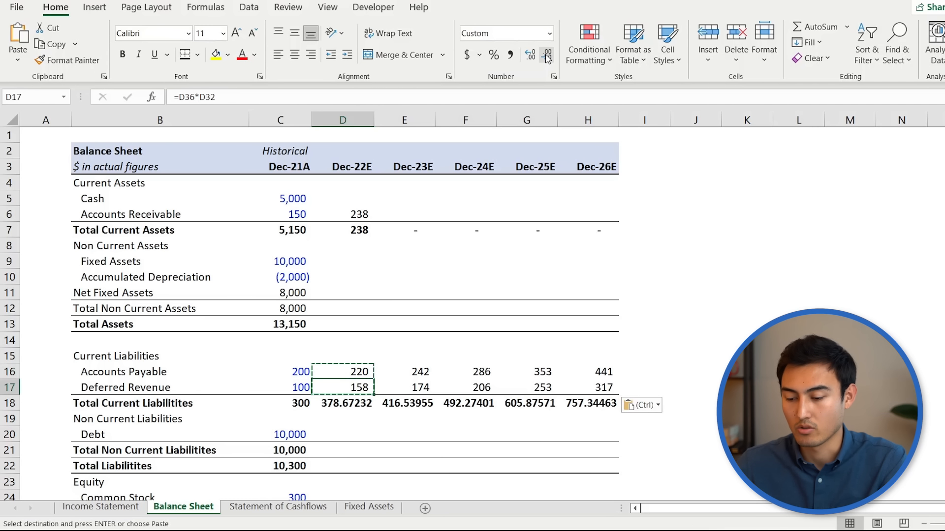
pyautogui.press('Down')
pyautogui.hotkey('shift', 'Right')
pyautogui.hotkey('shift', 'Right')
pyautogui.hotkey('shift', 'Right')
pyautogui.hotkey('shift', 'Right')
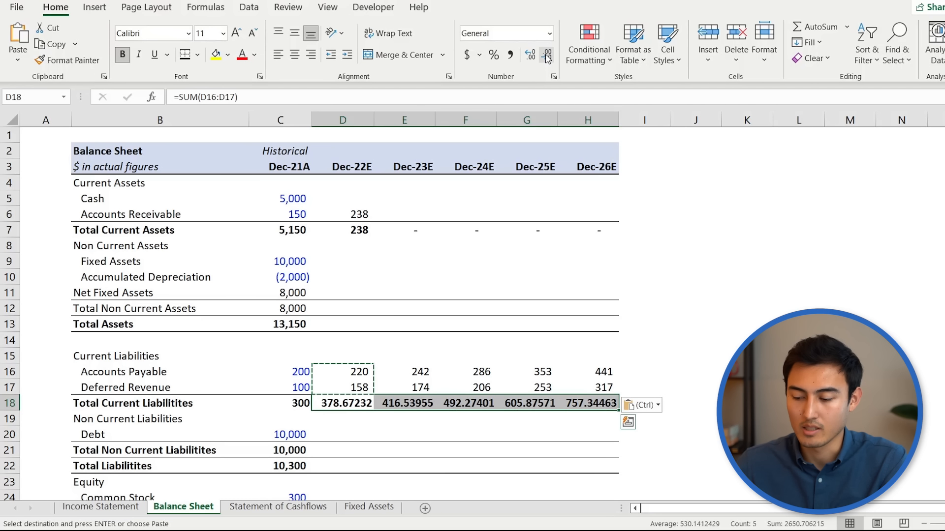
pyautogui.press('Escape')
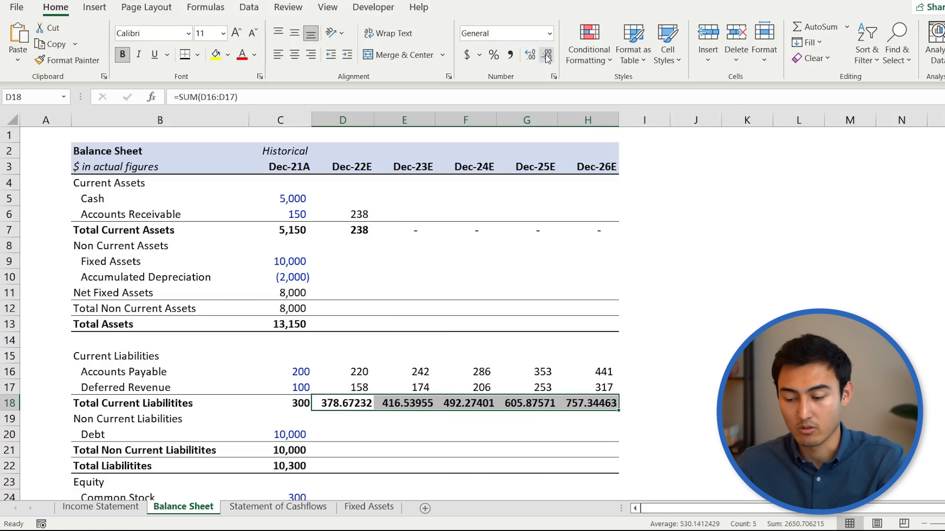
pyautogui.hotkey('ctrl', '1')
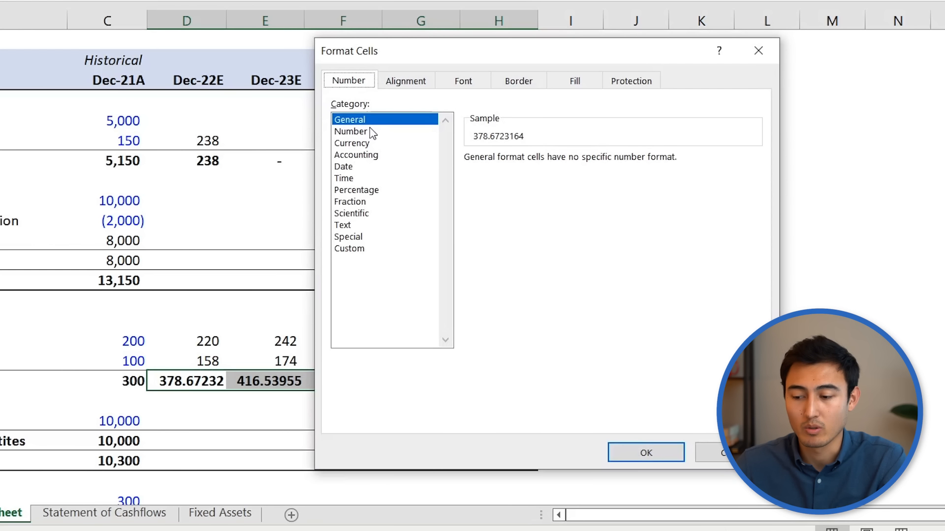
pyautogui.click(372, 133)
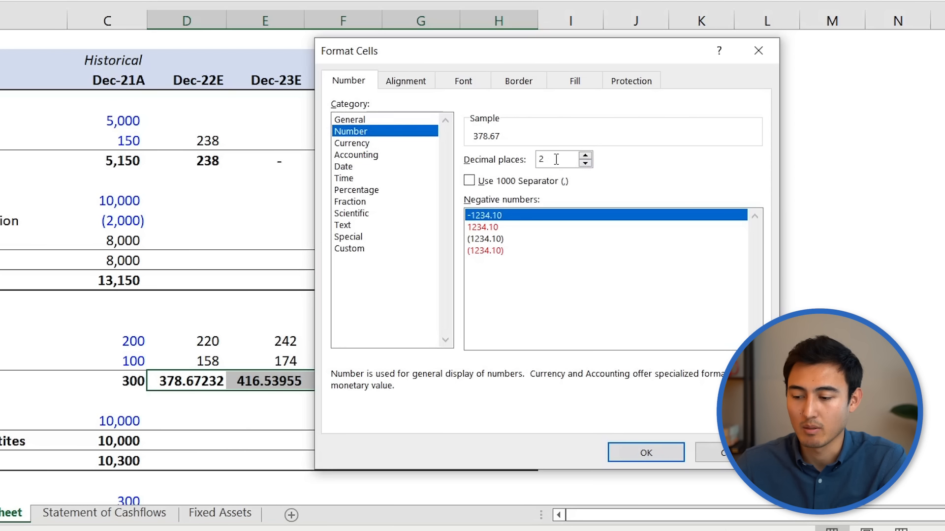
pyautogui.press('BackSpace')
pyautogui.press('Return')
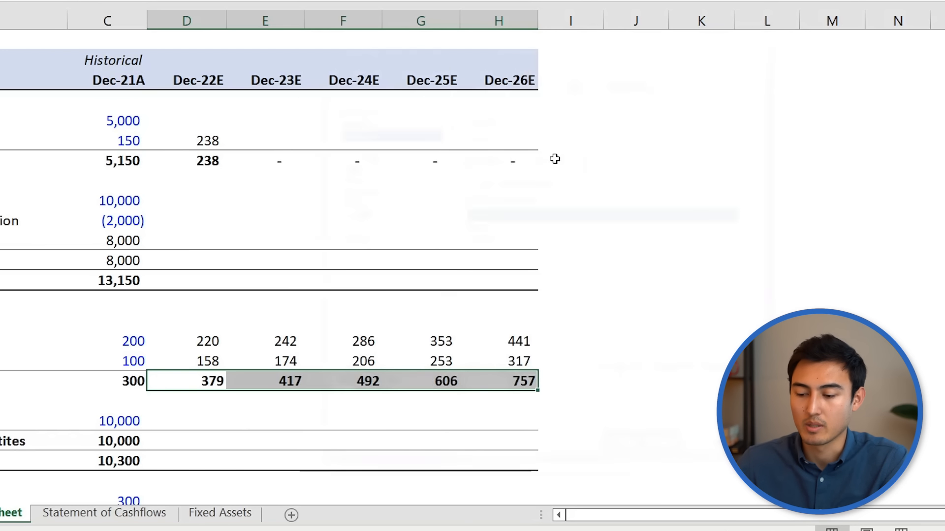
# Step: Copy the Dec-22E Accounts Receivable formula in D6 across the remaining forecast years through H6
pyautogui.press('Left')
pyautogui.press('Up')
pyautogui.press('Up')
pyautogui.press('Up')
pyautogui.press('Up')
pyautogui.press('Up')
pyautogui.press('Up')
pyautogui.press('Up')
pyautogui.press('Up')
pyautogui.press('Up')
pyautogui.press('Up')
pyautogui.press('Up')
pyautogui.press('Up')
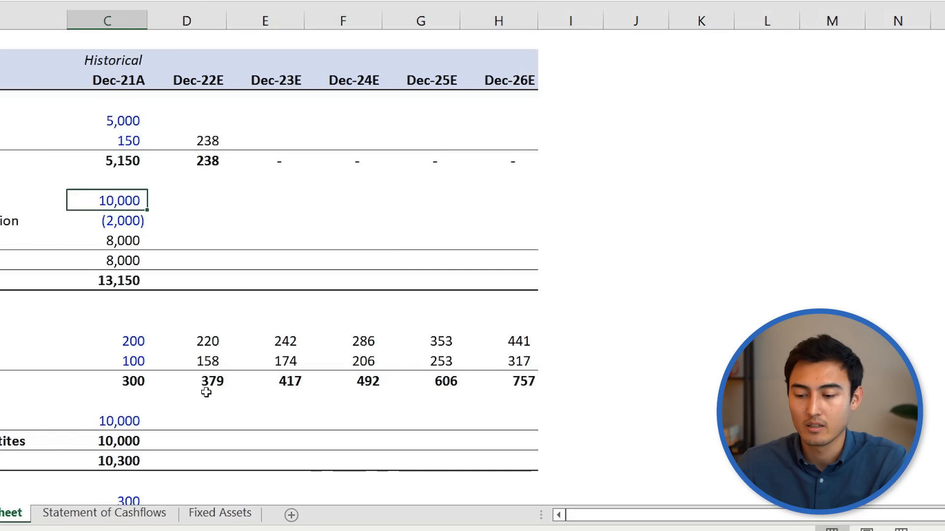
pyautogui.press('Right')
pyautogui.hotkey('ctrl', 'c')
pyautogui.hotkey('shift', 'Right')
pyautogui.hotkey('shift', 'Right')
pyautogui.hotkey('shift', 'Right')
pyautogui.hotkey('shift', 'Right')
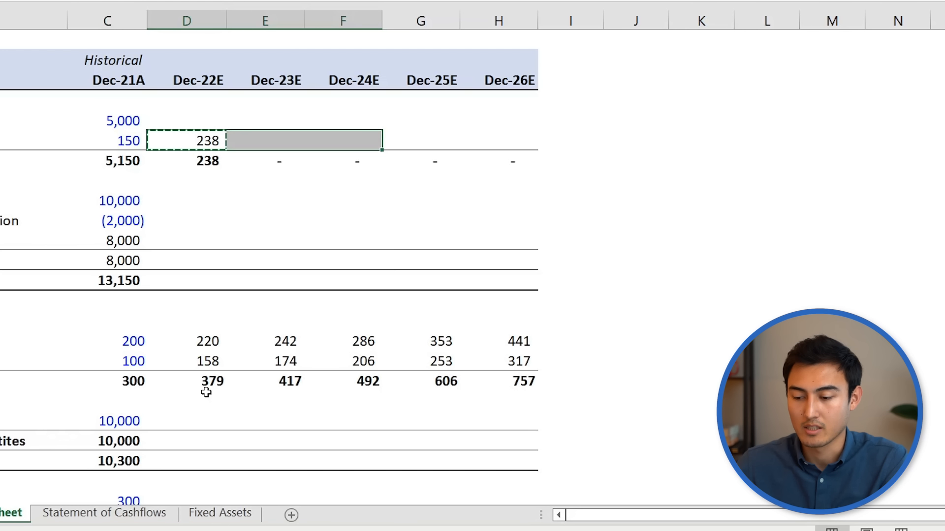
pyautogui.hotkey('ctrl', 'v')
pyautogui.press('Down')
pyautogui.press('Down')
pyautogui.press('Down')
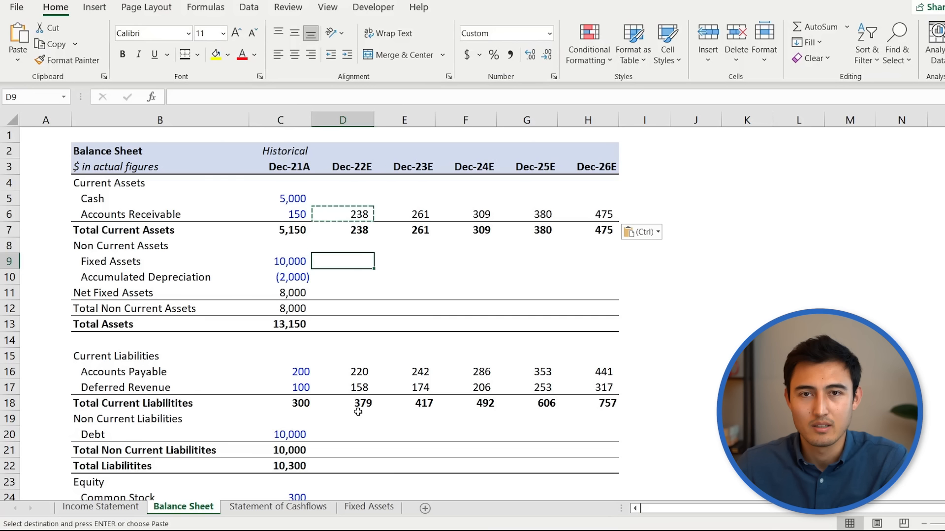
pyautogui.press('Up')
pyautogui.press('Up')
pyautogui.press('Down')
pyautogui.press('Down')
pyautogui.hotkey('shift', 'space')
pyautogui.hotkey('shift', 'BackSpace')
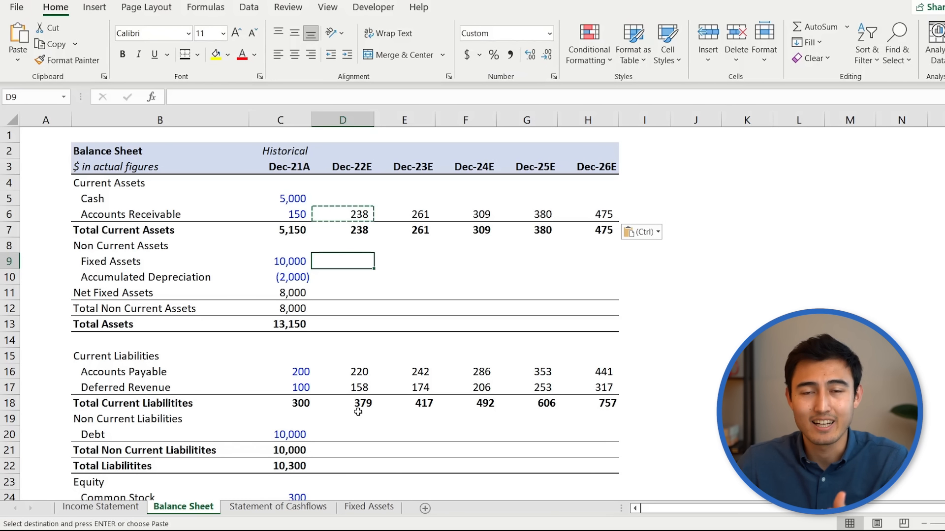
# Step: Calculate Dec-22E Fixed Assets in D9 by adding the 2022E Total CapEx from the Fixed Assets sheet to the prior-year balance: =C9+'Fixed Assets'!D8
pyautogui.write('=')
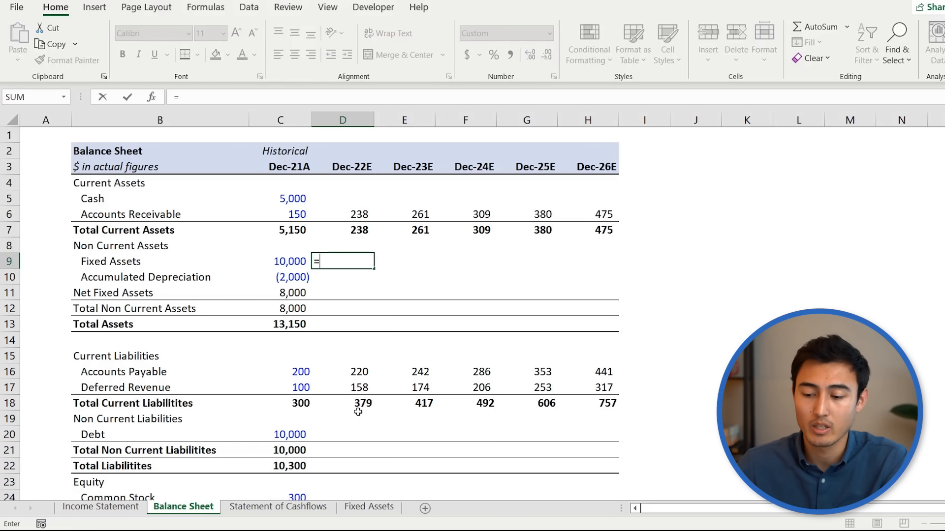
pyautogui.press('Left')
pyautogui.write('+')
pyautogui.hotkey('ctrl', 'pagedown')
pyautogui.hotkey('ctrl', 'pagedown')
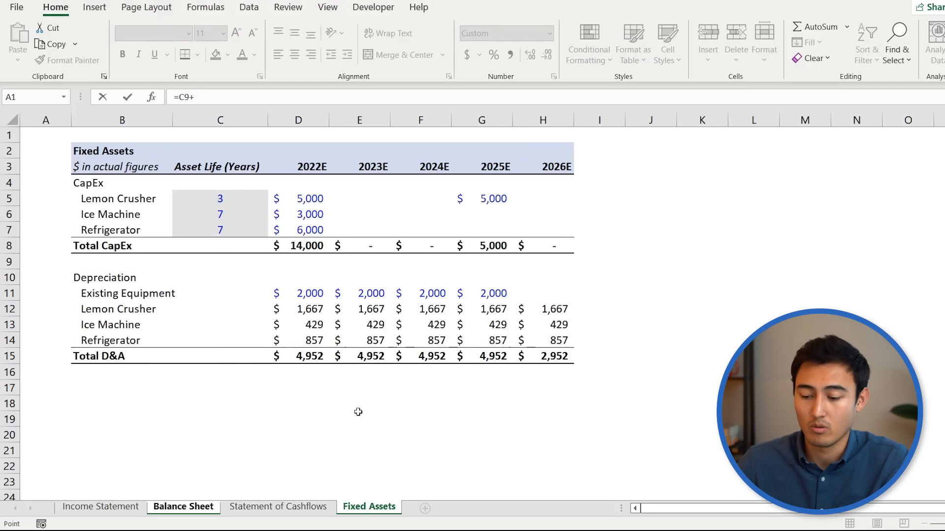
pyautogui.press('Down')
pyautogui.press('Down')
pyautogui.press('Down')
pyautogui.press('Down')
pyautogui.press('Down')
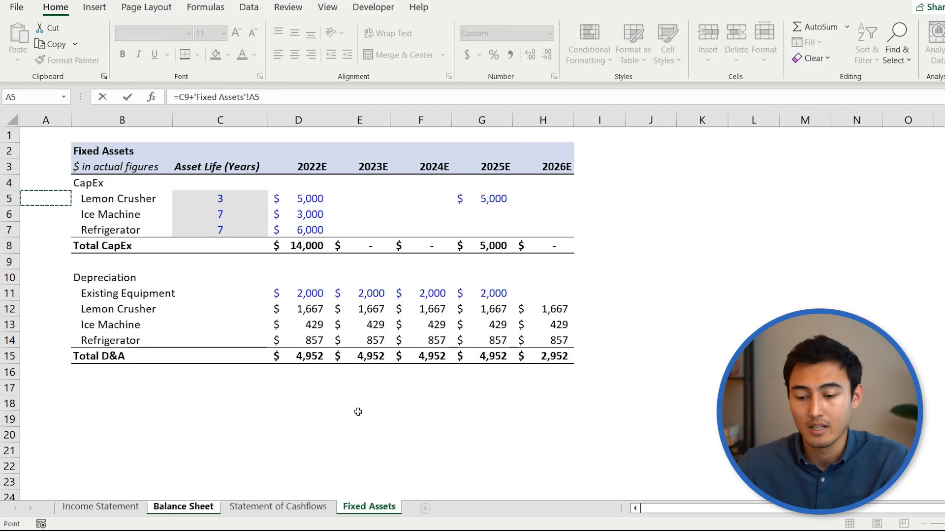
pyautogui.press('Right')
pyautogui.press('Right')
pyautogui.press('Right')
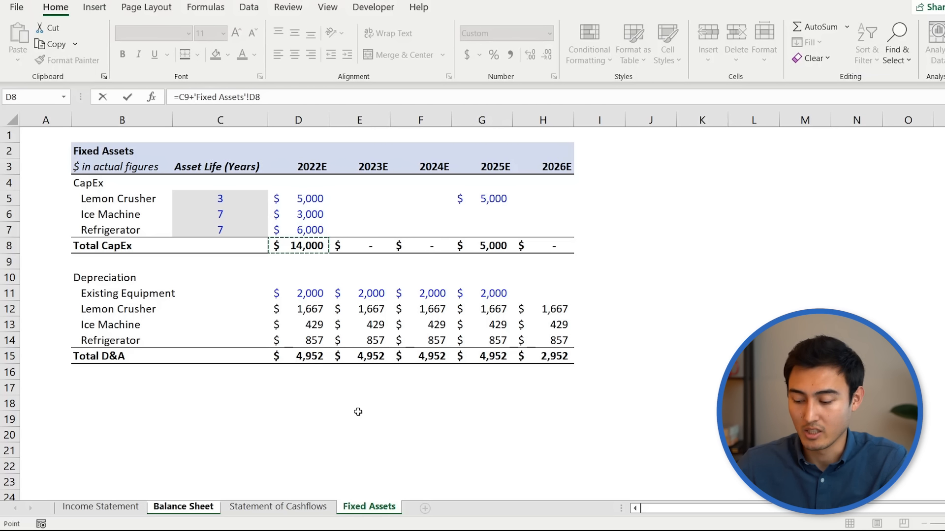
pyautogui.press('Return')
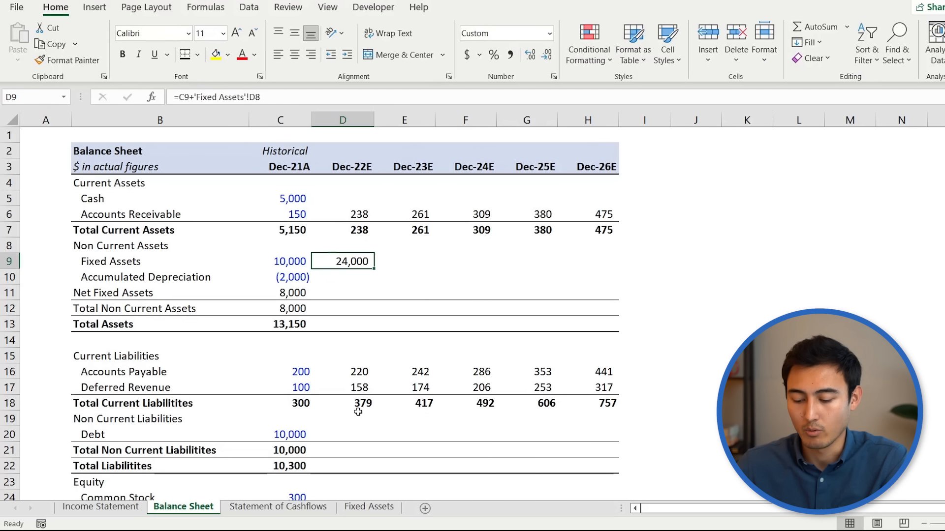
# Step: Copy the Dec-22E Fixed Assets formula in D9 across the remaining forecast years through H9
pyautogui.hotkey('ctrl', 'c')
pyautogui.hotkey('shift', 'Right')
pyautogui.hotkey('shift', 'Right')
pyautogui.hotkey('shift', 'Right')
pyautogui.hotkey('shift', 'Right')
pyautogui.hotkey('ctrl', 'v')
# Step: Calculate Dec-22E Accumulated Depreciation in D10 by subtracting the 2022E Total D&A from the prior-year balance: =C10-'Fixed Assets'!D15
pyautogui.press('Down')
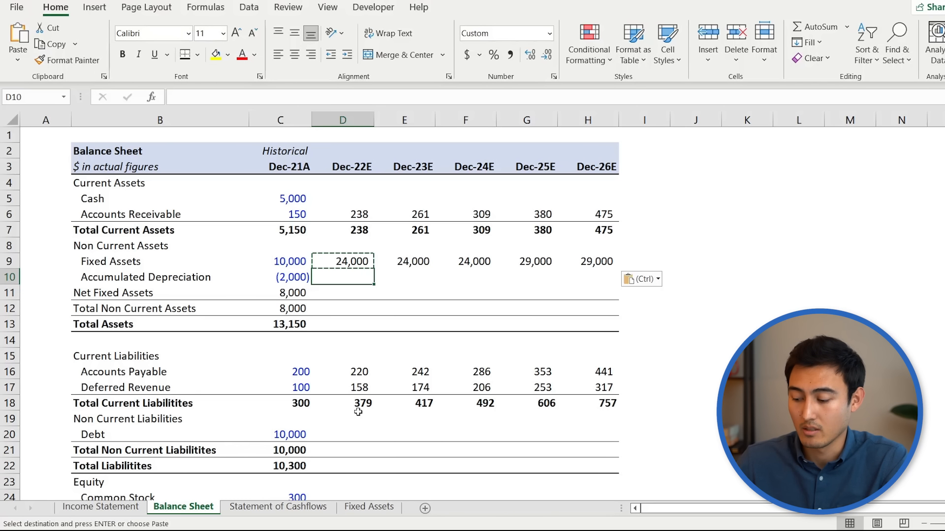
pyautogui.write('=')
pyautogui.press('Left')
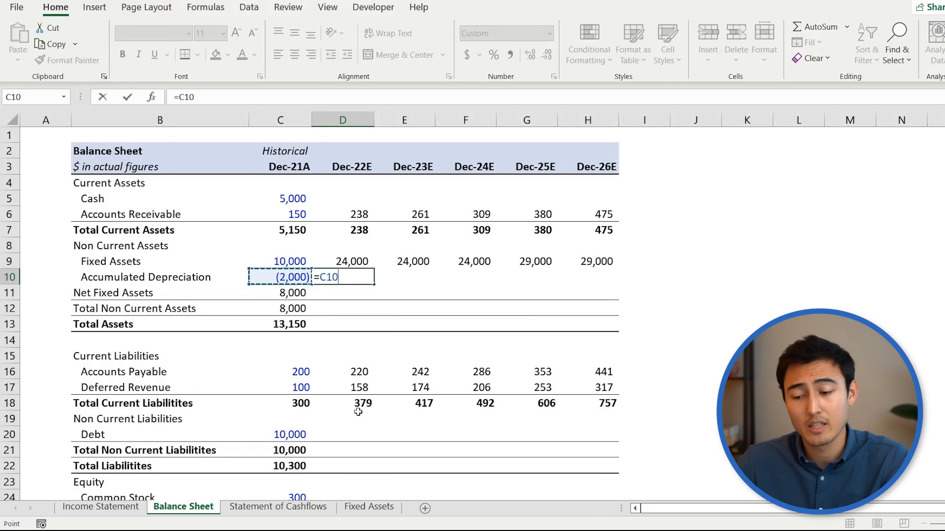
pyautogui.write('-')
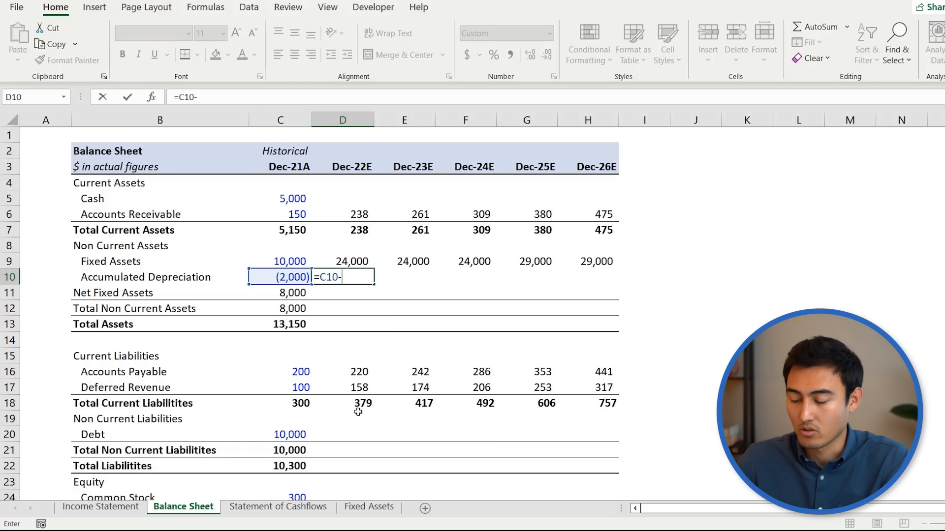
pyautogui.hotkey('ctrl', 'pagedown')
pyautogui.hotkey('ctrl', 'pagedown')
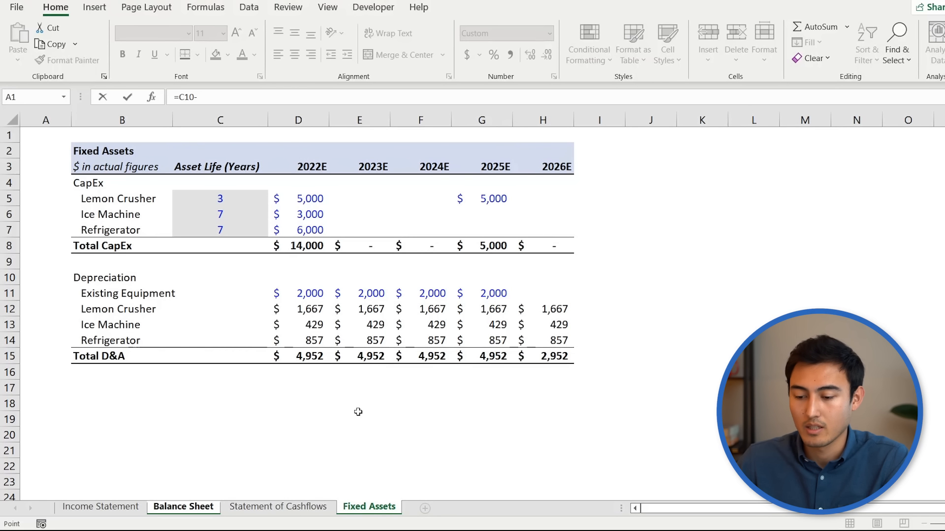
pyautogui.press('Down')
pyautogui.press('Down')
pyautogui.press('Down')
pyautogui.press('Down')
pyautogui.press('Down')
pyautogui.press('Down')
pyautogui.press('Down')
pyautogui.press('Down')
pyautogui.press('Down')
pyautogui.press('Down')
pyautogui.press('Down')
pyautogui.press('Down')
pyautogui.press('Down')
pyautogui.press('Down')
pyautogui.press('Down')
pyautogui.press('Right')
pyautogui.press('Right')
pyautogui.press('Right')
pyautogui.press('Up')
pyautogui.press('Return')
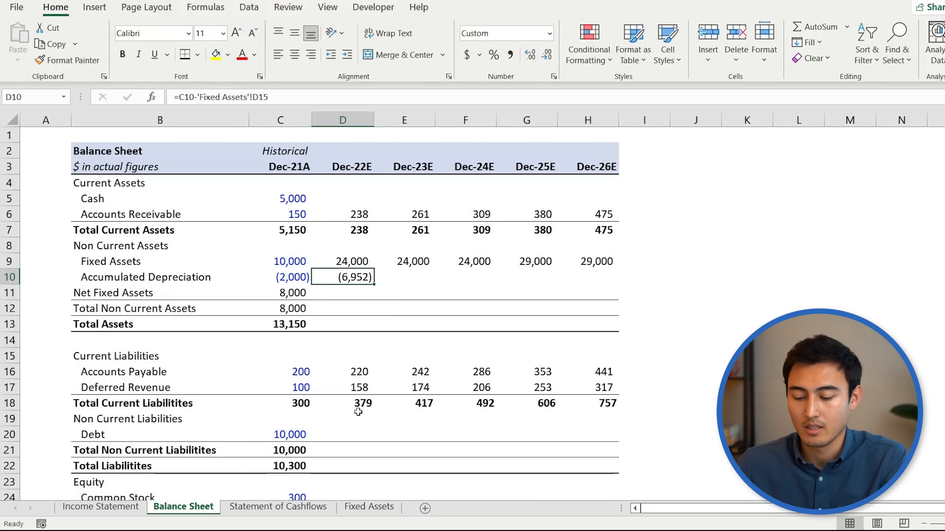
# Step: Copy the Dec-22E Accumulated Depreciation formula in D10 across the remaining forecast years through H10
pyautogui.hotkey('ctrl', 'c')
pyautogui.hotkey('shift', 'Right')
pyautogui.hotkey('shift', 'Right')
pyautogui.hotkey('shift', 'Right')
pyautogui.hotkey('shift', 'Right')
pyautogui.hotkey('ctrl', 'v')
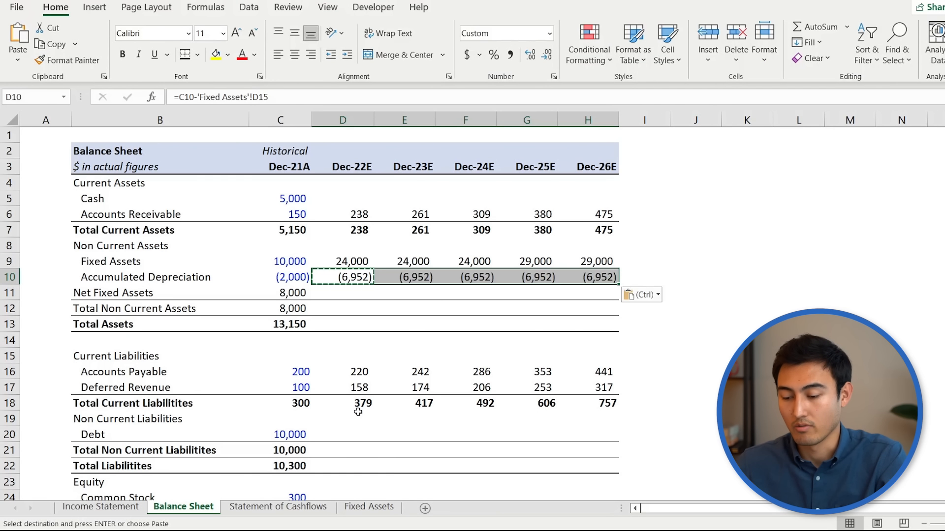
# Step: Copy the Net Fixed Assets sum formula in C11 across the forecast years through H11
pyautogui.press('Down')
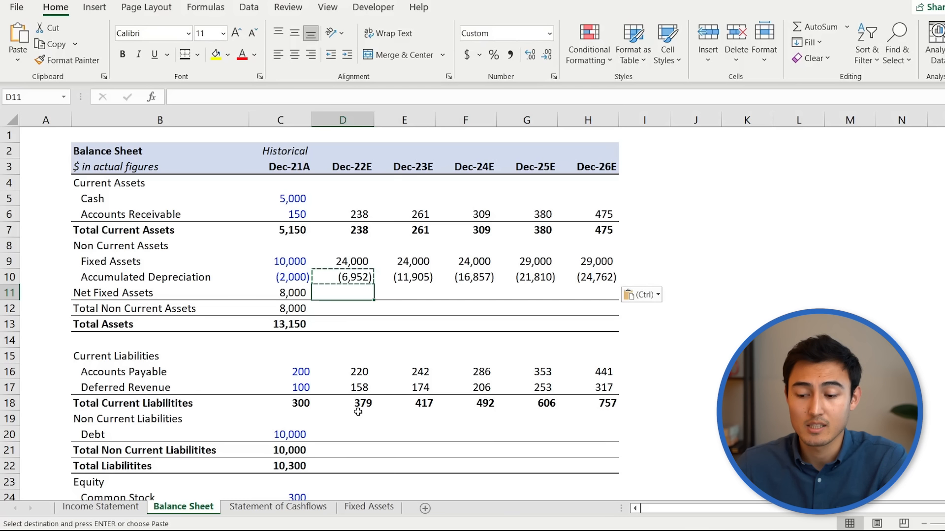
pyautogui.press('Left')
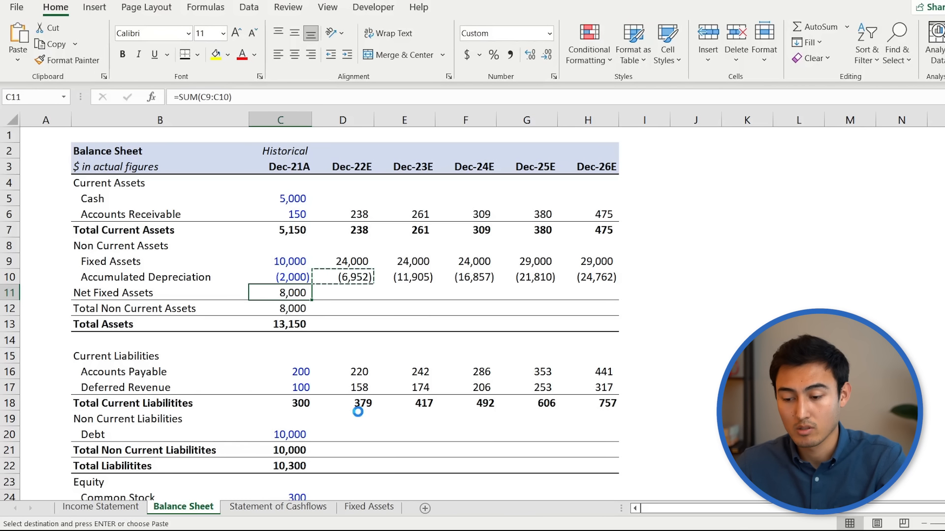
pyautogui.hotkey('ctrl', 'c')
pyautogui.hotkey('shift', 'Right')
pyautogui.hotkey('shift', 'Right')
pyautogui.hotkey('shift', 'Right')
pyautogui.hotkey('shift', 'Right')
pyautogui.hotkey('shift', 'Right')
pyautogui.hotkey('ctrl', 'v')
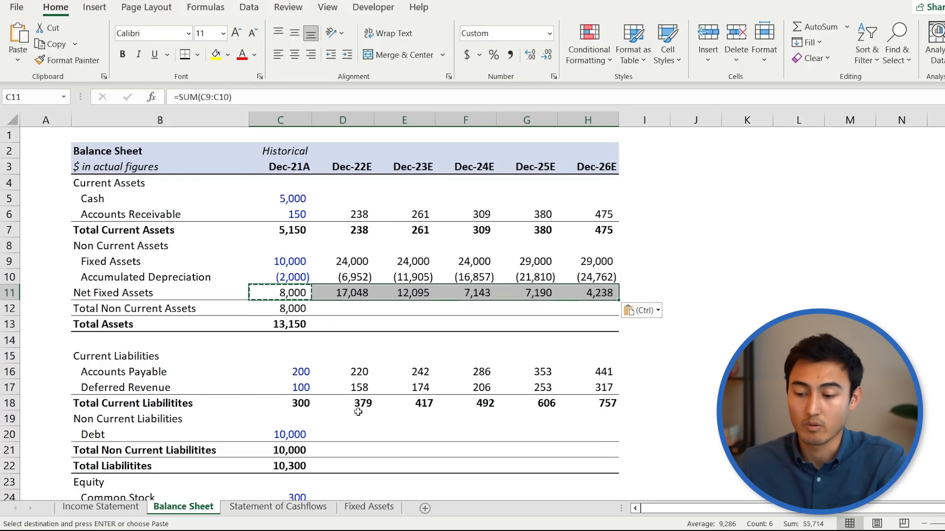
# Step: Copy the Total Non Current Assets and Total Assets formulas in C12:C13 across the forecast years through column H
pyautogui.press('Down')
pyautogui.press('Right')
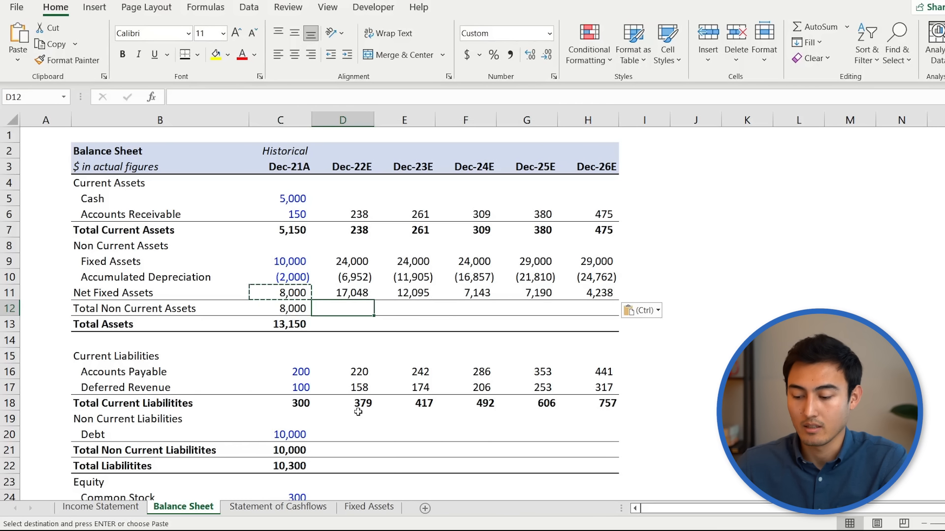
pyautogui.press('Left')
pyautogui.hotkey('shift', 'Down')
pyautogui.hotkey('ctrl', 'c')
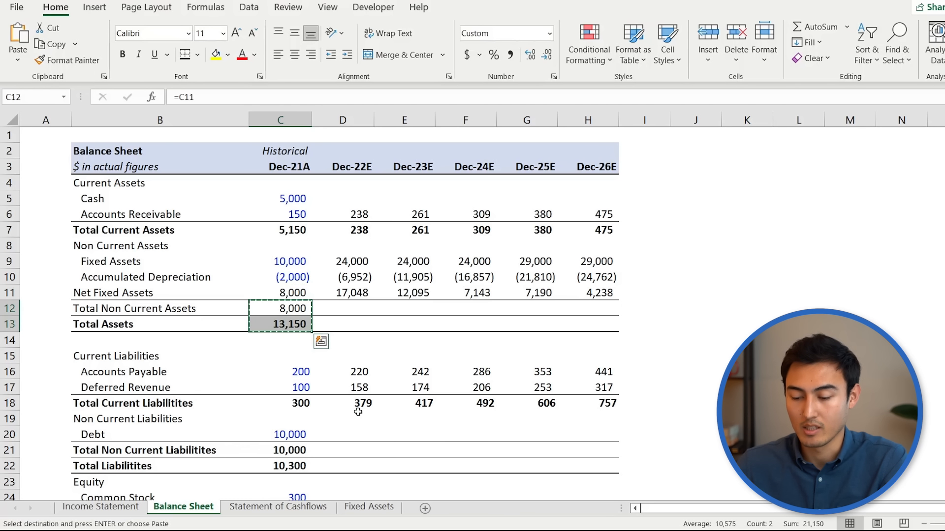
pyautogui.hotkey('shift', 'Right')
pyautogui.hotkey('shift', 'Right')
pyautogui.hotkey('shift', 'Right')
pyautogui.hotkey('shift', 'Right')
pyautogui.hotkey('shift', 'Right')
pyautogui.hotkey('ctrl', 'v')
pyautogui.press('Right')
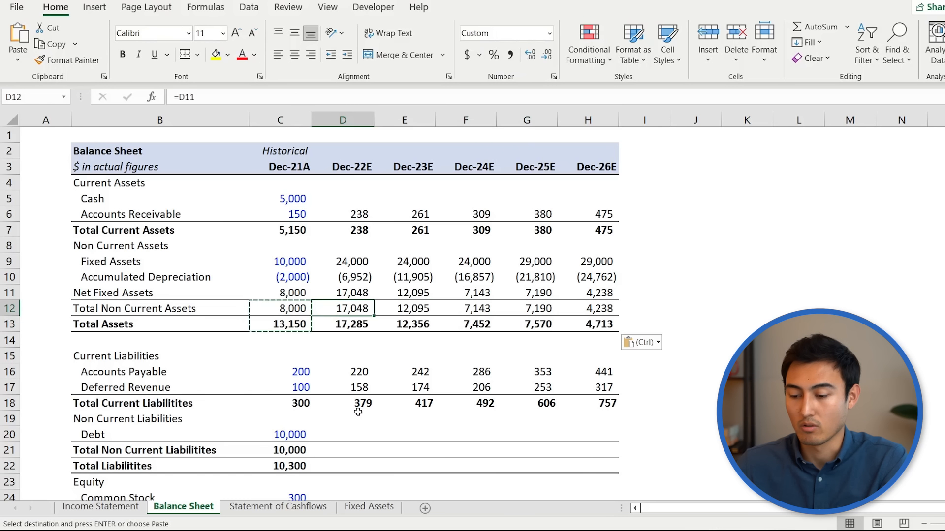
# Step: Make the entire Total Non Current Assets row (row 12) bold
pyautogui.press('Right')
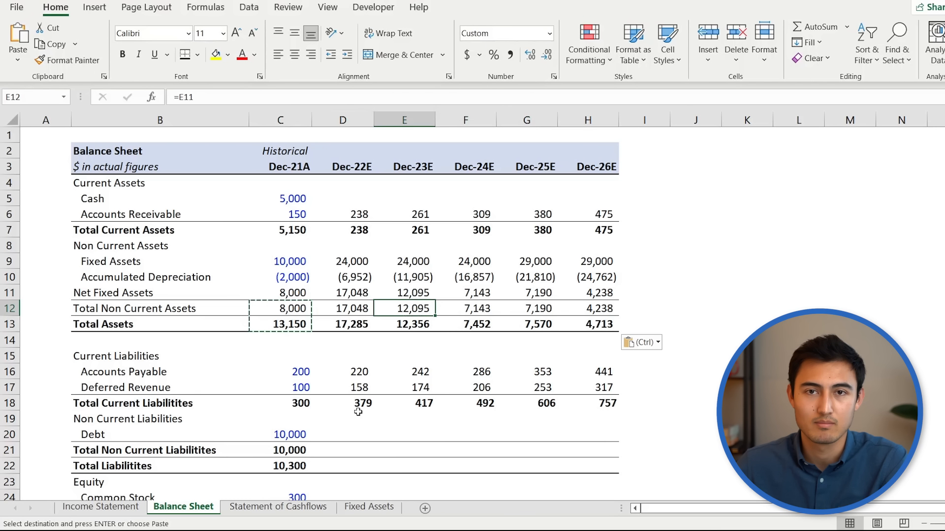
pyautogui.hotkey('shift', 'space')
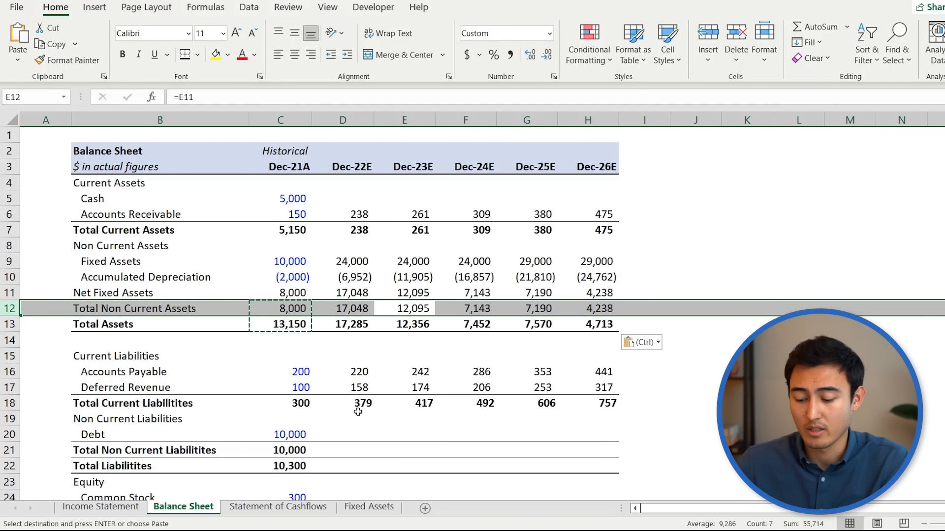
pyautogui.press('ctrl')
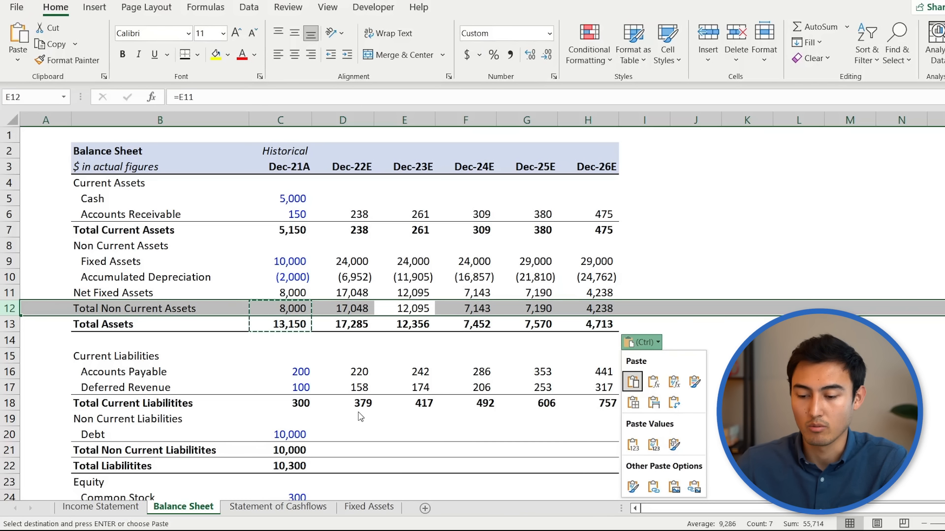
pyautogui.press('r')
pyautogui.press('Right')
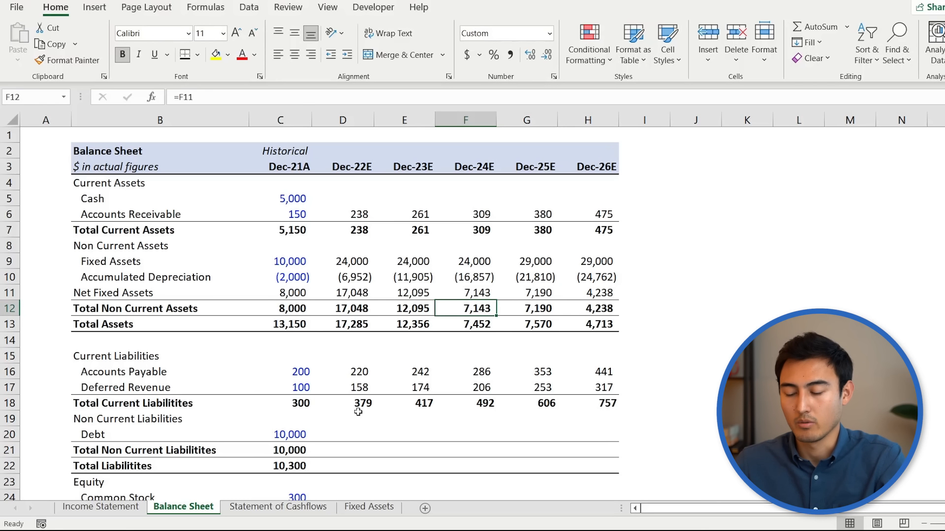
# Step: Examine the Debt line under Non Current Liabilities, starting from the Dec-22E forecast cell
pyautogui.press('Down')
pyautogui.press('Down')
pyautogui.press('Down')
pyautogui.press('Down')
pyautogui.press('Down')
pyautogui.press('Down')
pyautogui.press('Down')
pyautogui.press('Down')
pyautogui.press('Down')
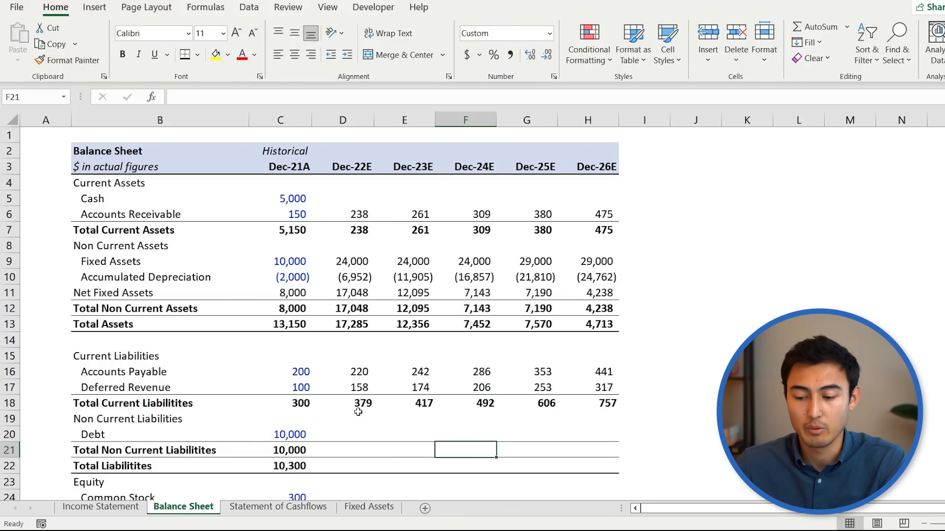
pyautogui.press('Left')
pyautogui.press('Up')
pyautogui.press('Left')
pyautogui.hotkey('shift', 'space')
pyautogui.press('Left')
pyautogui.press('Right')
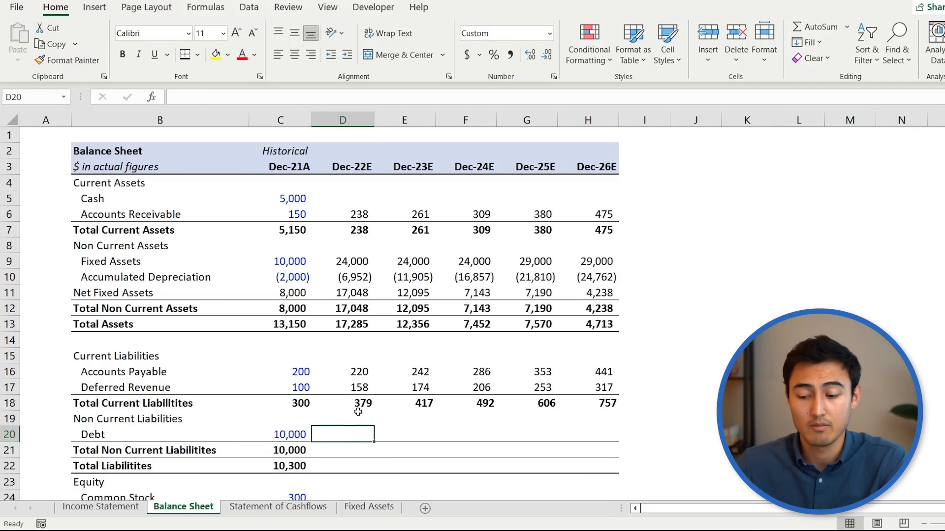
# Step: Examine the Debt section of the assumptions, checking Net Borrowing in Dec-24E and Debt Repayment in Dec-22E
pyautogui.press('Down')
pyautogui.press('Down')
pyautogui.press('Down')
pyautogui.press('Down')
pyautogui.press('Down')
pyautogui.press('Down')
pyautogui.press('Down')
pyautogui.press('Down')
pyautogui.press('Down')
pyautogui.press('Down')
pyautogui.press('Down')
pyautogui.press('Down')
pyautogui.press('Down')
pyautogui.press('Down')
pyautogui.press('Down')
pyautogui.press('Down')
pyautogui.press('Down')
pyautogui.press('Down')
pyautogui.press('Down')
pyautogui.press('Down')
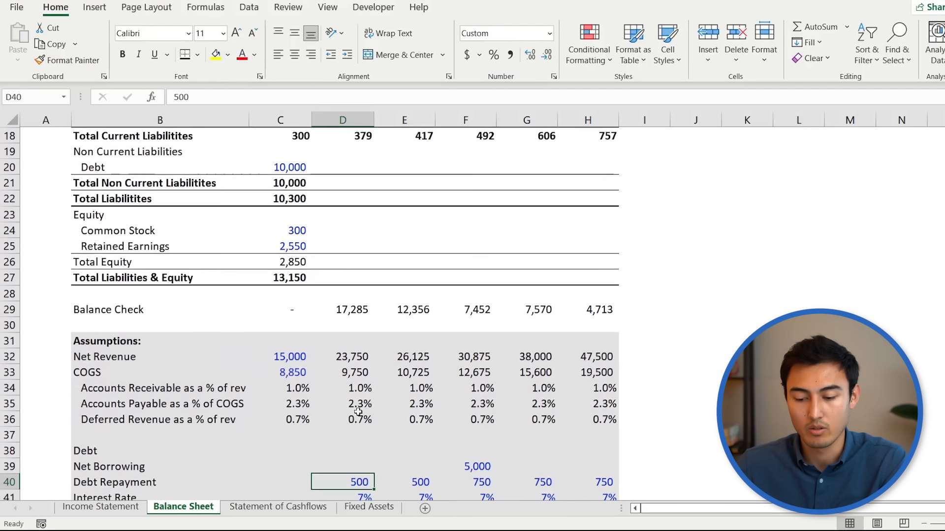
pyautogui.press('Down')
pyautogui.press('Up')
pyautogui.press('Up')
pyautogui.press('Up')
pyautogui.press('Up')
pyautogui.press('Up')
pyautogui.press('Right')
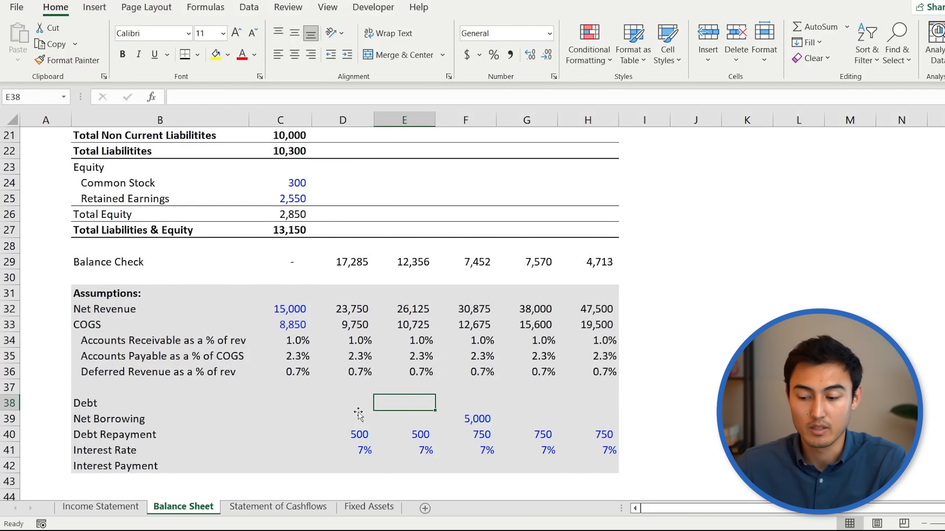
pyautogui.press('Right')
pyautogui.press('Down')
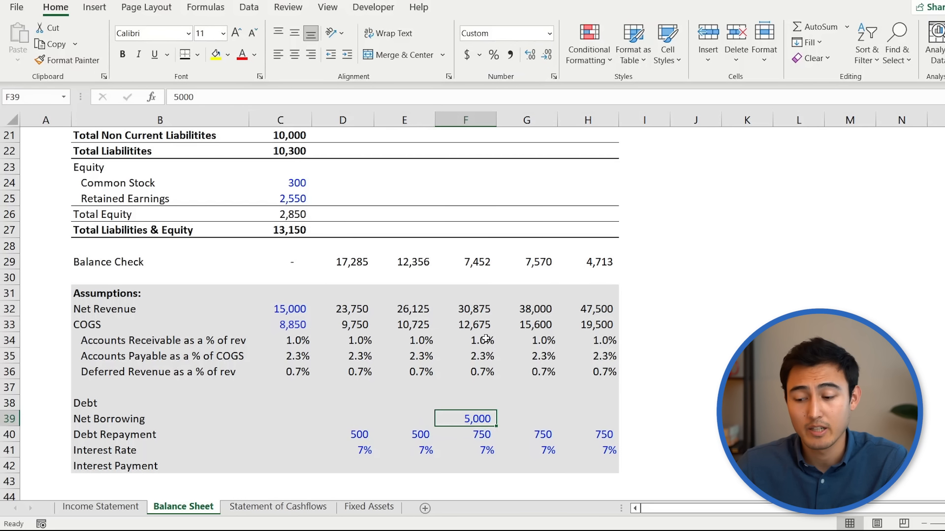
pyautogui.hotkey('ctrl', 'space')
pyautogui.hotkey('shift', 'BackSpace')
pyautogui.press('Left')
pyautogui.press('Left')
pyautogui.press('Down')
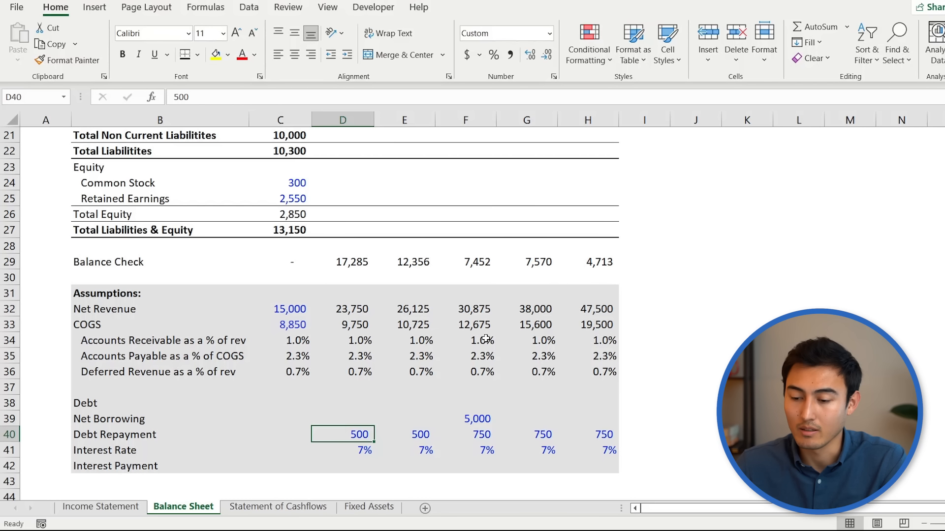
# Step: Review the liabilities section and the yearly Debt Repayment assumptions, focusing on Dec-24E and Dec-25E
pyautogui.hotkey('ctrl', 'Up')
pyautogui.hotkey('ctrl', 'Up')
pyautogui.hotkey('ctrl', 'Up')
pyautogui.hotkey('ctrl', 'Up')
pyautogui.hotkey('ctrl', 'Up')
pyautogui.hotkey('ctrl', 'Up')
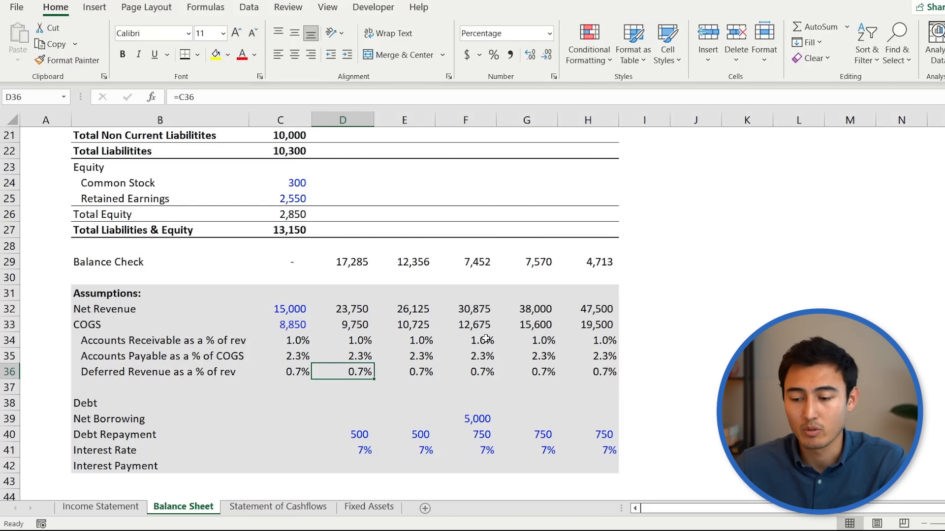
pyautogui.press('Up')
pyautogui.press('Down')
pyautogui.press('Down')
pyautogui.press('Down')
pyautogui.press('Down')
pyautogui.press('Down')
pyautogui.press('Down')
pyautogui.press('Down')
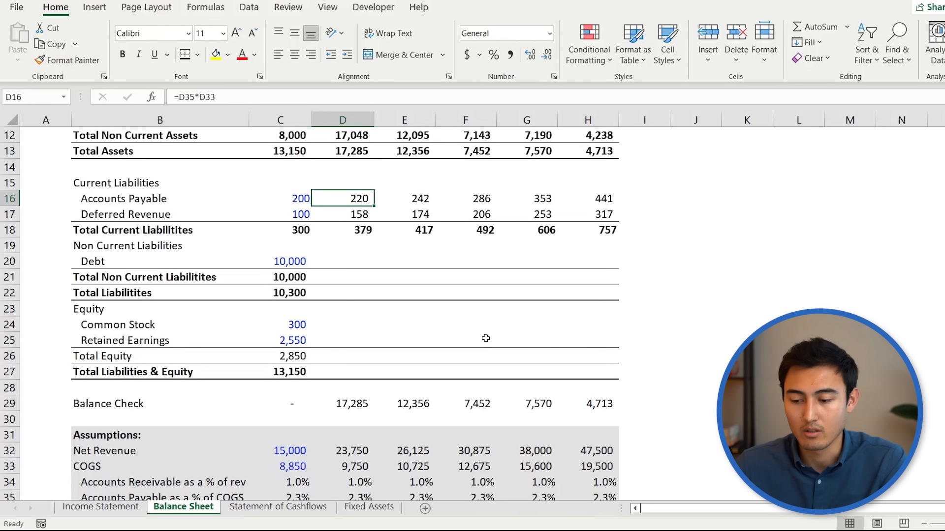
pyautogui.press('Left')
pyautogui.press('Down')
pyautogui.press('Down')
pyautogui.press('Down')
pyautogui.press('Down')
pyautogui.press('Down')
pyautogui.press('Down')
pyautogui.press('Down')
pyautogui.press('Down')
pyautogui.press('Down')
pyautogui.press('Down')
pyautogui.press('Down')
pyautogui.press('Down')
pyautogui.press('Down')
pyautogui.press('Down')
pyautogui.press('Down')
pyautogui.press('Down')
pyautogui.press('Down')
pyautogui.press('Down')
pyautogui.press('Down')
pyautogui.press('Down')
pyautogui.press('Down')
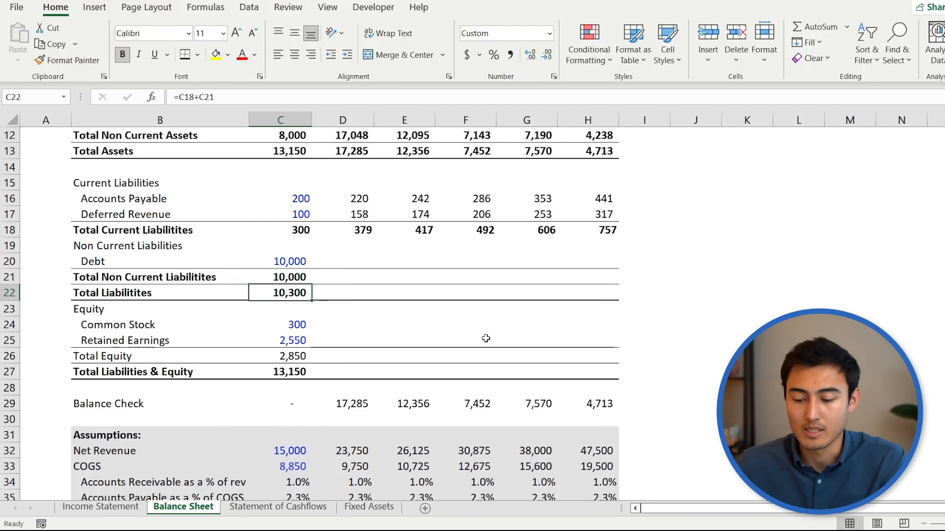
pyautogui.press('Down')
pyautogui.press('Down')
pyautogui.press('Right')
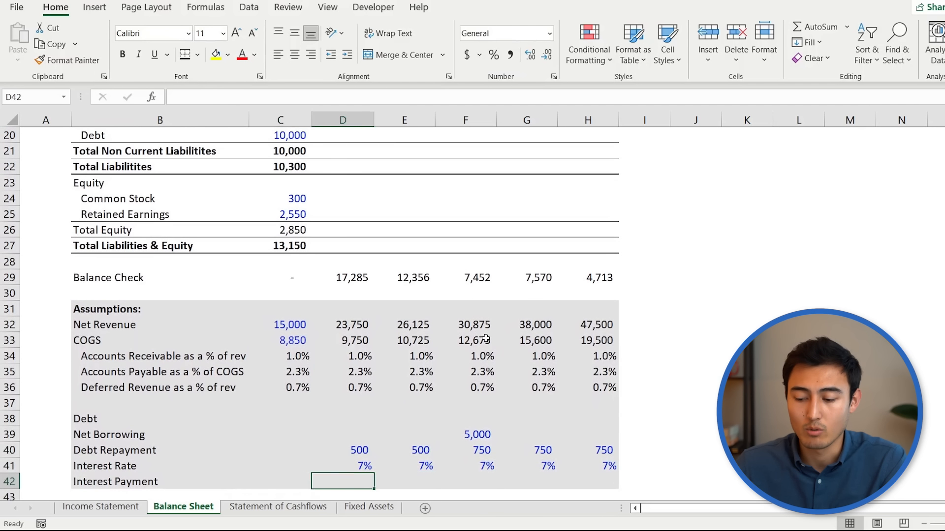
pyautogui.press('Right')
pyautogui.press('Right')
pyautogui.press('Up')
pyautogui.press('Up')
pyautogui.press('Up')
pyautogui.press('Down')
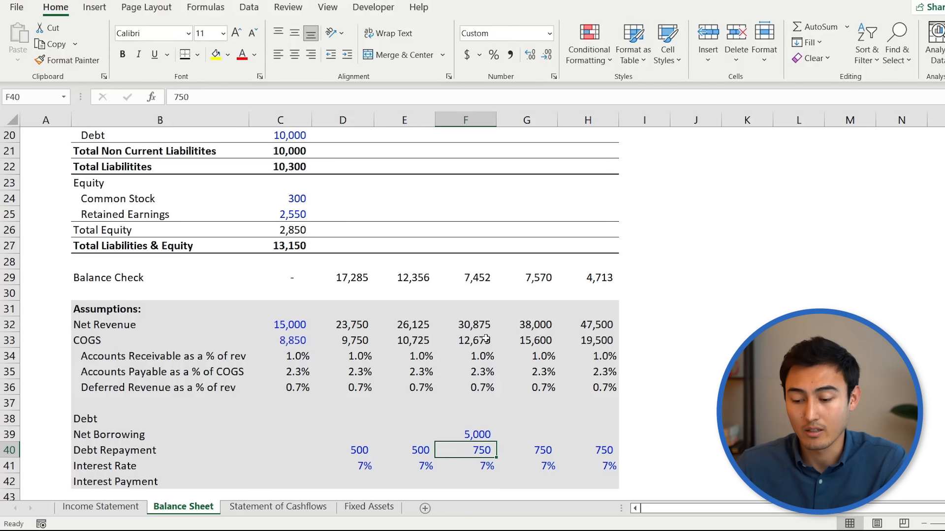
pyautogui.press('Right')
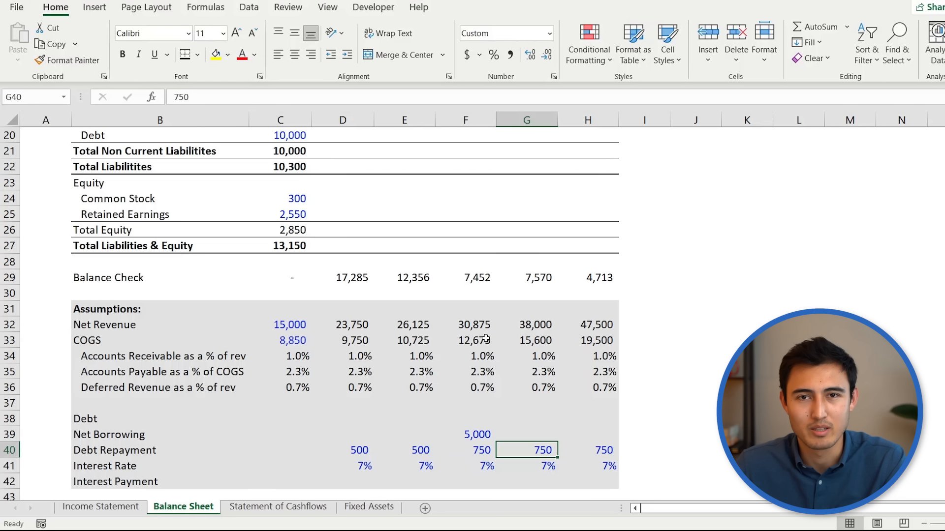
pyautogui.press('Left')
pyautogui.press('Left')
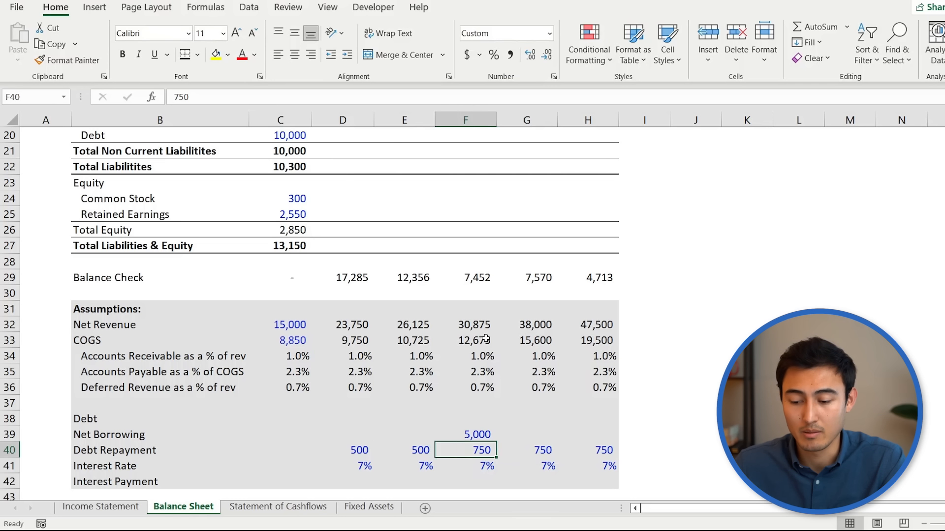
# Step: Calculate the Dec-22E Debt in D20 as prior-year debt plus net borrowing minus debt repayment, =C20+D39-D40
pyautogui.press('Up')
pyautogui.press('Up')
pyautogui.press('Up')
pyautogui.press('Up')
pyautogui.press('Up')
pyautogui.press('Up')
pyautogui.press('Up')
pyautogui.press('Up')
pyautogui.press('Up')
pyautogui.press('Up')
pyautogui.press('Up')
pyautogui.press('Up')
pyautogui.press('Up')
pyautogui.press('Up')
pyautogui.press('Up')
pyautogui.press('Up')
pyautogui.press('Up')
pyautogui.press('Up')
pyautogui.press('Up')
pyautogui.press('Up')
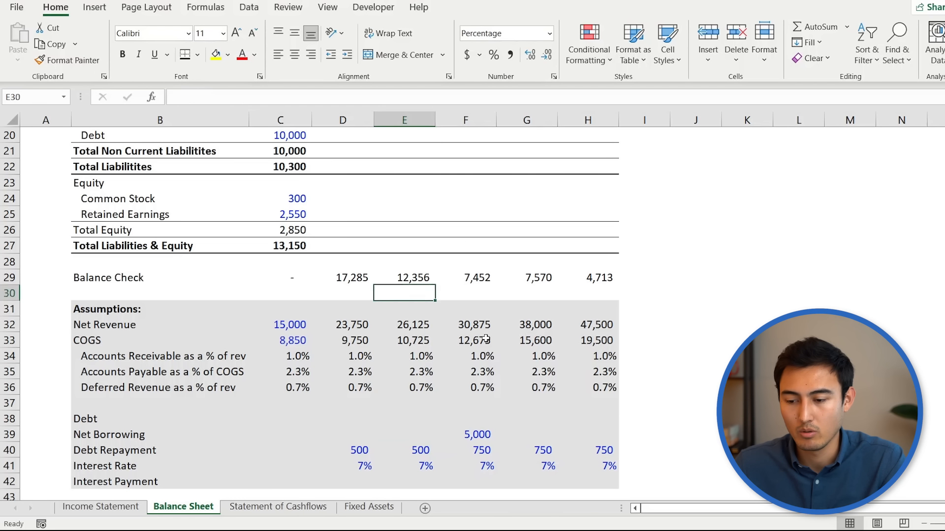
pyautogui.press('Left')
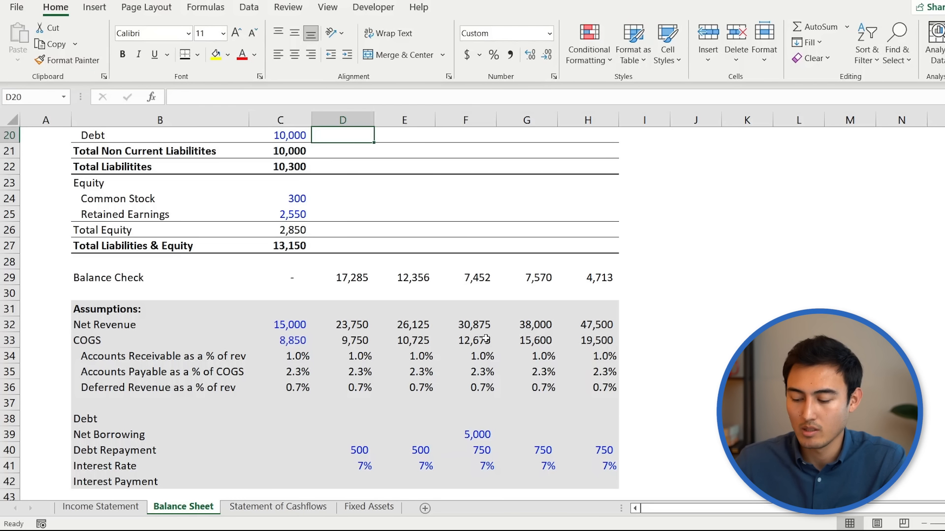
pyautogui.write('=')
pyautogui.press('Left')
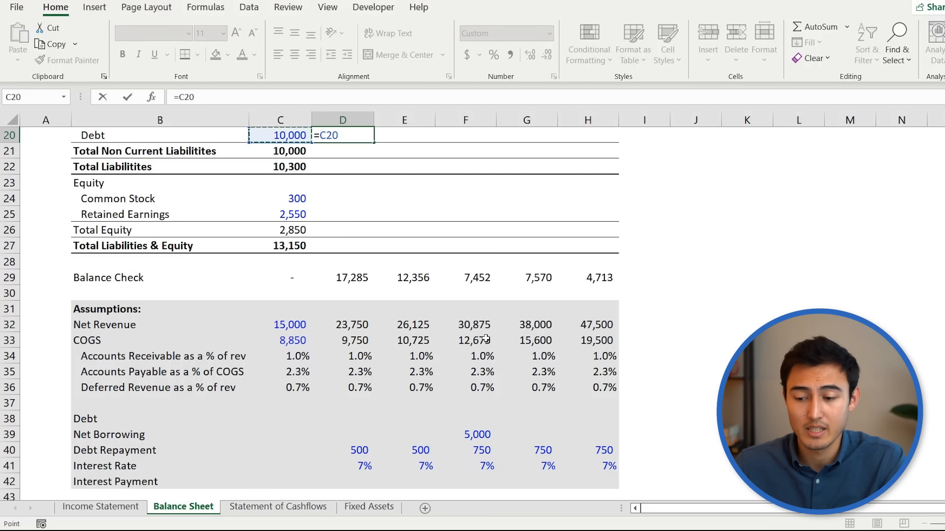
pyautogui.write('+')
pyautogui.press('Down')
pyautogui.press('Down')
pyautogui.press('Down')
pyautogui.press('Down')
pyautogui.press('Down')
pyautogui.press('Down')
pyautogui.press('Down')
pyautogui.press('Down')
pyautogui.press('Down')
pyautogui.press('Down')
pyautogui.press('Down')
pyautogui.press('Down')
pyautogui.press('Down')
pyautogui.press('Down')
pyautogui.press('Down')
pyautogui.press('Down')
pyautogui.press('Down')
pyautogui.press('Down')
pyautogui.press('Down')
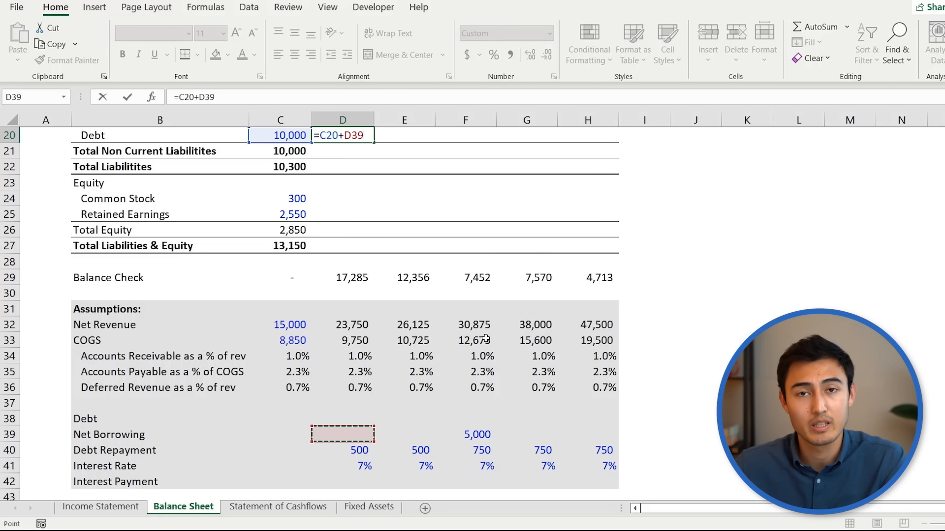
pyautogui.write('-')
pyautogui.press('Down')
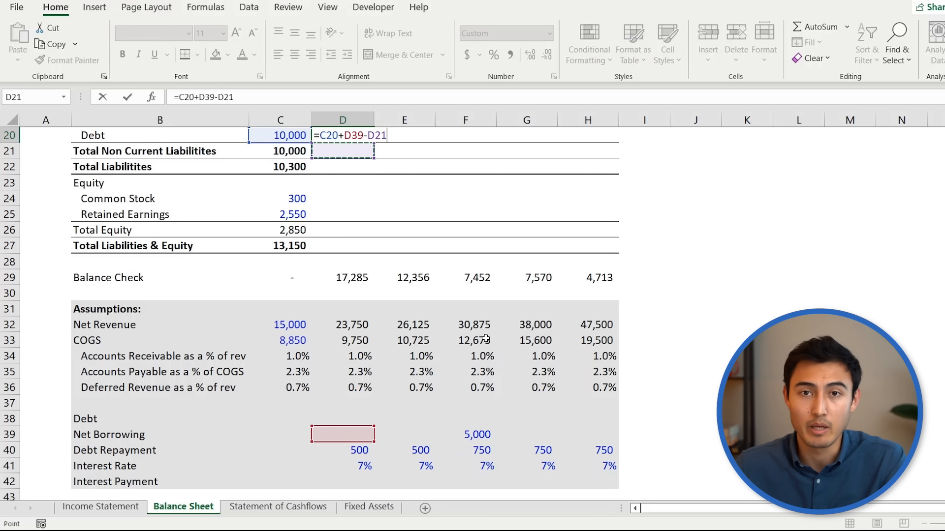
pyautogui.press('Down')
pyautogui.press('Down')
pyautogui.press('Down')
pyautogui.press('Down')
pyautogui.press('Down')
pyautogui.press('Down')
pyautogui.press('Down')
pyautogui.press('Down')
pyautogui.press('Down')
pyautogui.press('Down')
pyautogui.press('Down')
pyautogui.press('Down')
pyautogui.press('Down')
pyautogui.press('Down')
pyautogui.press('Down')
pyautogui.press('Down')
pyautogui.press('Down')
pyautogui.press('Down')
pyautogui.press('Down')
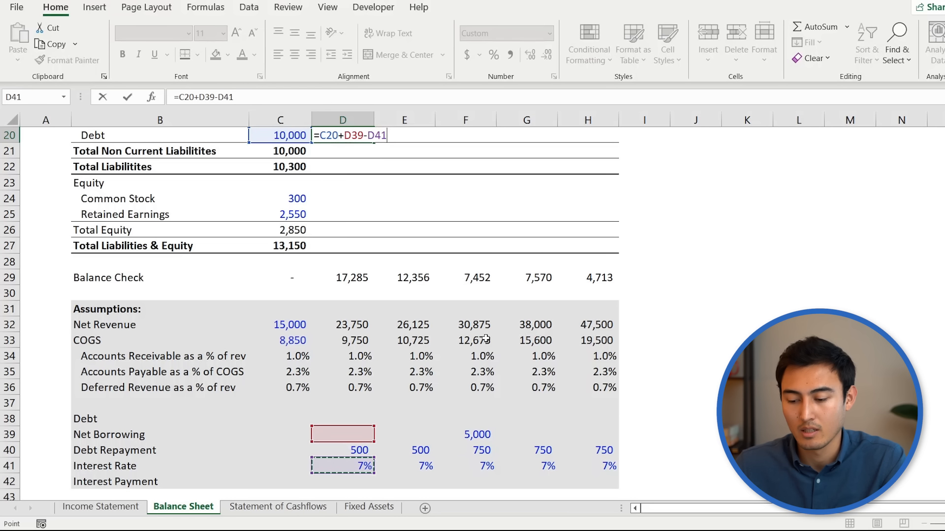
pyautogui.hotkey('ctrl', 'Return')
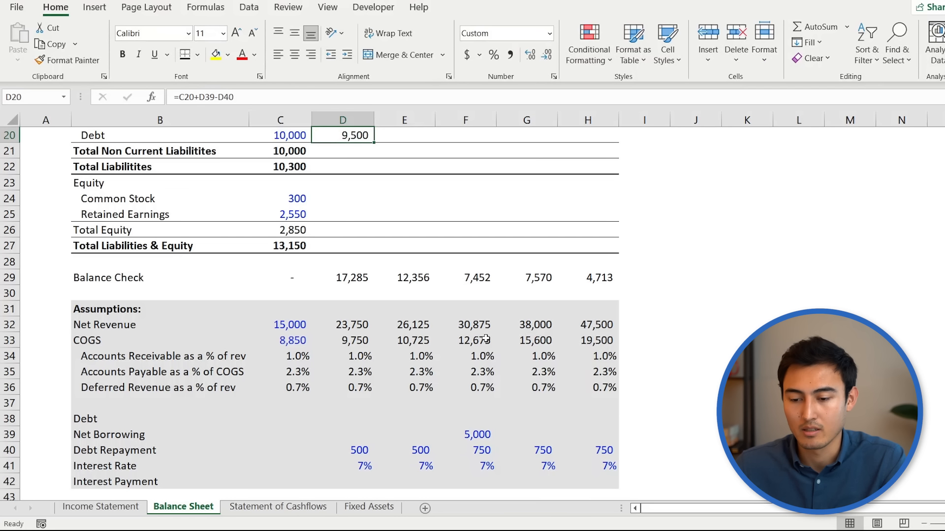
# Step: Copy the Debt formula from D20 across the remaining forecast years to H20
pyautogui.scroll(1, 486, 339)
pyautogui.hotkey('ctrl', 'c')
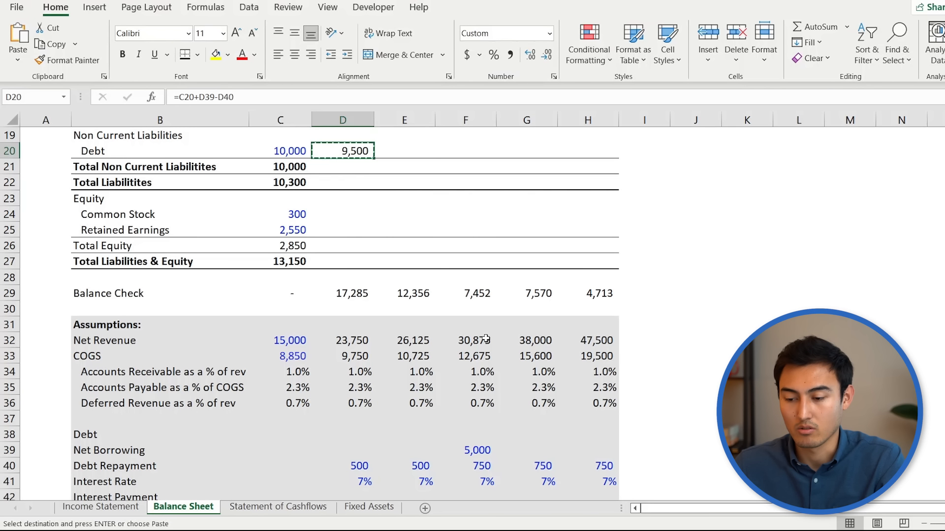
pyautogui.hotkey('shift', 'Right')
pyautogui.hotkey('shift', 'Right')
pyautogui.hotkey('shift', 'Right')
pyautogui.hotkey('shift', 'Right')
pyautogui.hotkey('ctrl', 'v')
# Step: Extend the Total Non Current Liabilities and Total Liabilities formulas from C21:C22 across all forecast years to column H
pyautogui.press('Down')
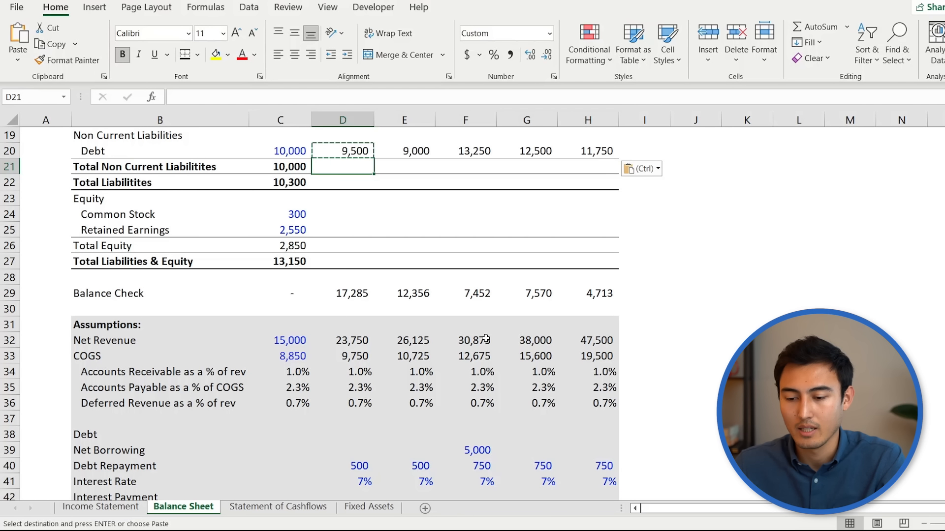
pyautogui.press('Left')
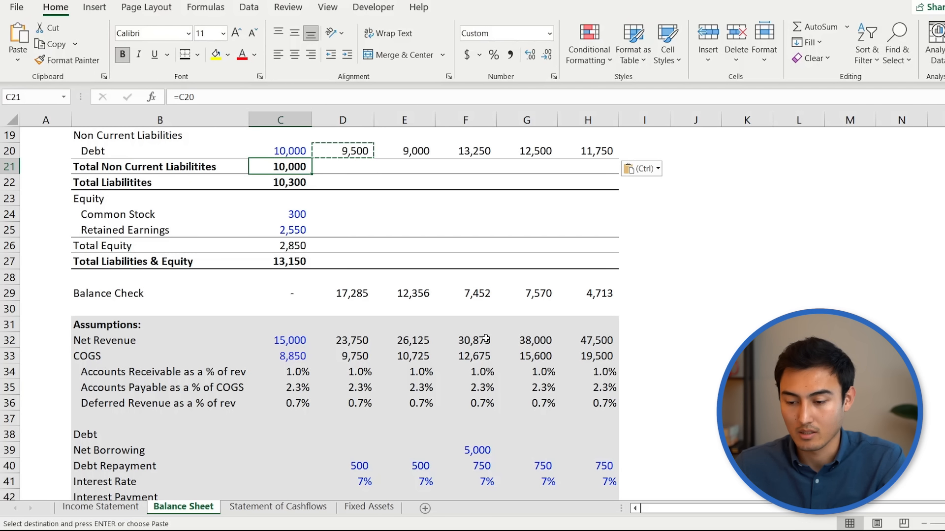
pyautogui.hotkey('shift', 'Down')
pyautogui.hotkey('ctrl', 'c')
pyautogui.hotkey('shift', 'Right')
pyautogui.hotkey('shift', 'Right')
pyautogui.hotkey('shift', 'Right')
pyautogui.hotkey('shift', 'Right')
pyautogui.hotkey('shift', 'Right')
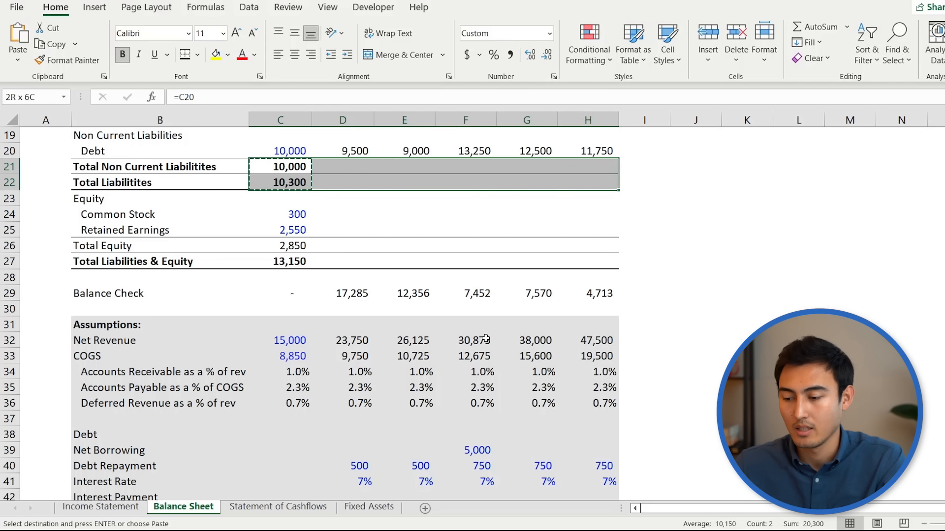
pyautogui.hotkey('ctrl', 'v')
# Step: Review the liabilities section from the Current Liabilities heading down to the Equity heading
pyautogui.press('Up')
pyautogui.press('Up')
pyautogui.press('Up')
pyautogui.press('Up')
pyautogui.press('Up')
pyautogui.press('Up')
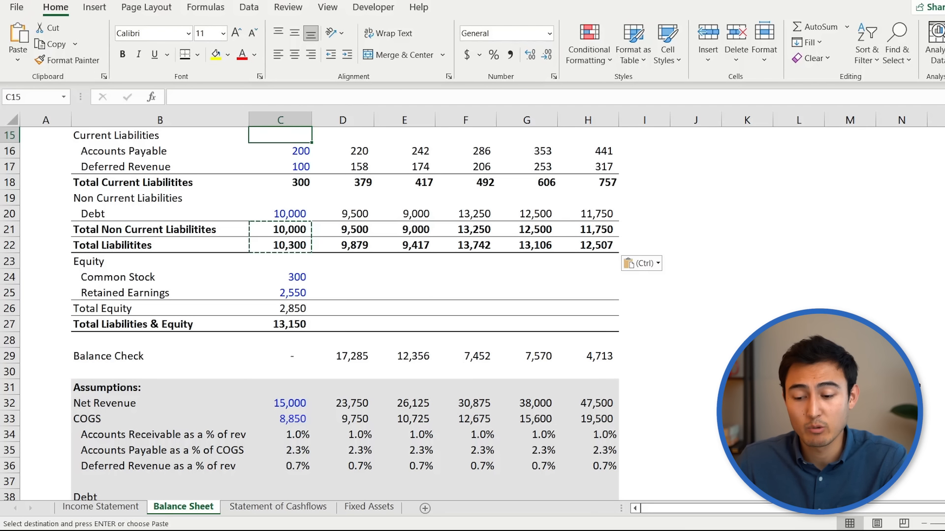
pyautogui.press('Down')
pyautogui.press('Down')
pyautogui.press('Down')
pyautogui.press('Down')
pyautogui.press('Down')
pyautogui.press('Down')
pyautogui.press('Down')
pyautogui.press('Down')
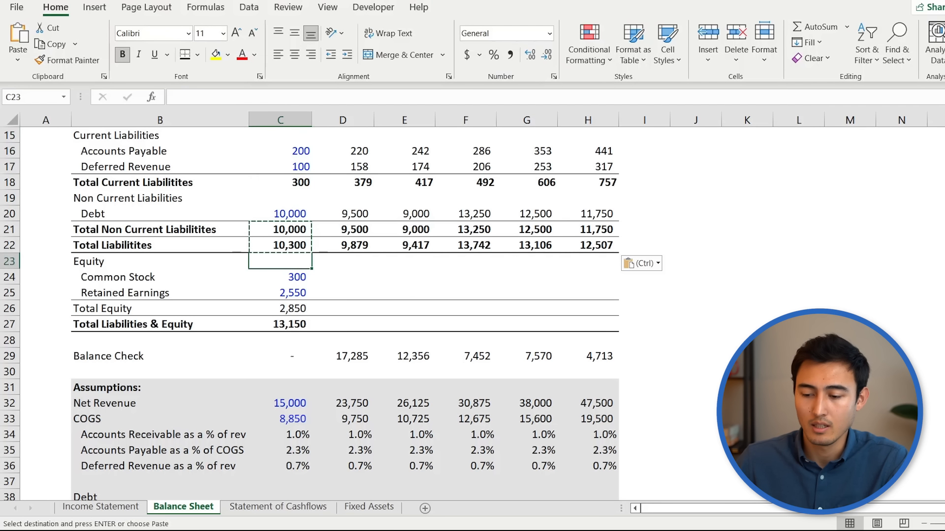
# Step: Carry the prior-year Common Stock into the first forecast year by entering =C24 in D24
pyautogui.press('Down')
pyautogui.press('Right')
pyautogui.write('=')
pyautogui.press('Left')
pyautogui.press('Return')
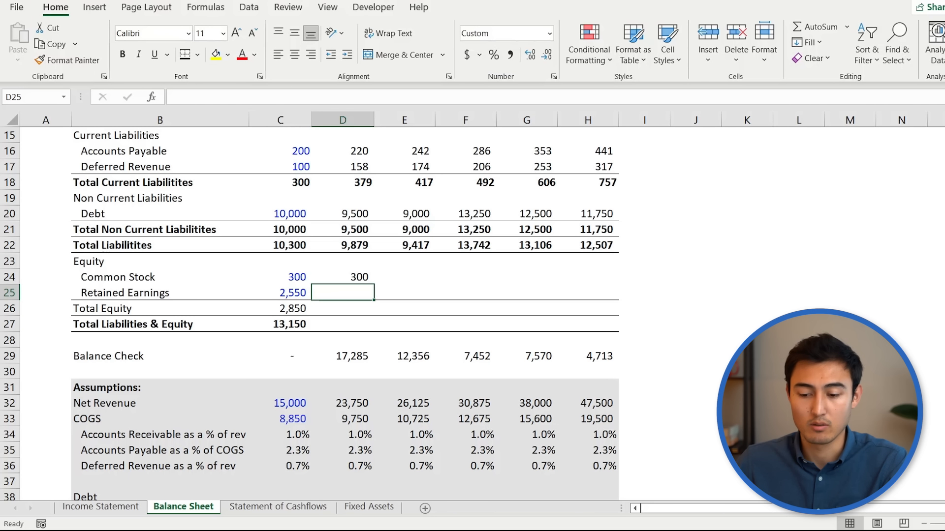
# Step: Calculate Retained Earnings in D25 as the prior-year balance plus Income Statement cell C26, =C25+'Income Statement'!C26
pyautogui.write('=')
pyautogui.press('Left')
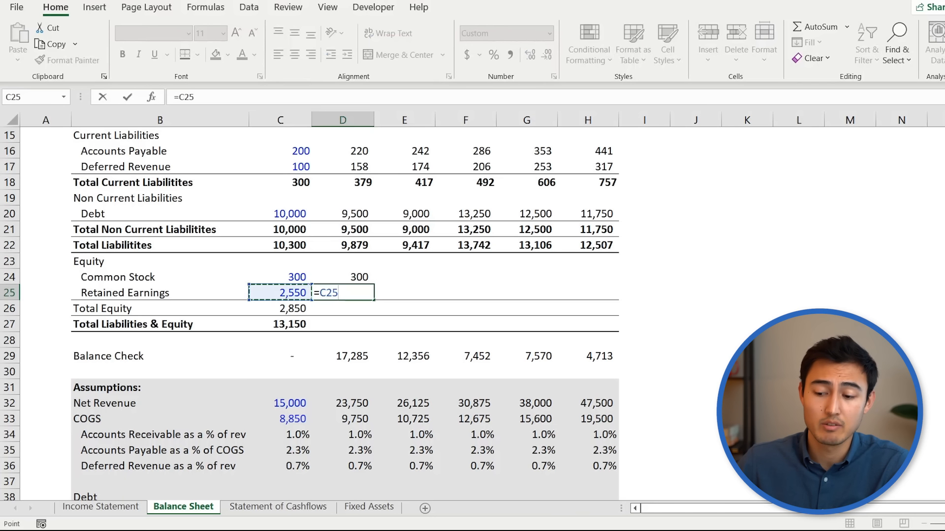
pyautogui.write('+')
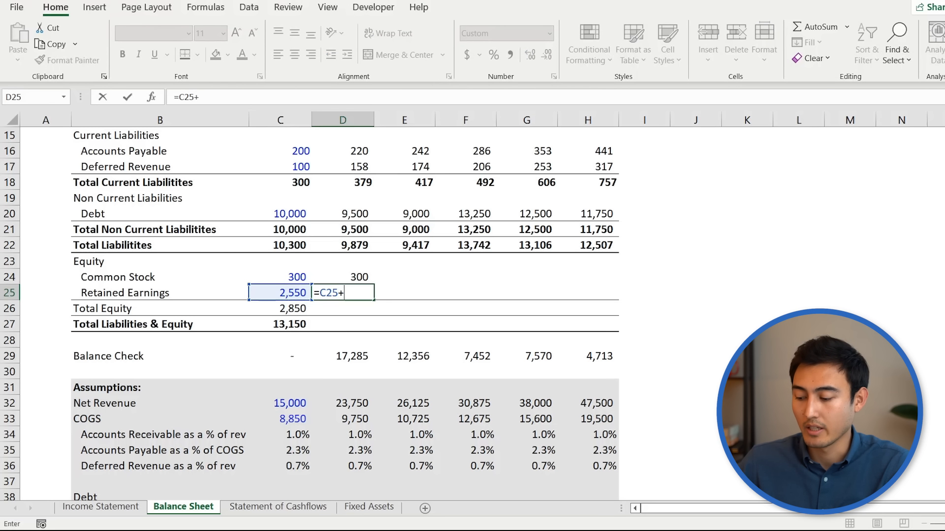
pyautogui.hotkey('ctrl', 'pageup')
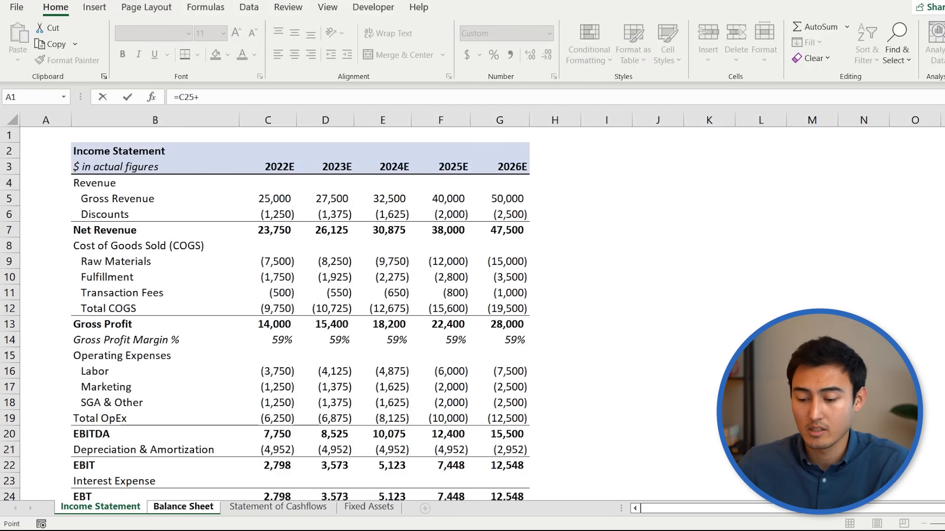
pyautogui.press('Down')
pyautogui.press('Down')
pyautogui.press('Down')
pyautogui.press('Down')
pyautogui.press('Down')
pyautogui.press('Down')
pyautogui.press('Down')
pyautogui.press('Down')
pyautogui.press('Down')
pyautogui.press('Down')
pyautogui.press('Down')
pyautogui.press('Down')
pyautogui.press('Down')
pyautogui.press('Down')
pyautogui.press('Down')
pyautogui.press('Down')
pyautogui.press('Down')
pyautogui.press('Down')
pyautogui.press('Down')
pyautogui.press('Down')
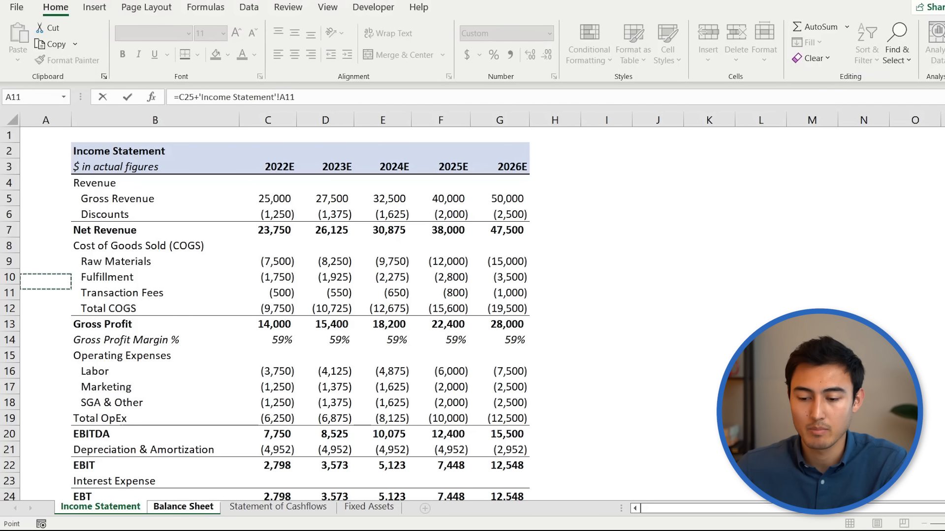
pyautogui.press('Up')
pyautogui.press('Up')
pyautogui.press('Up')
pyautogui.press('Up')
pyautogui.press('Up')
pyautogui.press('Up')
pyautogui.press('Right')
pyautogui.press('Right')
pyautogui.press('Return')
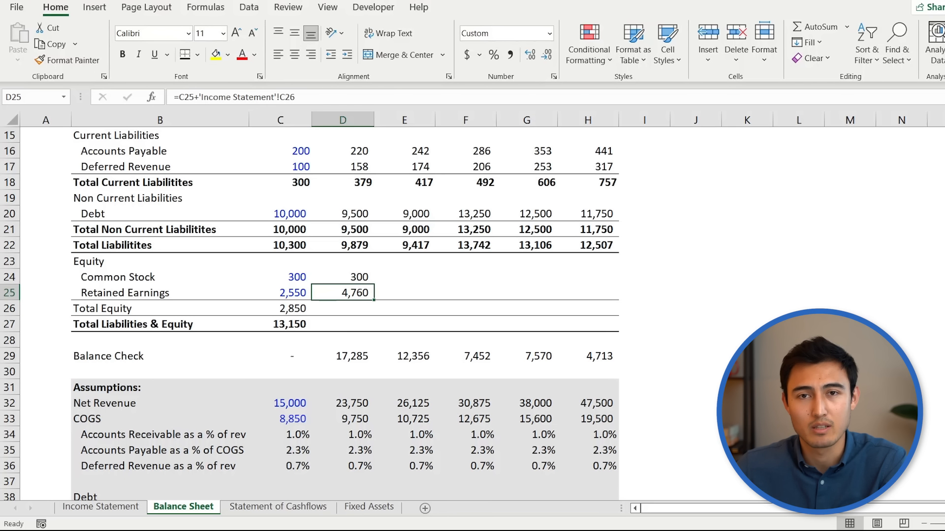
# Step: Extend the Total Equity and Total Liabilities & Equity formulas from C26:C27 across the forecast years to column H
pyautogui.press('Down')
pyautogui.press('Left')
pyautogui.hotkey('shift', 'Down')
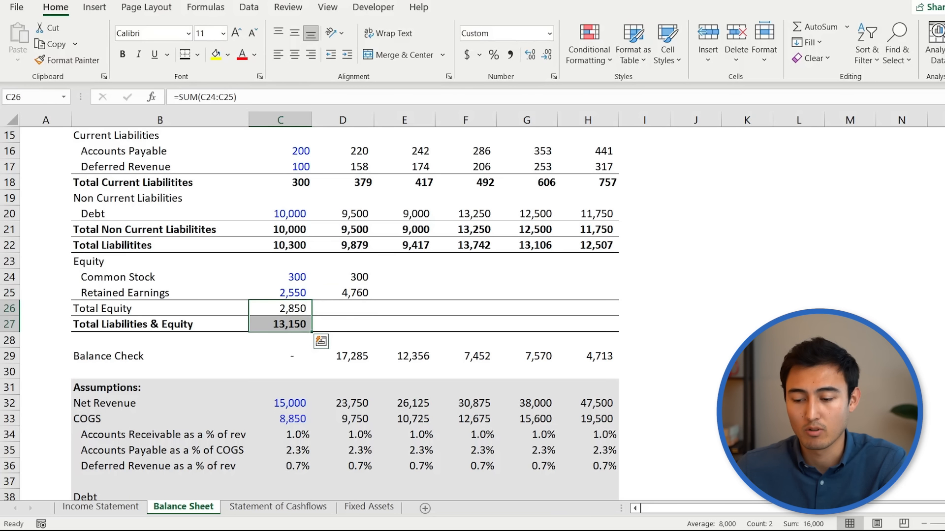
pyautogui.hotkey('ctrl', 'c')
pyautogui.hotkey('shift', 'Right')
pyautogui.hotkey('shift', 'Right')
pyautogui.hotkey('shift', 'Right')
pyautogui.hotkey('shift', 'Right')
pyautogui.hotkey('shift', 'Right')
pyautogui.hotkey('ctrl', 'v')
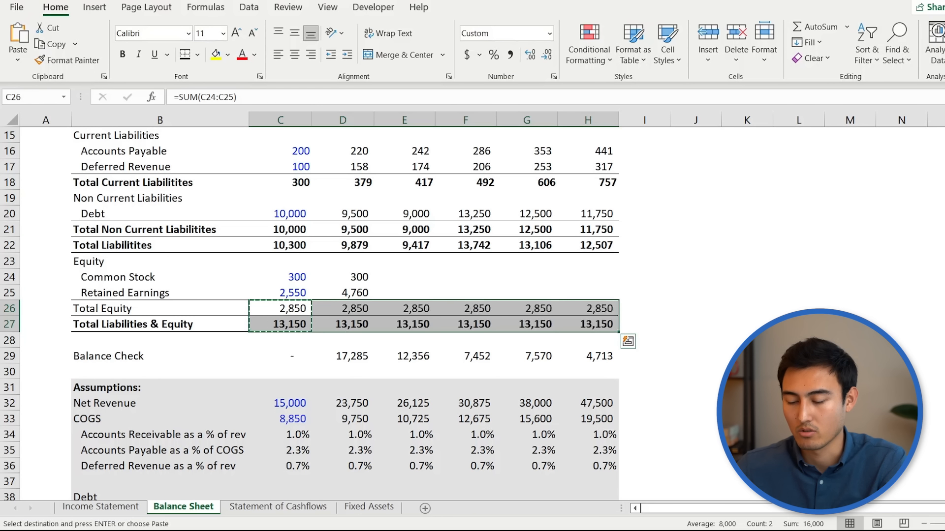
# Step: Copy the Common Stock and Retained Earnings formulas from D24:D25 across the remaining forecast years to column H
pyautogui.press('Up')
pyautogui.press('Up')
pyautogui.press('Left')
pyautogui.press('Right')
pyautogui.hotkey('shift', 'Down')
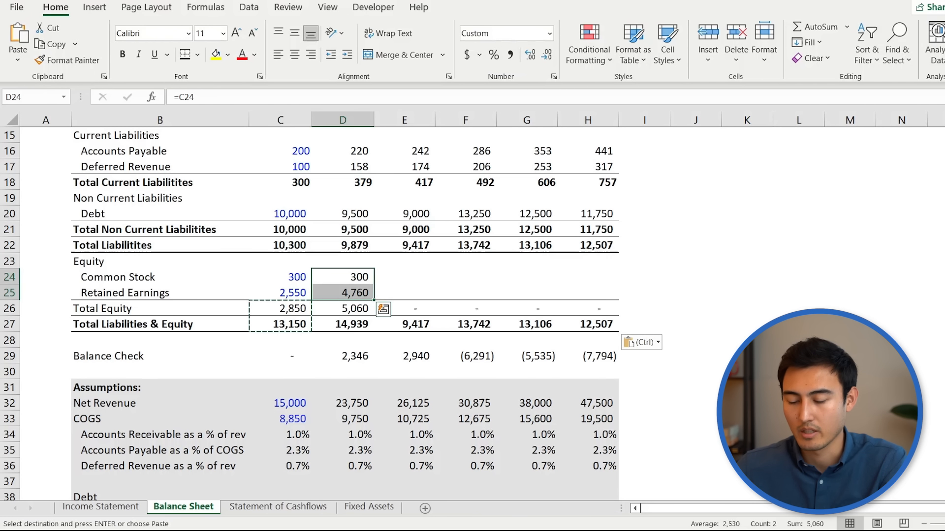
pyautogui.hotkey('ctrl', 'c')
pyautogui.hotkey('shift', 'Right')
pyautogui.hotkey('shift', 'Right')
pyautogui.hotkey('shift', 'Right')
pyautogui.hotkey('shift', 'Right')
pyautogui.hotkey('ctrl', 'v')
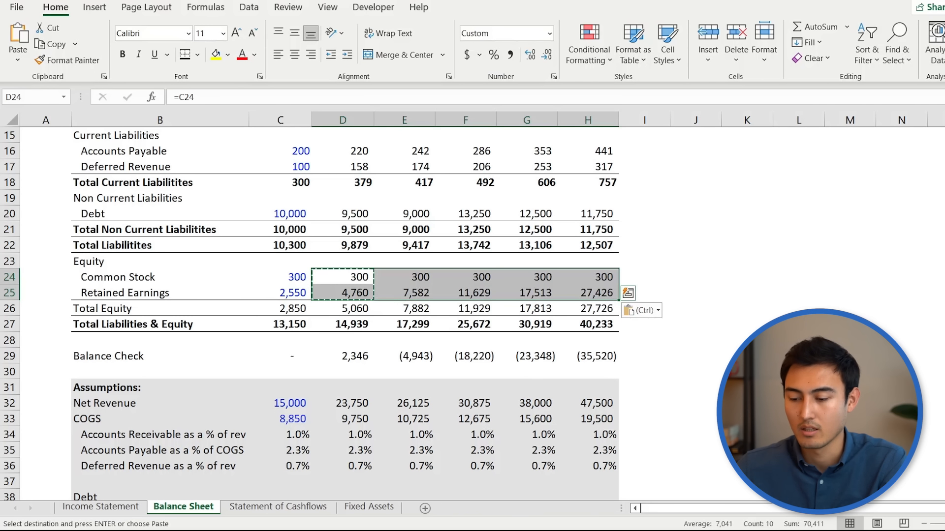
# Step: Examine the debt assumptions down to Interest Payment in D42 and the Income Statement's Interest Expense row, C23:G23
pyautogui.press('Escape')
pyautogui.press('Down')
pyautogui.press('Down')
pyautogui.press('Down')
pyautogui.press('Down')
pyautogui.press('Down')
pyautogui.press('Down')
pyautogui.press('Down')
pyautogui.press('Down')
pyautogui.press('Down')
pyautogui.press('Down')
pyautogui.press('Down')
pyautogui.press('Down')
pyautogui.press('Down')
pyautogui.press('Down')
pyautogui.press('Down')
pyautogui.press('Down')
pyautogui.press('Down')
pyautogui.press('Down')
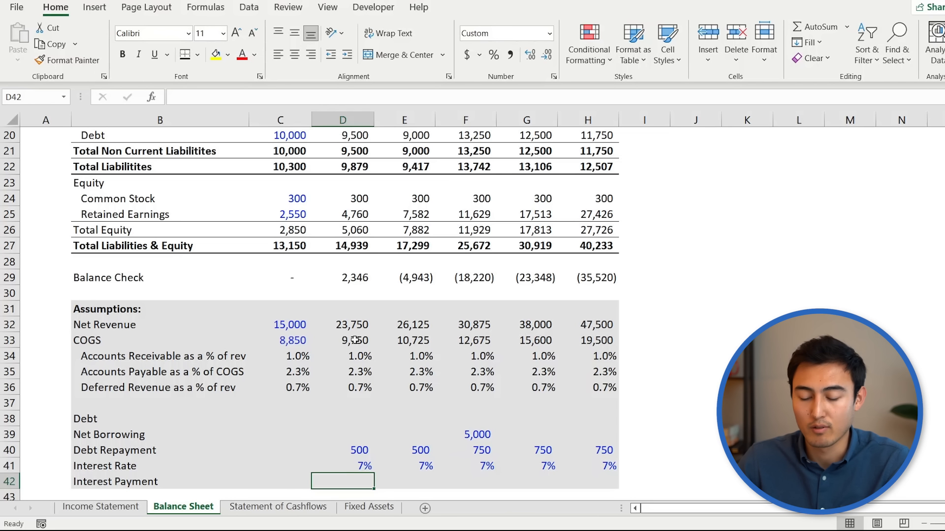
pyautogui.hotkey('ctrl', 'pageup')
pyautogui.press('Left')
pyautogui.press('Right')
pyautogui.press('Right')
pyautogui.press('Left')
pyautogui.hotkey('shift', 'Right')
pyautogui.hotkey('shift', 'Right')
pyautogui.hotkey('shift', 'Right')
pyautogui.hotkey('shift', 'Right')
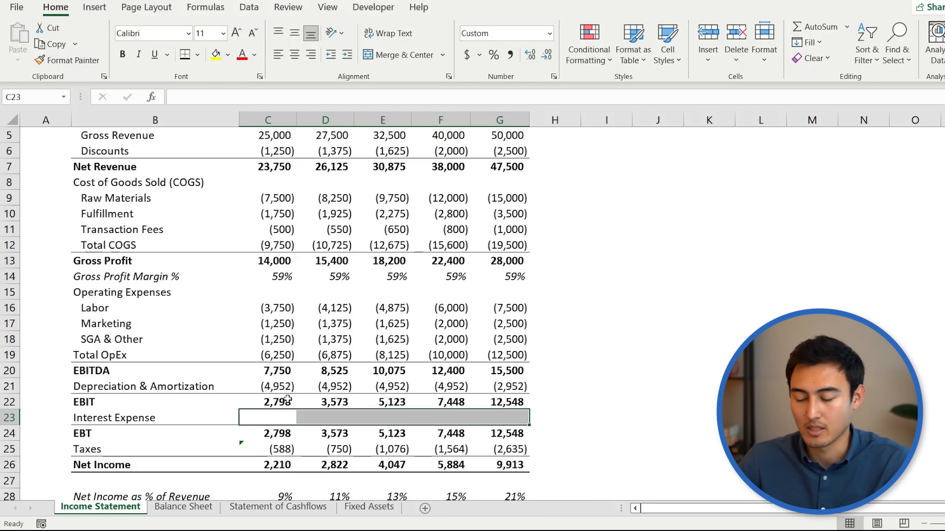
# Step: Calculate the first forecast Interest Payment in Balance Sheet cell D42 as interest rate times debt, =D41*D20
pyautogui.hotkey('ctrl', 'pagedown')
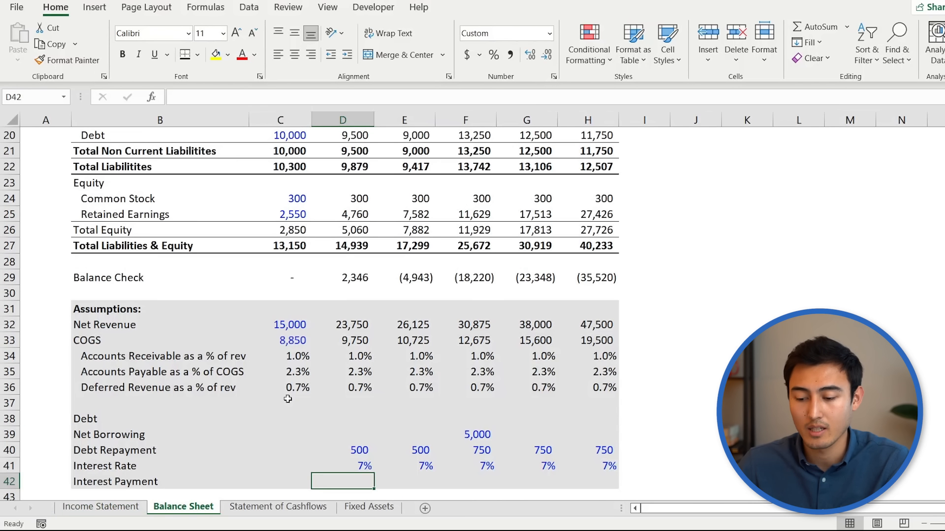
pyautogui.write('=')
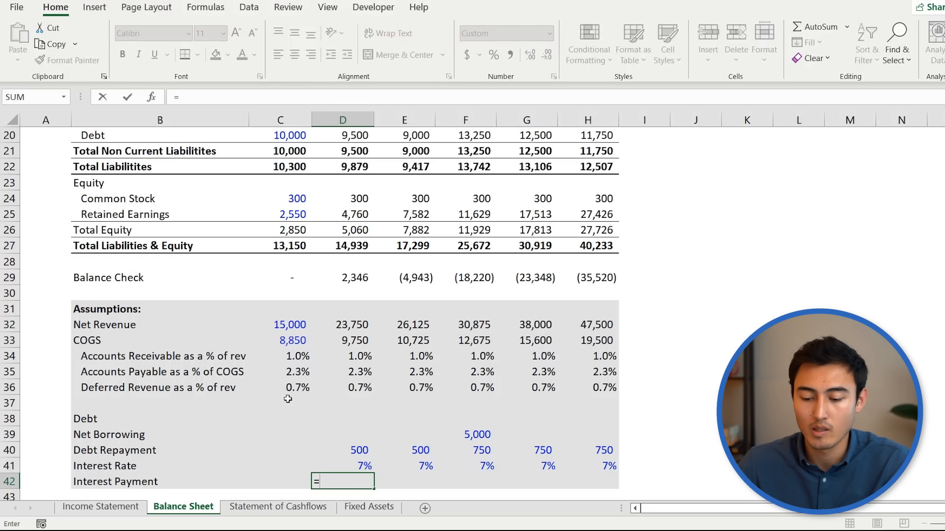
pyautogui.press('Up')
pyautogui.write('*')
pyautogui.press('Up')
pyautogui.press('Up')
pyautogui.press('Up')
pyautogui.press('Up')
pyautogui.press('Up')
pyautogui.press('Up')
pyautogui.press('Up')
pyautogui.press('Up')
pyautogui.press('Up')
pyautogui.press('Up')
pyautogui.press('Up')
pyautogui.press('Up')
pyautogui.press('Up')
pyautogui.press('Up')
pyautogui.press('Up')
pyautogui.press('Up')
pyautogui.press('Up')
pyautogui.press('Up')
pyautogui.press('Up')
pyautogui.press('Up')
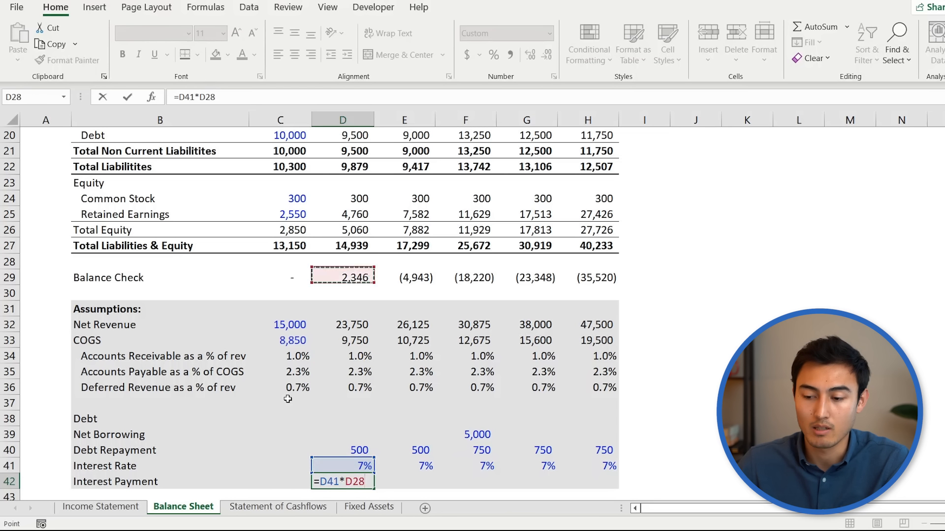
pyautogui.press('Return')
# Step: Copy the Interest Payment formula from D42 across the remaining forecast years to H42
pyautogui.press('Up')
pyautogui.hotkey('ctrl', 'c')
pyautogui.hotkey('shift', 'Right')
pyautogui.hotkey('shift', 'Right')
pyautogui.hotkey('shift', 'Right')
pyautogui.hotkey('shift', 'Right')
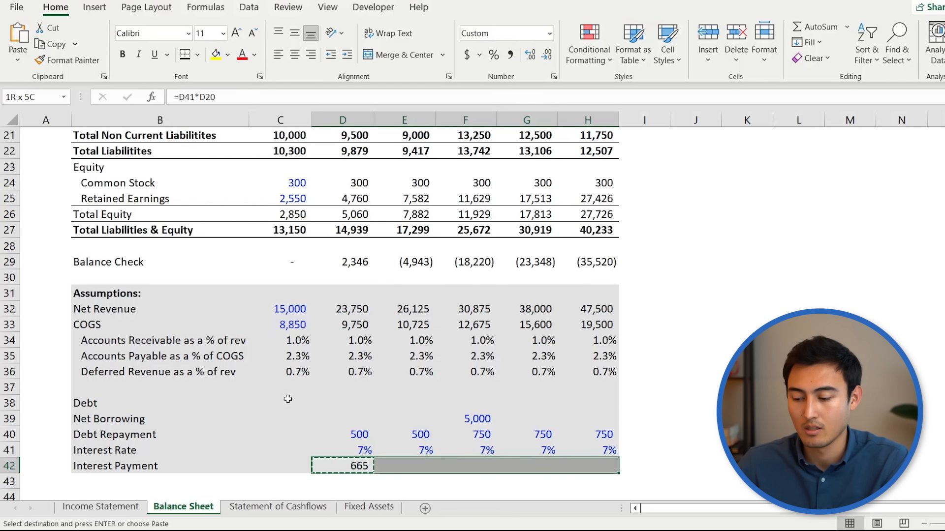
pyautogui.hotkey('ctrl', 'v')
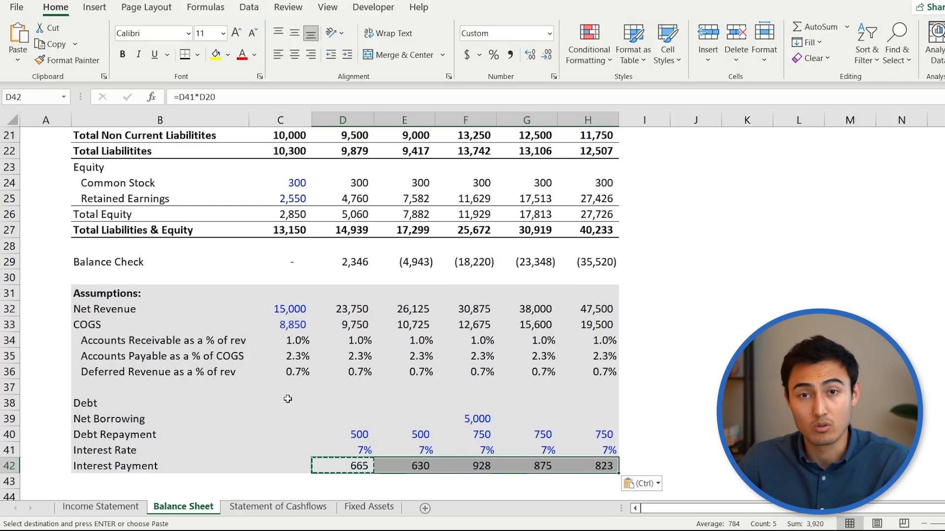
# Step: Link Interest Expense in Income Statement cell C23 to the negative of the Balance Sheet interest payment, =-'Balance Sheet'!D42
pyautogui.hotkey('ctrl', 'pageup')
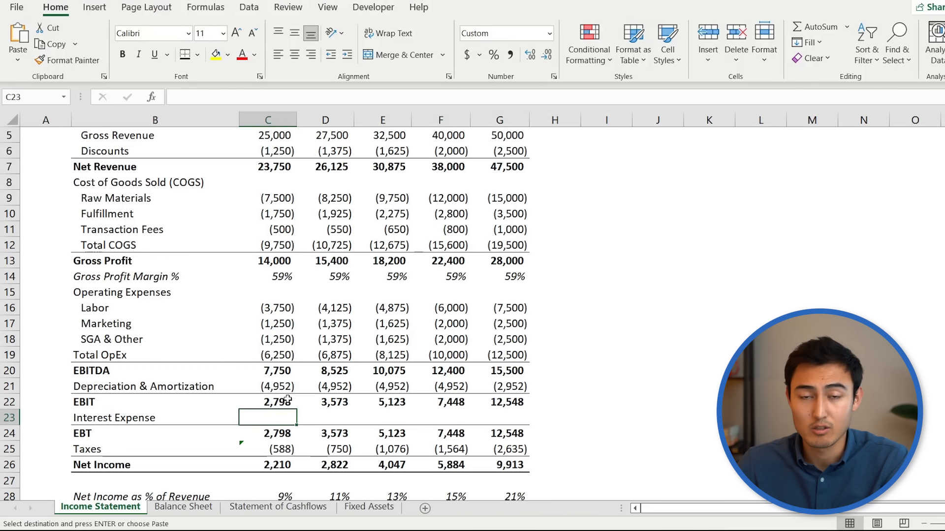
pyautogui.write('=')
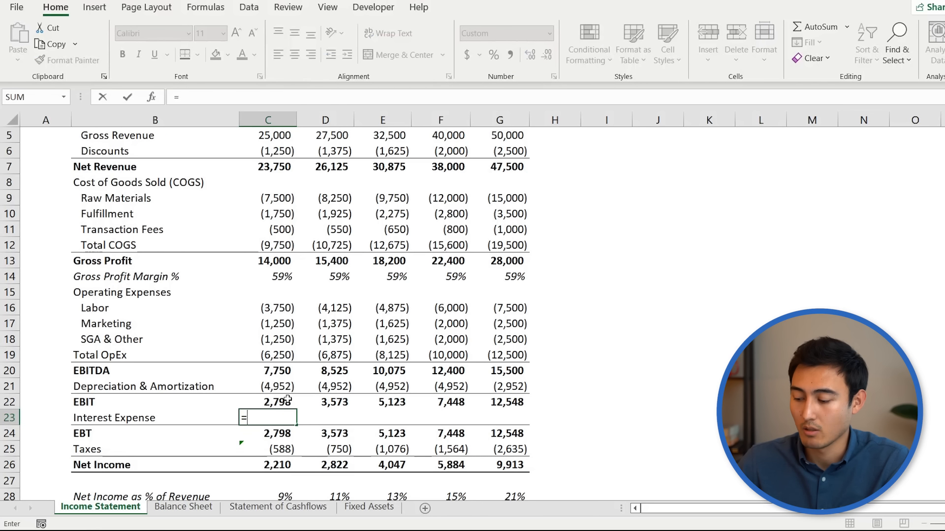
pyautogui.write('-')
pyautogui.hotkey('ctrl', 'pagedown')
pyautogui.press('Down')
pyautogui.press('Down')
pyautogui.press('Down')
pyautogui.press('Down')
pyautogui.press('Down')
pyautogui.press('Down')
pyautogui.press('Down')
pyautogui.press('Down')
pyautogui.press('Down')
pyautogui.press('Down')
pyautogui.press('Down')
pyautogui.press('Down')
pyautogui.press('Down')
pyautogui.press('Down')
pyautogui.press('Down')
pyautogui.press('Down')
pyautogui.press('Down')
pyautogui.press('Down')
pyautogui.press('Down')
pyautogui.press('Down')
pyautogui.press('Down')
pyautogui.press('Right')
pyautogui.press('Right')
pyautogui.press('Right')
pyautogui.press('Return')
# Step: Copy the Interest Expense formula from C23 across the forecast years to G23 on the Income Statement
pyautogui.press('Up')
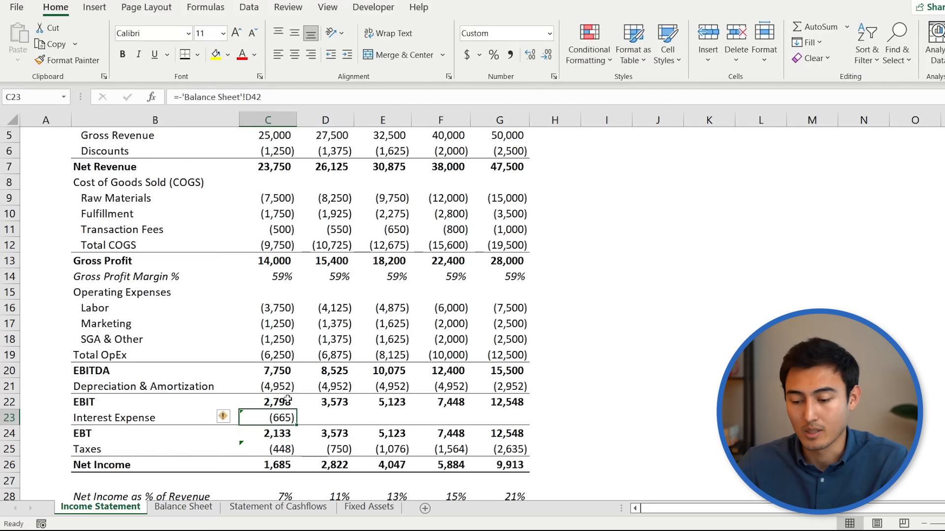
pyautogui.hotkey('ctrl', 'c')
pyautogui.hotkey('shift', 'Right')
pyautogui.hotkey('shift', 'Right')
pyautogui.hotkey('shift', 'Right')
pyautogui.hotkey('shift', 'Right')
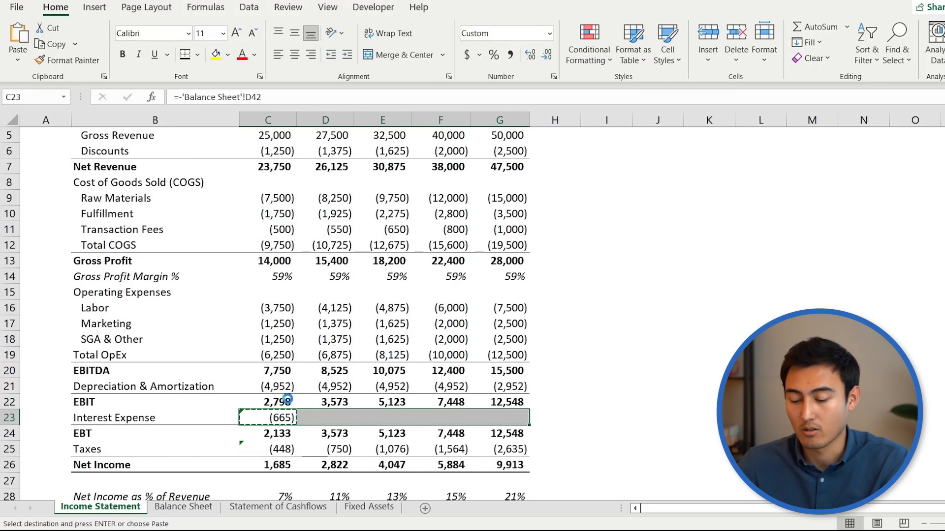
pyautogui.hotkey('ctrl', 'v')
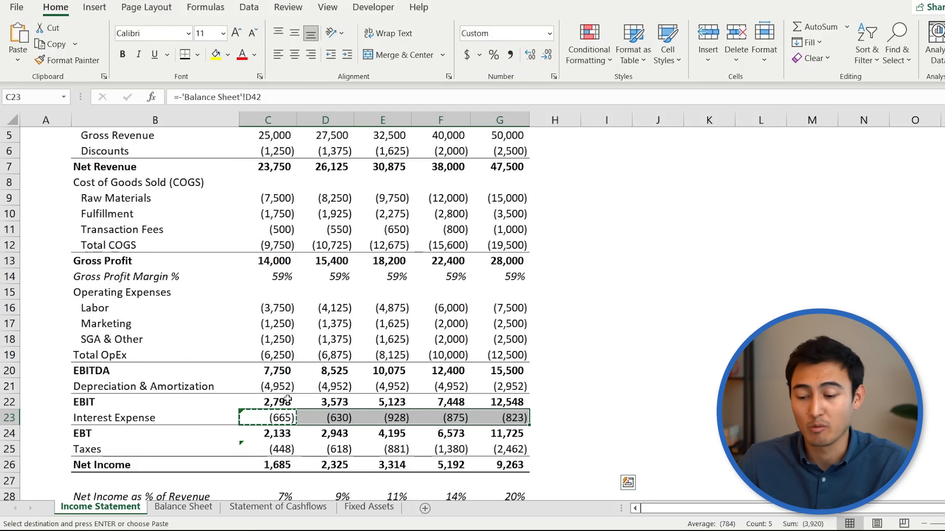
# Step: Trace the interest expense back to the Balance Sheet and examine the Balance Check row, D29:H29
pyautogui.hotkey('ctrl', '[')
pyautogui.press('Up')
pyautogui.press('Up')
pyautogui.press('Up')
pyautogui.press('Up')
pyautogui.press('Up')
pyautogui.press('Up')
pyautogui.press('Up')
pyautogui.press('Up')
pyautogui.press('Up')
pyautogui.press('Up')
pyautogui.press('Up')
pyautogui.press('Up')
pyautogui.press('Up')
pyautogui.press('Up')
pyautogui.press('Up')
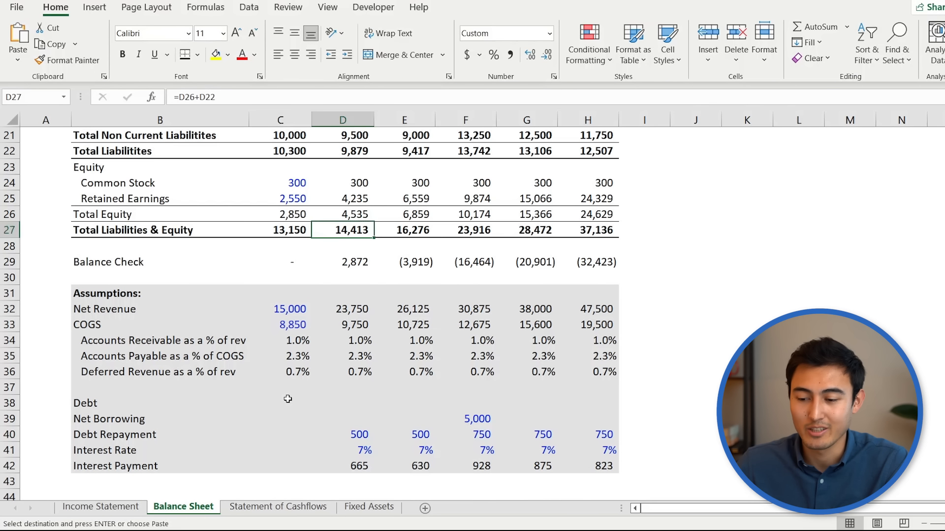
pyautogui.press('Down')
pyautogui.press('Down')
pyautogui.hotkey('shift', 'Right')
pyautogui.hotkey('shift', 'Right')
pyautogui.hotkey('shift', 'Right')
pyautogui.hotkey('shift', 'Right')
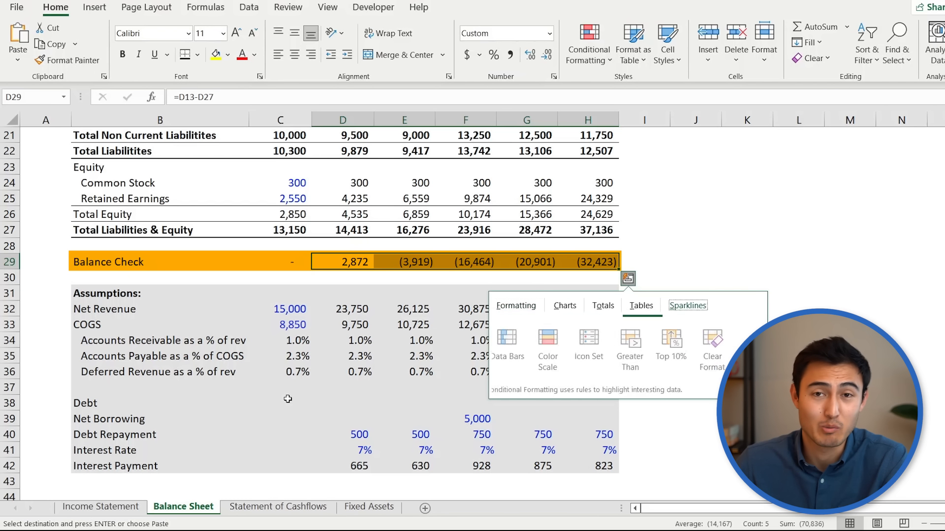
# Step: Review the forecast Cash cells D5:H5 on the Balance Sheet and open the Statement of Cashflows sheet
pyautogui.press('Escape')
pyautogui.press('Up')
pyautogui.press('Up')
pyautogui.press('Up')
pyautogui.press('Up')
pyautogui.press('Up')
pyautogui.press('Up')
pyautogui.press('Up')
pyautogui.press('Up')
pyautogui.press('Up')
pyautogui.press('Up')
pyautogui.press('Up')
pyautogui.press('Up')
pyautogui.press('Up')
pyautogui.press('Up')
pyautogui.press('Up')
pyautogui.press('Up')
pyautogui.press('Up')
pyautogui.press('Up')
pyautogui.press('Up')
pyautogui.press('Up')
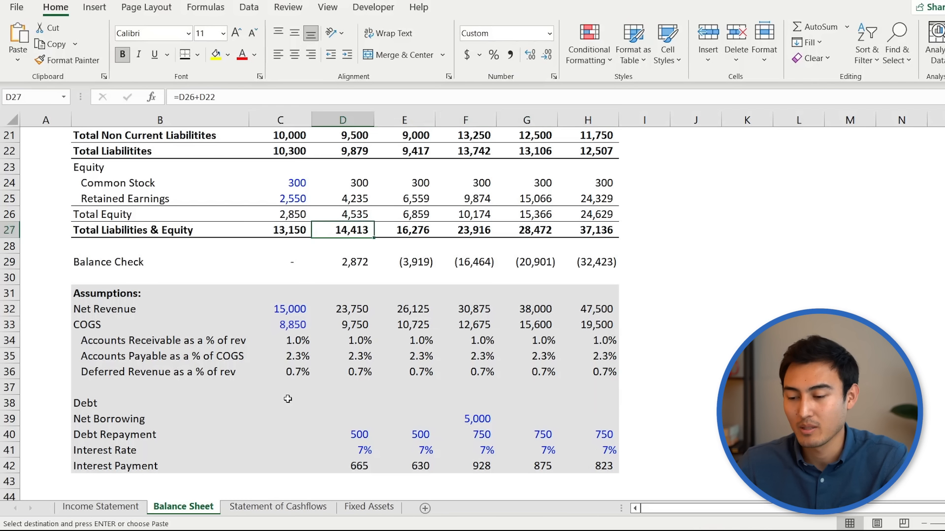
pyautogui.press('Down')
pyautogui.press('Down')
pyautogui.press('Down')
pyautogui.press('Down')
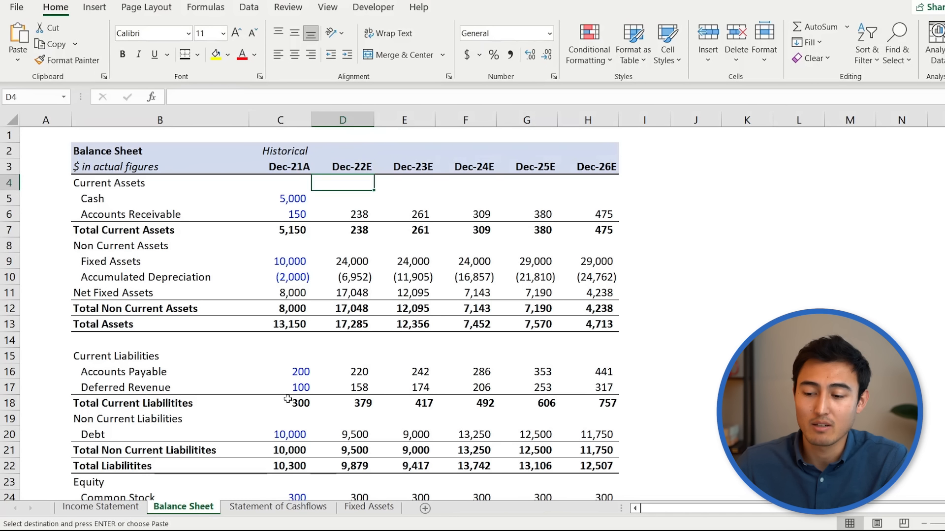
pyautogui.hotkey('shift', 'Right')
pyautogui.hotkey('shift', 'Right')
pyautogui.hotkey('shift', 'Right')
pyautogui.hotkey('shift', 'Right')
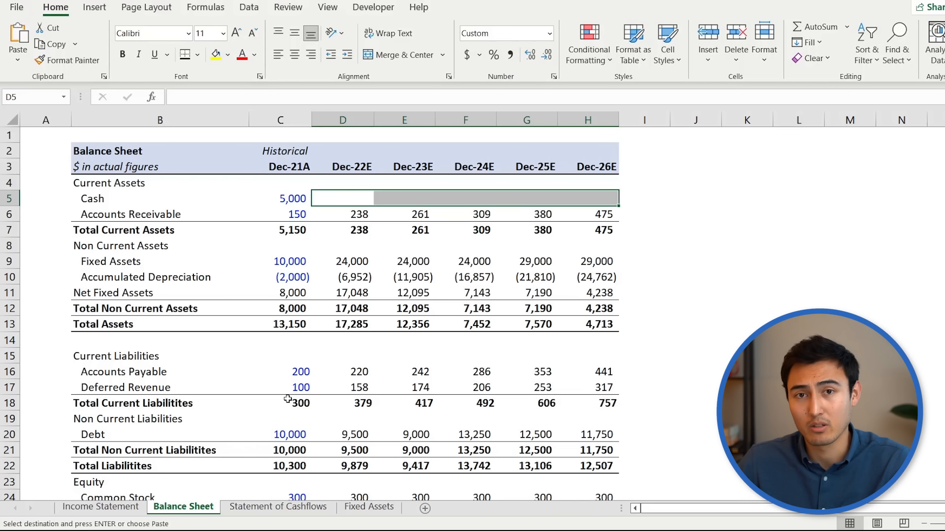
pyautogui.hotkey('ctrl', 'pagedown')
pyautogui.click(287, 399)
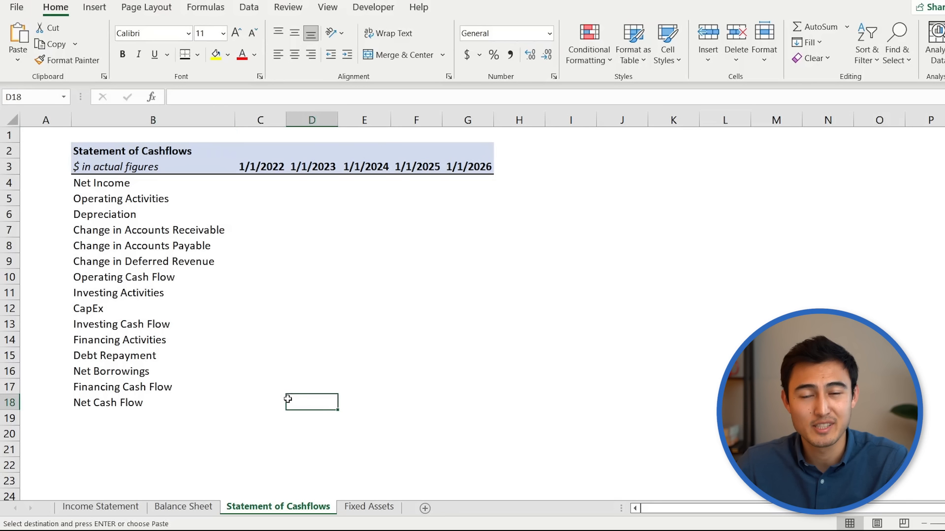
# Step: Paste only the copied year formatting onto the Statement of Cashflows header dates C3:G3 so they read 2022E to 2026E
pyautogui.press('Up')
pyautogui.press('Up')
pyautogui.press('Up')
pyautogui.press('Up')
pyautogui.press('Up')
pyautogui.press('Up')
pyautogui.press('Up')
pyautogui.press('Up')
pyautogui.press('Up')
pyautogui.press('Up')
pyautogui.press('Up')
pyautogui.press('Up')
pyautogui.press('Up')
pyautogui.press('Up')
pyautogui.press('Up')
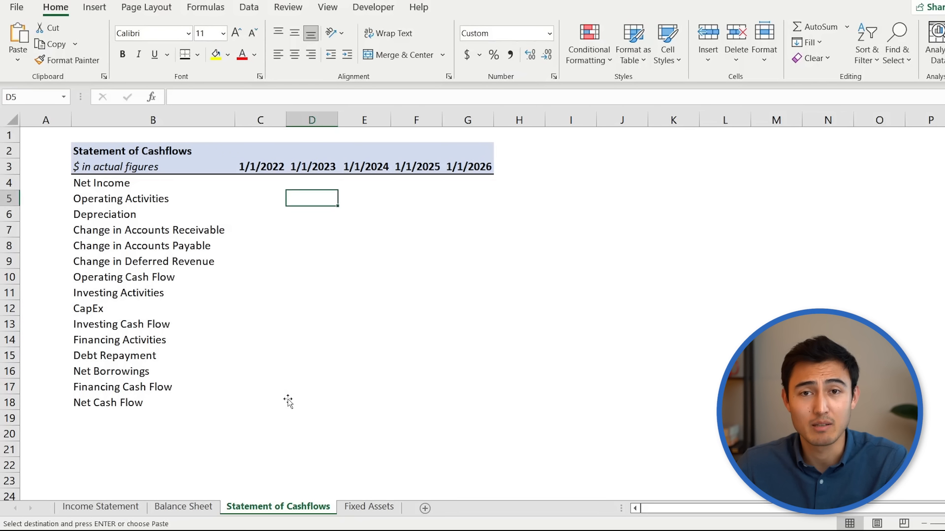
pyautogui.press('Left')
pyautogui.press('Down')
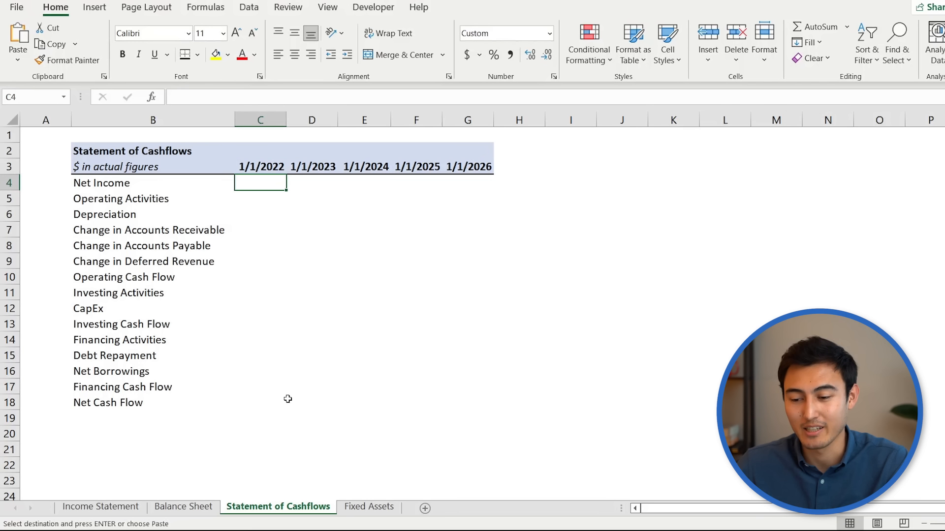
pyautogui.press('Up')
pyautogui.hotkey('ctrl', 'shift', 'Right')
pyautogui.hotkey('ctrl', 'alt', 'v')
pyautogui.press('t')
pyautogui.press('Return')
# Step: Indent the operating activity labels in B6:B9, from Depreciation to Change in Deferred Revenue
pyautogui.press('Down')
pyautogui.press('Down')
pyautogui.press('Down')
pyautogui.press('Left')
pyautogui.hotkey('shift', 'Down')
pyautogui.hotkey('shift', 'Down')
pyautogui.hotkey('shift', 'Down')
pyautogui.hotkey('alt', 'h')
pyautogui.press('6')
# Step: Indent the CapEx label in B12 and the Debt Repayment and Net Borrowings labels in B15:B16
pyautogui.press('Down')
pyautogui.press('Down')
pyautogui.press('Down')
pyautogui.press('Down')
pyautogui.press('Down')
pyautogui.press('Down')
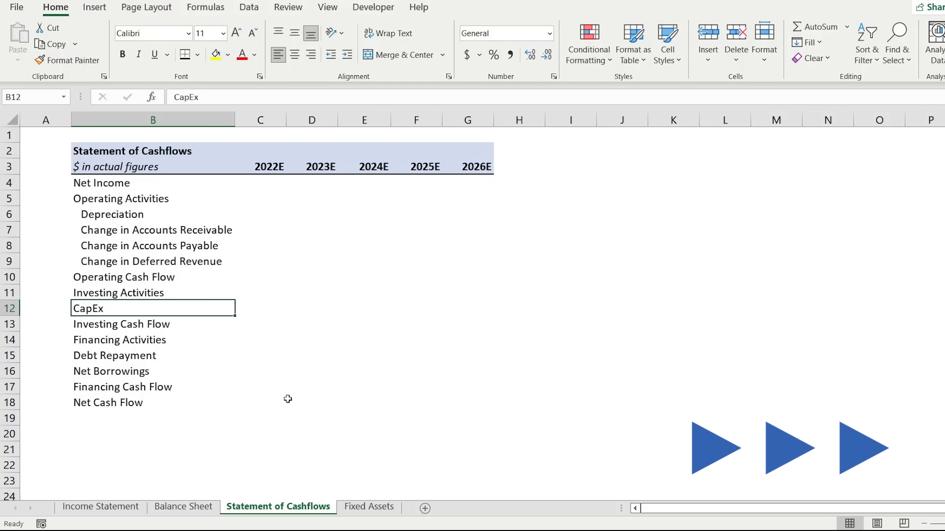
pyautogui.hotkey('alt', 'h')
pyautogui.press('6')
pyautogui.press('Down')
pyautogui.press('Down')
pyautogui.press('Down')
pyautogui.hotkey('shift', 'Down')
pyautogui.hotkey('alt', 'h')
pyautogui.press('6')
# Step: Format the Financing Cash Flow row, B17:G17, in bold with a top border
pyautogui.press('Down')
pyautogui.press('Down')
pyautogui.hotkey('shift', 'Right')
pyautogui.hotkey('shift', 'Right')
pyautogui.hotkey('shift', 'Right')
pyautogui.hotkey('shift', 'Right')
pyautogui.hotkey('shift', 'Right')
pyautogui.hotkey('ctrl', 'b')
pyautogui.hotkey('alt', 'h')
pyautogui.press('b')
pyautogui.press('p')
# Step: Format the Net Cash Flow row, B18:G18, in bold with a top border and a thick bottom border
pyautogui.press('Down')
pyautogui.hotkey('shift', 'Right')
pyautogui.hotkey('shift', 'Right')
pyautogui.hotkey('shift', 'Right')
pyautogui.hotkey('shift', 'Right')
pyautogui.hotkey('shift', 'Right')
pyautogui.hotkey('alt', 'h')
pyautogui.press('b')
pyautogui.press('c')
pyautogui.hotkey('ctrl', 'b')
# Step: Format the Operating Cash Flow row, B10:G10, in bold with a top border
pyautogui.hotkey('ctrl', 'shift', 'Right')
pyautogui.press('Left')
pyautogui.press('Up')
pyautogui.press('Up')
pyautogui.press('Up')
pyautogui.press('Up')
pyautogui.press('Up')
pyautogui.press('Up')
pyautogui.press('Up')
pyautogui.press('Up')
pyautogui.press('Up')
pyautogui.press('Up')
pyautogui.press('Up')
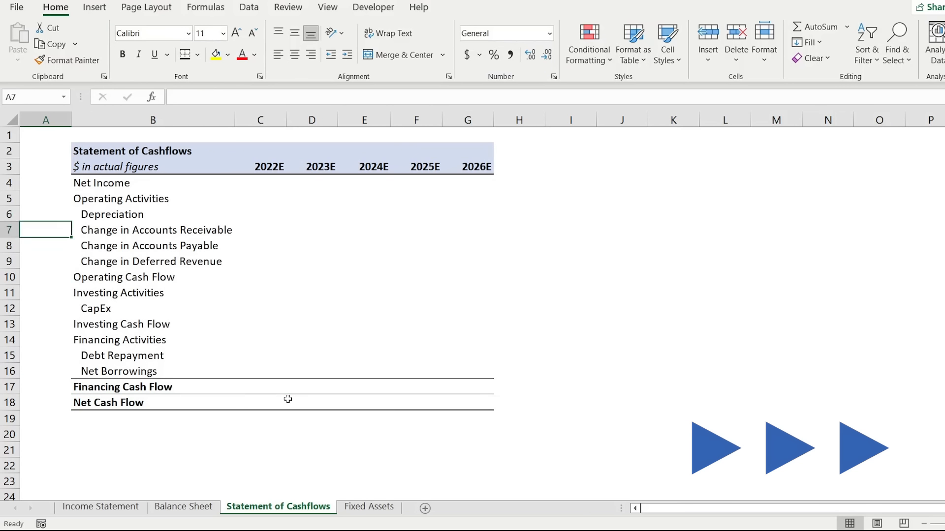
pyautogui.press('Down')
pyautogui.press('Down')
pyautogui.press('Down')
pyautogui.press('Right')
pyautogui.hotkey('shift', 'Right')
pyautogui.hotkey('shift', 'Right')
pyautogui.hotkey('shift', 'Right')
pyautogui.hotkey('shift', 'Right')
pyautogui.hotkey('shift', 'Right')
pyautogui.hotkey('ctrl', 'b')
pyautogui.hotkey('alt', 'h')
pyautogui.press('b')
pyautogui.press('p')
# Step: Format the Investing Cash Flow row, B13:G13, in bold with a top border
pyautogui.press('Down')
pyautogui.press('Down')
pyautogui.press('Down')
pyautogui.hotkey('shift', 'Right')
pyautogui.hotkey('shift', 'Right')
pyautogui.hotkey('shift', 'Right')
pyautogui.hotkey('shift', 'Right')
pyautogui.hotkey('shift', 'Right')
pyautogui.hotkey('ctrl', 'b')
pyautogui.hotkey('alt', 'h')
pyautogui.press('b')
pyautogui.press('p')
# Step: Link the 2022E Net Income in cell C4 to the Income Statement's Net Income, ='Income Statement'!C26
pyautogui.press('Up')
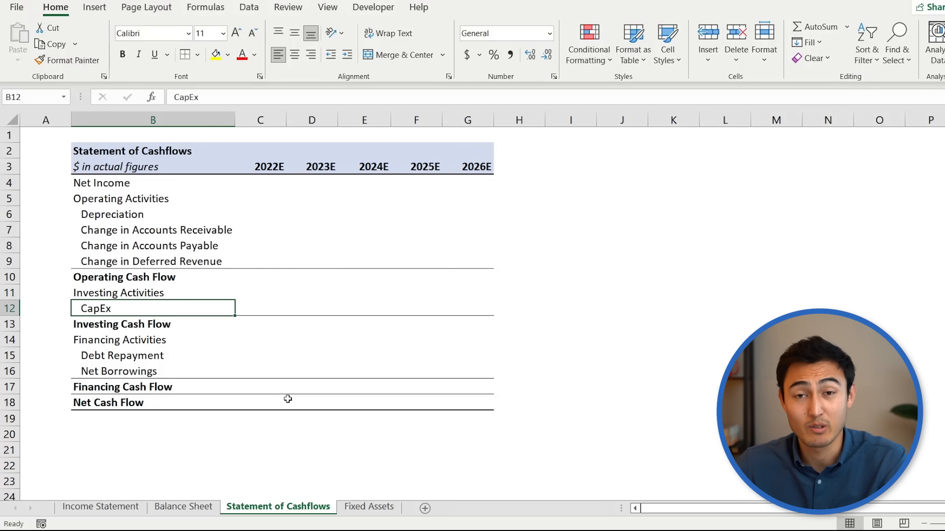
pyautogui.press('Up')
pyautogui.press('Up')
pyautogui.press('Up')
pyautogui.press('Up')
pyautogui.press('Up')
pyautogui.press('Up')
pyautogui.press('Up')
pyautogui.press('Up')
pyautogui.press('Right')
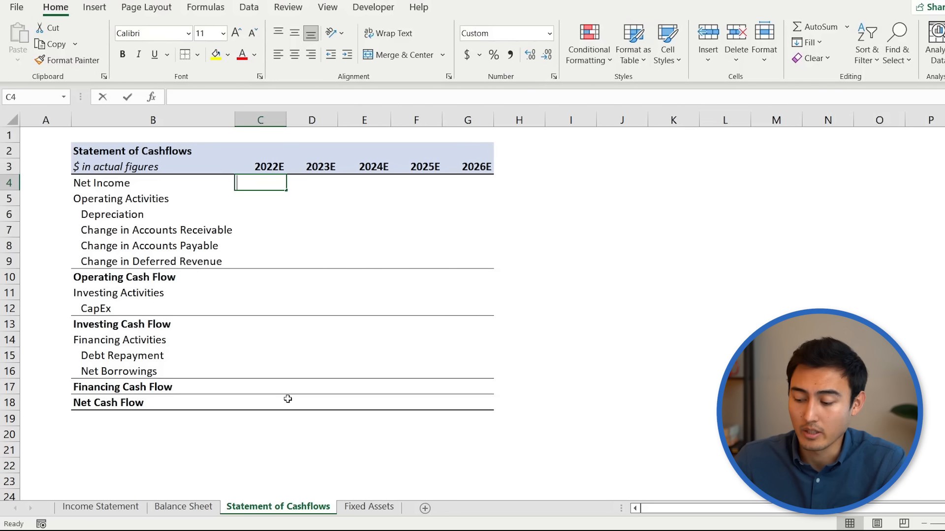
pyautogui.write('=')
pyautogui.hotkey('ctrl', 'pageup')
pyautogui.hotkey('ctrl', 'pageup')
pyautogui.press('Down')
pyautogui.press('Down')
pyautogui.press('Down')
pyautogui.press('Down')
pyautogui.press('Down')
pyautogui.press('Right')
pyautogui.press('Down')
pyautogui.press('Down')
pyautogui.press('Down')
pyautogui.press('Down')
pyautogui.press('Down')
pyautogui.press('Down')
pyautogui.press('Down')
pyautogui.press('Down')
pyautogui.press('Down')
pyautogui.press('Down')
pyautogui.press('Down')
pyautogui.press('Down')
pyautogui.press('Down')
pyautogui.press('Down')
pyautogui.press('Down')
pyautogui.press('Down')
pyautogui.press('Down')
pyautogui.press('Down')
pyautogui.press('Down')
pyautogui.press('Down')
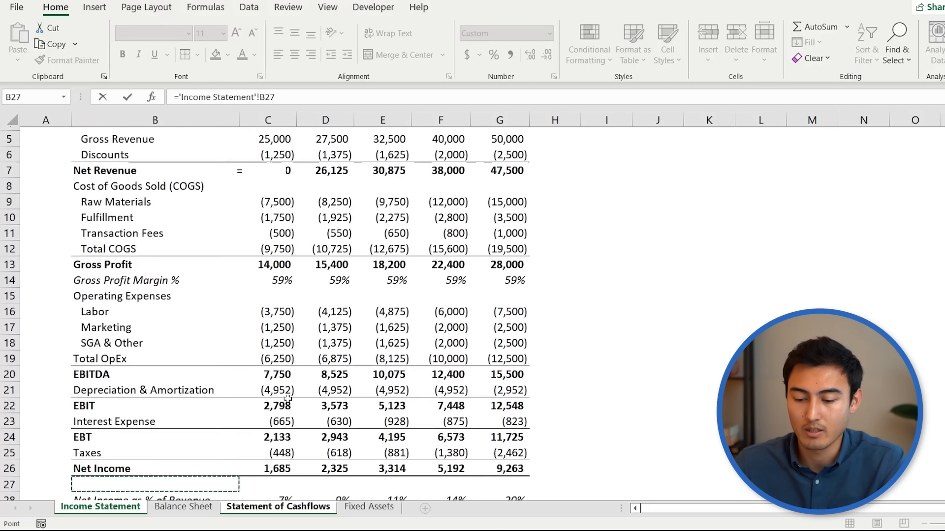
pyautogui.press('Right')
pyautogui.press('Return')
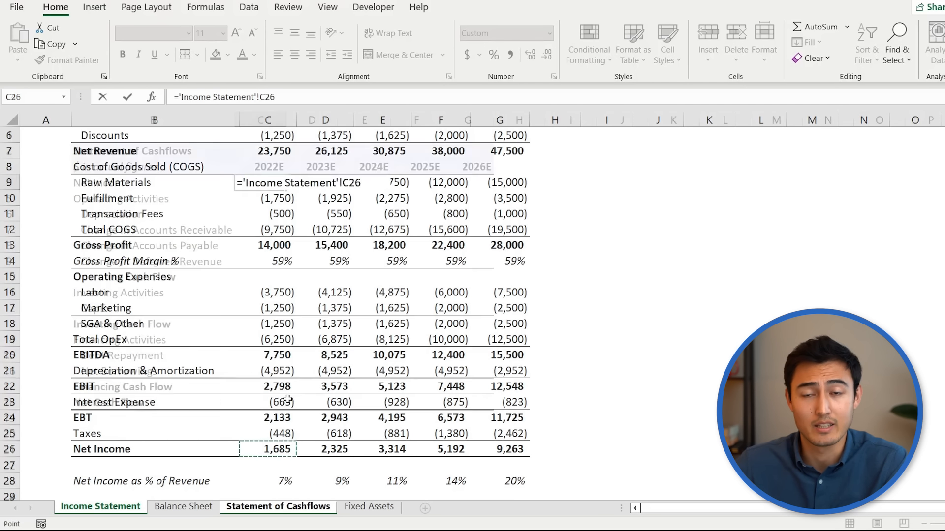
pyautogui.press('Up')
pyautogui.press('Down')
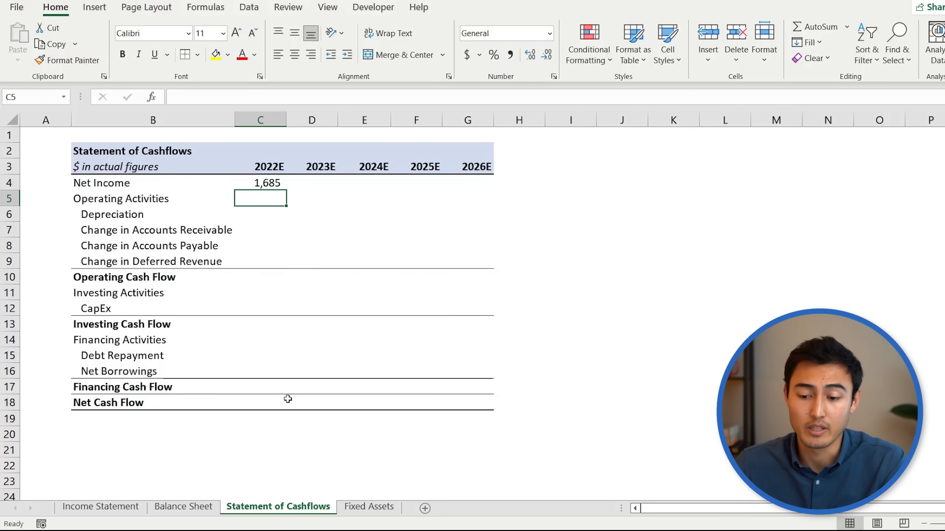
# Step: Link the 2022E Depreciation in cell C6 to the Total D&A on the Fixed Assets sheet, ='Fixed Assets'!D15
pyautogui.press('Down')
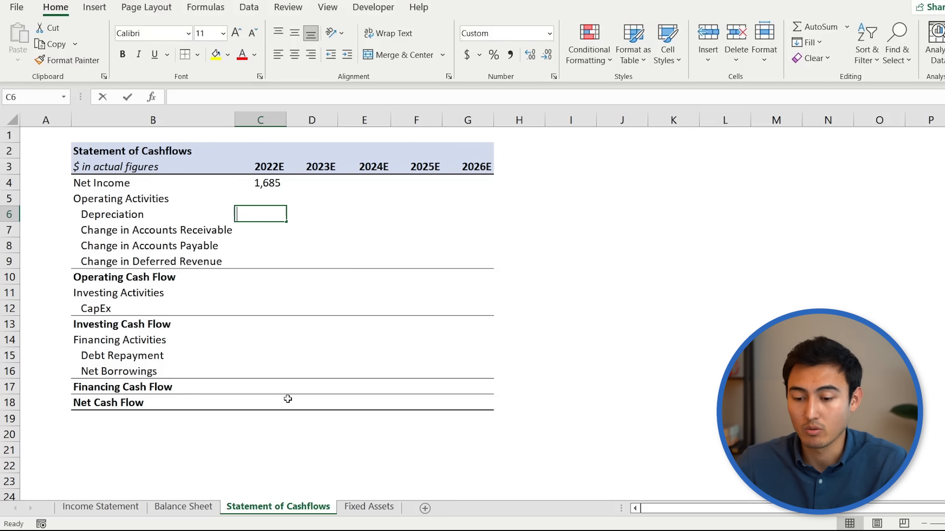
pyautogui.write('=')
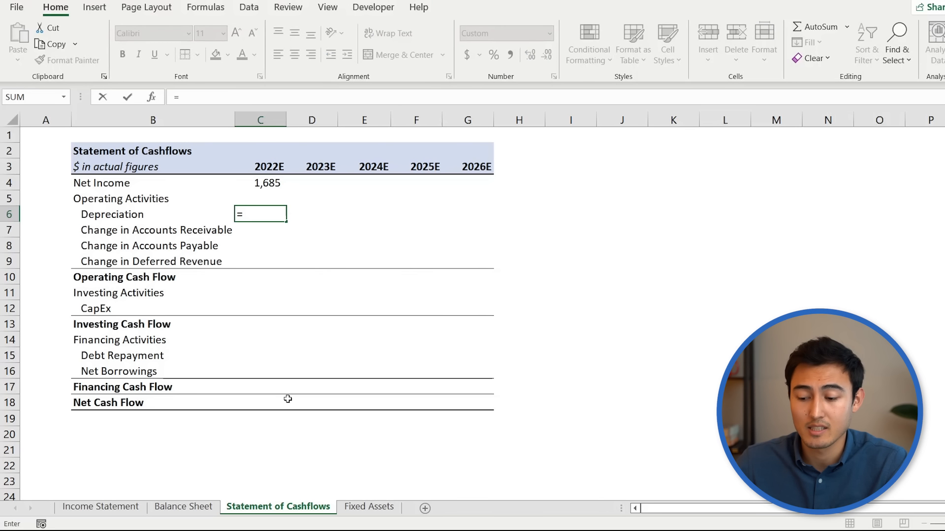
pyautogui.hotkey('ctrl', 'pagedown')
pyautogui.press('Down')
pyautogui.press('Down')
pyautogui.press('Down')
pyautogui.press('Down')
pyautogui.press('Down')
pyautogui.press('Down')
pyautogui.press('Down')
pyautogui.press('Down')
pyautogui.press('Down')
pyautogui.press('Down')
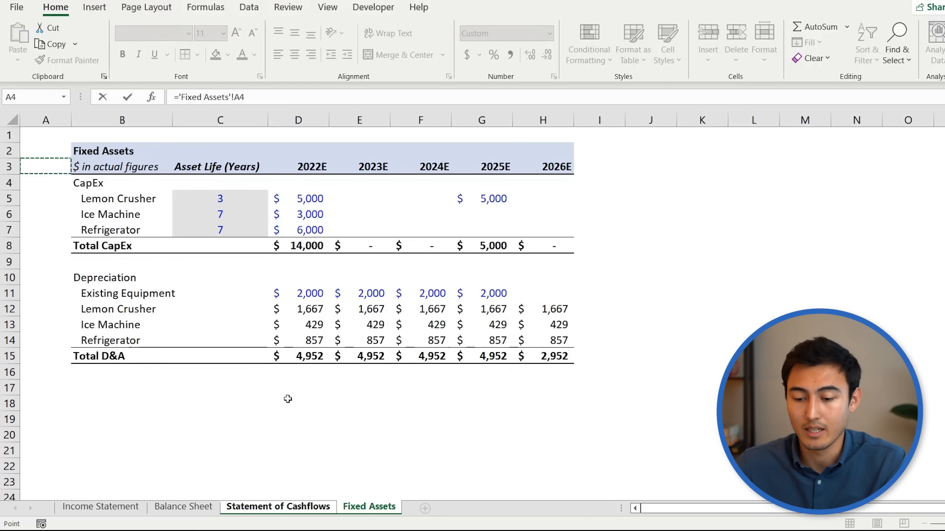
pyautogui.press('Down')
pyautogui.press('Down')
pyautogui.press('Down')
pyautogui.press('Down')
pyautogui.press('Right')
pyautogui.press('Right')
pyautogui.press('Right')
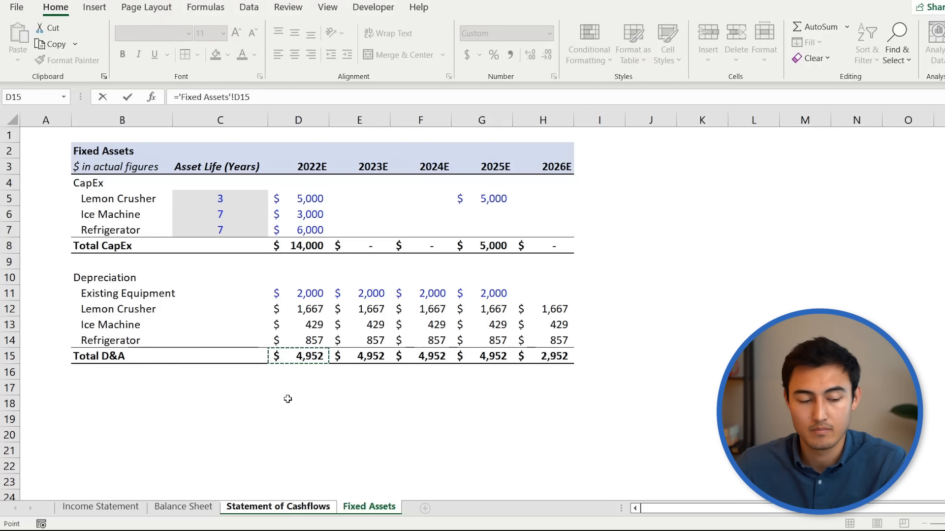
pyautogui.press('Return')
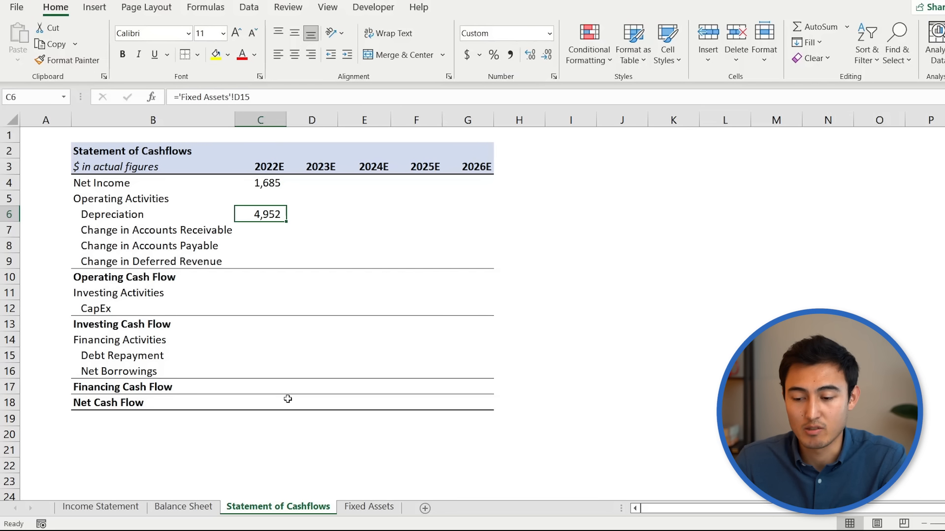
# Step: Calculate the 2022E Change in Accounts Receivable in C7 from the Balance Sheet as ='Balance Sheet'!D6-'Balance Sheet'!C6
pyautogui.press('Down')
pyautogui.write('=')
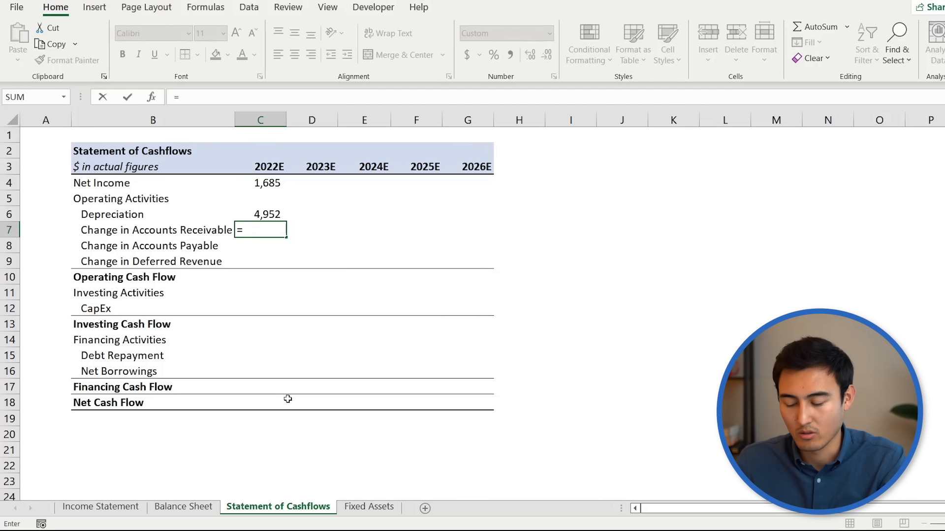
pyautogui.hotkey('ctrl', 'pageup')
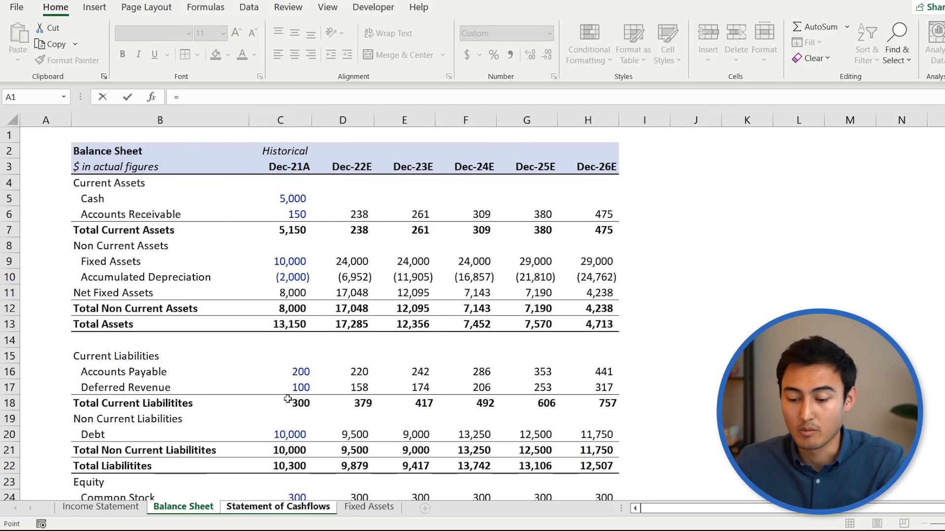
pyautogui.press('Down')
pyautogui.press('Down')
pyautogui.press('Down')
pyautogui.press('Down')
pyautogui.press('Down')
pyautogui.press('Down')
pyautogui.press('Down')
pyautogui.press('Down')
pyautogui.press('Right')
pyautogui.press('Right')
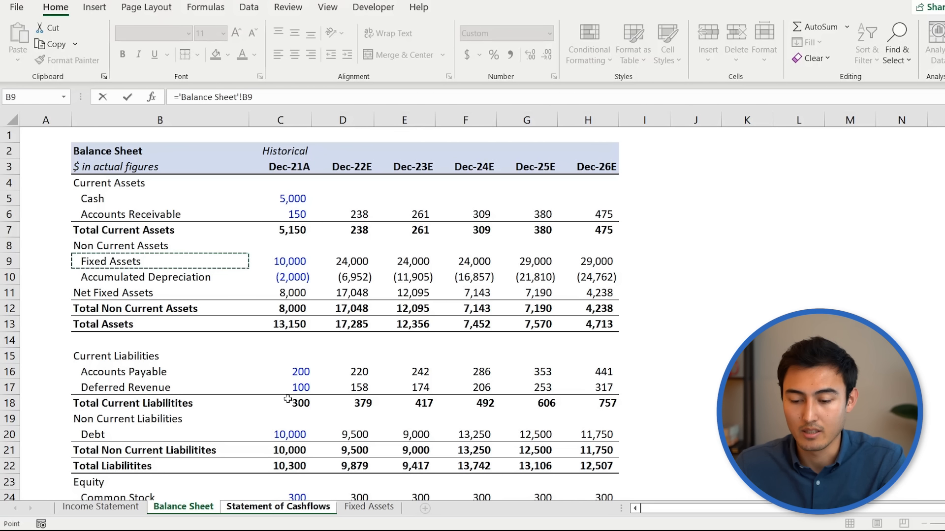
pyautogui.press('Right')
pyautogui.press('Up')
pyautogui.press('Up')
pyautogui.press('Up')
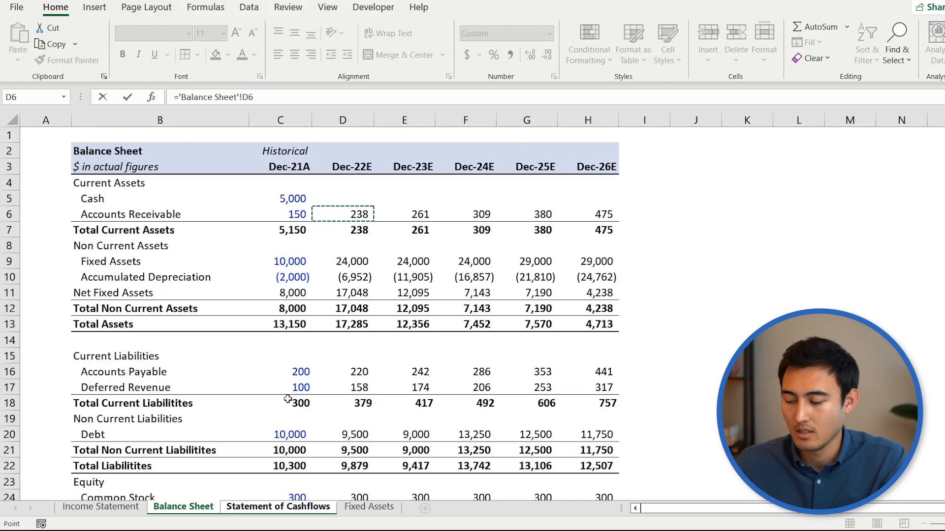
pyautogui.press('Left')
pyautogui.press('Down')
pyautogui.press('Down')
pyautogui.press('Down')
pyautogui.press('Down')
pyautogui.press('Right')
pyautogui.press('Right')
pyautogui.press('Return')
pyautogui.press('Up')
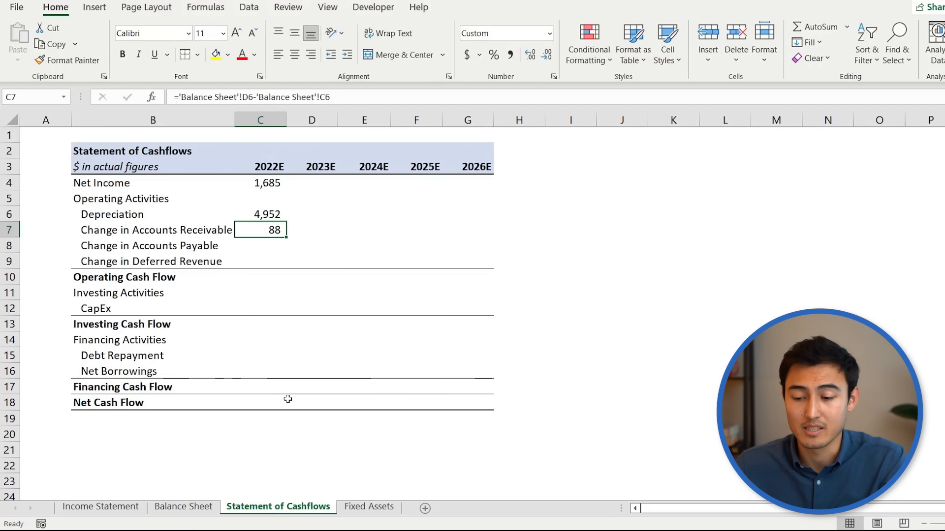
# Step: Reverse the sign of the Change in Accounts Receivable formula in C7, making it =-('Balance Sheet'!D6-'Balance Sheet'!C6)
pyautogui.press('F2')
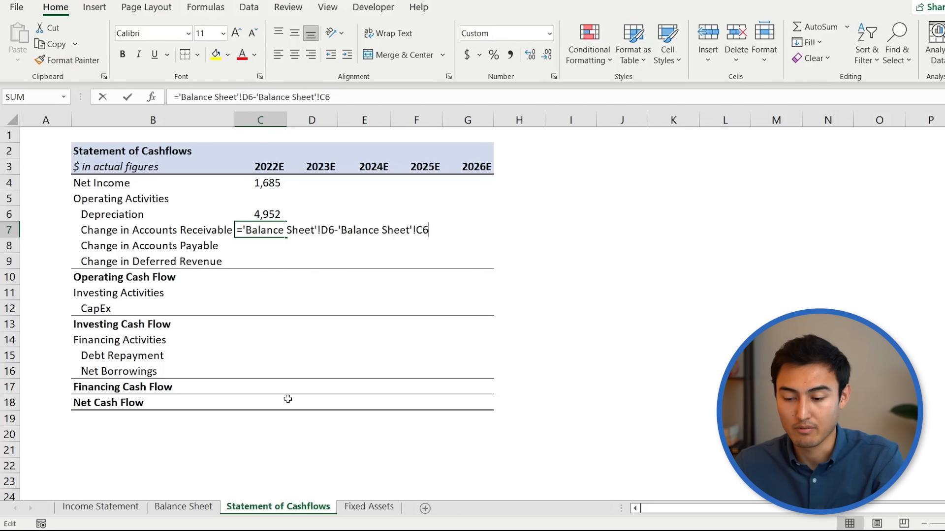
pyautogui.press('Left')
pyautogui.press('Left')
pyautogui.press('Left')
pyautogui.press('Left')
pyautogui.press('Left')
pyautogui.press('Left')
pyautogui.press('Left')
pyautogui.press('Left')
pyautogui.press('Left')
pyautogui.press('Left')
pyautogui.press('Left')
pyautogui.press('Left')
pyautogui.press('Left')
pyautogui.press('Left')
pyautogui.press('Left')
pyautogui.press('Left')
pyautogui.press('Left')
pyautogui.press('Left')
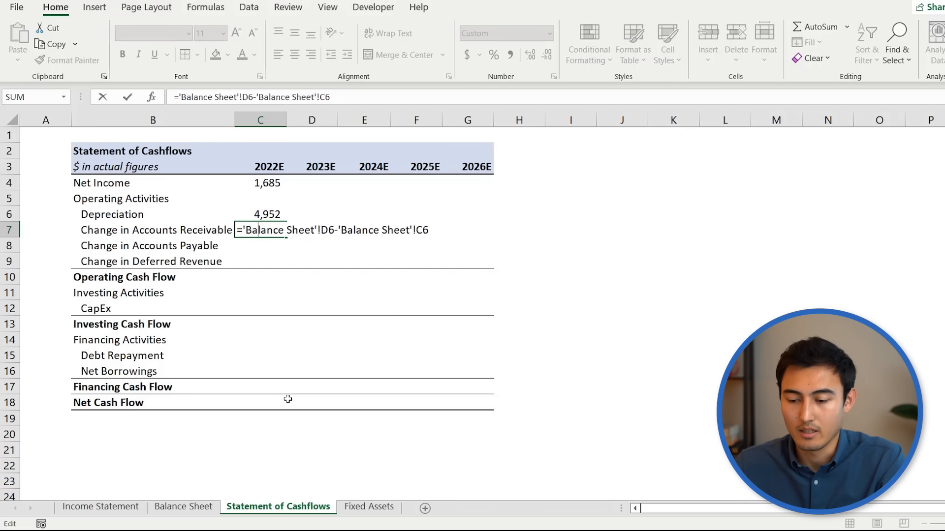
pyautogui.press('Left')
pyautogui.press('Left')
pyautogui.press('Left')
pyautogui.press('Left')
pyautogui.press('Left')
pyautogui.press('Left')
pyautogui.press('Left')
pyautogui.press('Left')
pyautogui.press('Left')
pyautogui.press('Left')
pyautogui.press('Left')
pyautogui.press('Left')
pyautogui.press('Left')
pyautogui.press('Left')
pyautogui.press('Left')
pyautogui.press('Left')
pyautogui.press('Left')
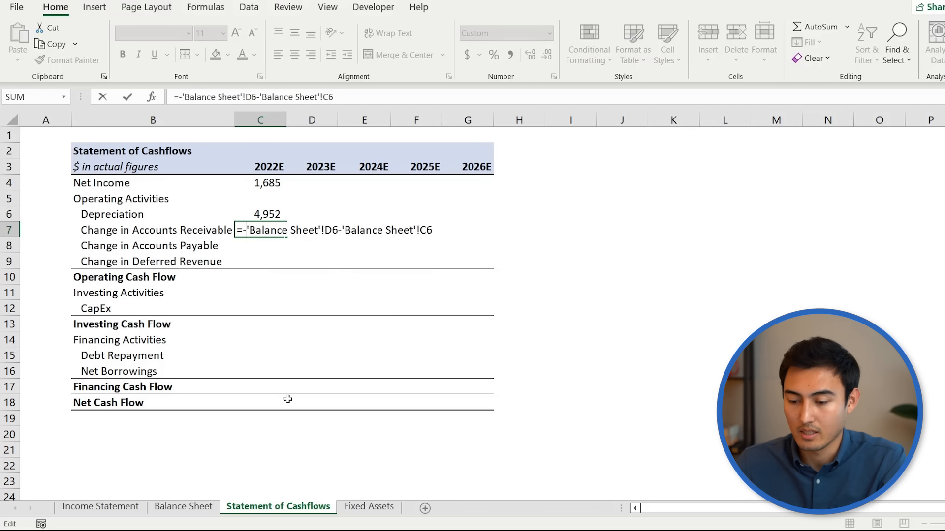
pyautogui.write('-(')
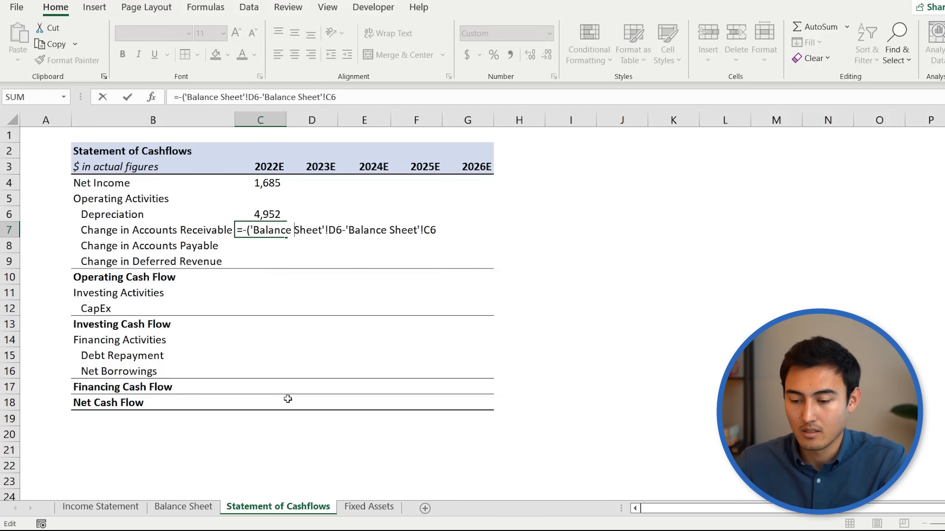
pyautogui.press('End')
pyautogui.write(')')
pyautogui.press('Return')
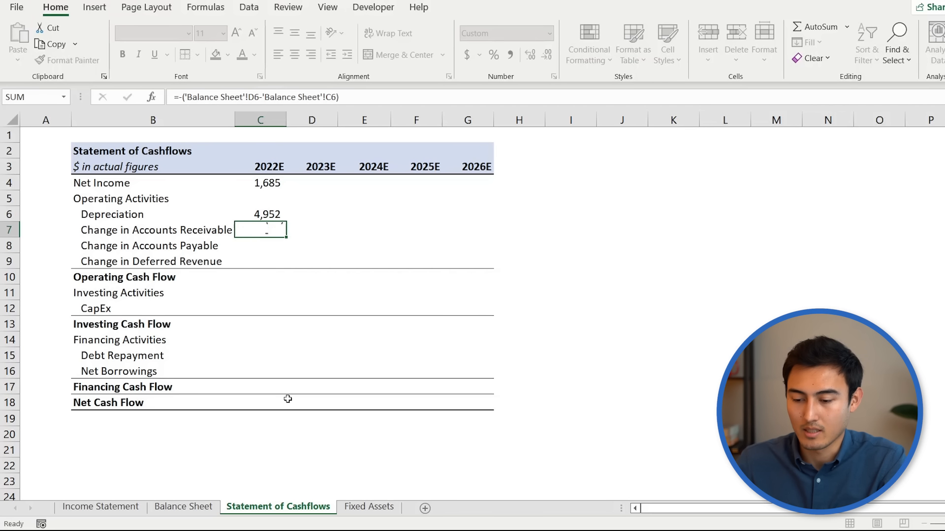
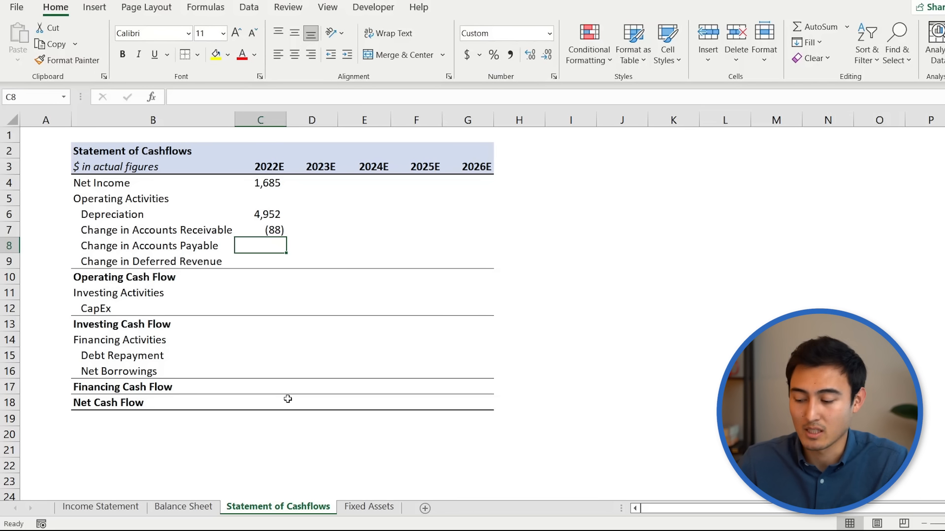
# Step: Calculate the 2022E Change in Accounts Payable in C8 from the Balance Sheet as ='Balance Sheet'!D16-'Balance Sheet'!C16
pyautogui.write('=')
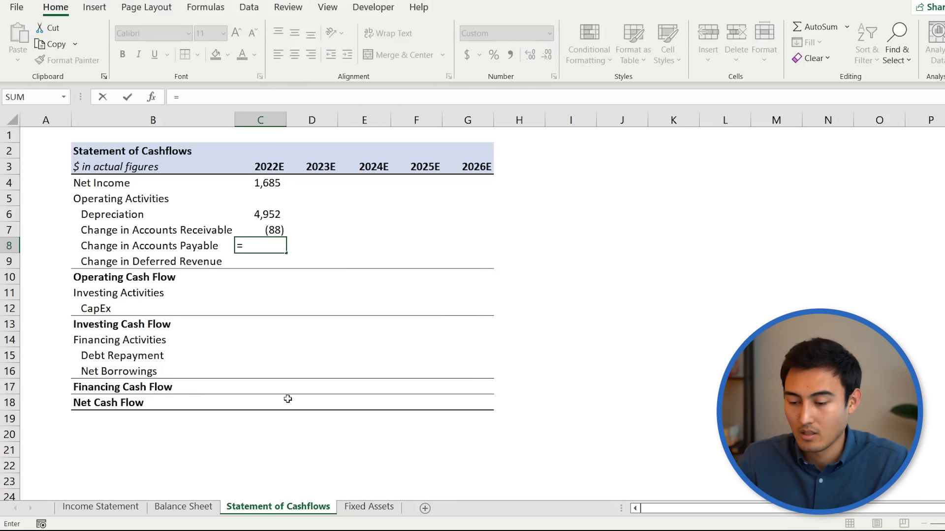
pyautogui.hotkey('ctrl', 'pageup')
pyautogui.press('Down')
pyautogui.press('Down')
pyautogui.press('Down')
pyautogui.press('Down')
pyautogui.press('Down')
pyautogui.press('Down')
pyautogui.press('Down')
pyautogui.press('Down')
pyautogui.press('Down')
pyautogui.press('Down')
pyautogui.press('Down')
pyautogui.press('Down')
pyautogui.press('Down')
pyautogui.press('Down')
pyautogui.press('Down')
pyautogui.press('Down')
pyautogui.press('Down')
pyautogui.press('Right')
pyautogui.press('Right')
pyautogui.press('Right')
pyautogui.press('Up')
pyautogui.press('Up')
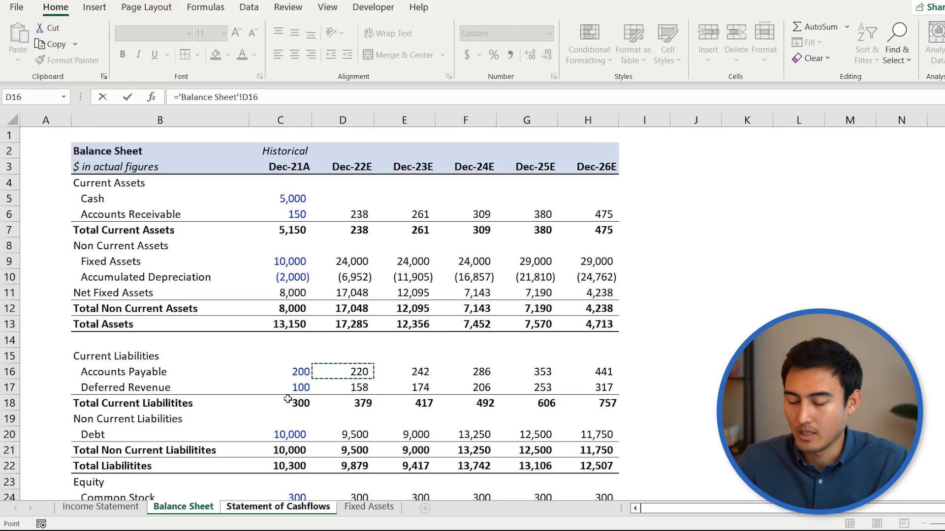
pyautogui.write('-')
pyautogui.press('Down')
pyautogui.press('Down')
pyautogui.press('Down')
pyautogui.press('Down')
pyautogui.press('Down')
pyautogui.press('Down')
pyautogui.press('Down')
pyautogui.press('Down')
pyautogui.press('Down')
pyautogui.press('Down')
pyautogui.press('Down')
pyautogui.press('Down')
pyautogui.press('Down')
pyautogui.press('Down')
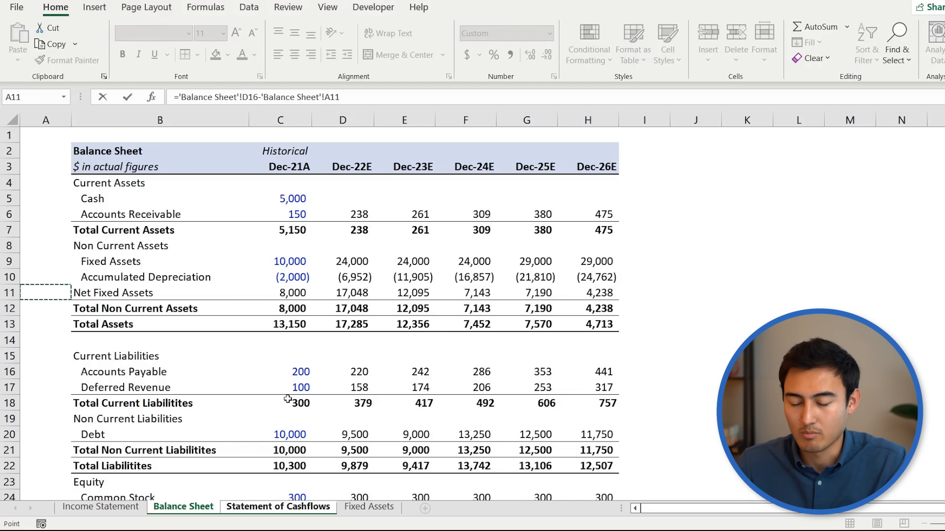
pyautogui.press('Right')
pyautogui.press('Right')
pyautogui.press('Down')
pyautogui.press('Return')
pyautogui.press('Up')
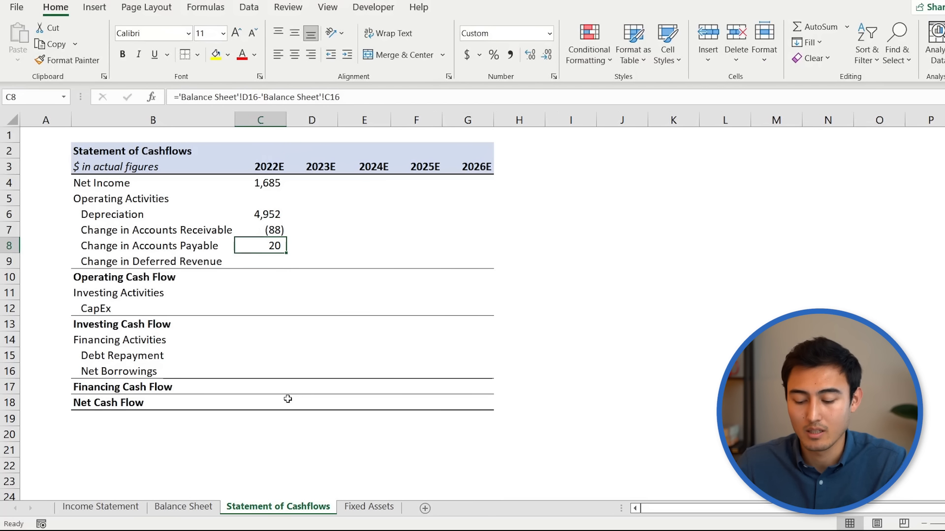
# Step: Copy the Change in Accounts Payable formula from C8 into C9 for the 2022E Change in Deferred Revenue
pyautogui.hotkey('ctrl', 'c')
pyautogui.press('Down')
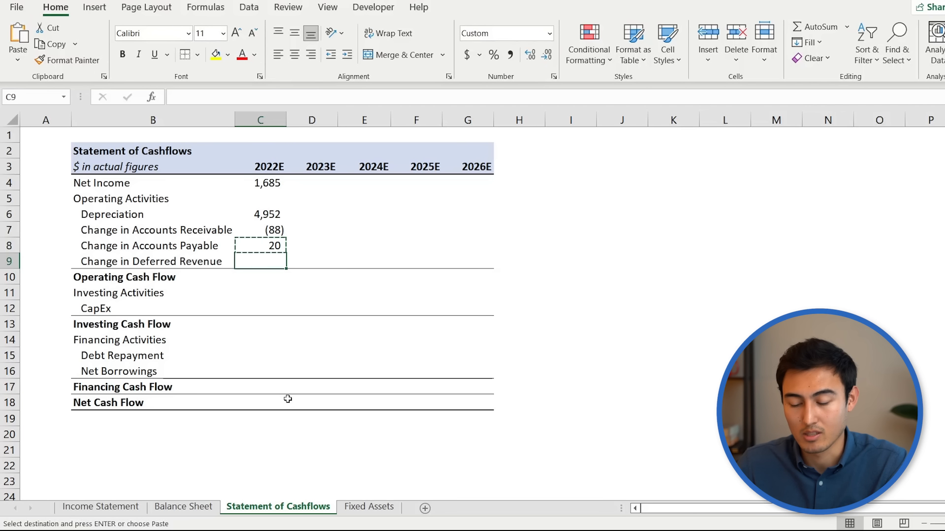
pyautogui.hotkey('ctrl', 'v')
# Step: Total the 2022E operating activities in the Operating Cash Flow cell C10 with AutoSum
pyautogui.press('Down')
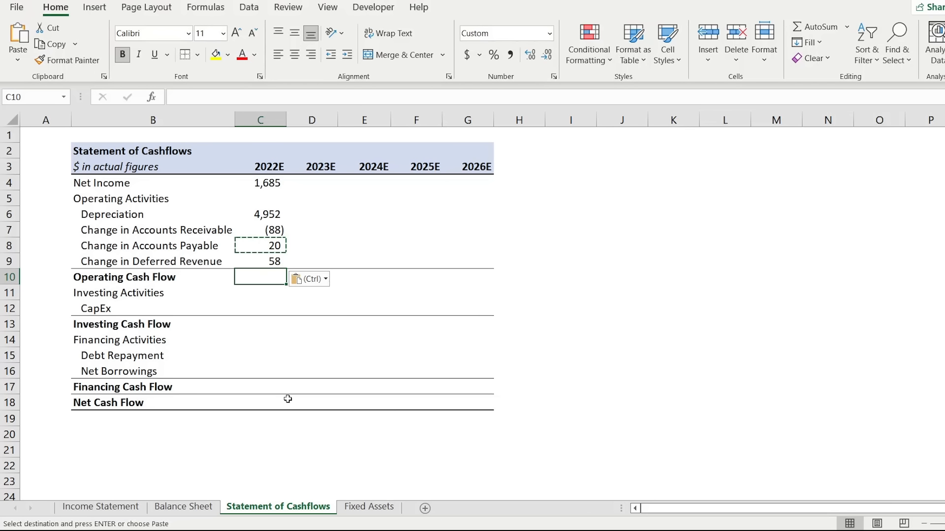
pyautogui.hotkey('alt', '=')
pyautogui.press('Return')
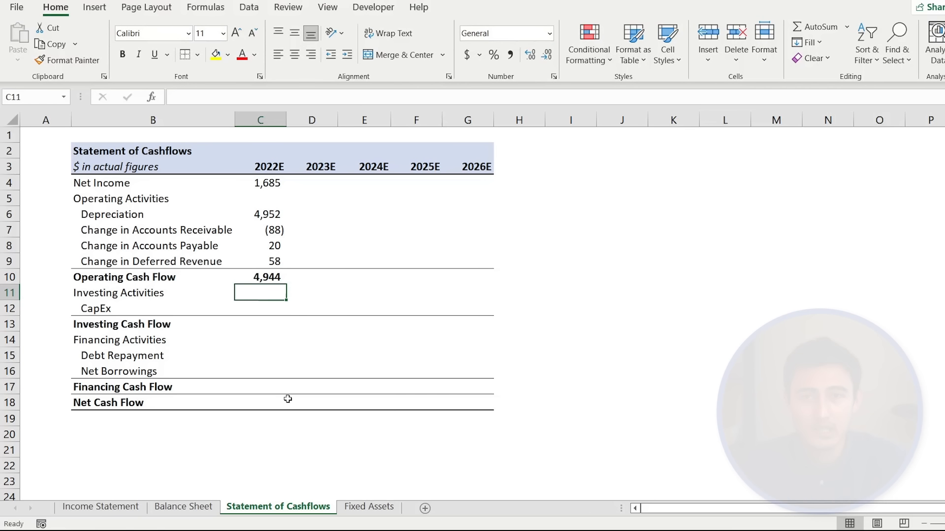
# Step: Check the 2022E Total CapEx on the Fixed Assets sheet and return to the CapEx cell C12 in the Statement of Cashflows
pyautogui.press('Down')
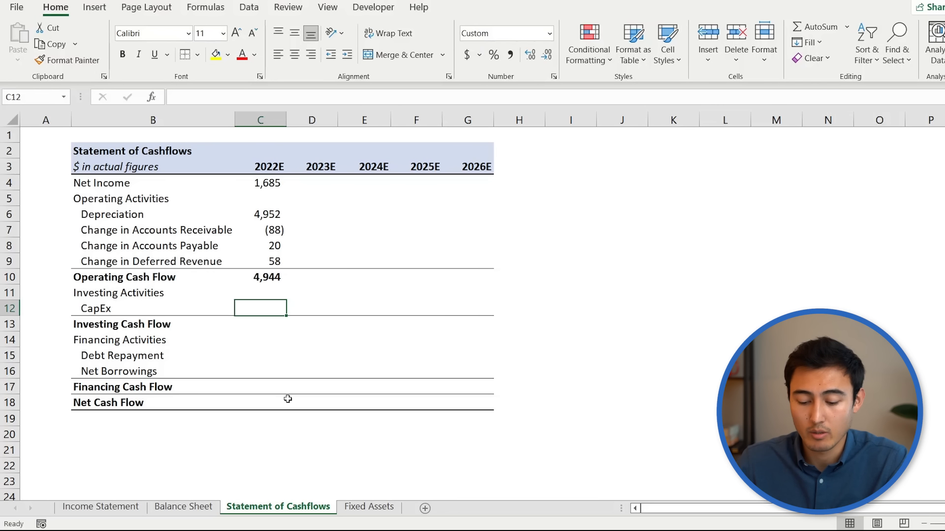
pyautogui.hotkey('ctrl', 'pagedown')
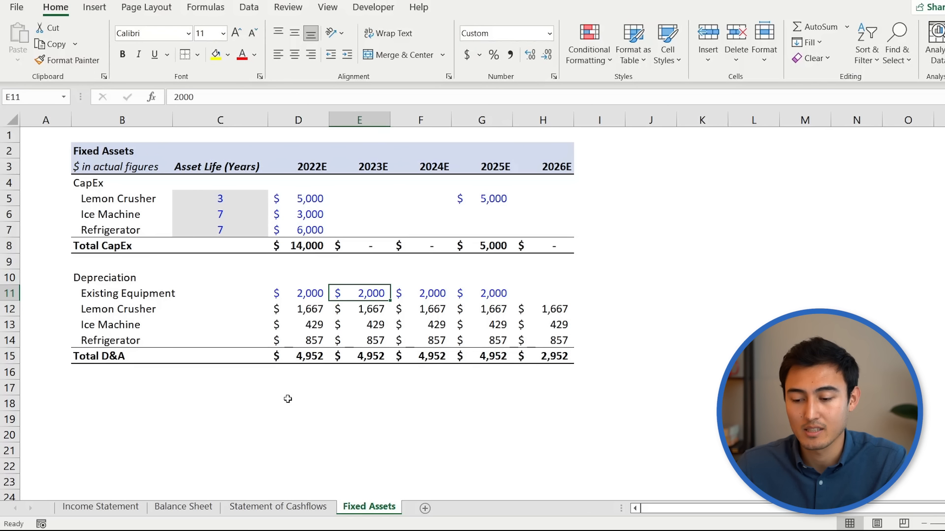
pyautogui.press('Down')
pyautogui.press('Up')
pyautogui.press('Up')
pyautogui.press('Up')
pyautogui.press('Up')
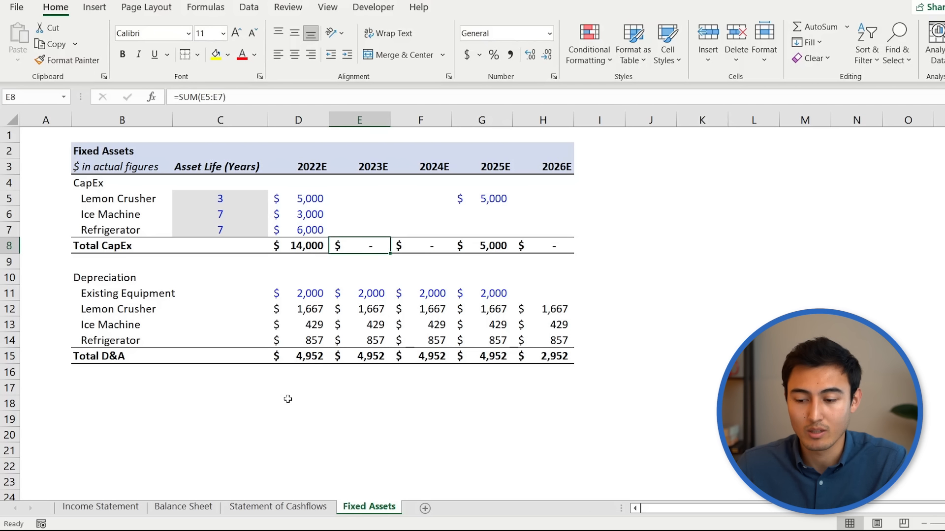
pyautogui.press('Left')
pyautogui.hotkey('ctrl', 'pageup')
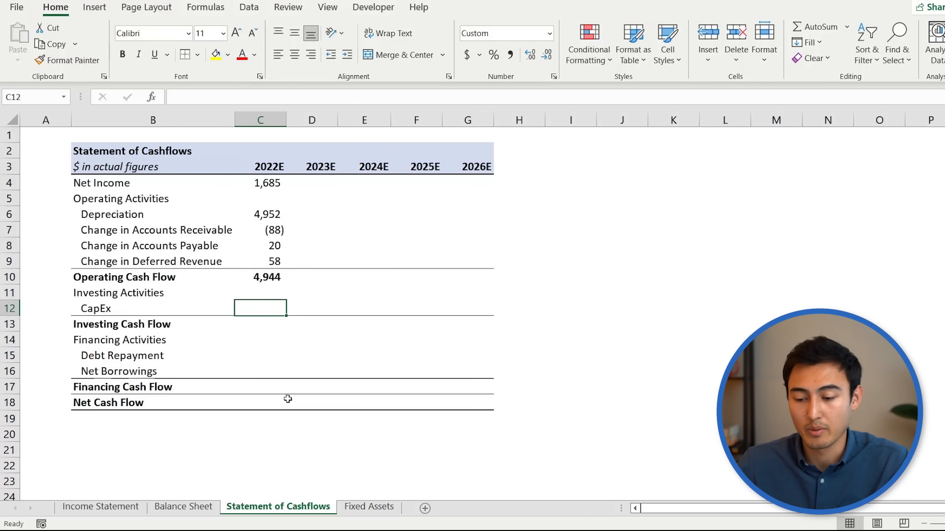
# Step: Link the 2022E CapEx in cell C12 to the Total CapEx on the Fixed Assets sheet as a negative, =-'Fixed Assets'!D8
pyautogui.write('=-')
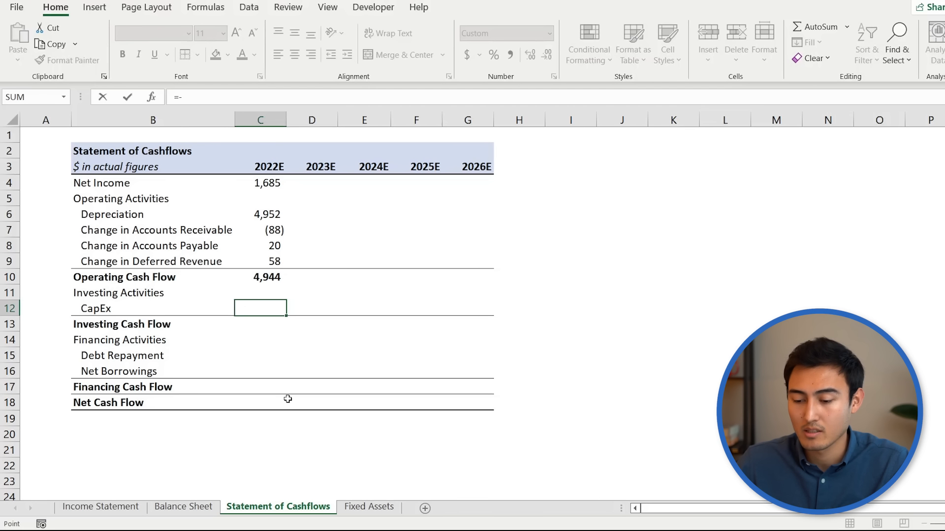
pyautogui.hotkey('ctrl', 'pagedown')
pyautogui.press('Down')
pyautogui.press('Down')
pyautogui.press('Down')
pyautogui.press('Down')
pyautogui.press('Down')
pyautogui.press('Down')
pyautogui.press('Down')
pyautogui.press('Right')
pyautogui.press('Right')
pyautogui.press('Down')
pyautogui.press('Return')
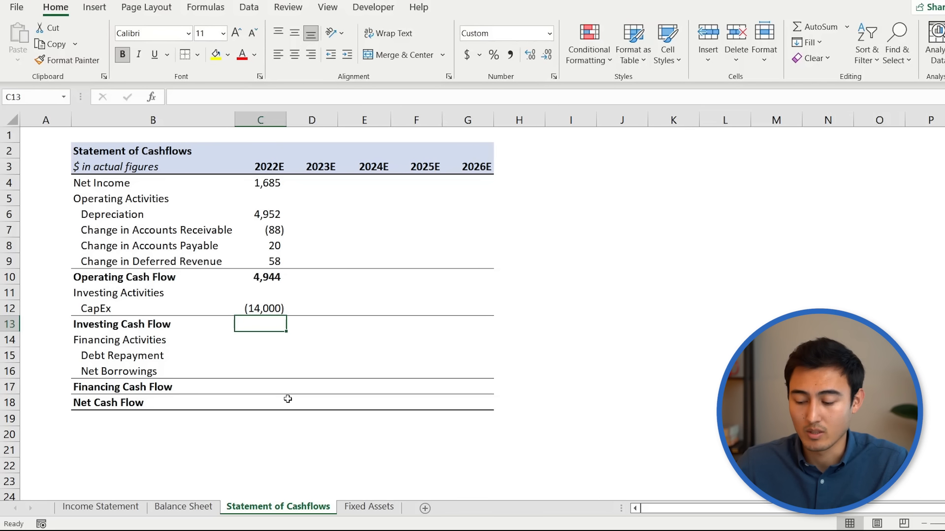
# Step: Set the 2022E Investing Cash Flow in cell C13 equal to the CapEx line above it with =C12
pyautogui.write('=')
pyautogui.press('Up')
pyautogui.press('Return')
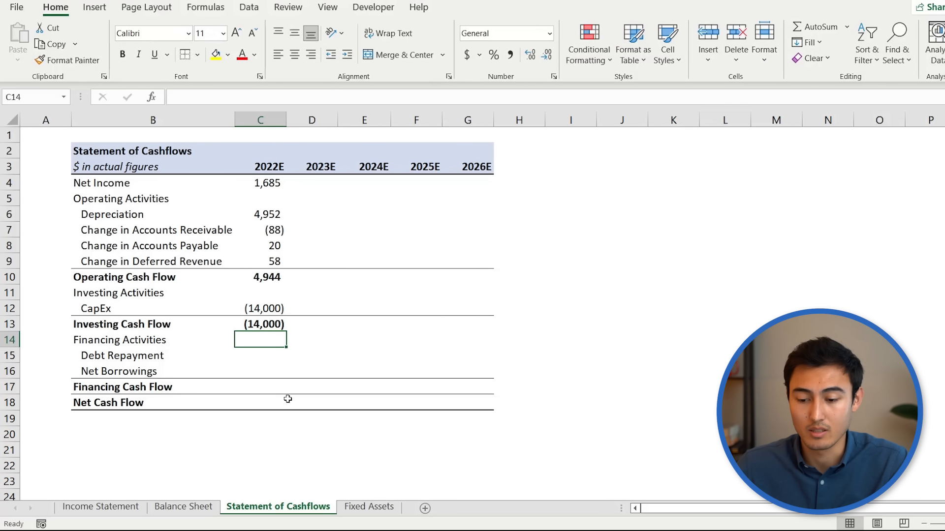
# Step: Link the 2022E Debt Repayment in cell C15 to the Debt Repayment assumption on the Balance Sheet, ='Balance Sheet'!D40
pyautogui.press('Down')
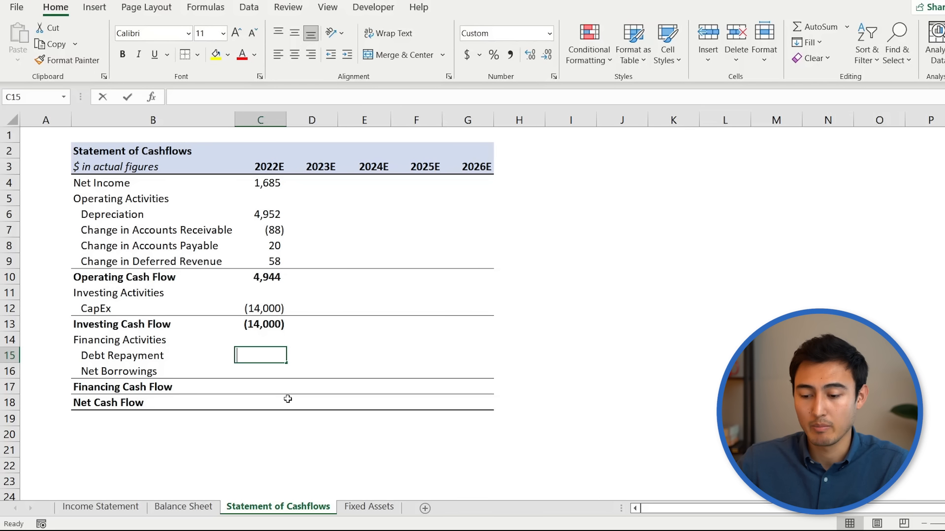
pyautogui.write('=')
pyautogui.hotkey('ctrl', 'pageup')
pyautogui.press('Down')
pyautogui.press('Down')
pyautogui.press('Down')
pyautogui.press('Down')
pyautogui.press('Down')
pyautogui.press('Down')
pyautogui.press('Down')
pyautogui.press('Down')
pyautogui.press('Down')
pyautogui.press('Down')
pyautogui.press('Down')
pyautogui.press('Down')
pyautogui.press('Down')
pyautogui.press('Down')
pyautogui.press('Down')
pyautogui.press('Down')
pyautogui.press('Right')
pyautogui.press('Down')
pyautogui.press('Down')
pyautogui.press('Down')
pyautogui.press('Down')
pyautogui.press('Down')
pyautogui.press('Down')
pyautogui.press('Down')
pyautogui.press('Down')
pyautogui.press('Down')
pyautogui.press('Down')
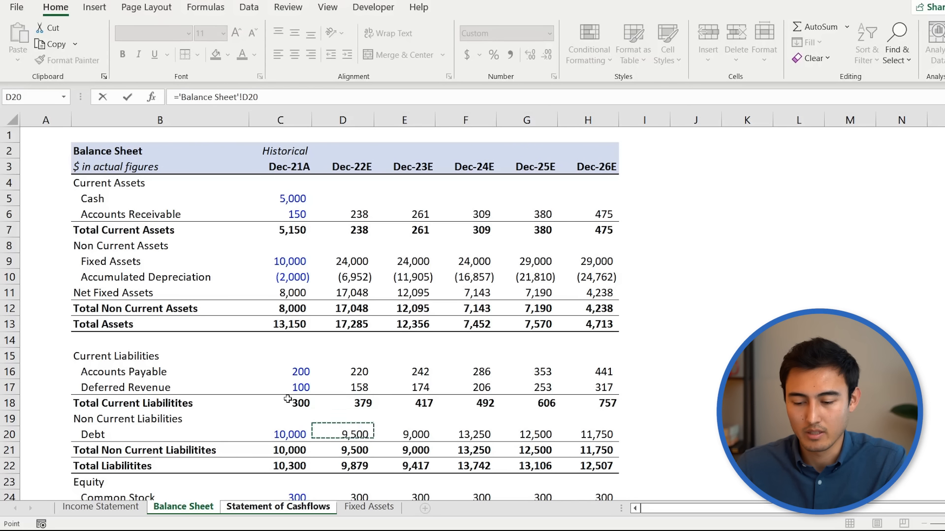
pyautogui.press('Down')
pyautogui.press('Down')
pyautogui.press('Down')
pyautogui.press('Down')
pyautogui.press('Down')
pyautogui.press('Down')
pyautogui.press('Down')
pyautogui.press('Down')
pyautogui.press('Down')
pyautogui.press('Down')
pyautogui.press('Down')
pyautogui.press('Down')
pyautogui.press('Down')
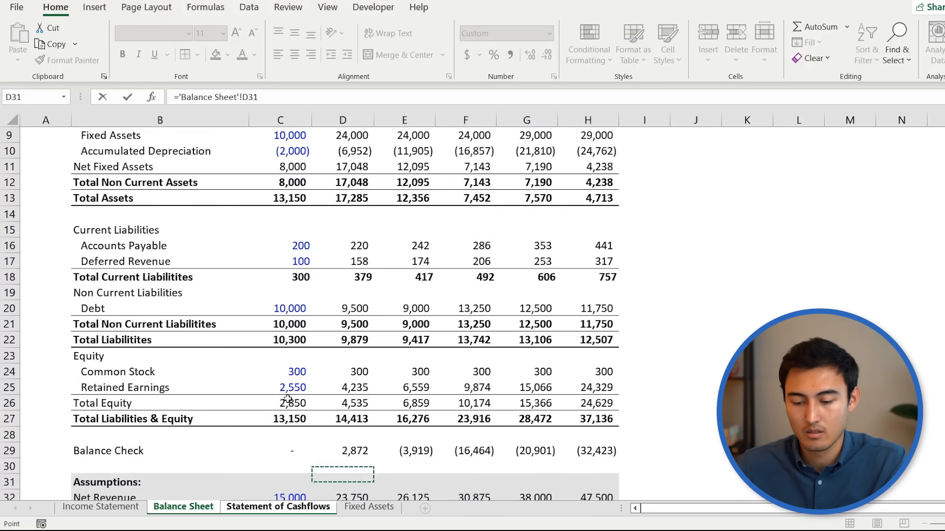
pyautogui.press('Left')
pyautogui.press('Up')
pyautogui.press('Right')
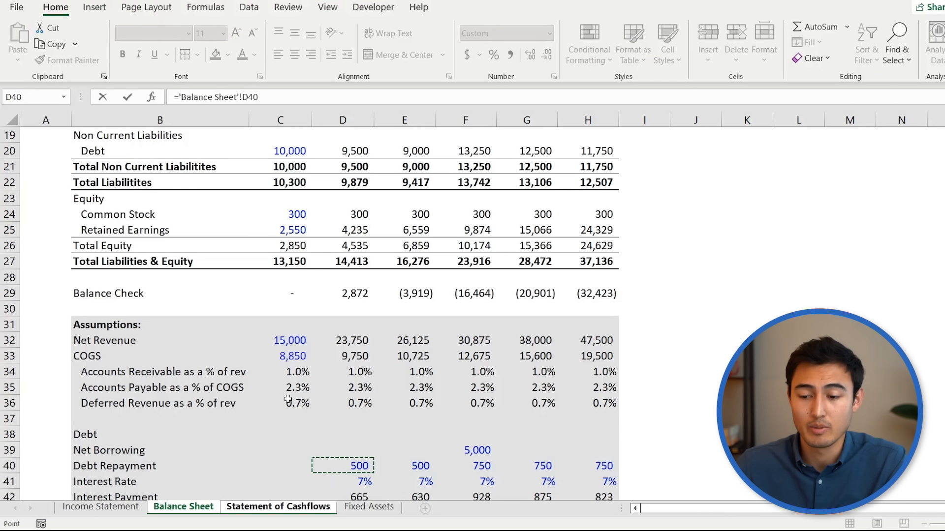
pyautogui.press('Return')
# Step: Turn the 2022E Debt Repayment link in cell C15 into a cash outflow by adding a minus sign, =-'Balance Sheet'!D40
pyautogui.press('Up')
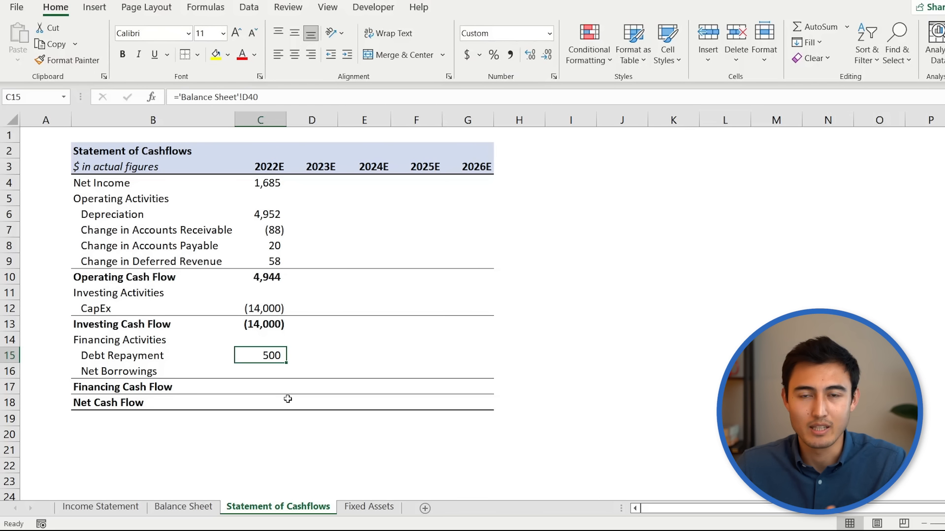
pyautogui.press('F2')
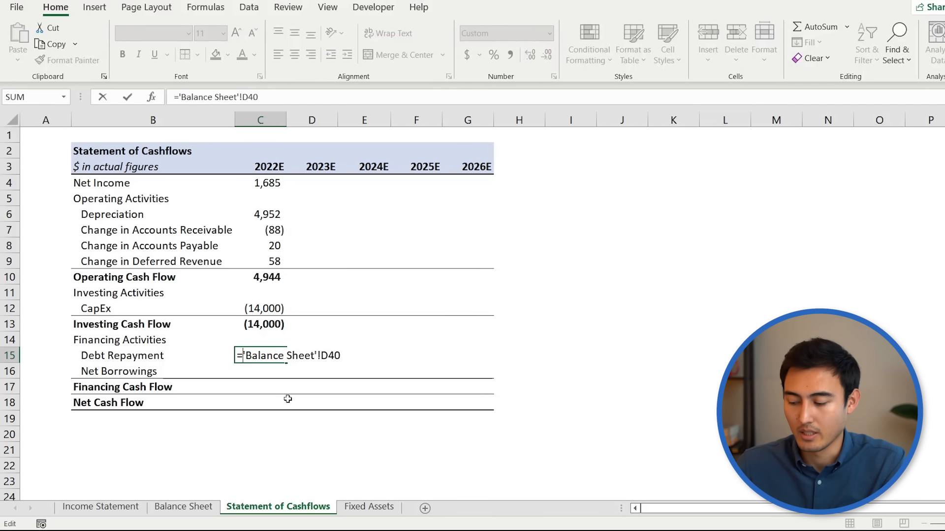
pyautogui.write('-')
pyautogui.press('Return')
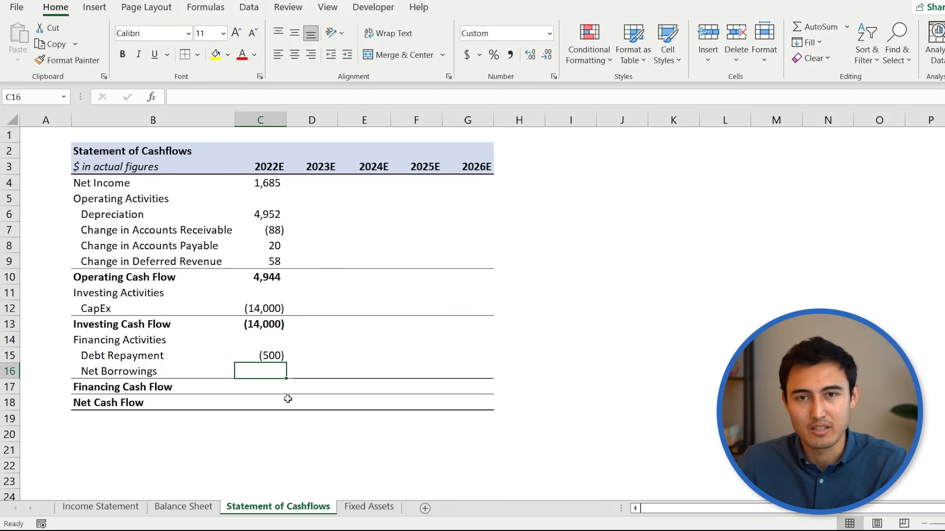
# Step: Link the 2022E Net Borrowings in cell C16 to the Net Borrowing assumption on the Balance Sheet, ='Balance Sheet'!D39
pyautogui.write('=')
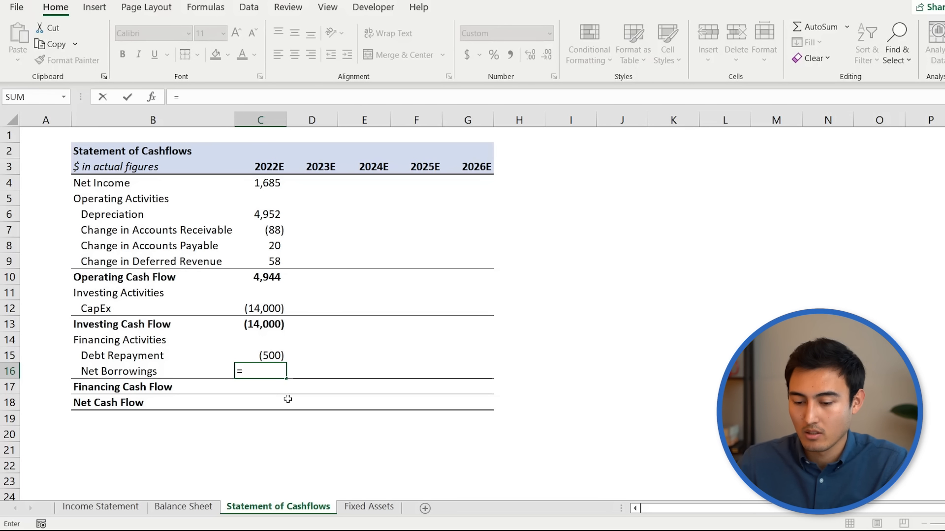
pyautogui.hotkey('ctrl', 'pageup')
pyautogui.press('Up')
pyautogui.press('Right')
pyautogui.press('Down')
pyautogui.press('Down')
pyautogui.press('Down')
pyautogui.press('Down')
pyautogui.press('Down')
pyautogui.press('Down')
pyautogui.press('Down')
pyautogui.press('Down')
pyautogui.press('Down')
pyautogui.press('Down')
pyautogui.press('Down')
pyautogui.press('Down')
pyautogui.press('Down')
pyautogui.press('Down')
pyautogui.press('Down')
pyautogui.press('Down')
pyautogui.press('Down')
pyautogui.press('Down')
pyautogui.press('Down')
pyautogui.press('Down')
pyautogui.press('Down')
pyautogui.press('Down')
pyautogui.press('Right')
pyautogui.press('Right')
pyautogui.press('Up')
pyautogui.press('Return')
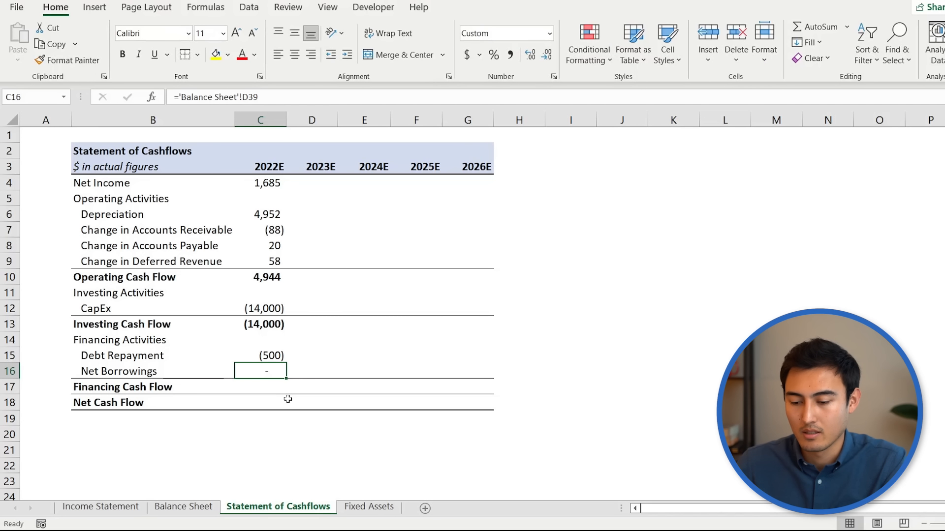
# Step: Total the 2022E financing activities in the Financing Cash Flow cell C17 with =SUM(C15:C16)
pyautogui.press('Down')
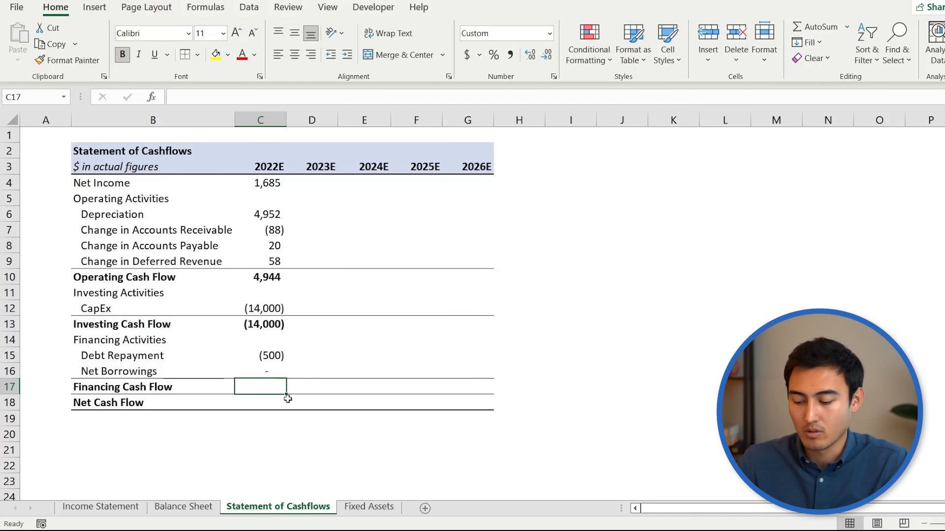
pyautogui.write('=sum')
pyautogui.press('Tab')
pyautogui.press('Up')
pyautogui.hotkey('shift', 'Up')
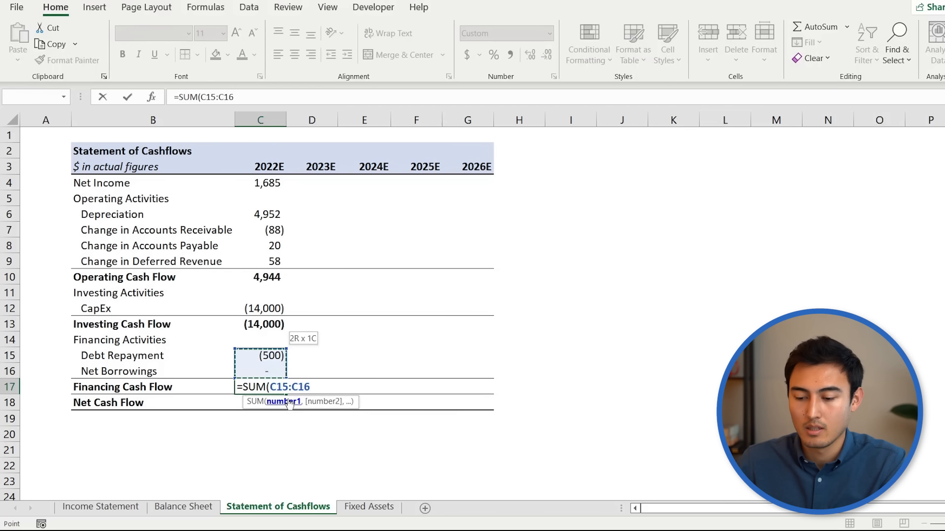
pyautogui.press('Return')
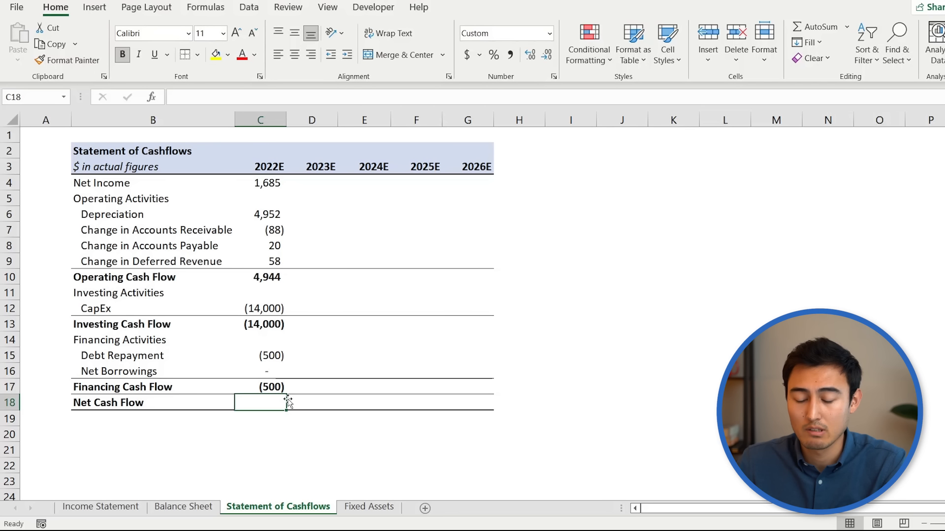
# Step: Calculate the 2022E Net Cash Flow in cell C18 from net income and the three cash flow subtotals, =C4+C10+C13+C17
pyautogui.write('=')
pyautogui.press('Up')
pyautogui.press('Up')
pyautogui.press('Up')
pyautogui.press('Up')
pyautogui.press('Up')
pyautogui.press('Up')
pyautogui.press('Up')
pyautogui.press('Up')
pyautogui.press('Up')
pyautogui.press('Up')
pyautogui.press('Up')
pyautogui.press('Up')
pyautogui.press('Up')
pyautogui.press('Up')
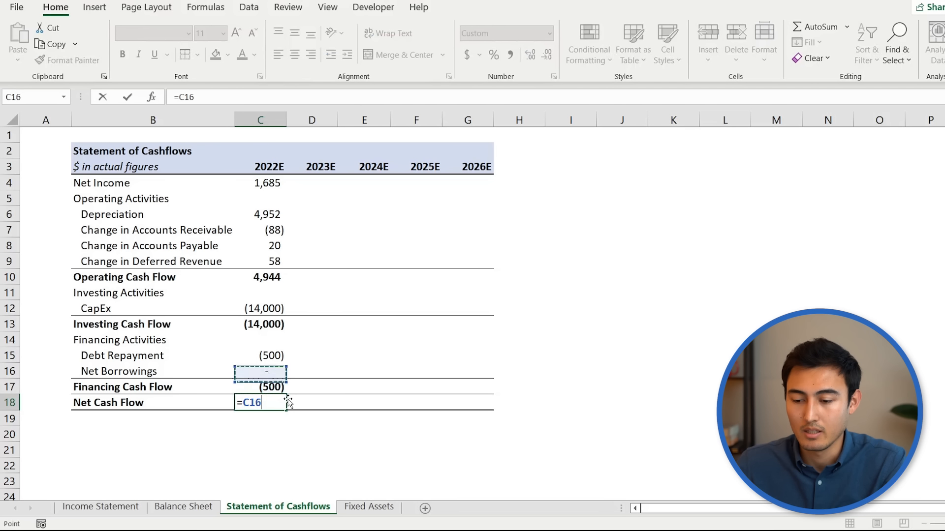
pyautogui.write('+')
pyautogui.press('Up')
pyautogui.press('Up')
pyautogui.press('Up')
pyautogui.press('Up')
pyautogui.press('Up')
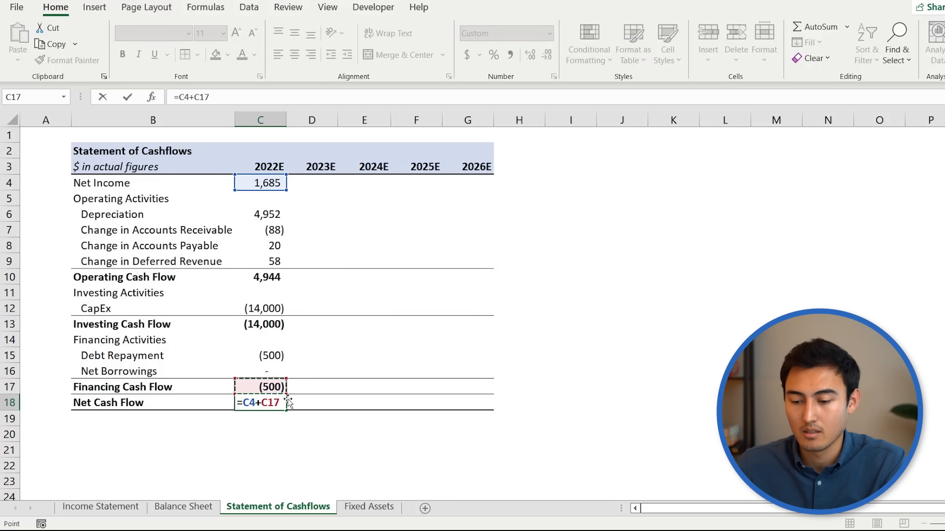
pyautogui.press('Up')
pyautogui.press('Up')
pyautogui.press('Up')
pyautogui.write('+')
pyautogui.press('Up')
pyautogui.press('Up')
pyautogui.press('Up')
pyautogui.press('Up')
pyautogui.press('Up')
pyautogui.write('+')
pyautogui.press('Up')
pyautogui.press('Return')
# Step: Copy the 2022E cash flow formulas in C4:C18 across the 2023E to 2026E columns through column G
pyautogui.press('Up')
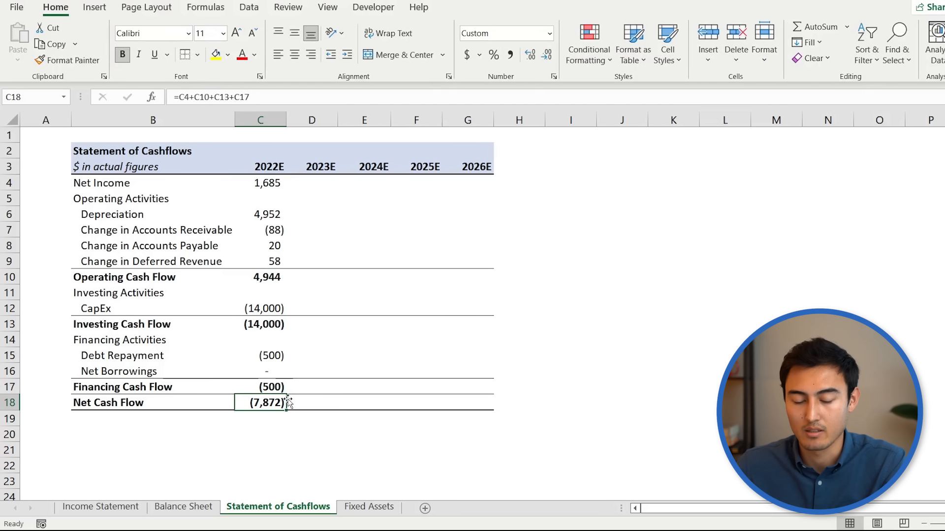
pyautogui.hotkey('shift', 'Up')
pyautogui.hotkey('shift', 'Up')
pyautogui.hotkey('shift', 'Up')
pyautogui.hotkey('shift', 'Up')
pyautogui.hotkey('shift', 'Up')
pyautogui.hotkey('shift', 'Up')
pyautogui.hotkey('shift', 'Up')
pyautogui.hotkey('shift', 'Up')
pyautogui.hotkey('shift', 'Up')
pyautogui.hotkey('shift', 'Up')
pyautogui.hotkey('shift', 'Up')
pyautogui.hotkey('shift', 'Up')
pyautogui.hotkey('shift', 'Up')
pyautogui.hotkey('shift', 'Up')
pyautogui.hotkey('shift', 'Up')
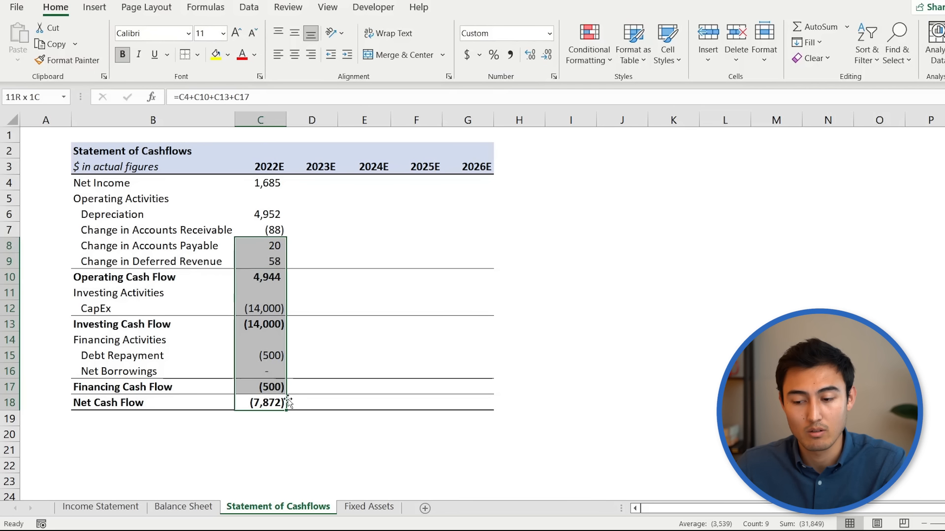
pyautogui.hotkey('shift', 'Down')
pyautogui.hotkey('ctrl', 'c')
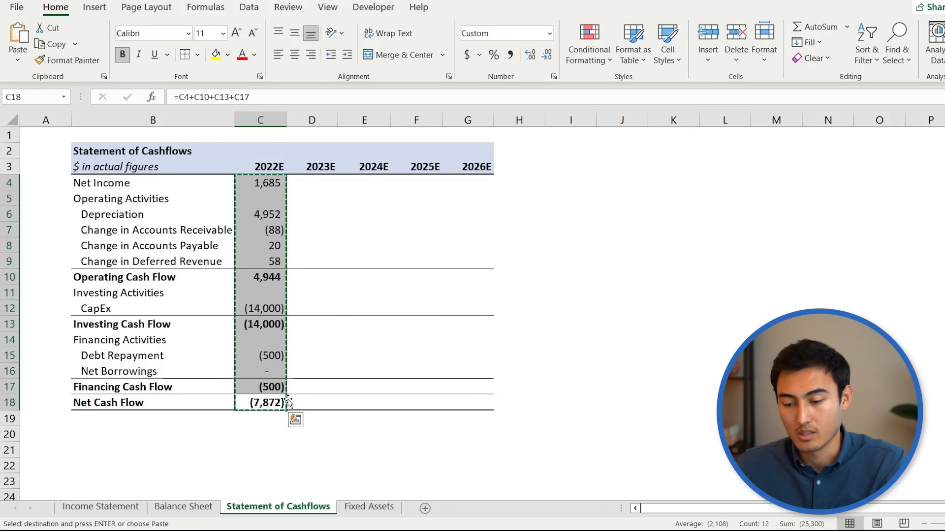
pyautogui.hotkey('shift', 'Right')
pyautogui.hotkey('shift', 'Right')
pyautogui.hotkey('shift', 'Right')
pyautogui.hotkey('shift', 'Right')
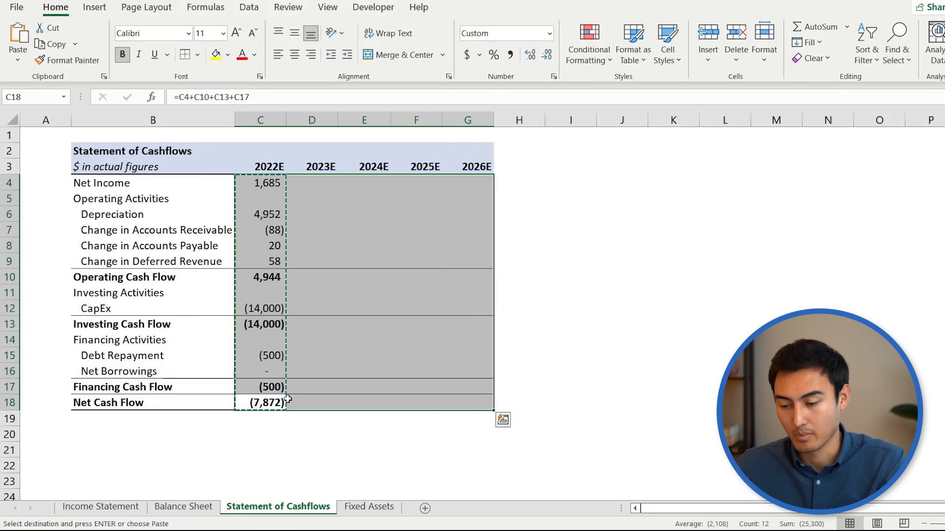
pyautogui.hotkey('ctrl', 'v')
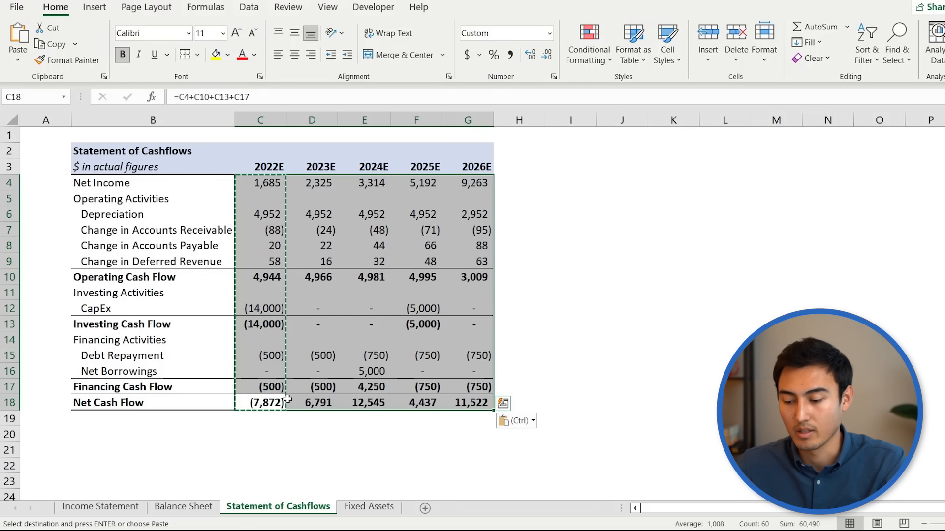
pyautogui.press('Escape')
pyautogui.press('Right')
pyautogui.press('Right')
pyautogui.press('Right')
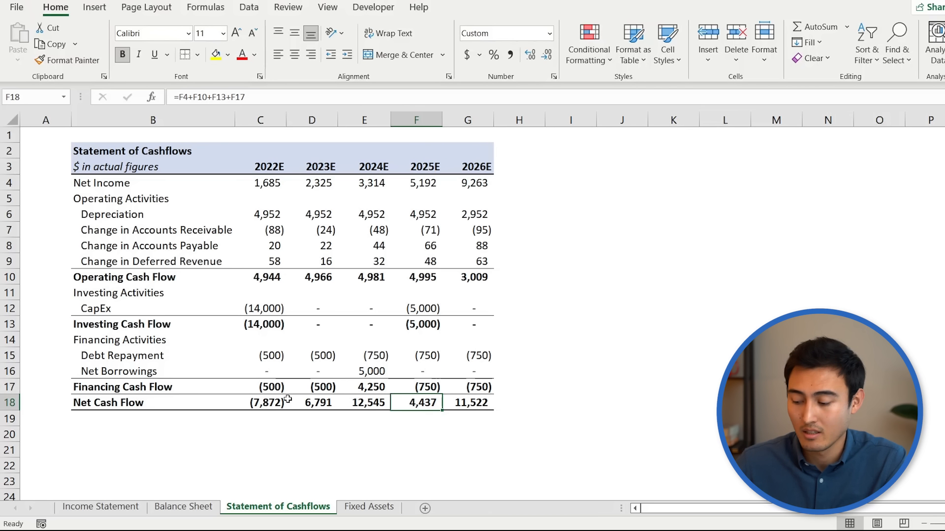
# Step: Examine the Dec-22E column of the Balance Sheet from the debt line to the Balance Check row
pyautogui.hotkey('ctrl', 'pageup')
pyautogui.scroll(5, 288, 399)
pyautogui.press('Down')
pyautogui.press('Down')
pyautogui.press('Down')
pyautogui.press('Down')
pyautogui.press('Down')
pyautogui.press('Down')
pyautogui.press('Down')
pyautogui.press('Down')
pyautogui.press('Down')
pyautogui.press('Down')
pyautogui.press('Down')
pyautogui.press('Down')
pyautogui.press('Down')
pyautogui.press('Down')
pyautogui.press('Down')
pyautogui.press('Down')
pyautogui.press('Down')
pyautogui.press('Down')
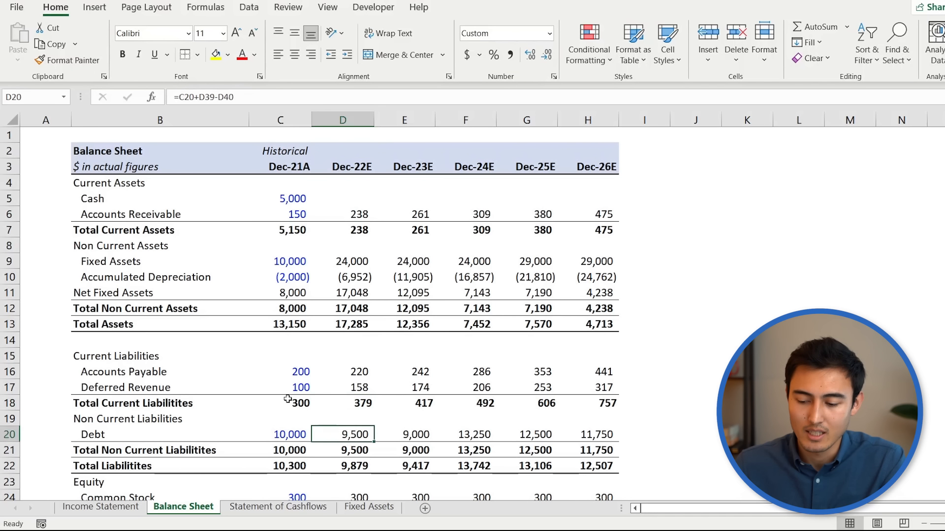
pyautogui.press('Down')
pyautogui.press('Down')
pyautogui.press('Down')
pyautogui.press('Down')
pyautogui.press('Down')
pyautogui.press('Down')
pyautogui.press('Down')
pyautogui.press('Down')
pyautogui.press('Down')
pyautogui.hotkey('shift', 'space')
pyautogui.hotkey('shift', 'BackSpace')
# Step: Calculate the Dec-22E Cash in cell D5 as prior-year cash plus 2022E Net Cash Flow, =C5+'Statement of Cashflows'!C18
pyautogui.hotkey('ctrl', 'Up')
pyautogui.hotkey('ctrl', 'Up')
pyautogui.hotkey('ctrl', 'Up')
pyautogui.hotkey('ctrl', 'Up')
pyautogui.hotkey('ctrl', 'Up')
pyautogui.hotkey('ctrl', 'Up')
pyautogui.hotkey('ctrl', 'Up')
pyautogui.hotkey('ctrl', 'Up')
pyautogui.hotkey('ctrl', 'Up')
pyautogui.hotkey('ctrl', 'Up')
pyautogui.hotkey('ctrl', 'Up')
pyautogui.hotkey('ctrl', 'Up')
pyautogui.press('Down')
pyautogui.press('Down')
pyautogui.press('Down')
pyautogui.press('Down')
pyautogui.write('=')
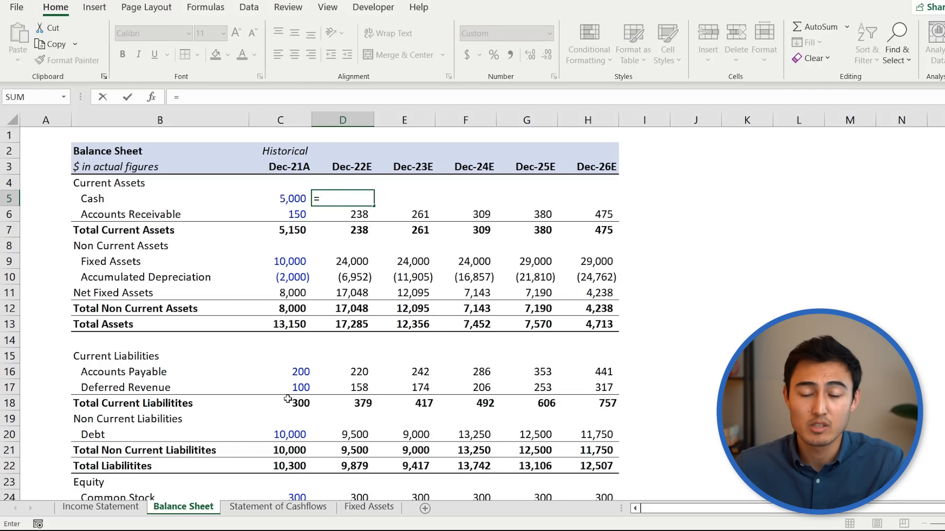
pyautogui.press('Left')
pyautogui.write('+')
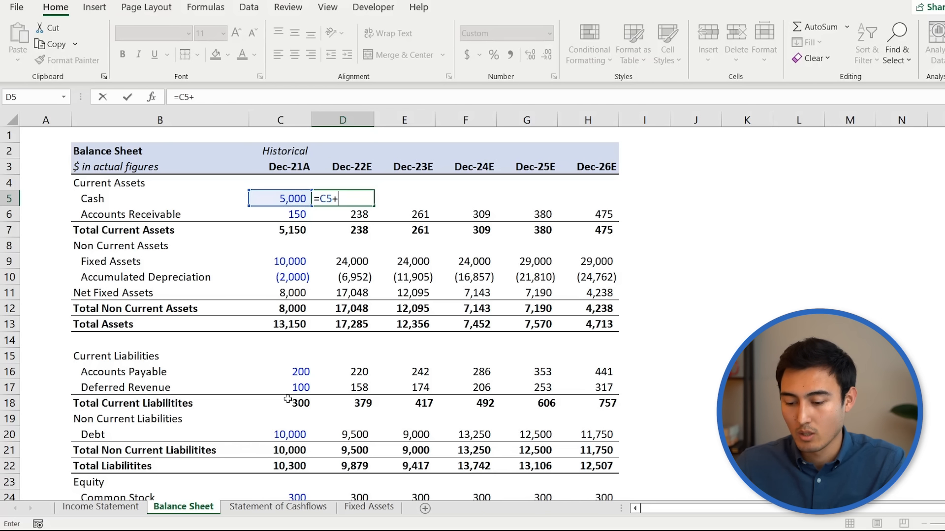
pyautogui.hotkey('ctrl', 'pagedown')
pyautogui.press('Down')
pyautogui.press('Down')
pyautogui.press('Down')
pyautogui.press('Down')
pyautogui.press('Down')
pyautogui.press('Down')
pyautogui.press('Down')
pyautogui.press('Down')
pyautogui.press('Down')
pyautogui.press('Down')
pyautogui.press('Down')
pyautogui.press('Down')
pyautogui.press('Down')
pyautogui.press('Down')
pyautogui.press('Down')
pyautogui.press('Down')
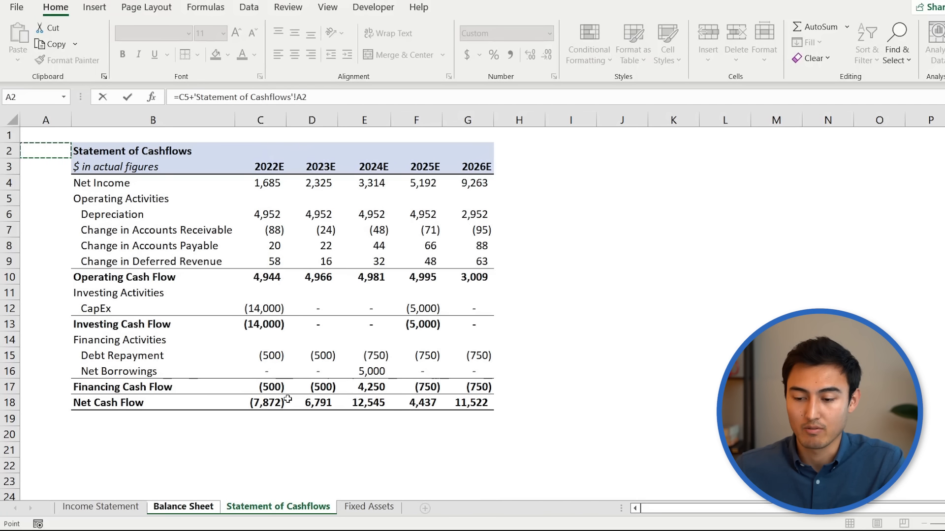
pyautogui.press('Right')
pyautogui.press('Right')
pyautogui.press('Down')
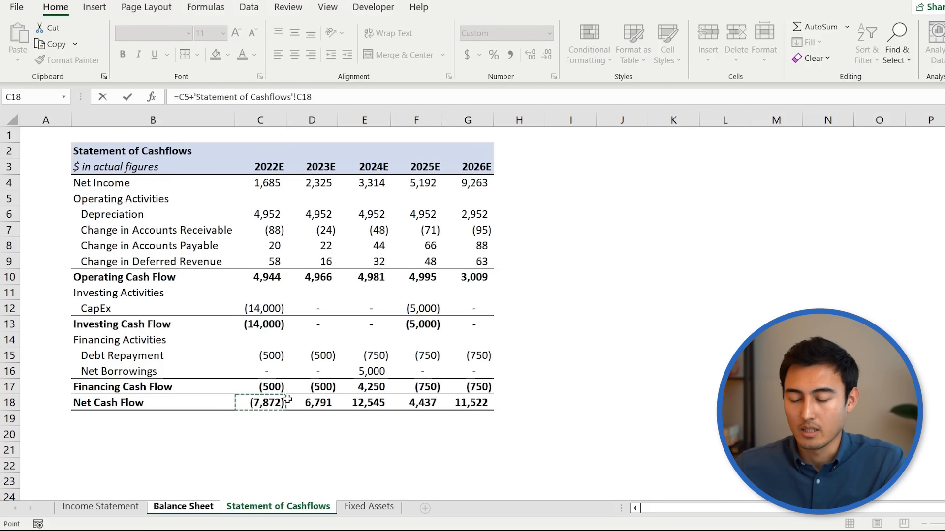
pyautogui.press('Return')
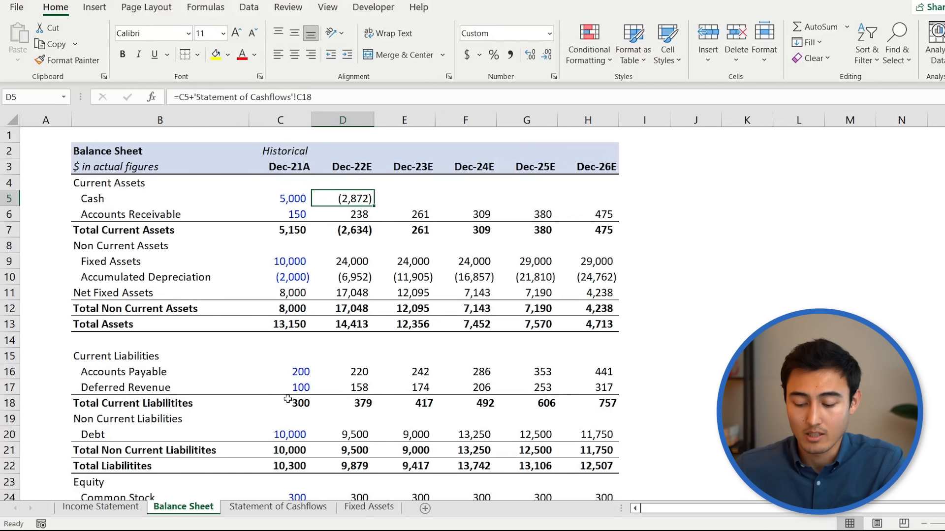
# Step: Copy the Dec-22E Cash formula in D5 across the Dec-23E to Dec-26E columns through H5
pyautogui.hotkey('shift', 'Right')
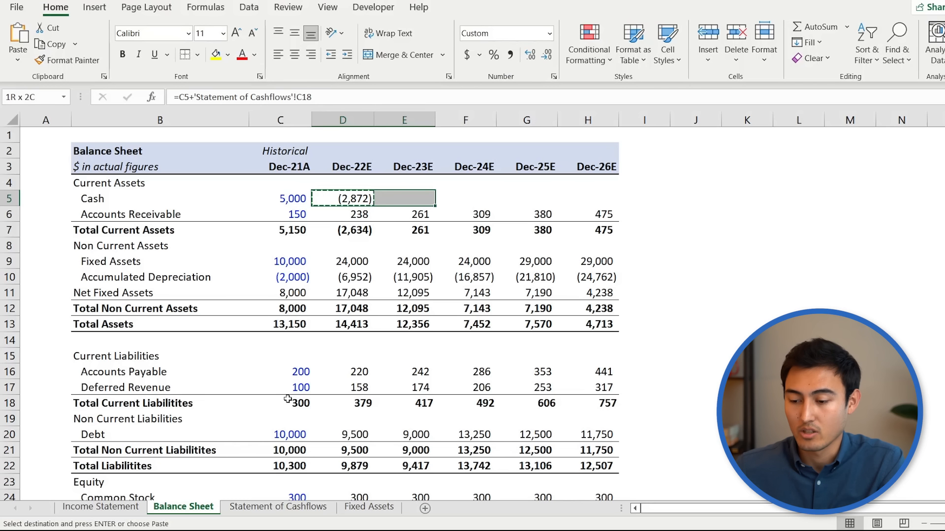
pyautogui.hotkey('shift', 'Right')
pyautogui.hotkey('shift', 'Right')
pyautogui.hotkey('shift', 'Right')
pyautogui.hotkey('ctrl', 'v')
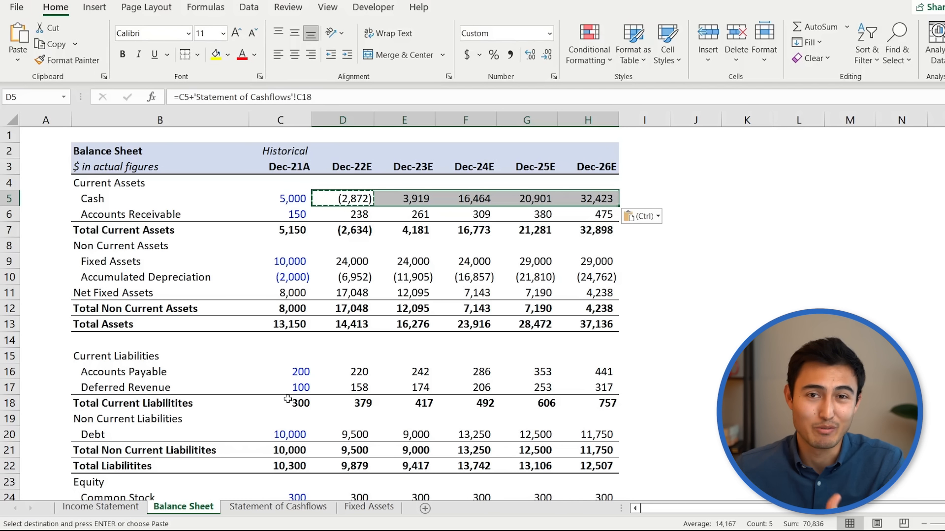
# Step: Examine Total Assets against Total Liabilities & Equity and the Balance Check row for all forecast years
pyautogui.hotkey('ctrl', 'Down')
pyautogui.hotkey('ctrl', 'Down')
pyautogui.hotkey('ctrl', 'Down')
pyautogui.hotkey('ctrl', 'Down')
pyautogui.hotkey('ctrl', 'Down')
pyautogui.hotkey('ctrl', 'Down')
pyautogui.hotkey('ctrl', 'Down')
pyautogui.hotkey('ctrl', 'Down')
pyautogui.hotkey('ctrl', 'Down')
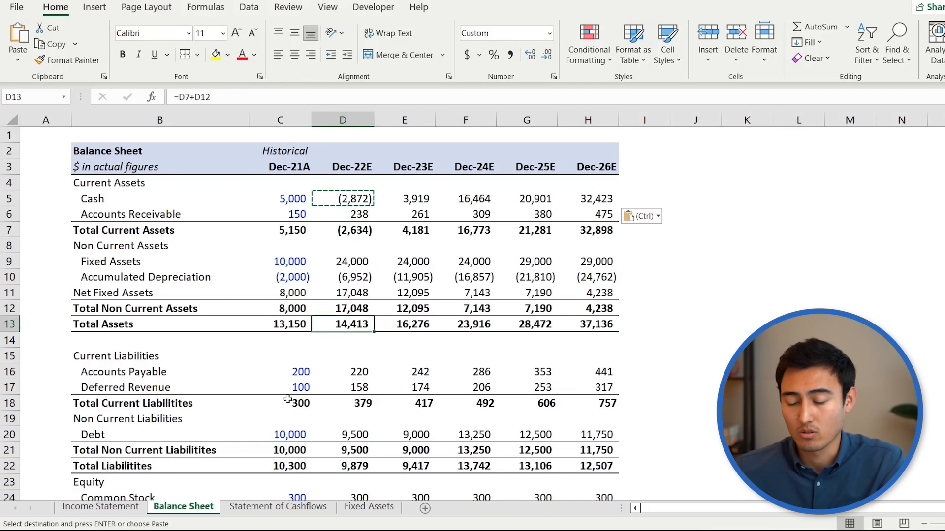
pyautogui.hotkey('ctrl', 'Down')
pyautogui.hotkey('ctrl', 'Down')
pyautogui.press('Up')
pyautogui.press('Up')
pyautogui.press('Up')
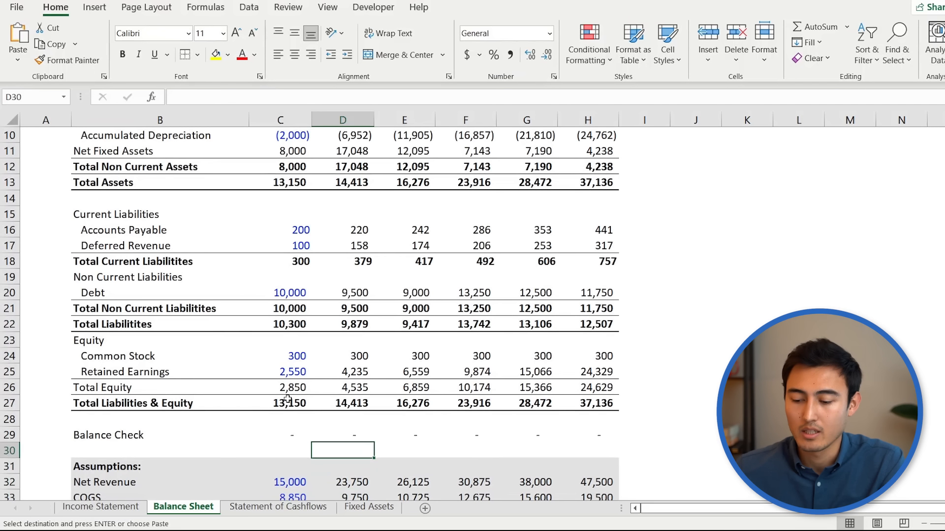
pyautogui.press('Right')
pyautogui.press('Right')
pyautogui.press('Right')
pyautogui.press('Right')
pyautogui.press('Left')
pyautogui.press('Left')
pyautogui.press('Left')
pyautogui.press('Left')
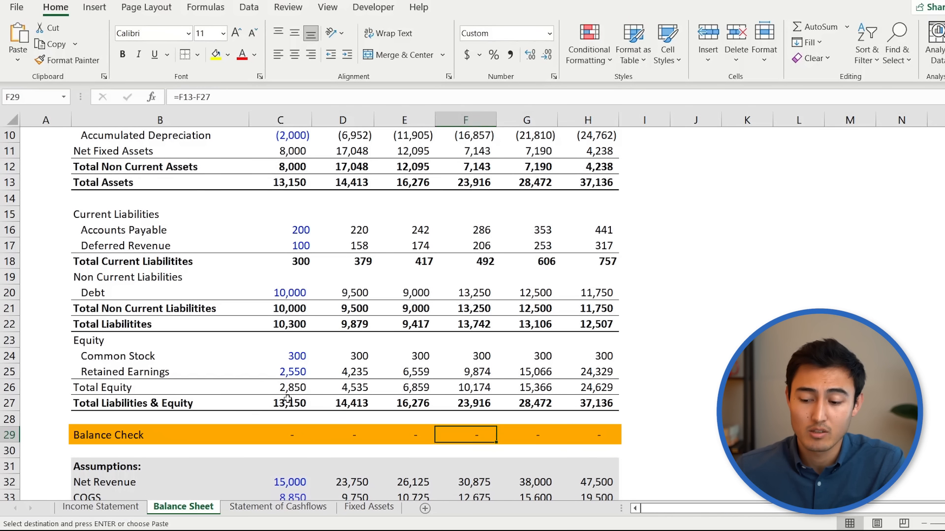